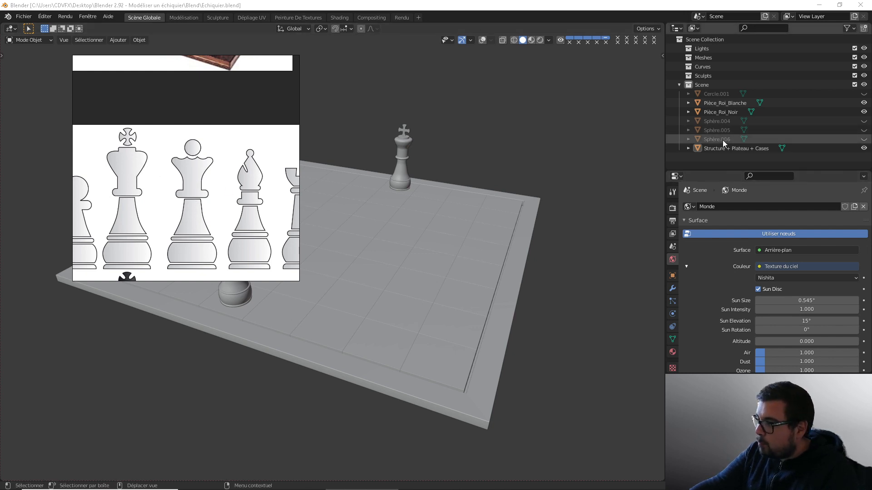
# Unhide Sphère.006, Sphère.005, Sphère.004 and Cercle.001 in the Scene collection.
pyautogui.click(864, 141)
pyautogui.click(864, 139)
pyautogui.click(864, 131)
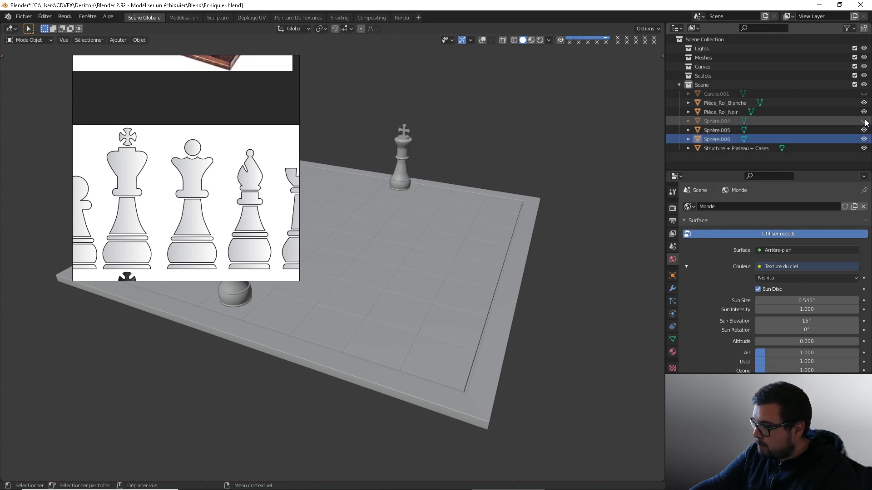
pyautogui.click(864, 121)
pyautogui.click(864, 94)
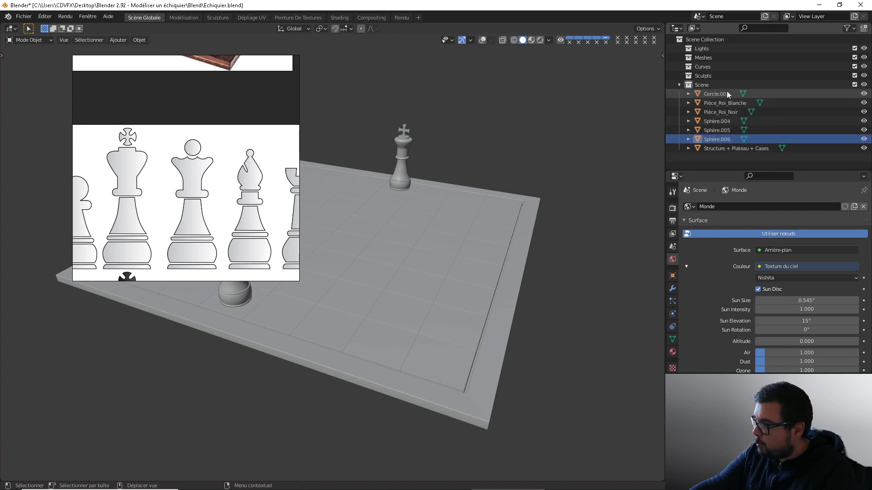
# Isolate Cercle.001, Sphère.004, Sphère.005 and Sphère.006 in local view, seen from the front.
pyautogui.click(728, 94)
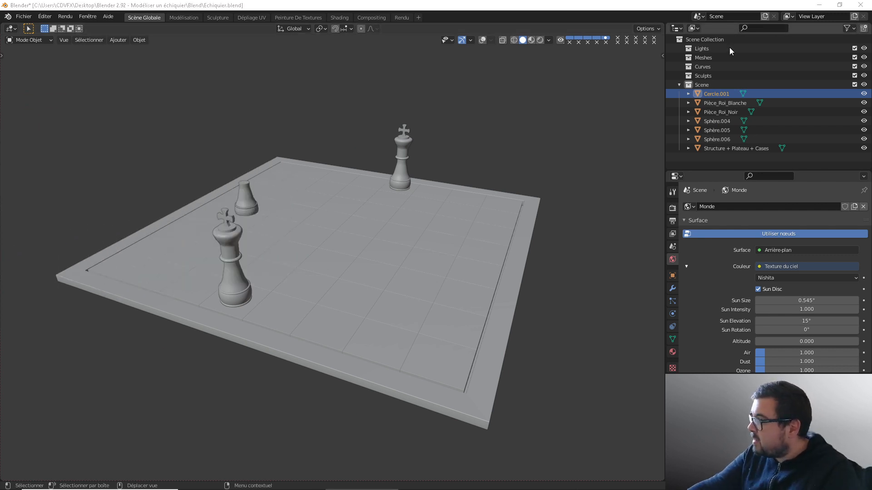
pyautogui.click(723, 121)
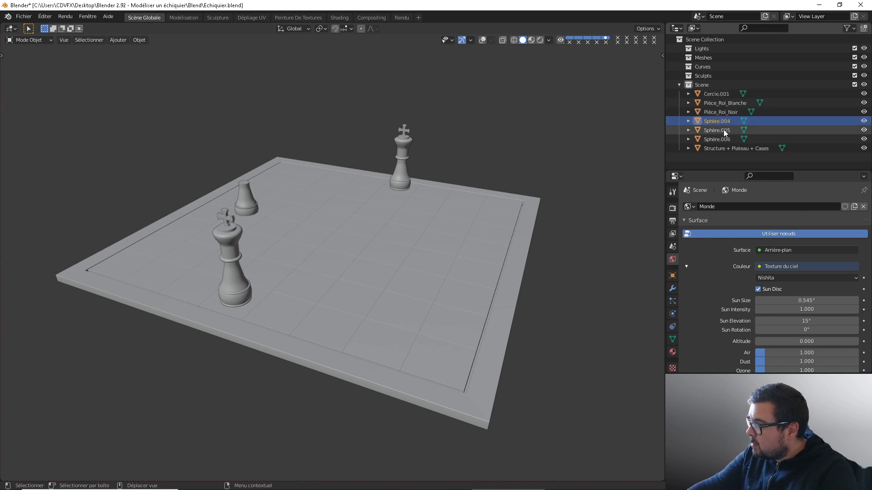
pyautogui.keyDown('ctrl'); pyautogui.click(723, 130); pyautogui.keyUp('ctrl')
pyautogui.keyDown('ctrl'); pyautogui.click(722, 138); pyautogui.keyUp('ctrl')
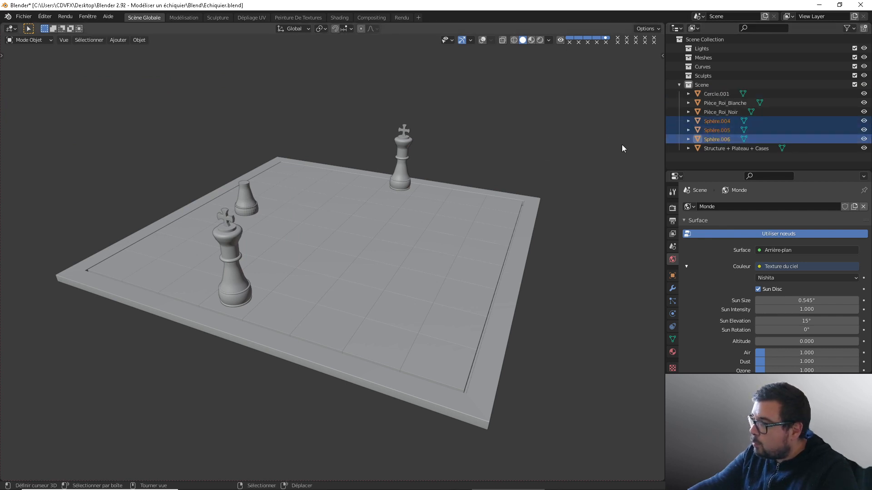
pyautogui.click(723, 94)
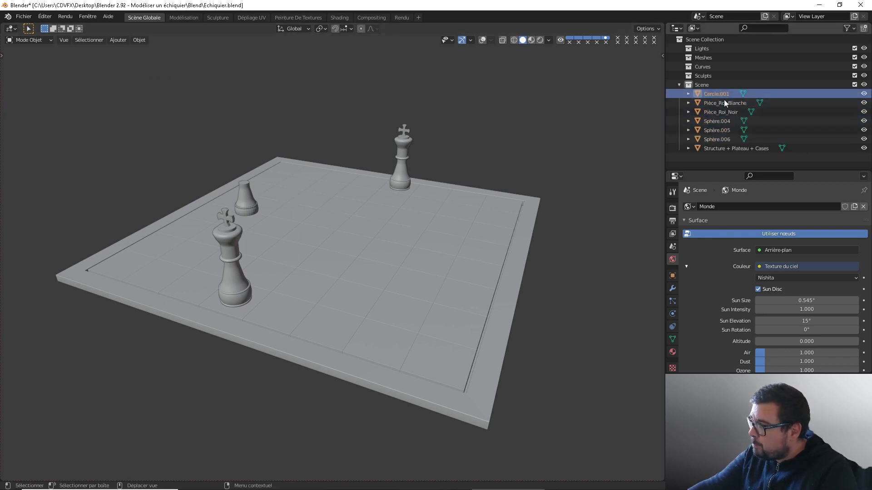
pyautogui.keyDown('ctrl'); pyautogui.click(724, 121); pyautogui.keyUp('ctrl')
pyautogui.keyDown('ctrl'); pyautogui.click(725, 131); pyautogui.keyUp('ctrl')
pyautogui.keyDown('ctrl'); pyautogui.click(724, 139); pyautogui.keyUp('ctrl')
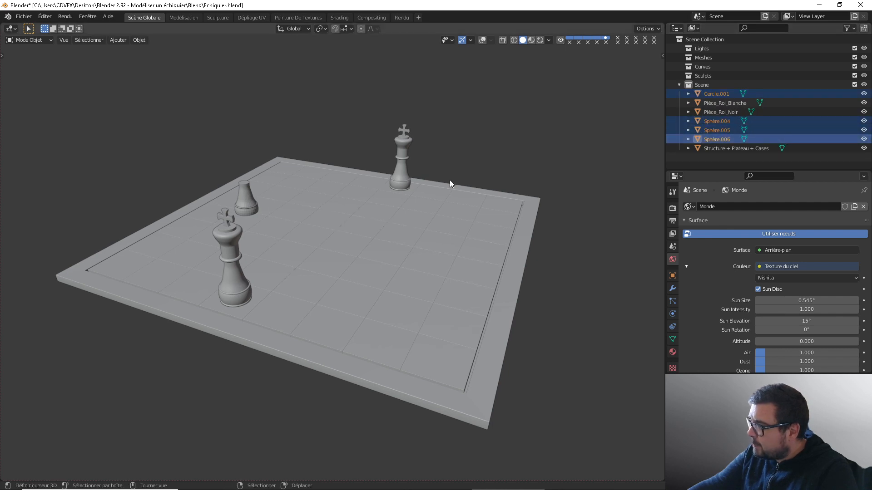
pyautogui.press('KP_Divide')
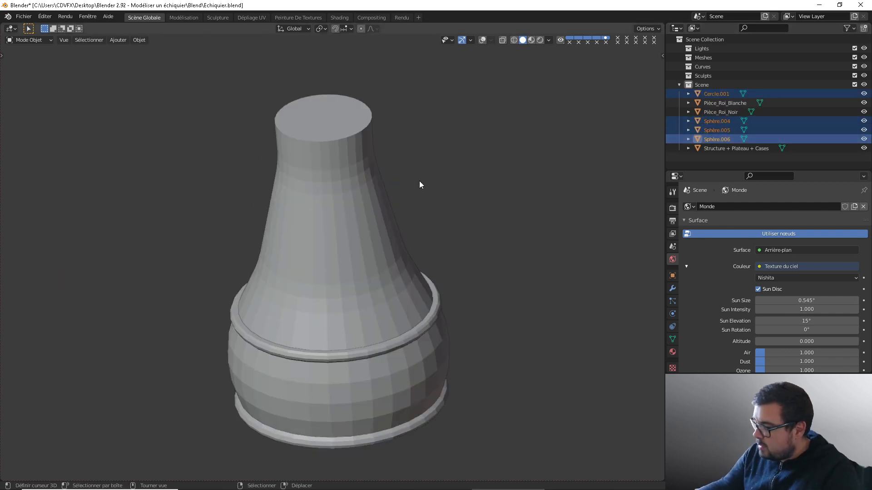
pyautogui.press('KP_1')
pyautogui.scroll(-2, 396, 205)
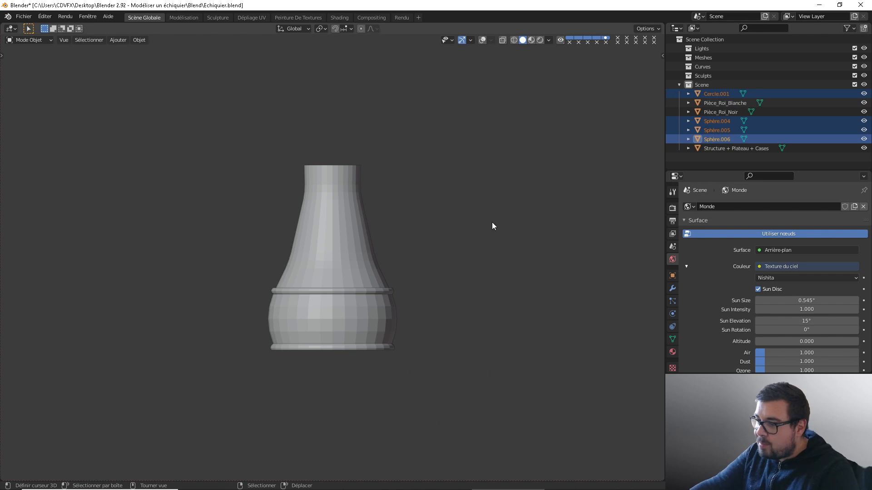
# Turn on the Screencast Keys display in the 3D viewport.
pyautogui.press('n')
pyautogui.click(658, 402)
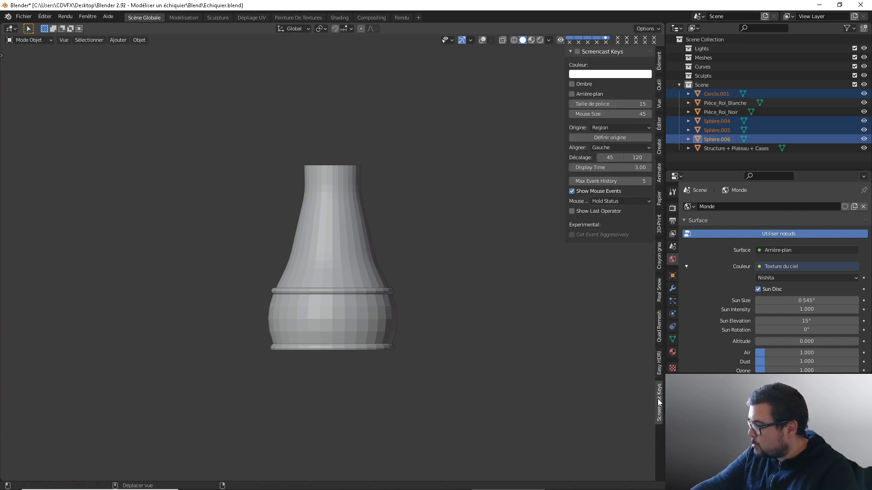
pyautogui.press('n')
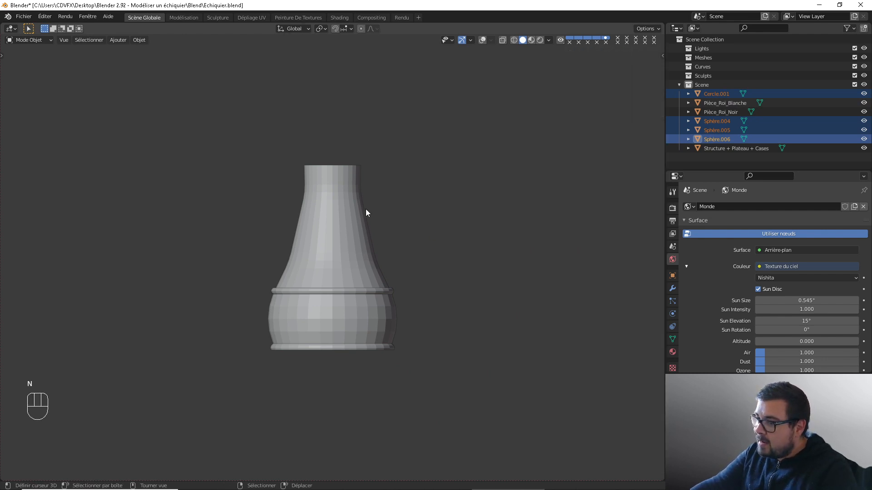
# Show the viewport overlays and open the tapered upper body, Sphère.006, in Edit Mode.
pyautogui.keyDown('shift'); pyautogui.moveTo(366, 210); pyautogui.dragTo(326, 208, button='middle'); pyautogui.keyUp('shift')
pyautogui.click(326, 208)
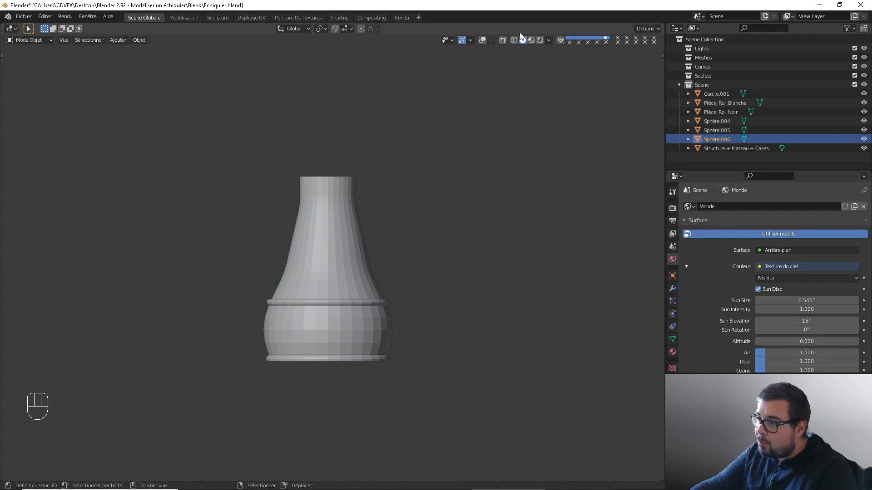
pyautogui.click(482, 39)
pyautogui.press('Tab')
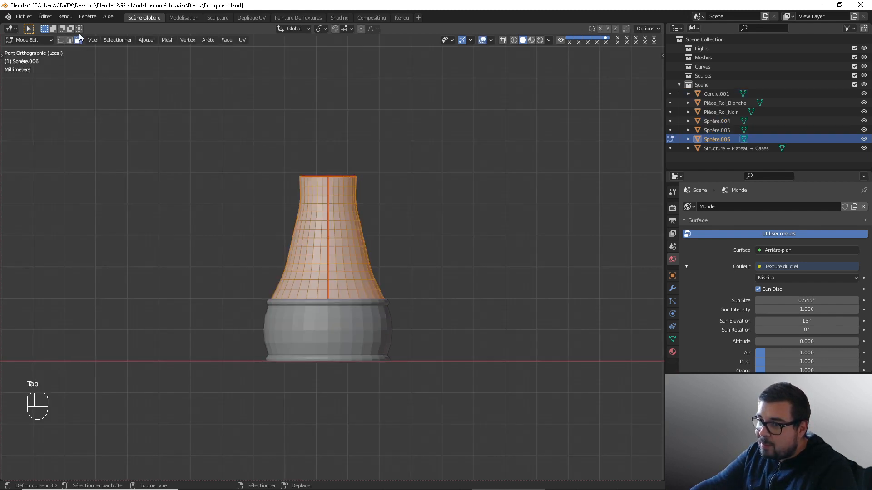
pyautogui.click(69, 39)
pyautogui.moveTo(379, 148); pyautogui.dragTo(345, 197, button='middle')
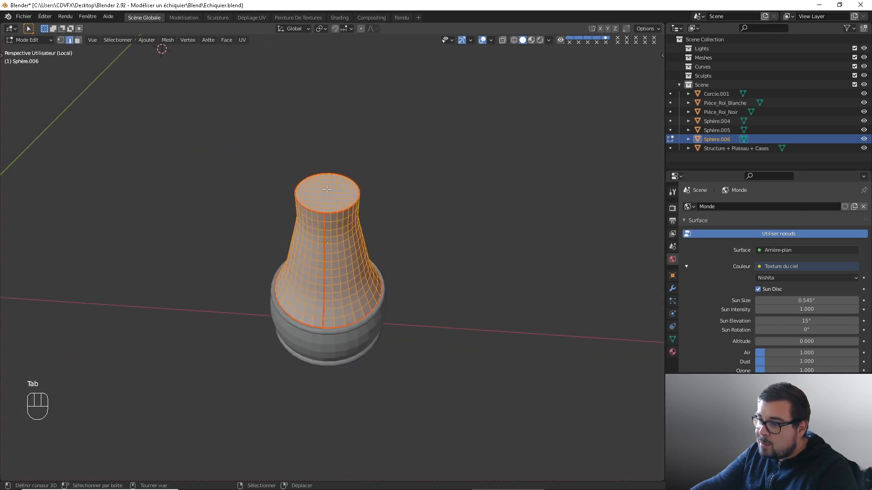
# Select the four central faces of the body's top cap and grow the selection to cover the whole cap.
pyautogui.click(77, 39)
pyautogui.scroll(3, 377, 199)
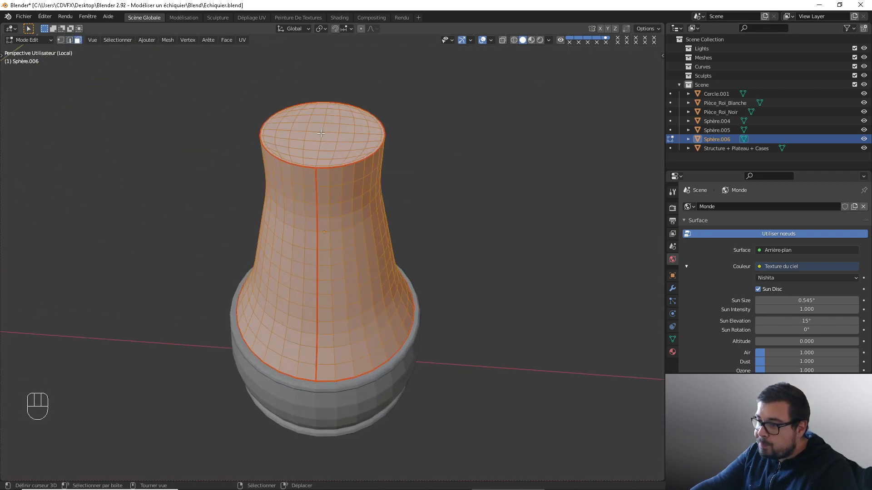
pyautogui.click(316, 127)
pyautogui.keyDown('shift'); pyautogui.click(322, 137); pyautogui.keyUp('shift')
pyautogui.keyDown('shift'); pyautogui.rightClick(330, 137); pyautogui.keyUp('shift')
pyautogui.keyDown('shift'); pyautogui.rightClick(330, 128); pyautogui.keyUp('shift')
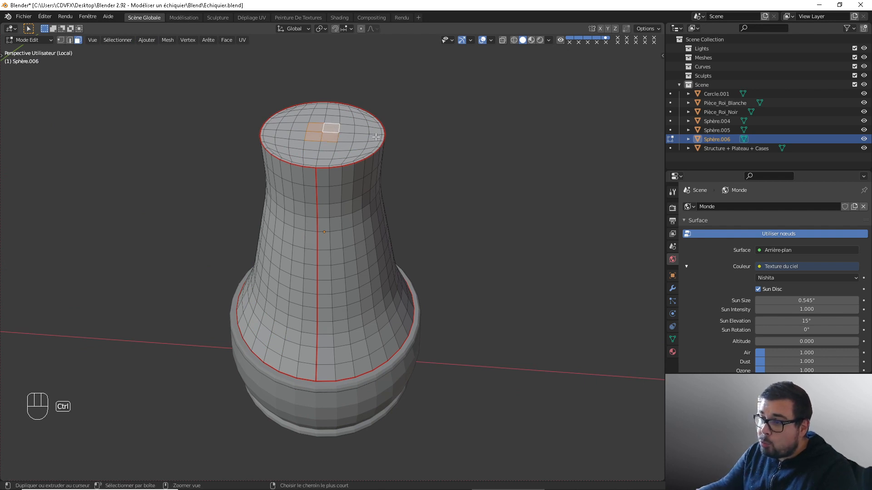
pyautogui.press('ctrl+KP_Add')
pyautogui.press('ctrl+KP_Add')
pyautogui.press('ctrl+KP_Add')
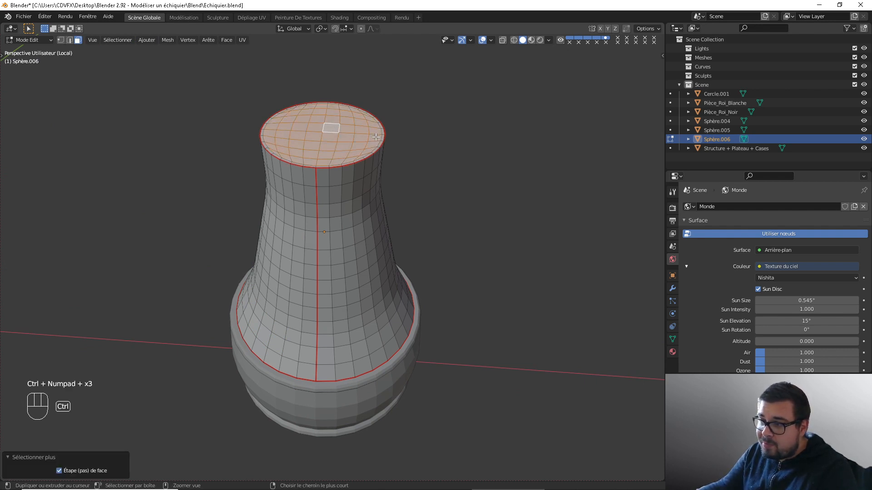
pyautogui.press('ctrl+KP_Add')
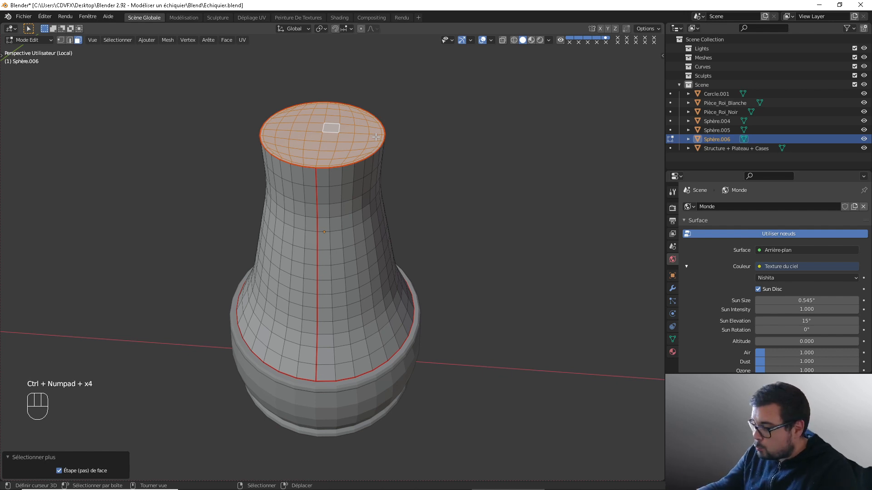
# From the front view, extend the cap selection down over the neck's upper five rows of faces.
pyautogui.press('KP_1')
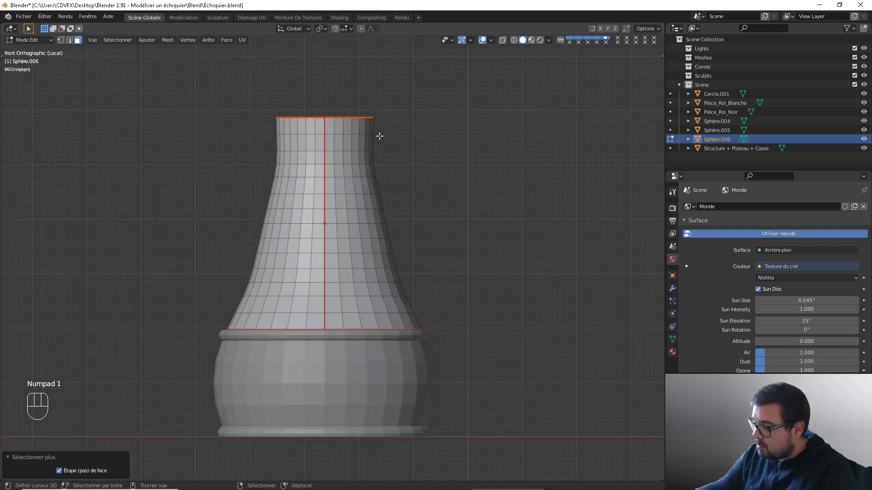
pyautogui.press('ctrl+KP_Add')
pyautogui.press('ctrl+KP_Add')
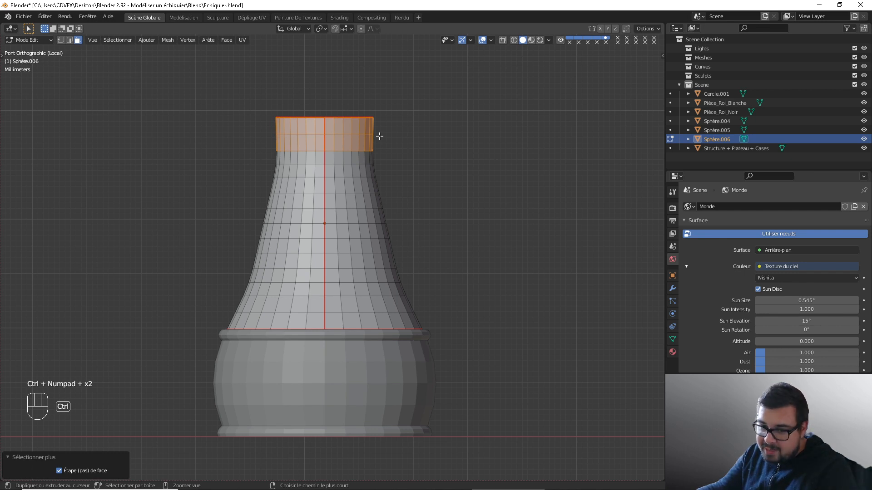
pyautogui.press('ctrl+KP_Add')
pyautogui.press('ctrl+KP_Add')
pyautogui.press('ctrl+KP_Add')
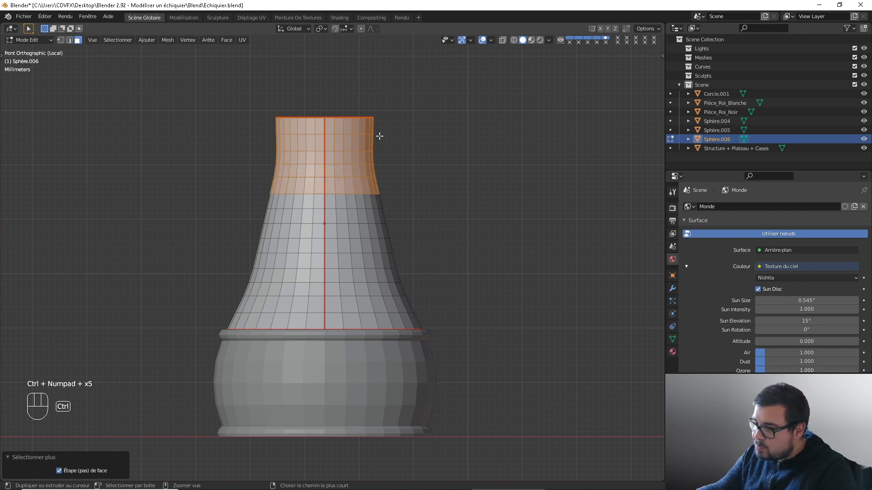
pyautogui.press('g')
pyautogui.press('z')
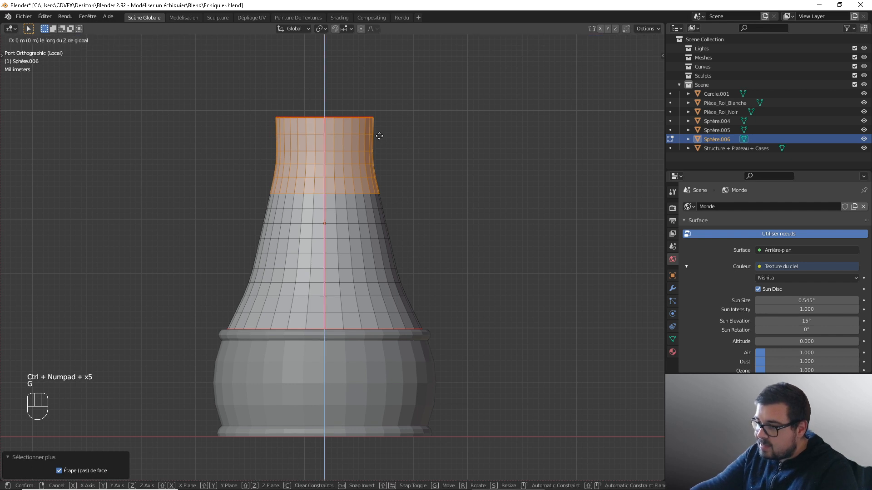
pyautogui.press('s')
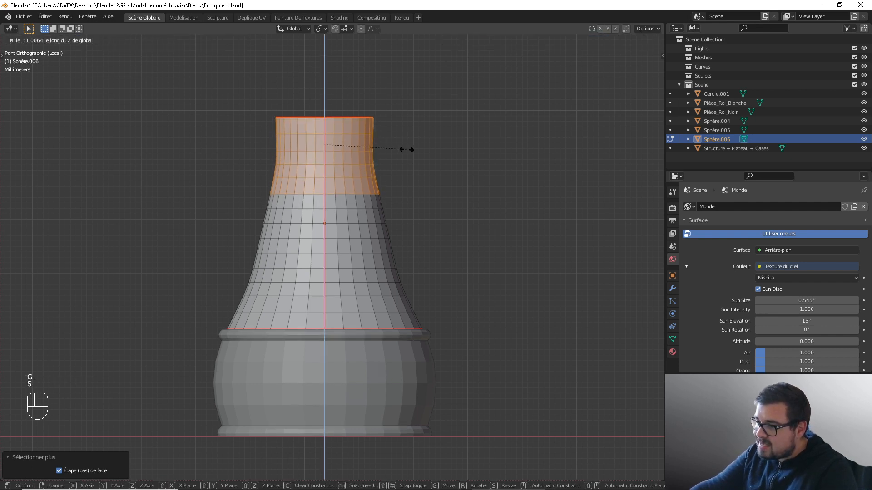
pyautogui.rightClick(391, 171)
# Scale the selected neck faces to about 0.874 along Z and move them down about 0.0022 m.
pyautogui.press('s')
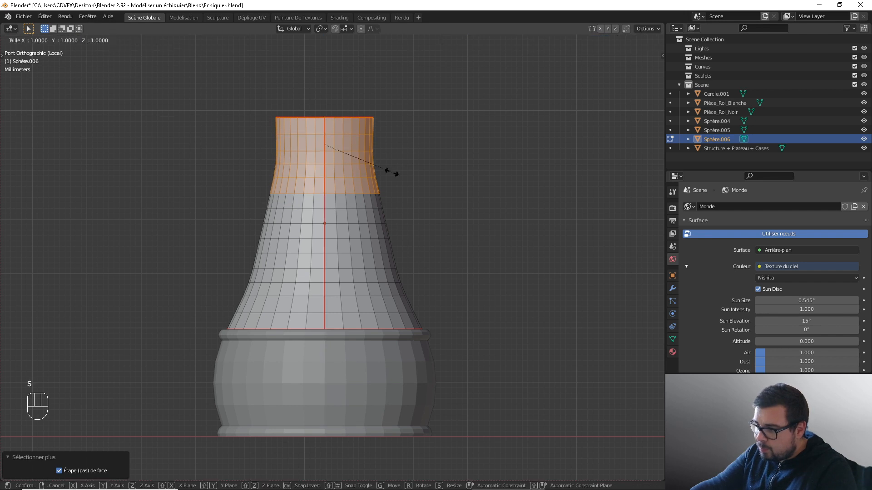
pyautogui.press('z')
pyautogui.click(381, 174)
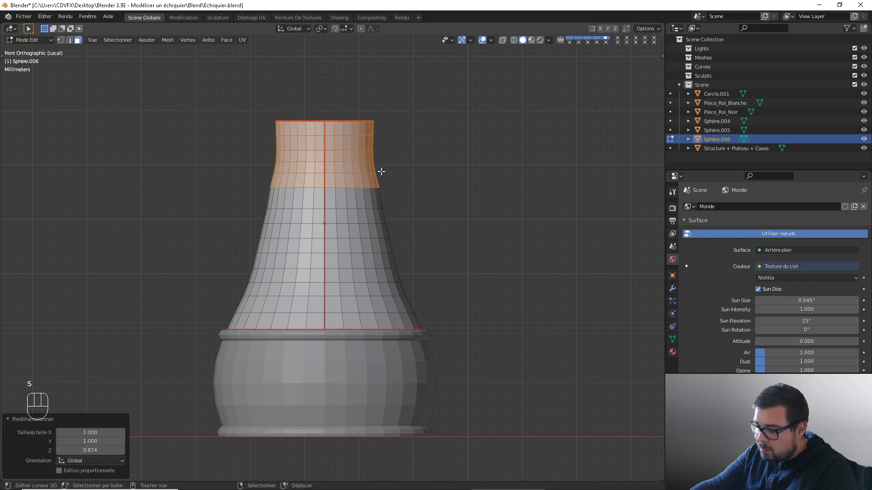
pyautogui.press('g')
pyautogui.press('z')
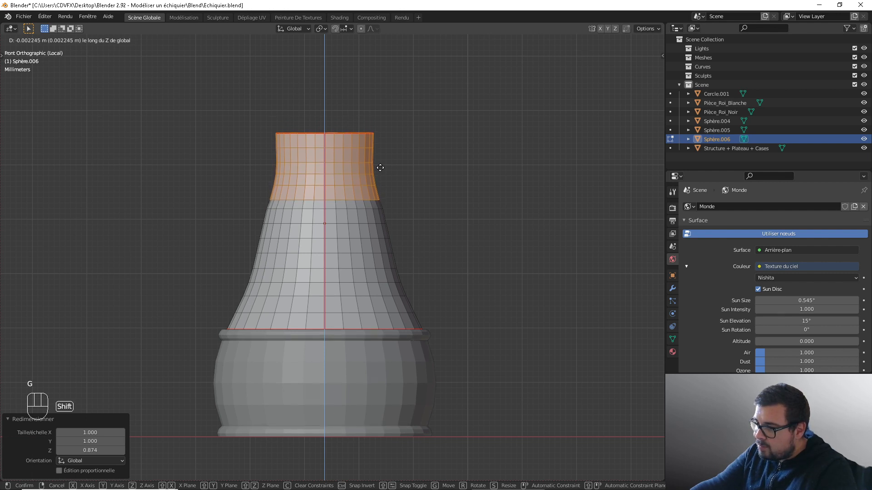
pyautogui.click(382, 172)
# Select the horizontal edge loop just below the moved neck section and scale it to about 0.984.
pyautogui.scroll(2, 383, 174)
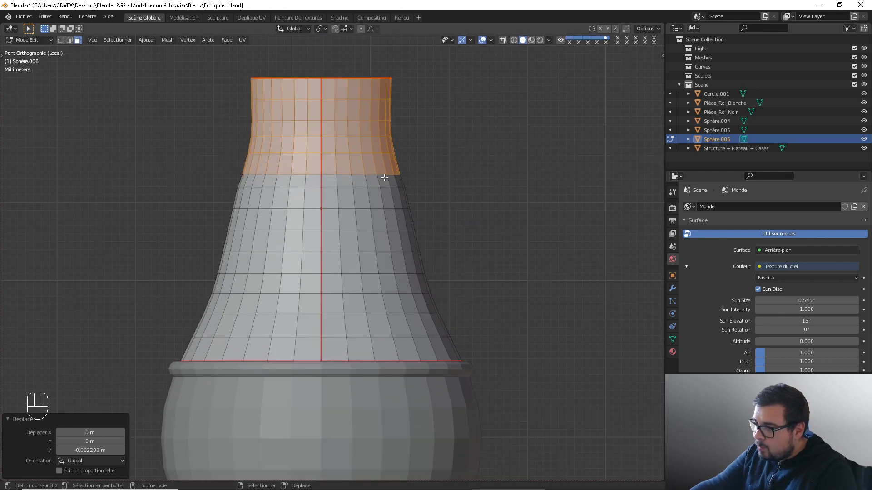
pyautogui.click(389, 189)
pyautogui.click(69, 40)
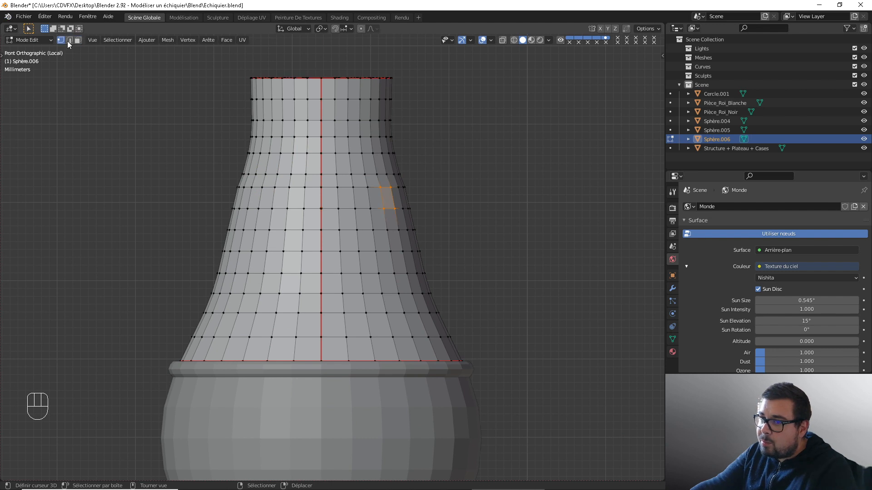
pyautogui.keyDown('alt'); pyautogui.keyDown('shift'); pyautogui.click(373, 182); pyautogui.keyUp('shift'); pyautogui.keyUp('alt')
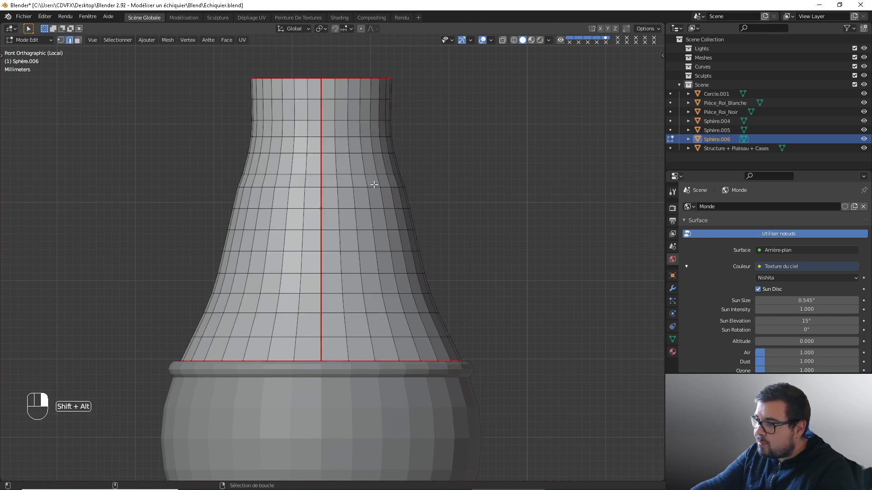
pyautogui.press('s')
pyautogui.click(398, 184)
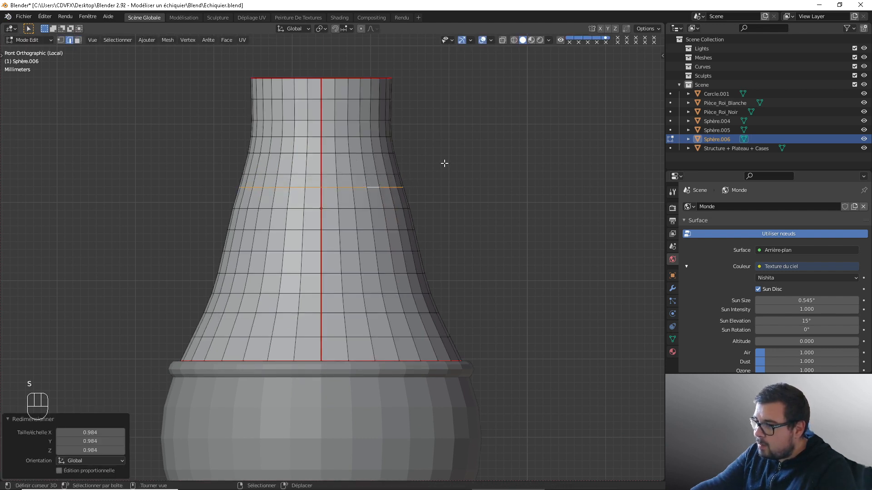
# Check the silhouette in Object Mode, scale the same edge loop by about 0.997 more, and return to Object Mode.
pyautogui.press('Tab')
pyautogui.scroll(-2, 444, 166)
pyautogui.press('Tab')
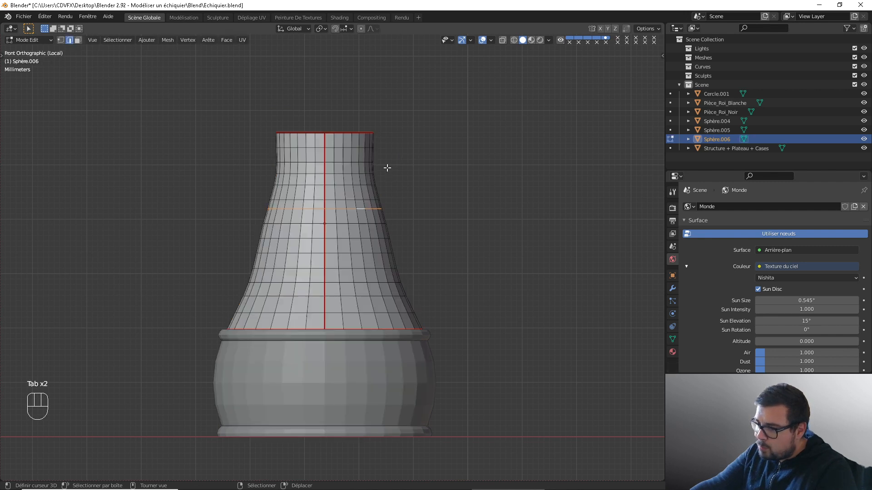
pyautogui.press('s')
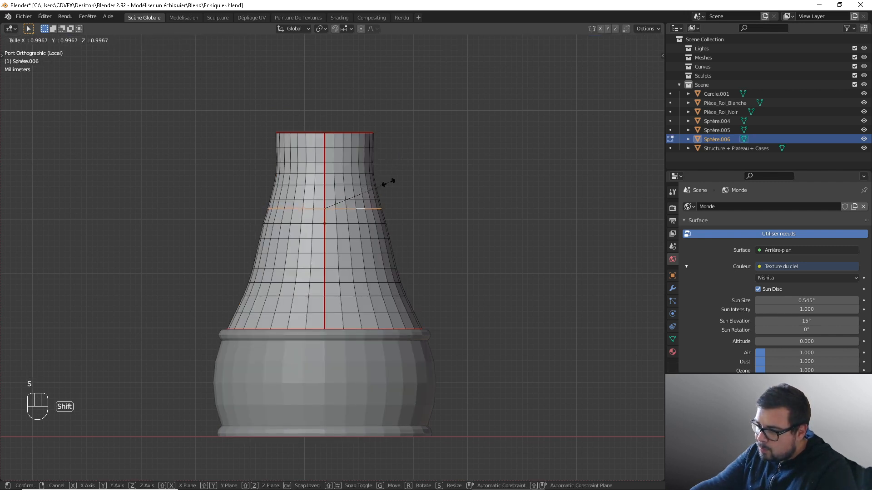
pyautogui.click(389, 183)
pyautogui.press('Tab')
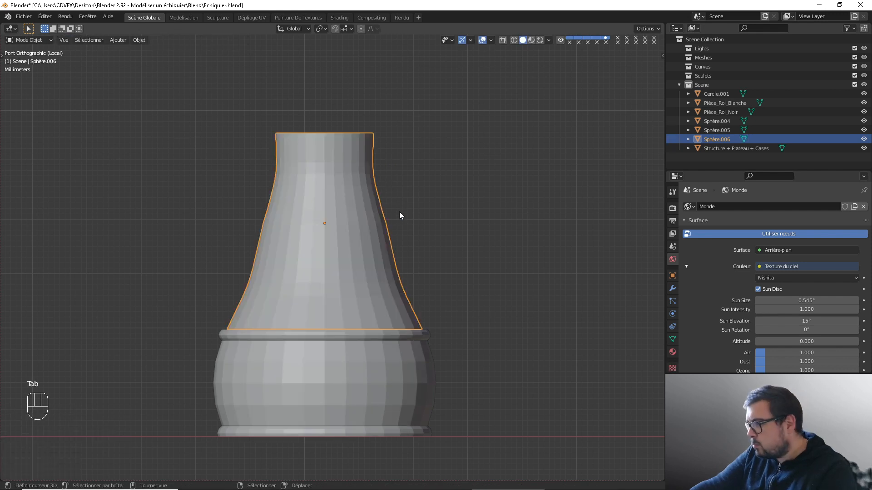
pyautogui.scroll(-1, 399, 212)
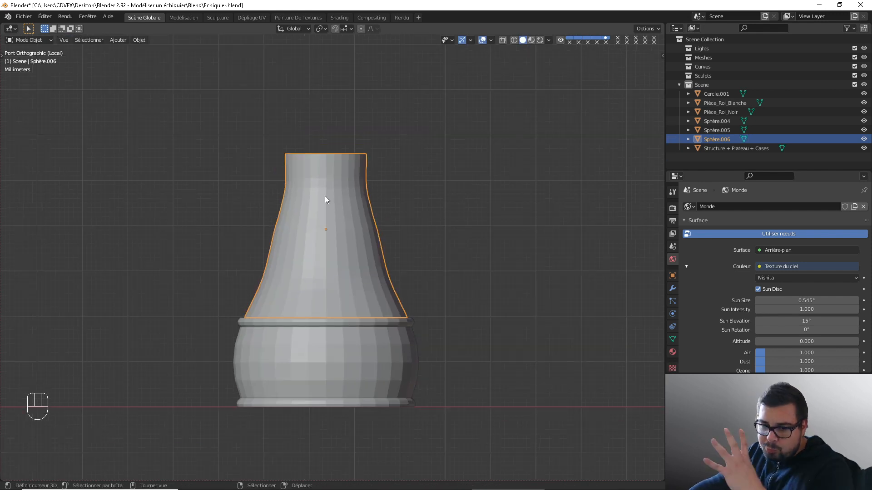
pyautogui.scroll(-1, 352, 200)
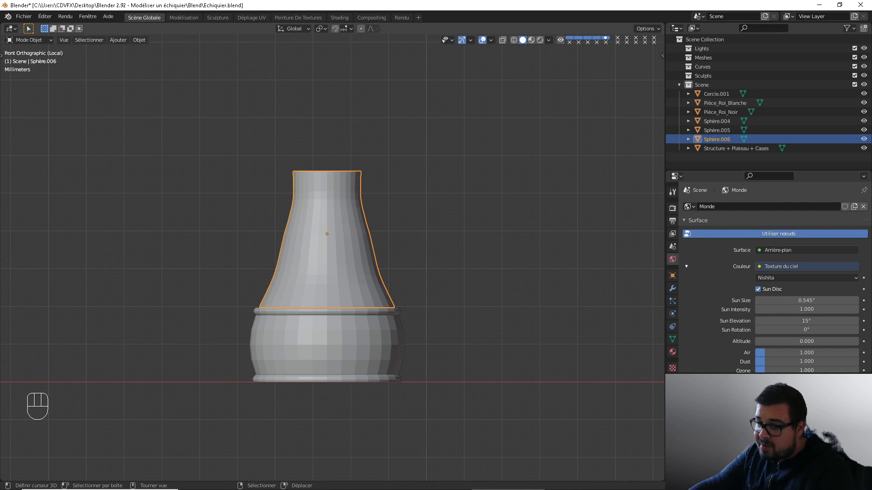
# Apply rotation and scale to the tapered body and set its origin to its geometry.
pyautogui.keyDown('shift'); pyautogui.moveTo(228, 114); pyautogui.dragTo(236, 142, button='middle'); pyautogui.keyUp('shift')
pyautogui.scroll(2, 365, 200)
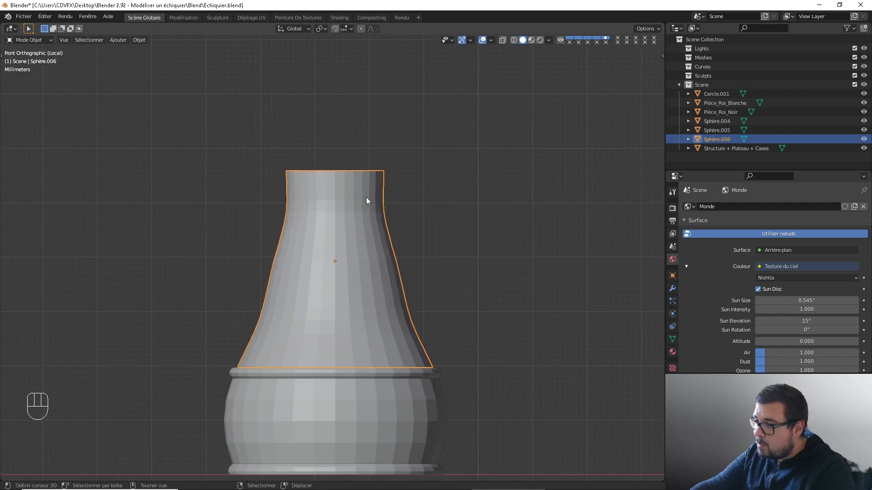
pyautogui.scroll(-1, 335, 225)
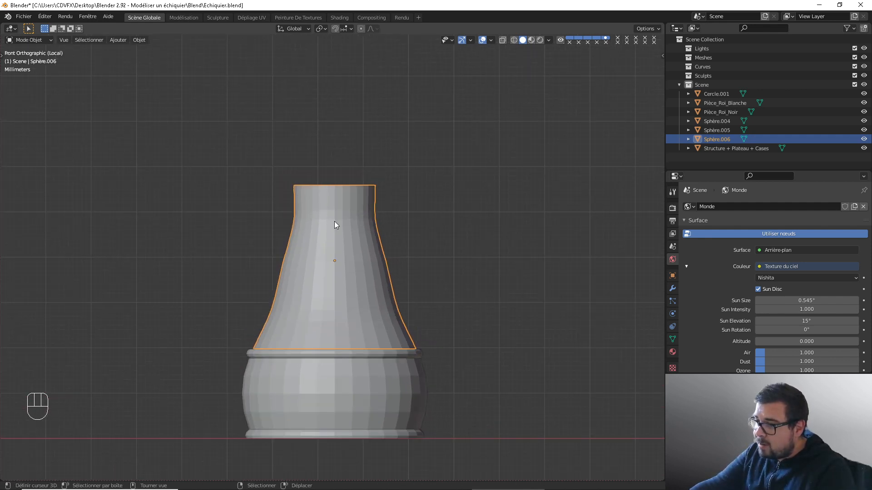
pyautogui.press('q')
pyautogui.click(356, 244)
pyautogui.press('q')
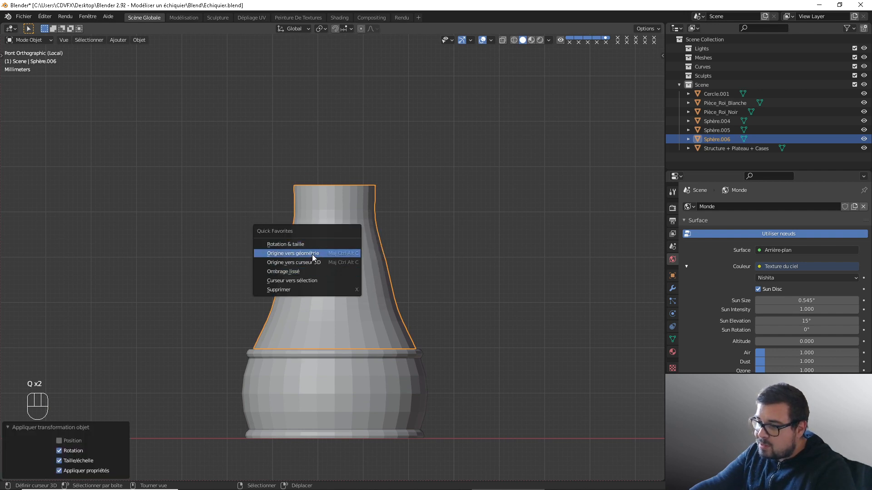
pyautogui.click(293, 253)
# In Edit Mode, select the outer edge loop around the isolated tapered body's bottom and duplicate it in place.
pyautogui.press('Tab')
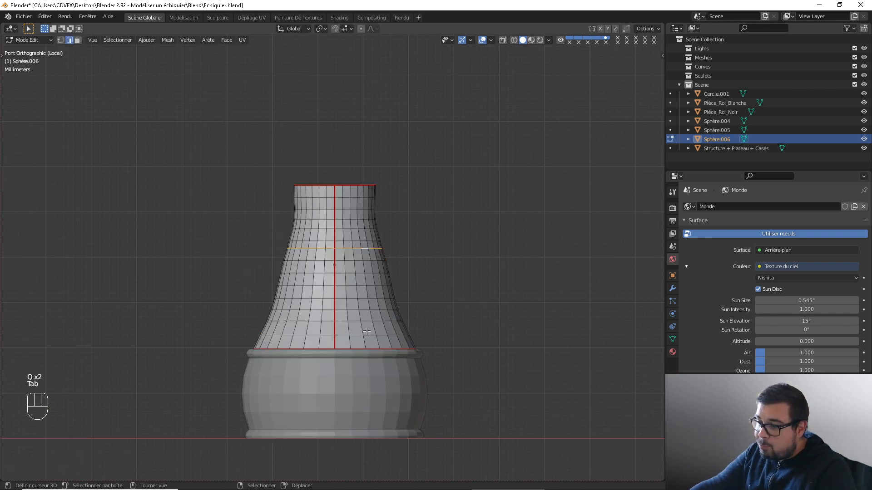
pyautogui.press('KP_Divide')
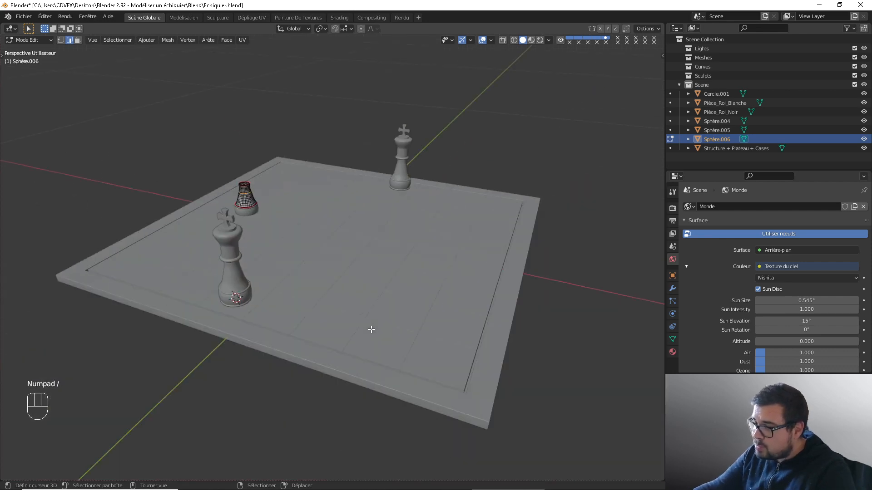
pyautogui.press('KP_Divide')
pyautogui.moveTo(398, 338); pyautogui.dragTo(409, 247, button='middle')
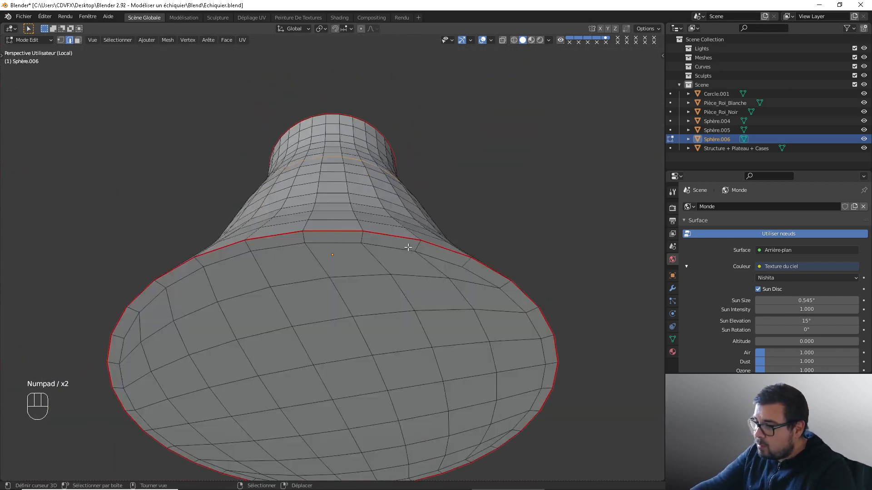
pyautogui.keyDown('alt'); pyautogui.keyDown('shift'); pyautogui.click(405, 242); pyautogui.keyUp('shift'); pyautogui.keyUp('alt')
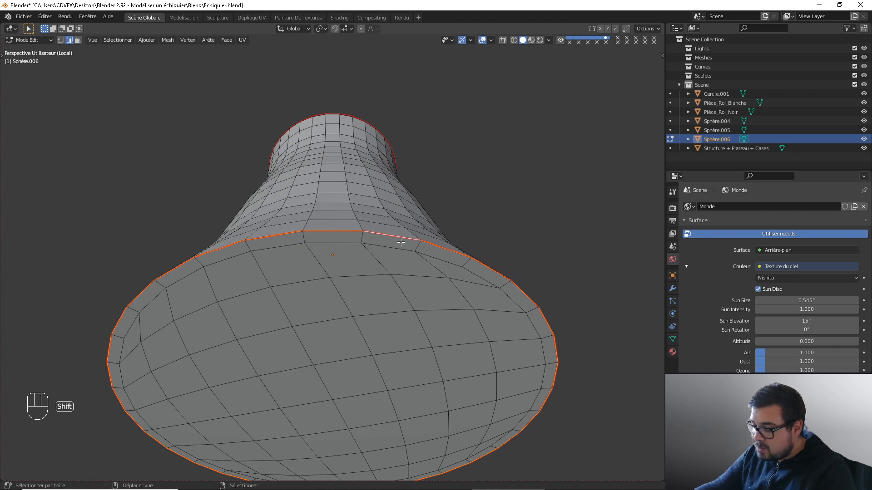
pyautogui.hotkey('shift', 'd')
pyautogui.rightClick(425, 124)
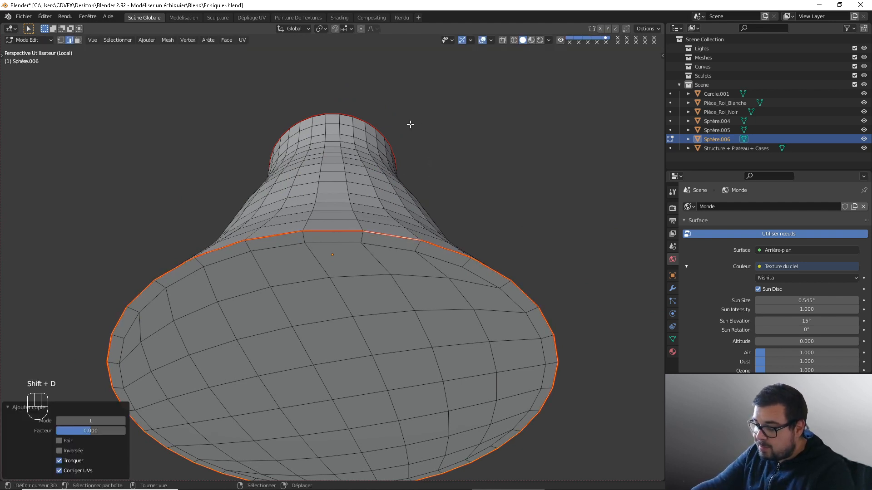
# Move the duplicated edge loop up about 0.0262 m along Z and separate the selection into its own object.
pyautogui.press('g')
pyautogui.press('z')
pyautogui.click(432, 365)
pyautogui.press('p')
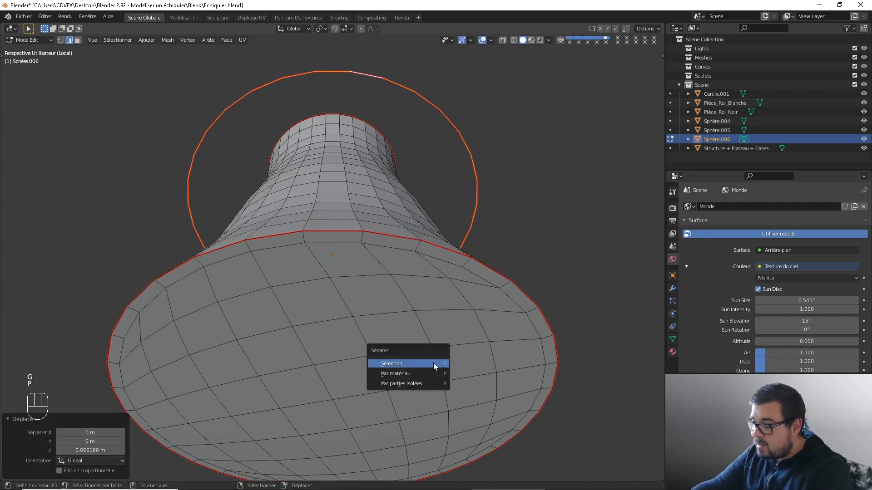
pyautogui.click(433, 363)
# Show the whole scene again from the front view and select only the separated ring in Object Mode.
pyautogui.press('KP_Divide')
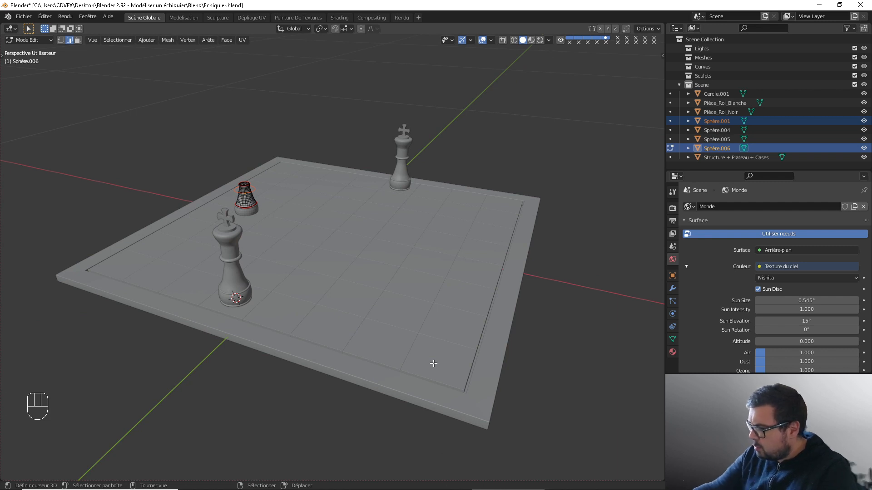
pyautogui.press('KP_1')
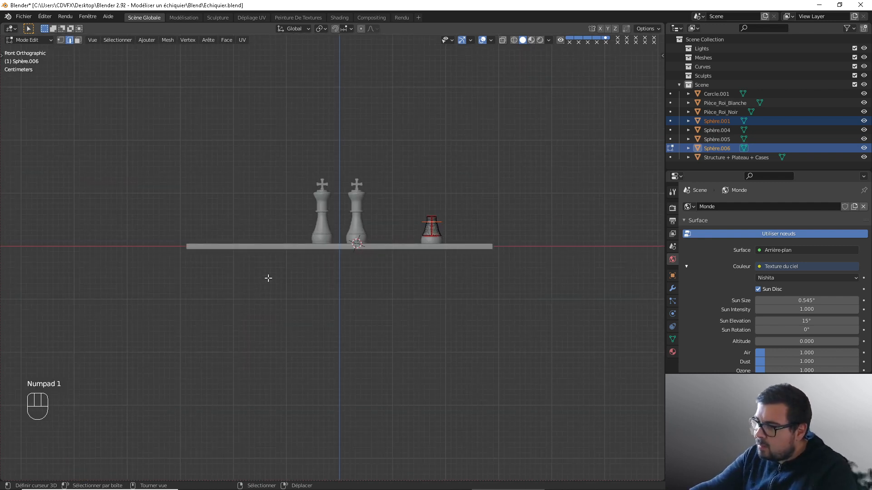
pyautogui.press('KP_Divide')
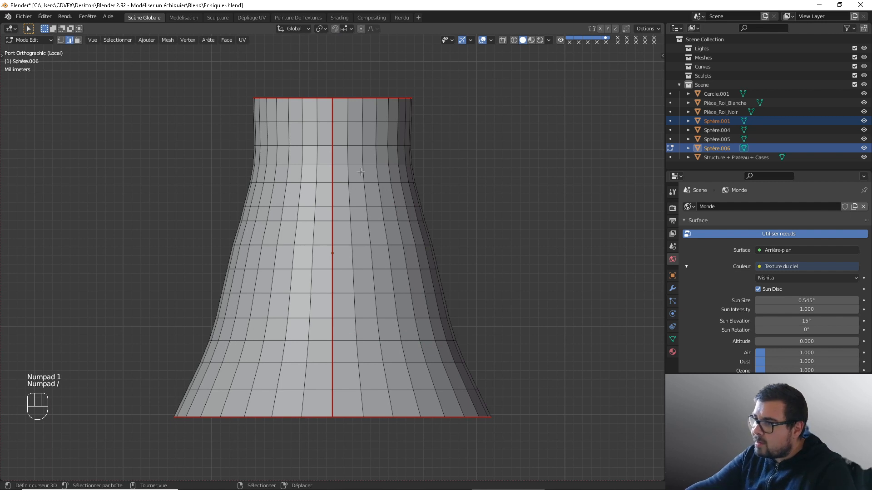
pyautogui.scroll(-5, 361, 171)
pyautogui.press('KP_Divide')
pyautogui.keyDown('shift'); pyautogui.moveTo(406, 240); pyautogui.dragTo(356, 285, button='middle'); pyautogui.keyUp('shift')
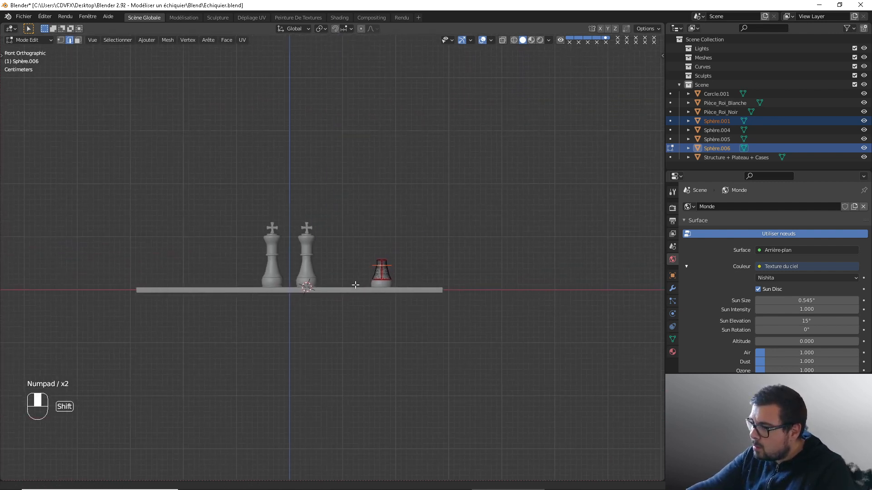
pyautogui.scroll(8, 355, 285)
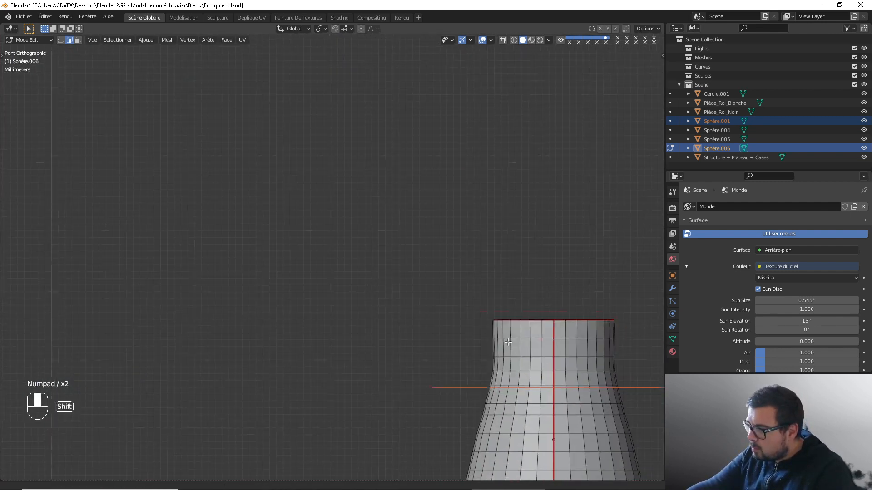
pyautogui.keyDown('shift'); pyautogui.moveTo(508, 342); pyautogui.dragTo(330, 246, button='middle'); pyautogui.keyUp('shift')
pyautogui.press('z')
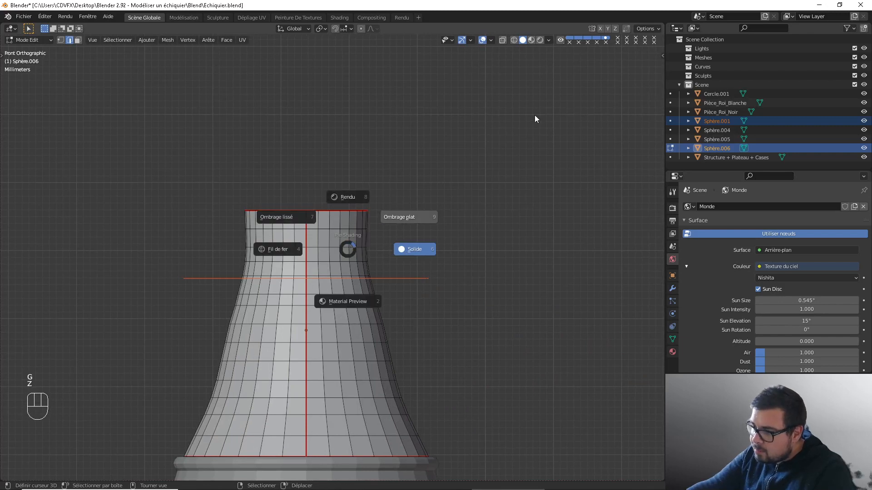
pyautogui.press('z')
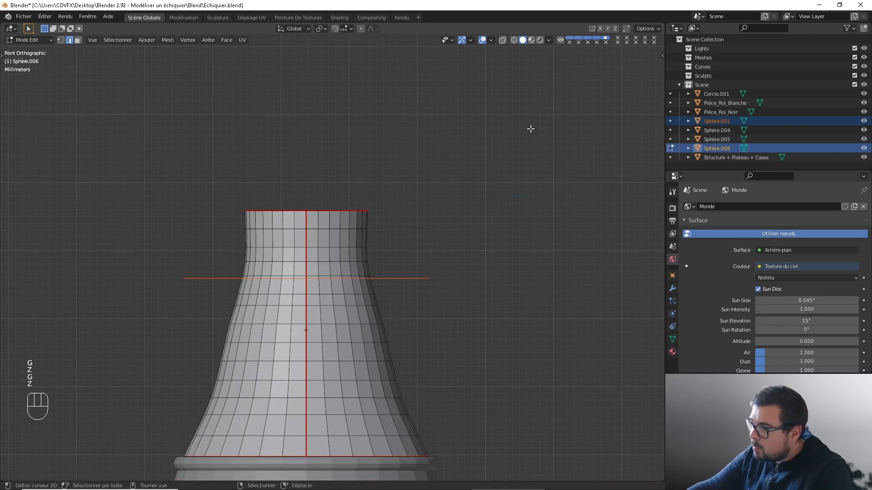
pyautogui.press('Tab')
pyautogui.click(418, 278)
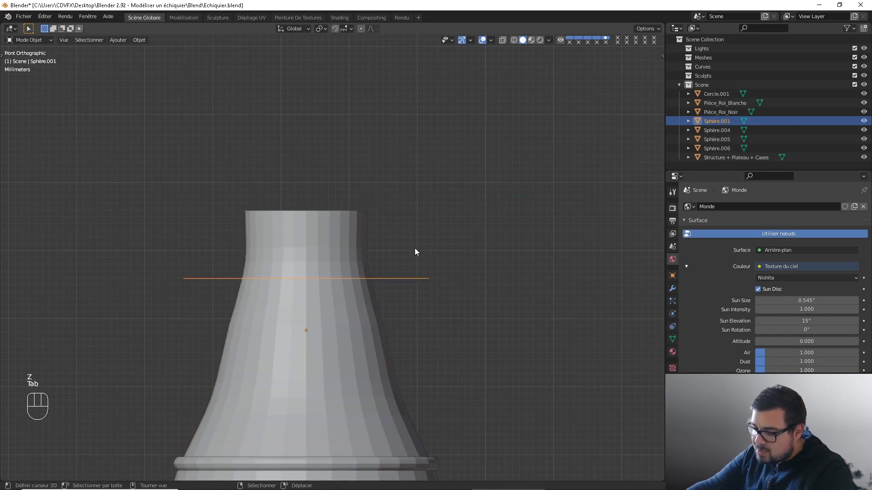
# Move the ring up about 0.0101 m along Z to the top of the neck.
pyautogui.press('g')
pyautogui.press('z')
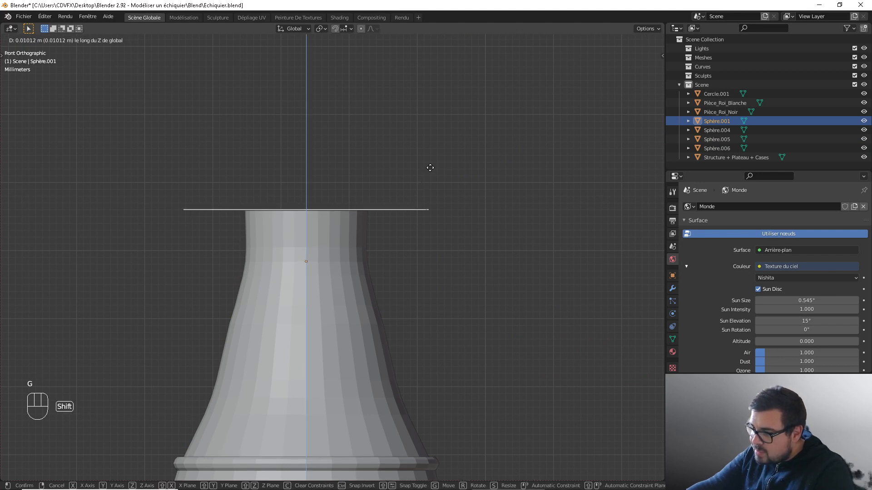
pyautogui.click(430, 168)
pyautogui.press('s')
pyautogui.rightClick(431, 167)
# Apply the ring's rotation and scale and set its origin to its geometry.
pyautogui.press('q')
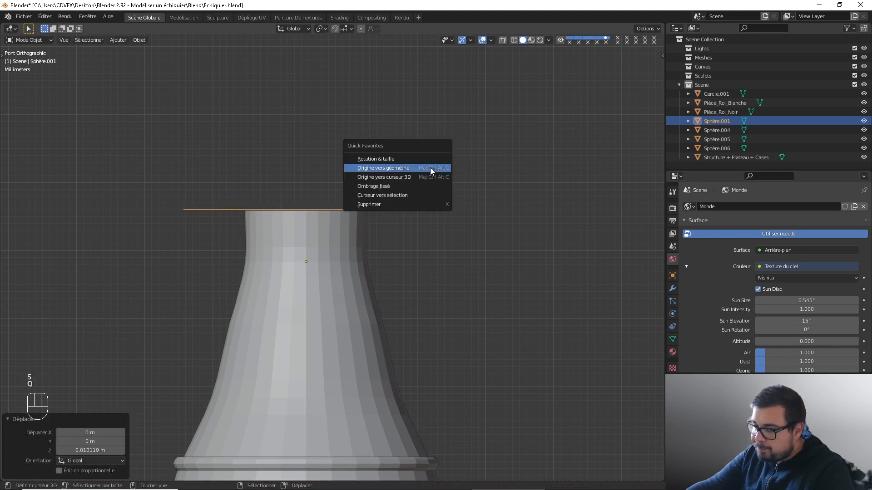
pyautogui.click(394, 159)
pyautogui.press('q')
pyautogui.click(385, 168)
# Scale the ring uniformly to 0.65 so it slightly overhangs the neck's top.
pyautogui.scroll(2, 389, 200)
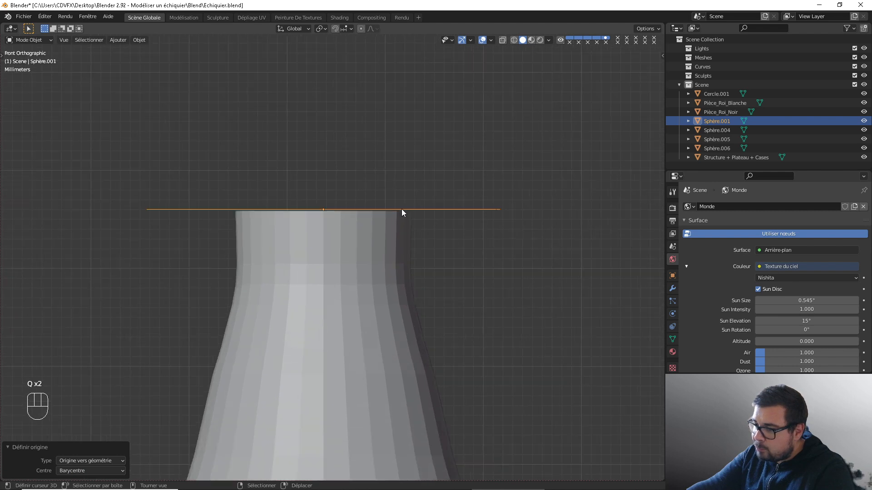
pyautogui.write('s')
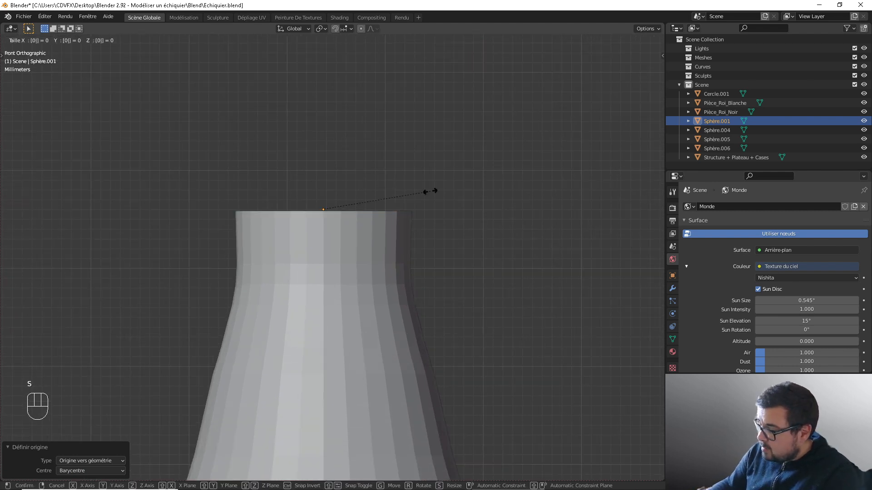
pyautogui.write('0.85')
pyautogui.press('BackSpace')
pyautogui.press('BackSpace')
pyautogui.press('BackSpace')
pyautogui.press('BackSpace')
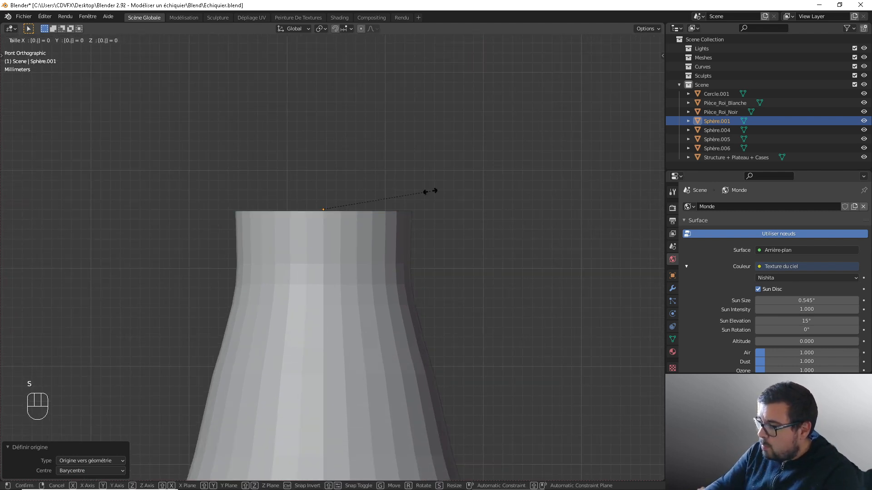
pyautogui.write('0.65')
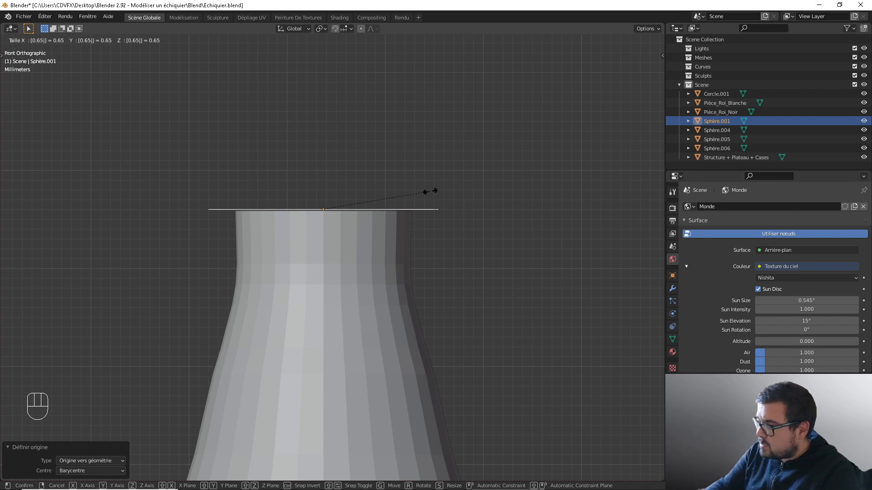
pyautogui.press('Return')
# In Edit Mode, select all of the ring's edges and extrude them 0.004 m up along Z.
pyautogui.keyDown('shift'); pyautogui.moveTo(430, 196); pyautogui.dragTo(414, 190, button='middle'); pyautogui.keyUp('shift')
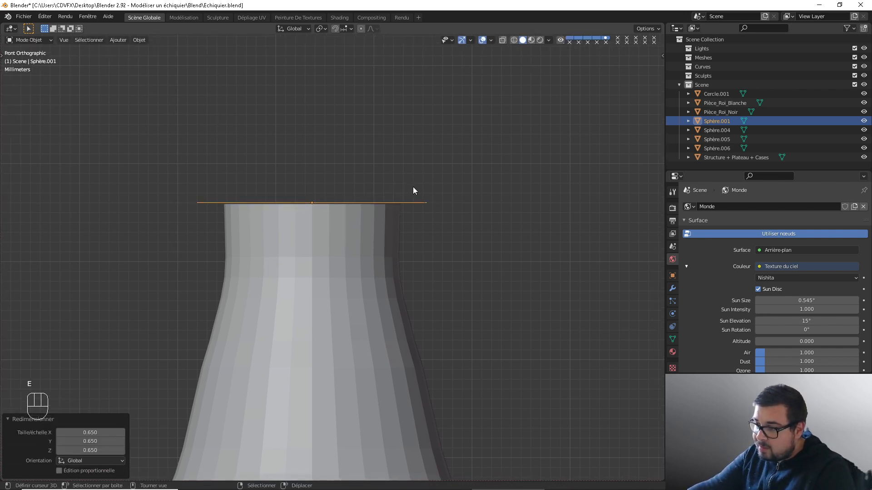
pyautogui.press('z')
pyautogui.press('Tab')
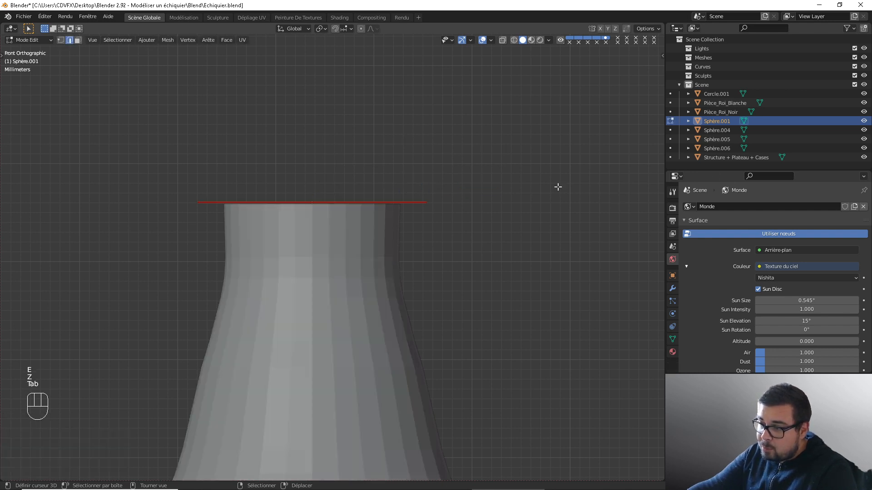
pyautogui.press('a')
pyautogui.press('e')
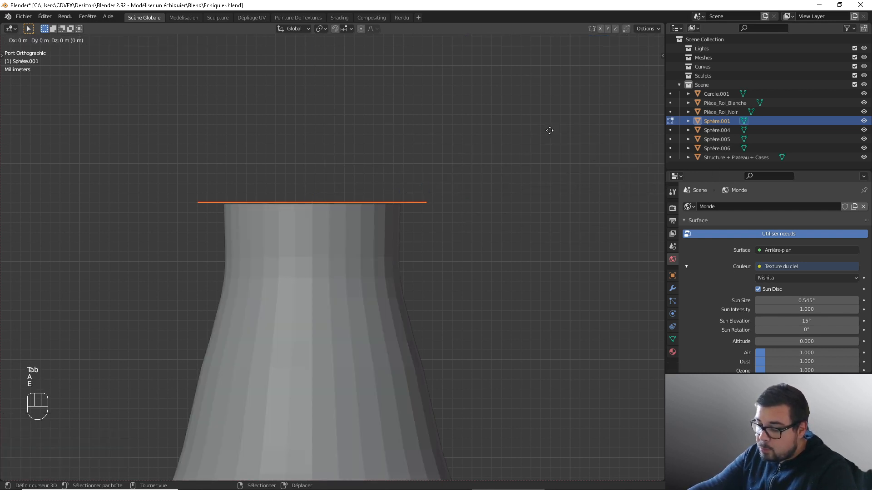
pyautogui.write('0.004')
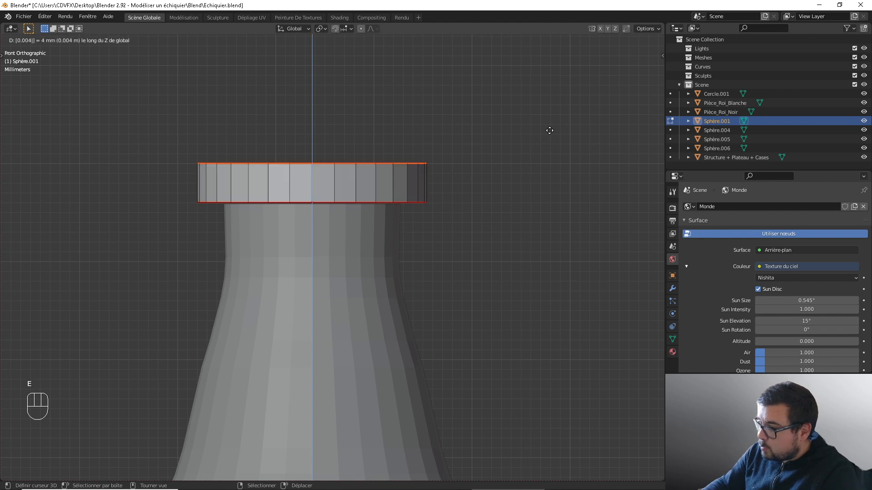
pyautogui.press('Return')
# Add a centred horizontal loop cut around the extruded band and scale that loop to 1.05.
pyautogui.hotkey('ctrl', 'r')
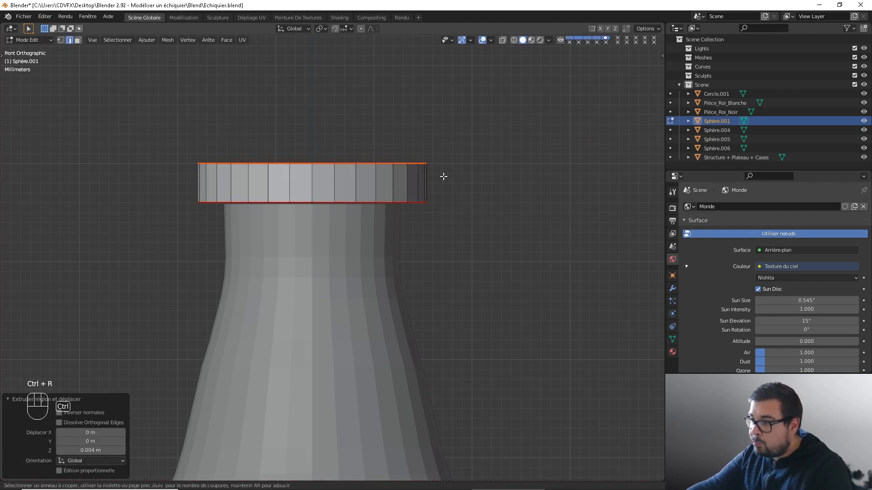
pyautogui.click(433, 182)
pyautogui.rightClick(433, 182)
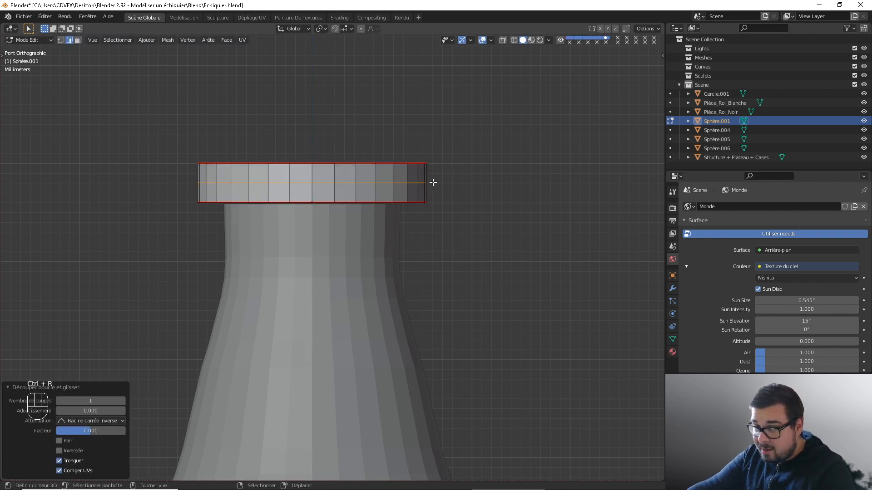
pyautogui.write('s')
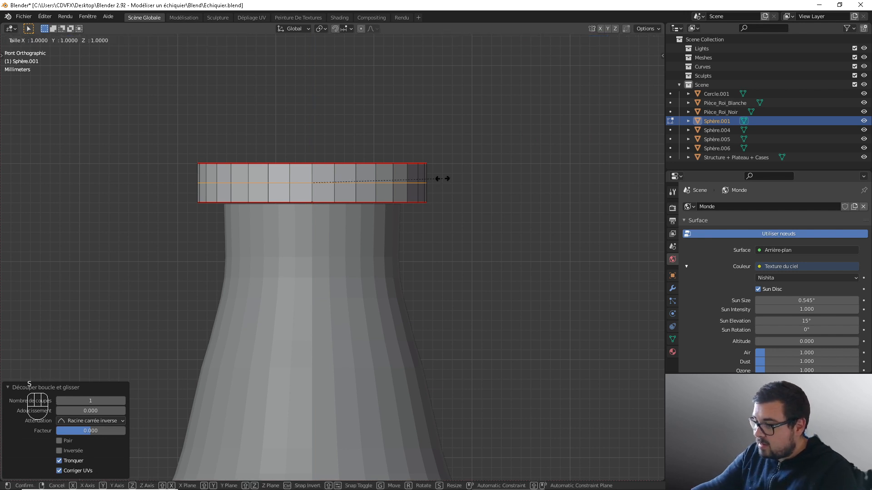
pyautogui.write('1.05')
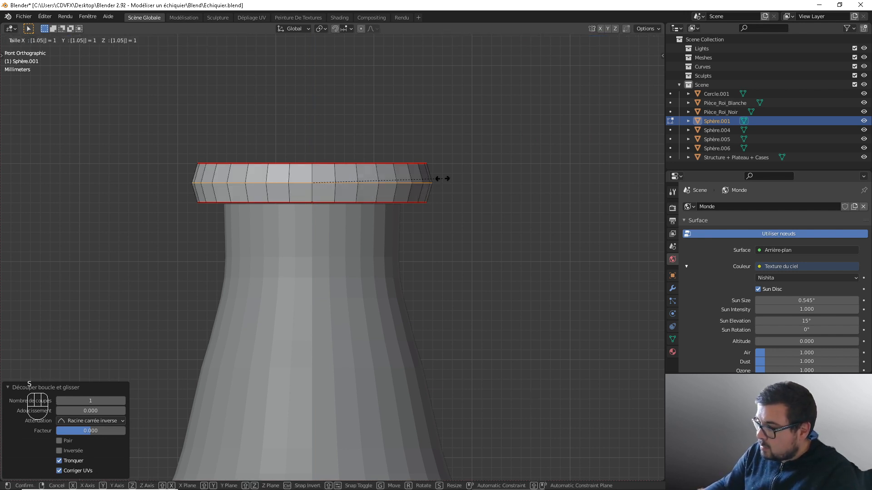
pyautogui.press('Return')
# Try to bevel the band's middle edge loop and return to Object Mode to check the whole piece.
pyautogui.hotkey('ctrl', 'b')
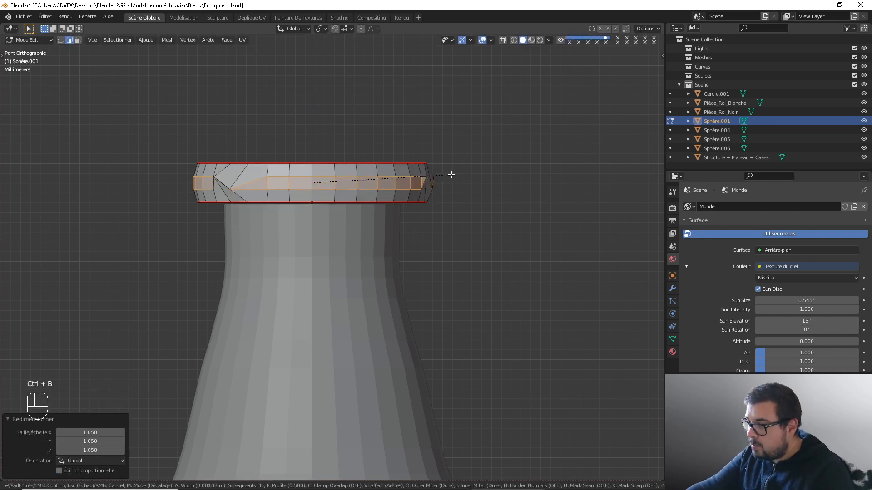
pyautogui.click(450, 175)
pyautogui.press('Tab')
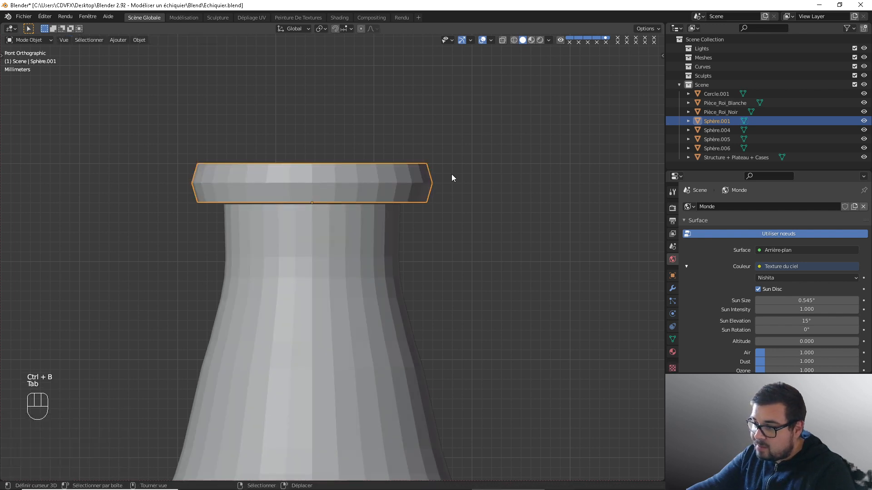
pyautogui.scroll(-5, 402, 200)
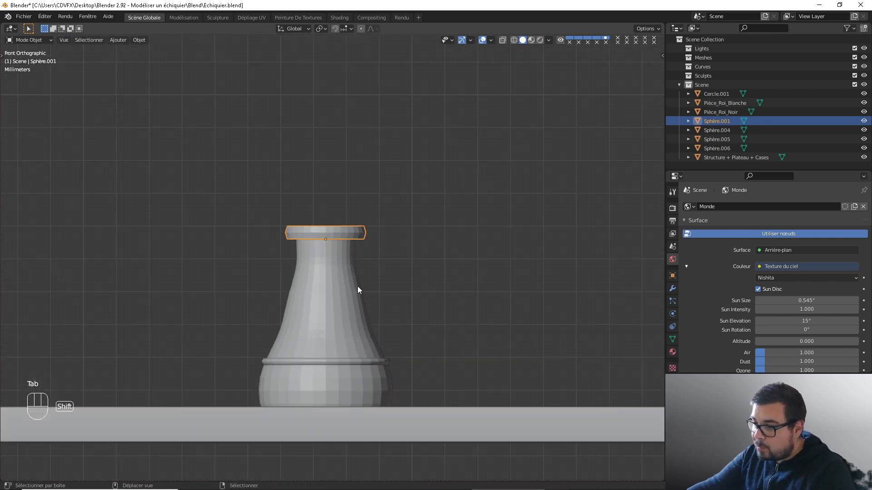
pyautogui.keyDown('shift'); pyautogui.moveTo(357, 290); pyautogui.dragTo(317, 277, button='middle'); pyautogui.keyUp('shift')
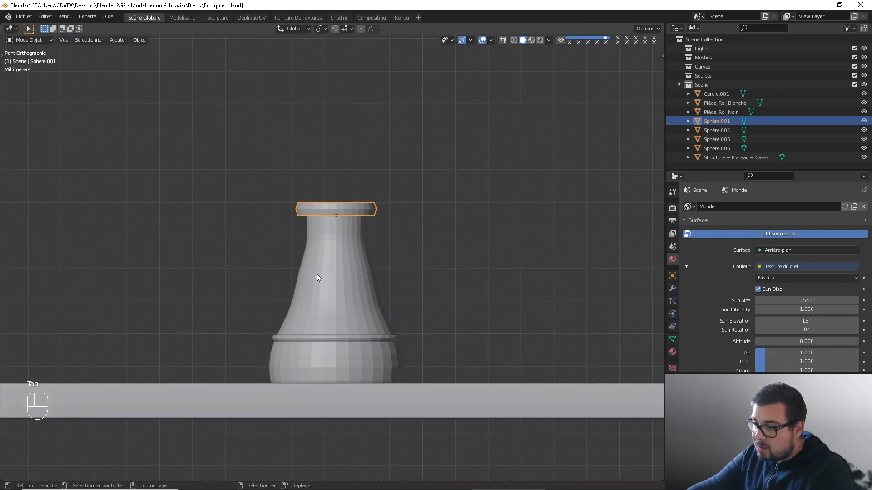
# Turn on the Face Orientation overlay and check the direction of the normals on the body and collar ring.
pyautogui.click(342, 260)
pyautogui.press('Tab')
pyautogui.press('Tab')
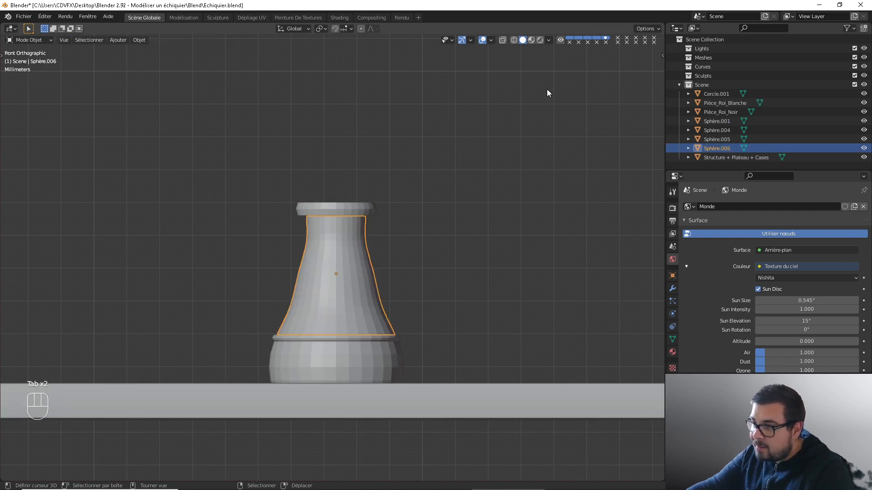
pyautogui.click(492, 40)
pyautogui.click(435, 205)
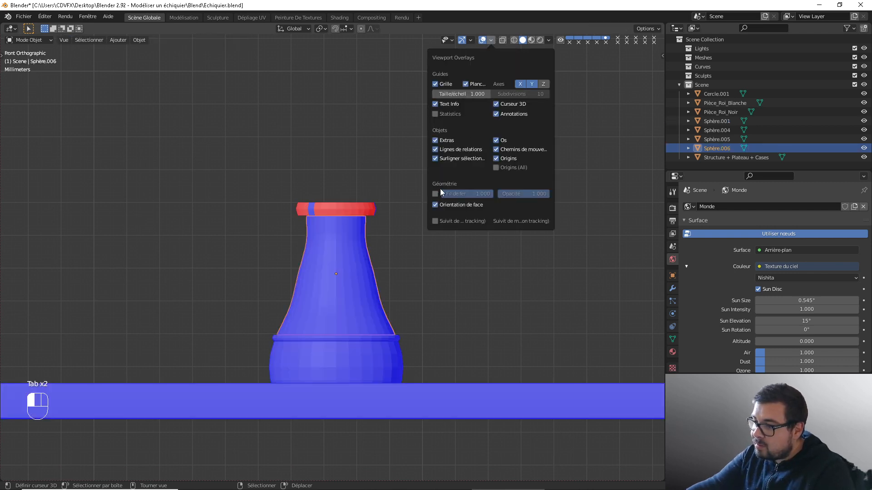
pyautogui.moveTo(327, 249); pyautogui.dragTo(392, 269, button='middle')
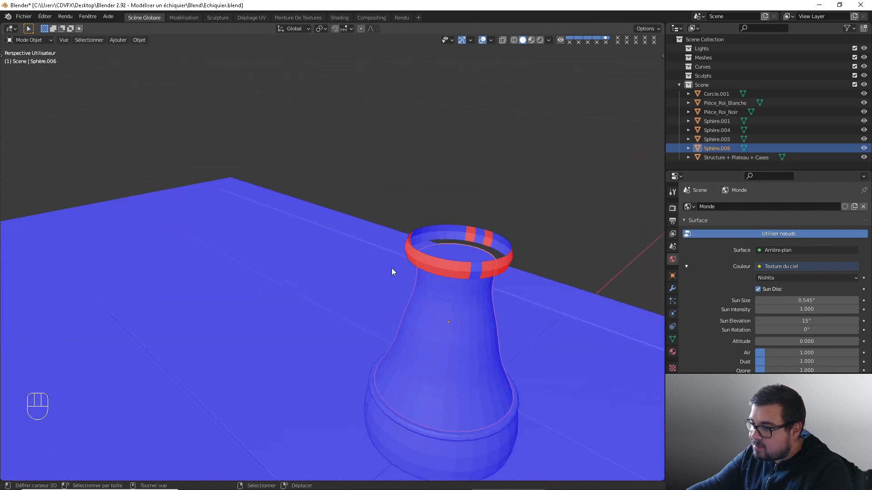
# In Edit Mode, select all of the collar ring's geometry, recalculate its normals to the outside and return to Object Mode.
pyautogui.click(449, 265)
pyautogui.press('Tab')
pyautogui.press('a')
pyautogui.press('a')
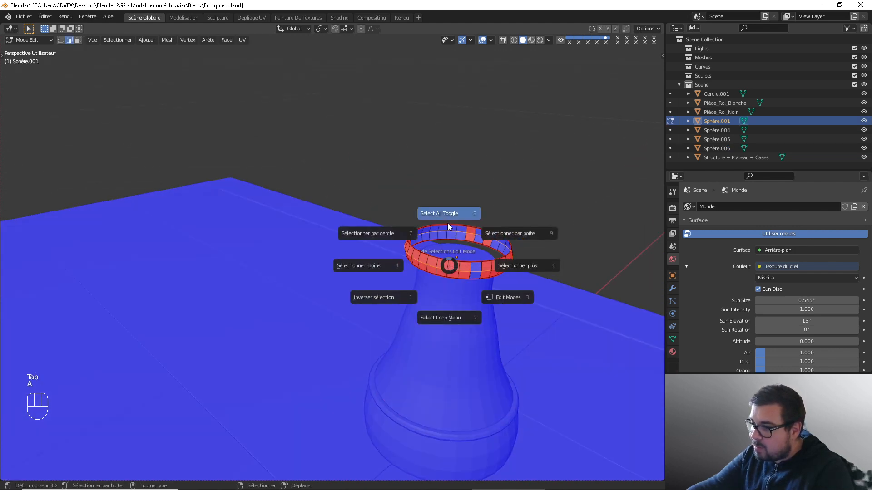
pyautogui.click(444, 178)
pyautogui.hotkey('ctrl', 'n')
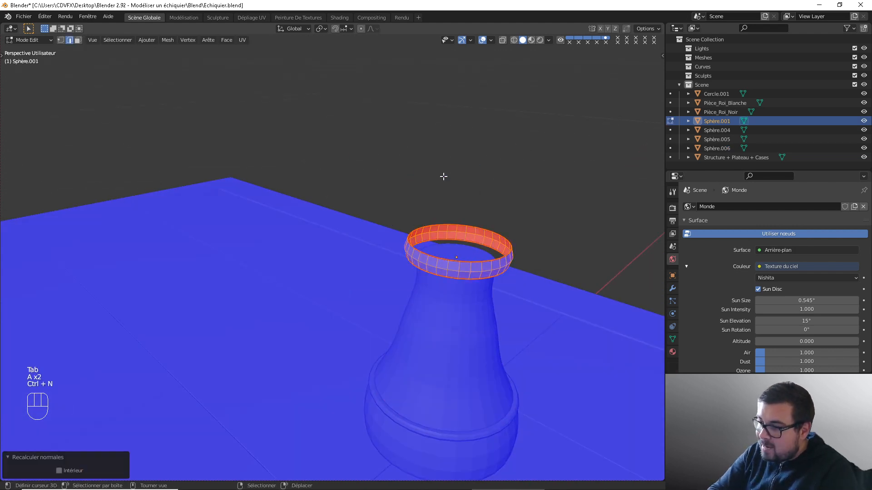
pyautogui.press('Tab')
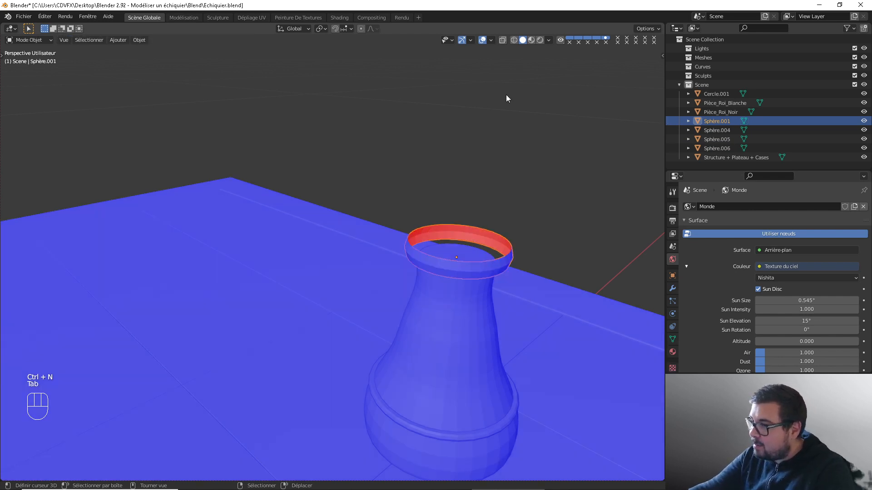
# Turn off the Face Orientation overlay and inspect the collar ring's underside where it meets the neck.
pyautogui.click(490, 40)
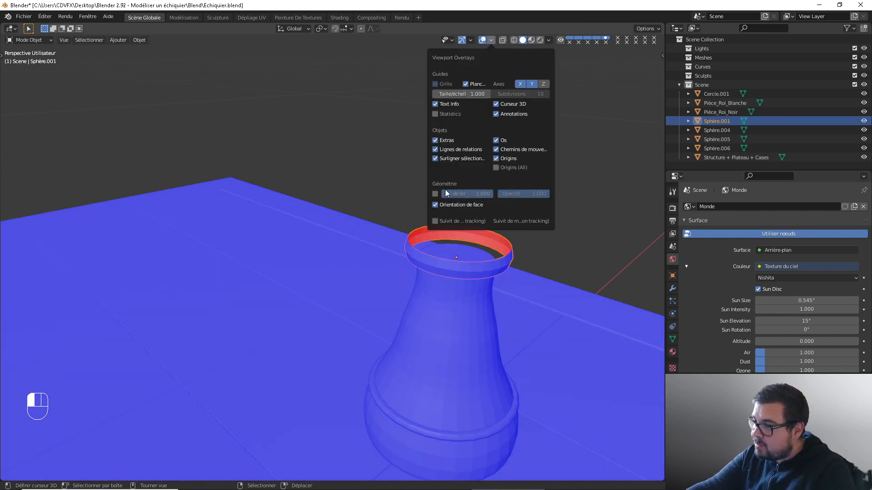
pyautogui.click(441, 205)
pyautogui.press('KP_1')
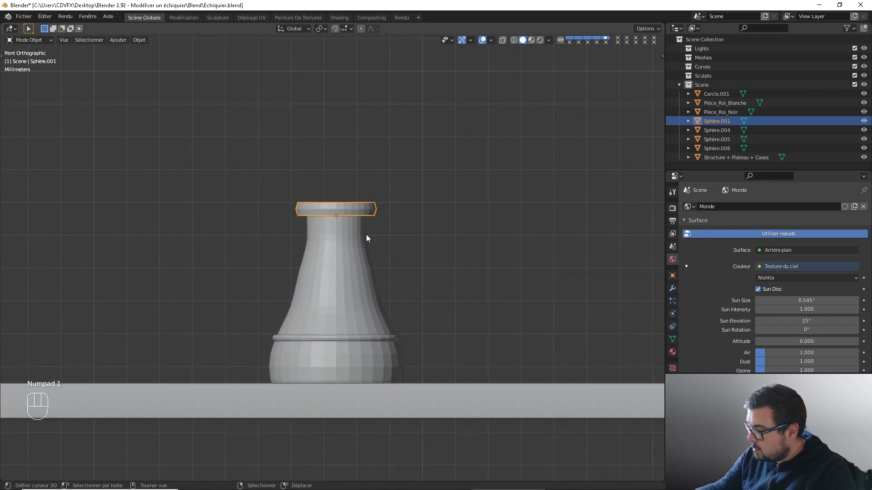
pyautogui.scroll(5, 354, 238)
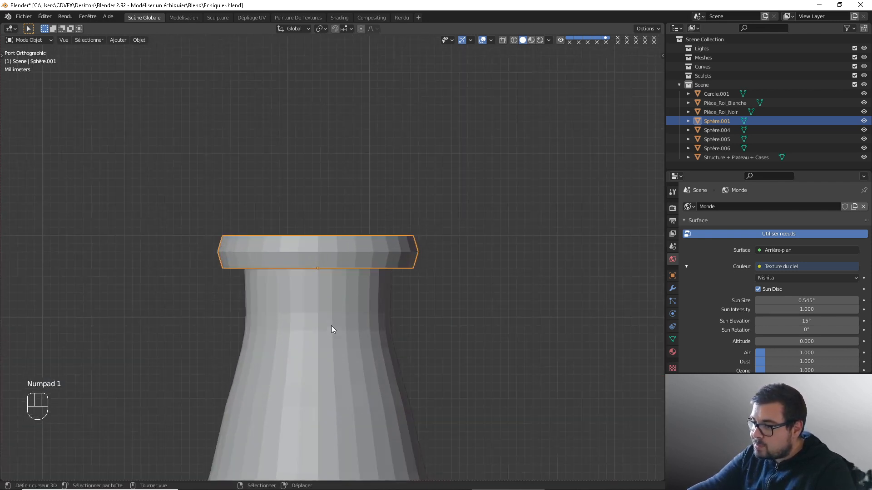
pyautogui.scroll(3, 331, 325)
pyautogui.moveTo(331, 316); pyautogui.dragTo(336, 289, button='middle')
pyautogui.scroll(-2, 336, 290)
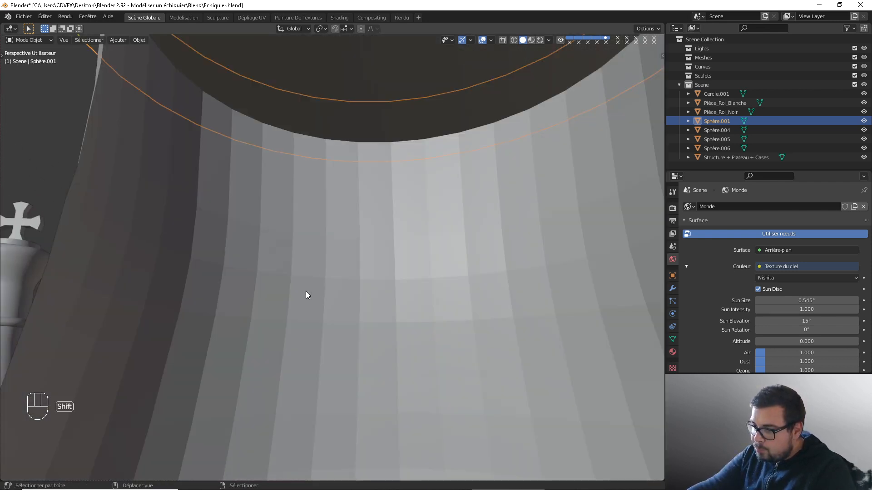
pyautogui.scroll(-5, 318, 309)
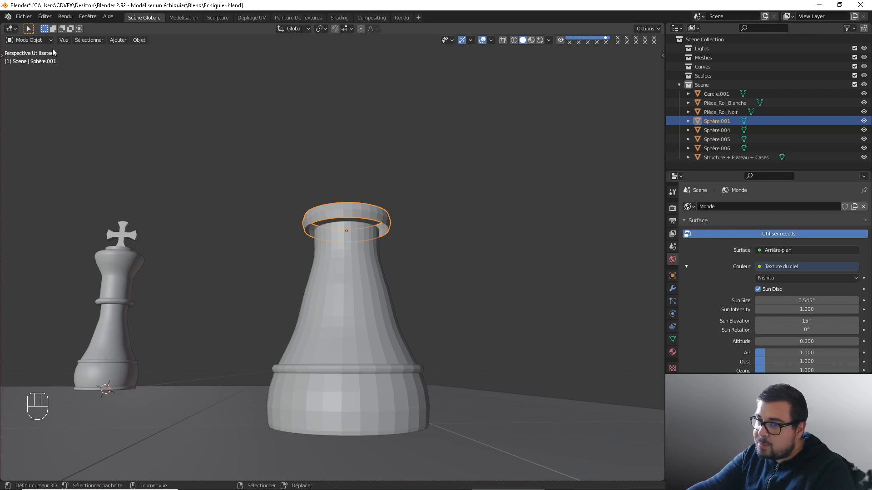
# In Edit Mode, select the collar ring's bottom edge loop and extrude it inward with a uniform scale of 0.95.
pyautogui.press('Tab')
pyautogui.scroll(8, 363, 191)
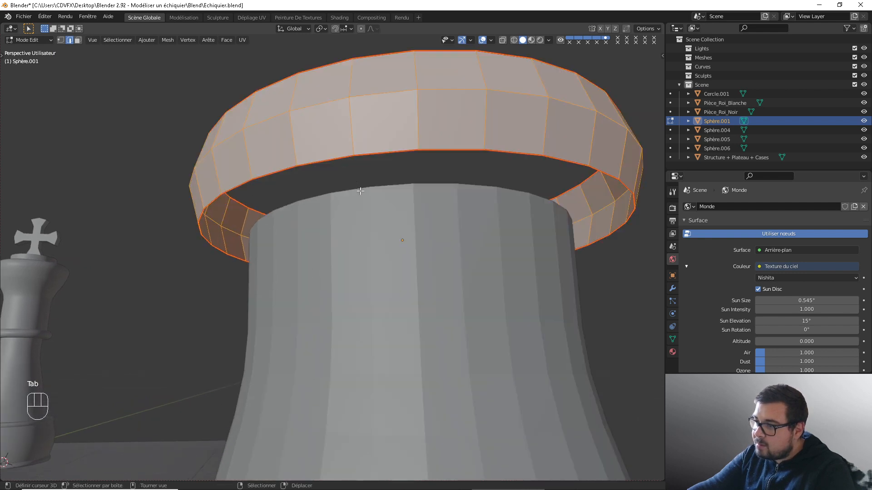
pyautogui.click(366, 157)
pyautogui.keyDown('alt'); pyautogui.keyDown('shift'); pyautogui.click(366, 157); pyautogui.keyUp('shift'); pyautogui.keyUp('alt')
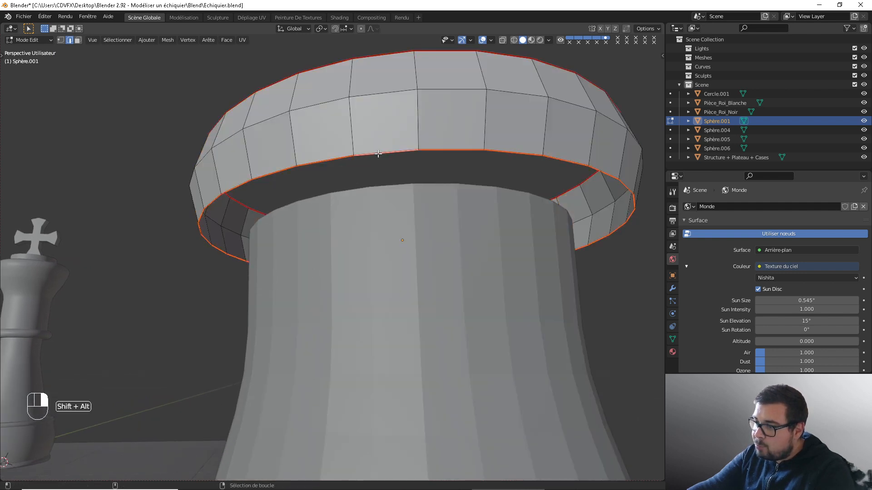
pyautogui.write('e')
pyautogui.write('0')
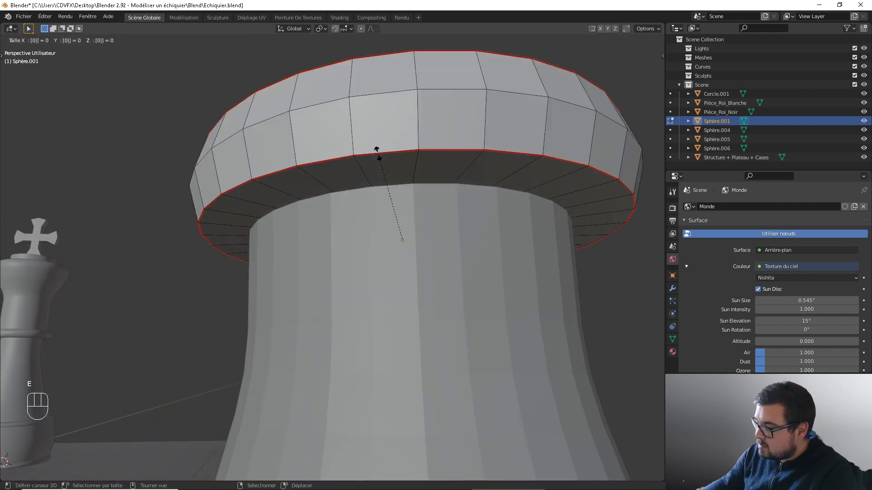
pyautogui.write('.95')
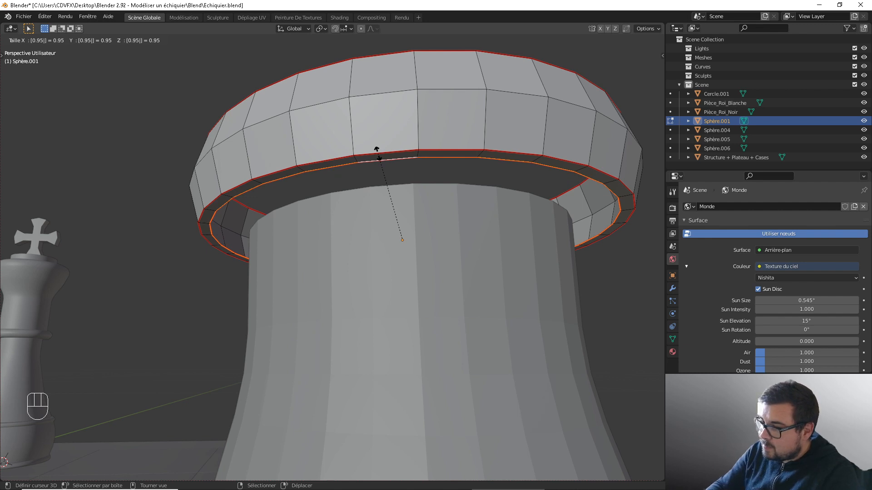
pyautogui.press('Return')
# Select the collar ring's top edge loop and extrude it inward with a uniform scale of 0.95.
pyautogui.moveTo(379, 156); pyautogui.dragTo(417, 323, button='middle')
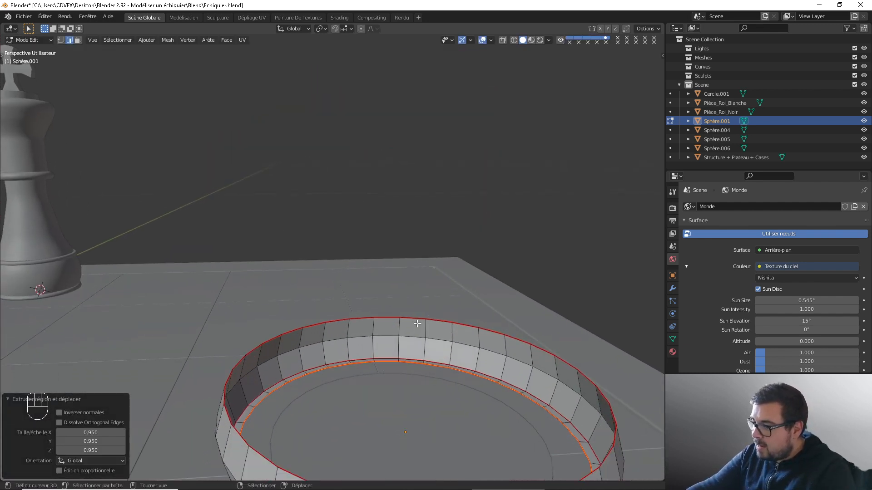
pyautogui.keyDown('alt'); pyautogui.click(414, 317); pyautogui.keyUp('alt')
pyautogui.write('es')
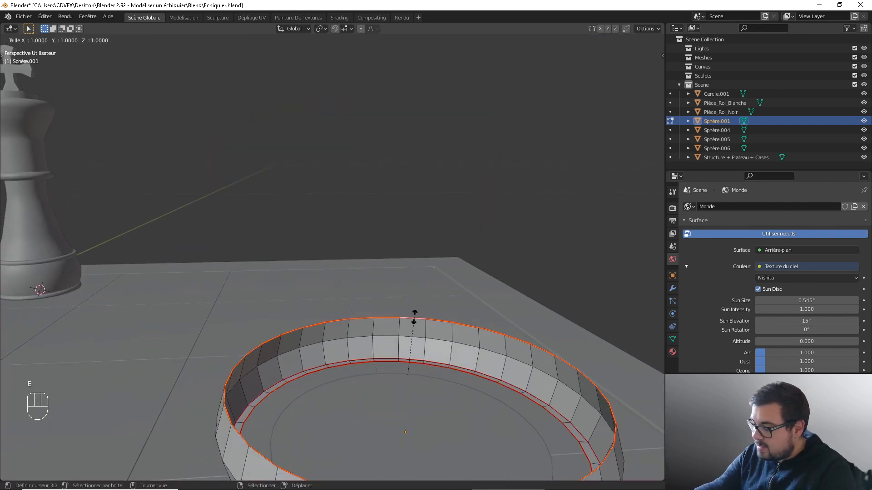
pyautogui.write('0.95')
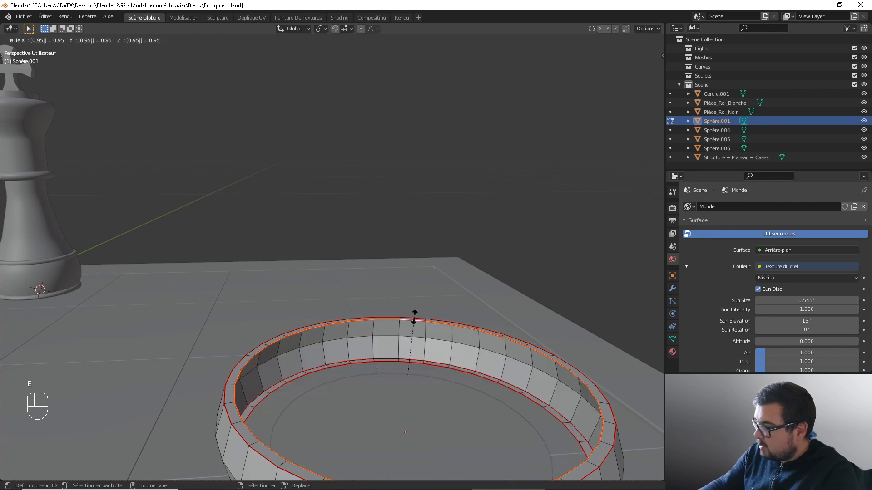
pyautogui.press('Return')
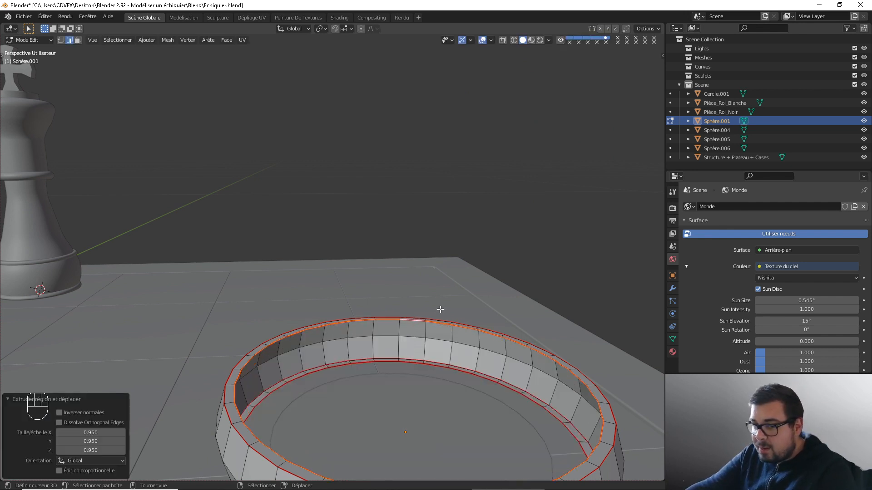
# From the top view, scale the collar's upper inner edge loop uniformly to about 0.823.
pyautogui.press('KP_1')
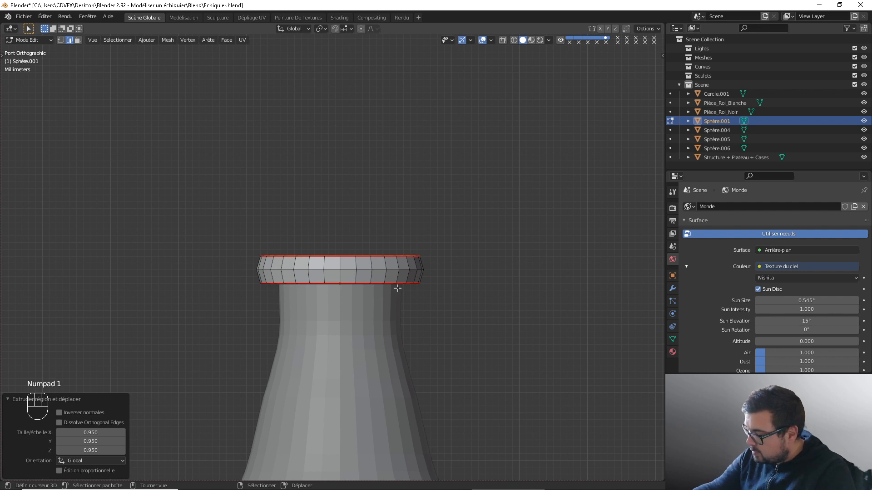
pyautogui.press('KP_7')
pyautogui.scroll(-2, 397, 292)
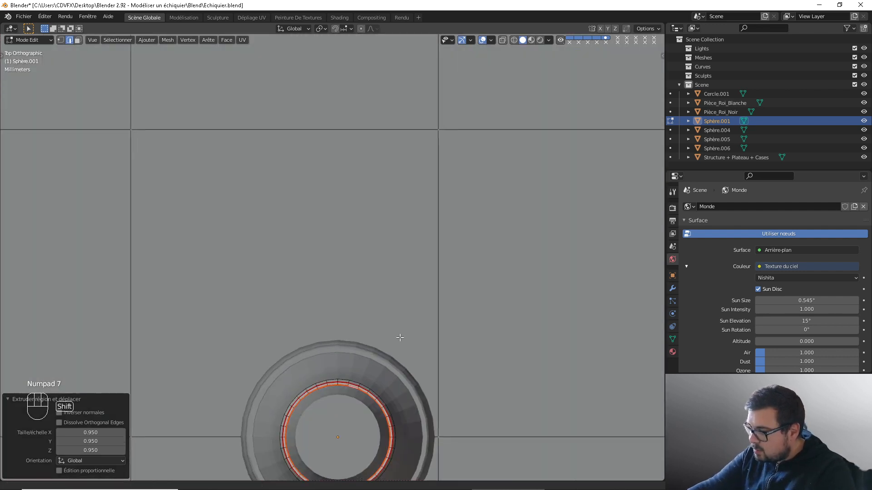
pyautogui.keyDown('shift'); pyautogui.moveTo(399, 338); pyautogui.dragTo(426, 222, button='middle'); pyautogui.keyUp('shift')
pyautogui.press('s')
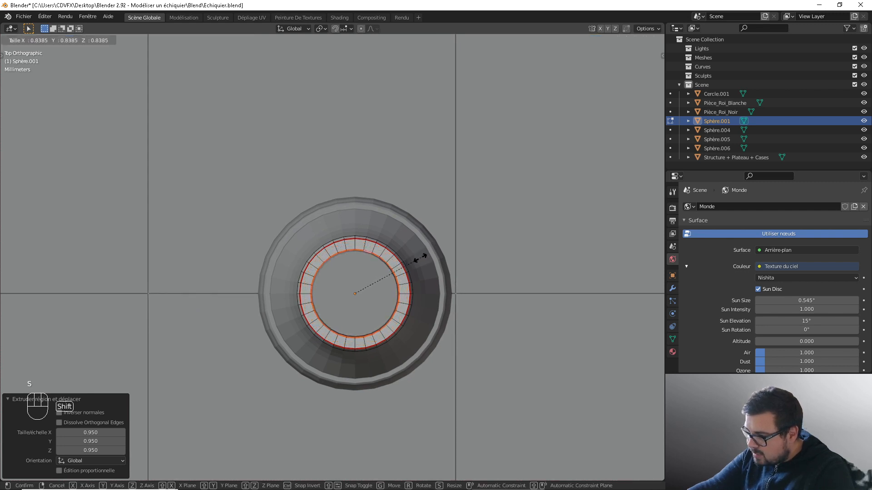
pyautogui.click(406, 267)
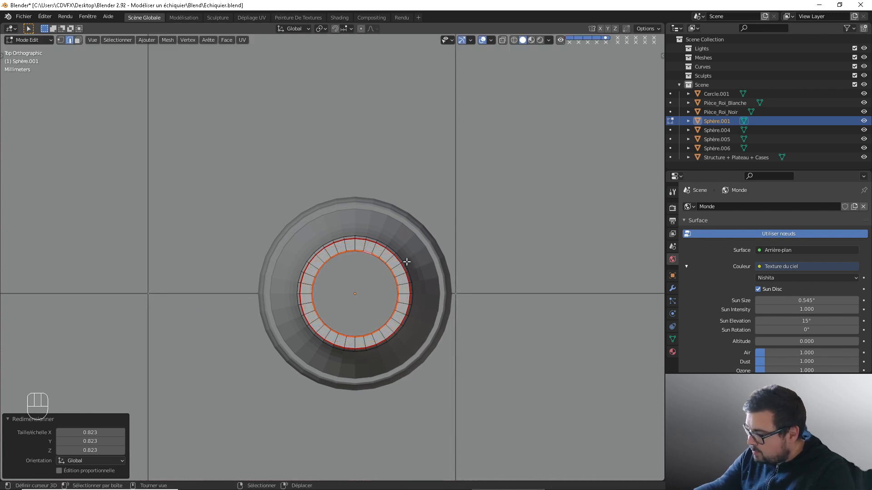
# From the front view, extrude the collar's inner edge loop 0.01 m up along Z to form a cylindrical section.
pyautogui.press('KP_1')
pyautogui.keyDown('shift'); pyautogui.moveTo(407, 262); pyautogui.dragTo(397, 271, button='middle'); pyautogui.keyUp('shift')
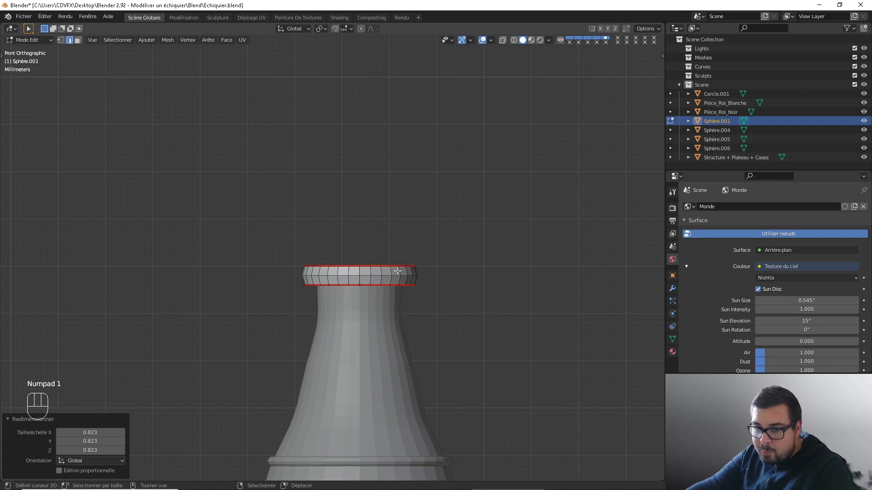
pyautogui.press('e')
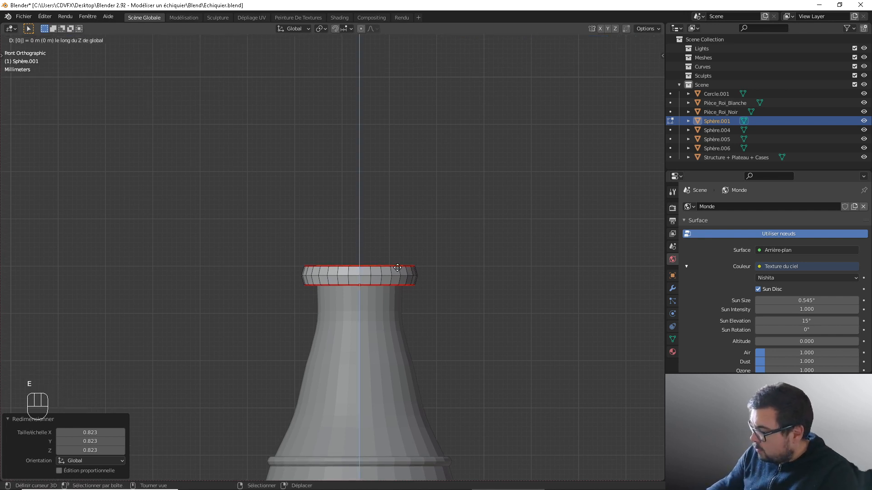
pyautogui.write('1')
pyautogui.press('Return')
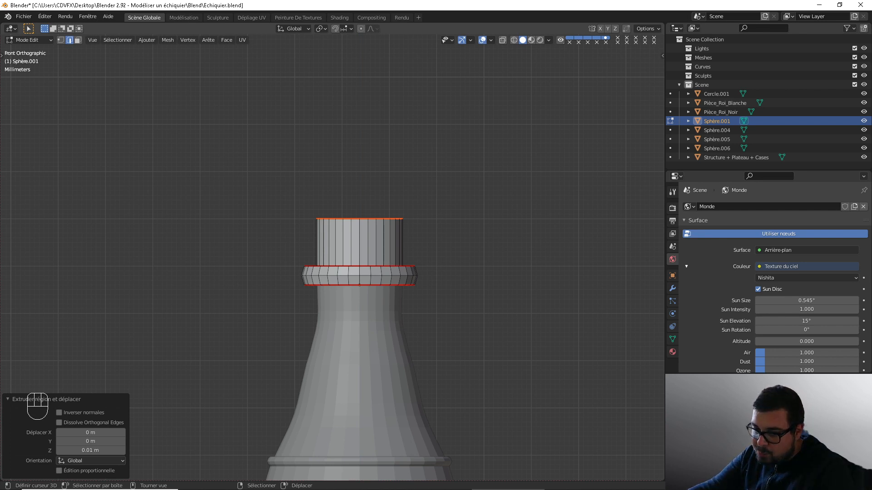
# Bring the chess-piece reference image over the viewport and frame the cylindrical section beside it in front view.
pyautogui.moveTo(0, 129); pyautogui.dragTo(227, 114, button='right')
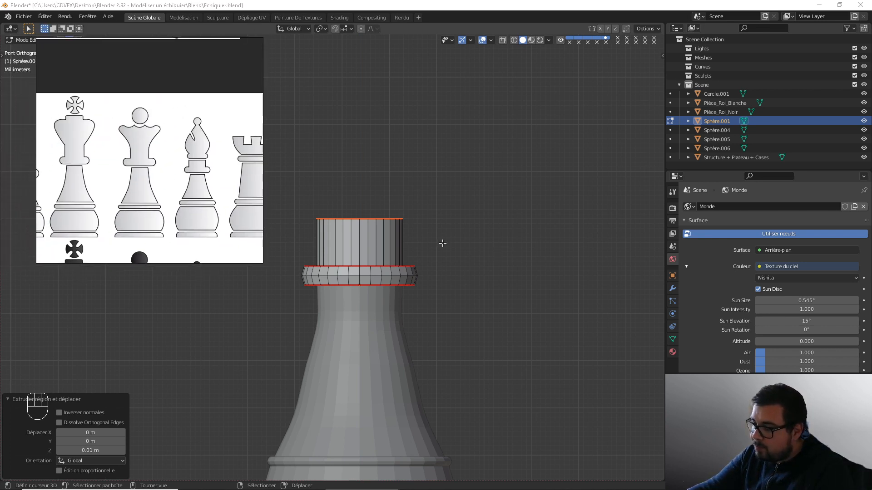
pyautogui.moveTo(443, 243); pyautogui.dragTo(475, 255, button='middle')
pyautogui.press('KP_1')
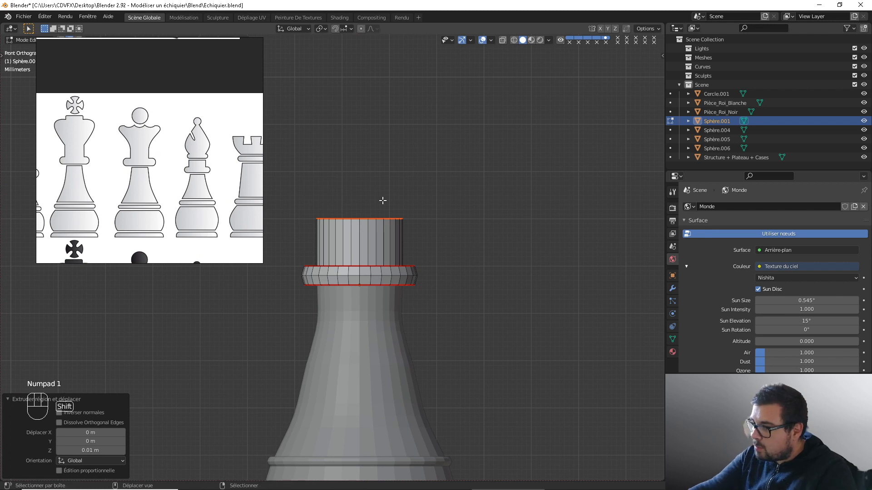
pyautogui.keyDown('shift'); pyautogui.moveTo(383, 200); pyautogui.dragTo(440, 220, button='middle'); pyautogui.keyUp('shift')
pyautogui.scroll(1, 440, 220)
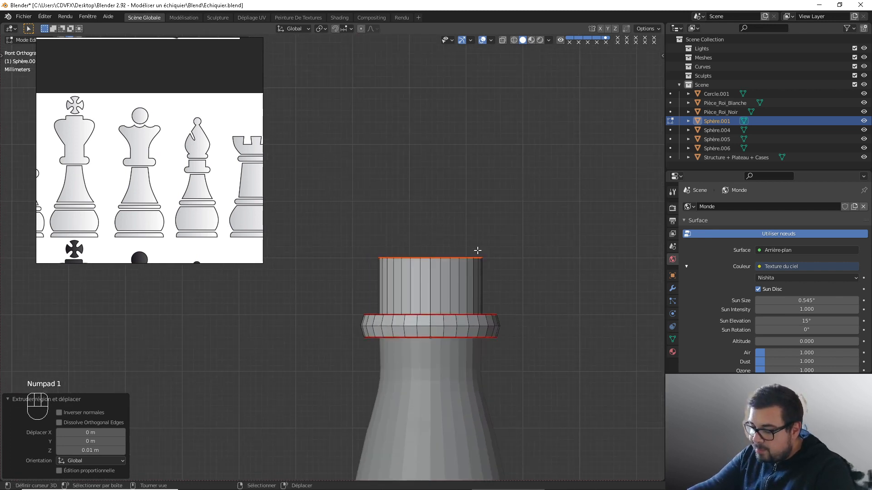
# Extrude the top edge loop of the cylindrical section a further 0.01 m up along Z.
pyautogui.press('e')
pyautogui.press('z')
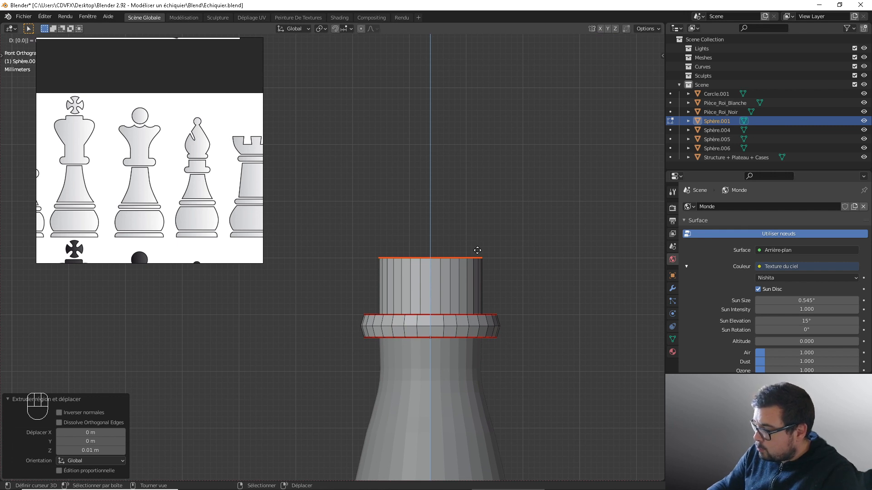
pyautogui.write('0.001')
pyautogui.press('BackSpace')
pyautogui.press('BackSpace')
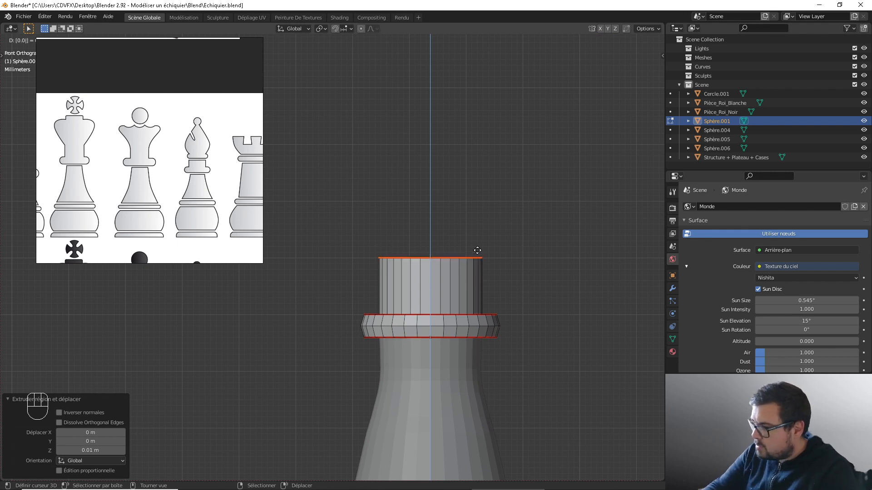
pyautogui.write('1')
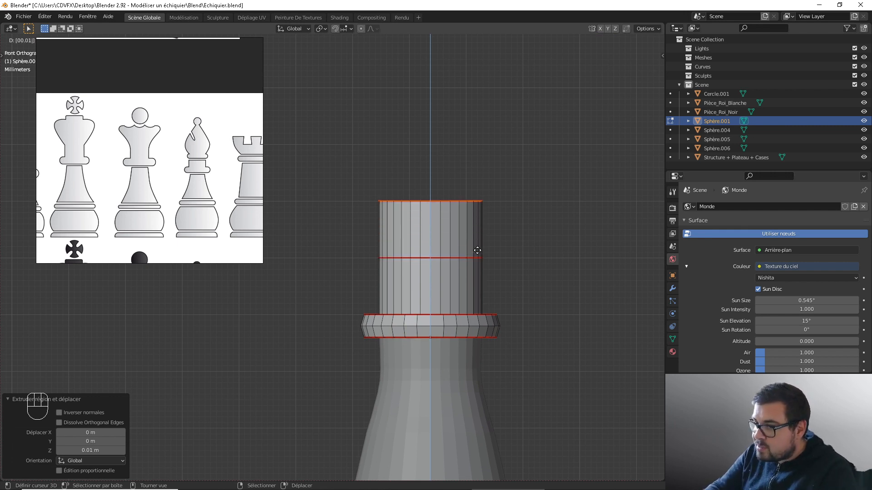
pyautogui.press('Return')
# Scale the uppermost edge loop uniformly to about 1.354 to flare the new section outward and view it in perspective.
pyautogui.press('s')
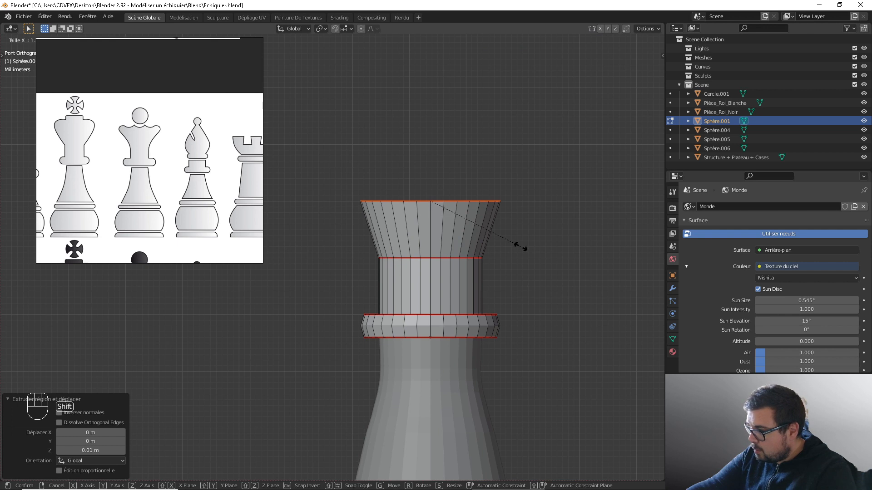
pyautogui.click(519, 247)
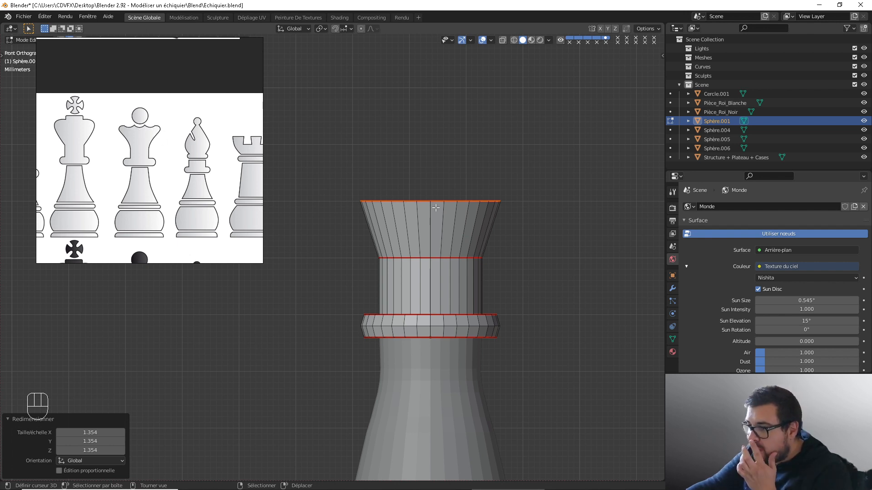
pyautogui.moveTo(441, 207); pyautogui.dragTo(457, 222, button='middle')
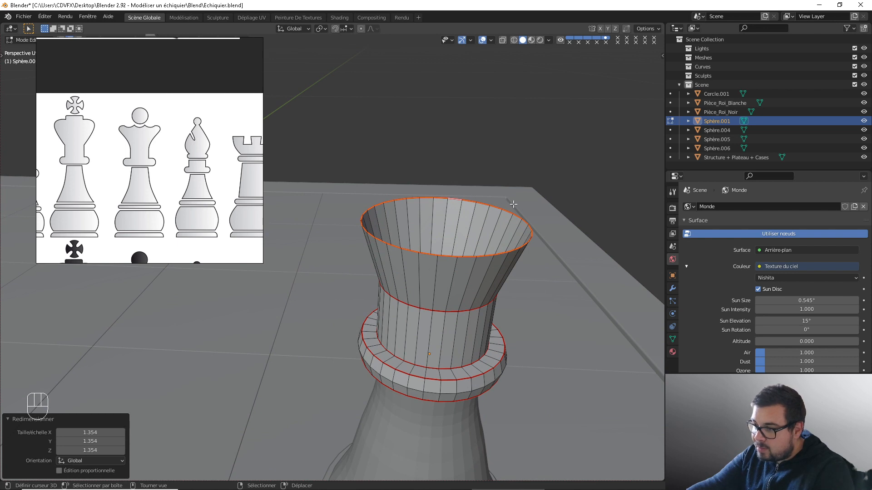
# Extrude the flared top edge loop inward at 0.8 scale to form a rim, and extrude its inner loop -0.0025 m along Z.
pyautogui.write('es0.8')
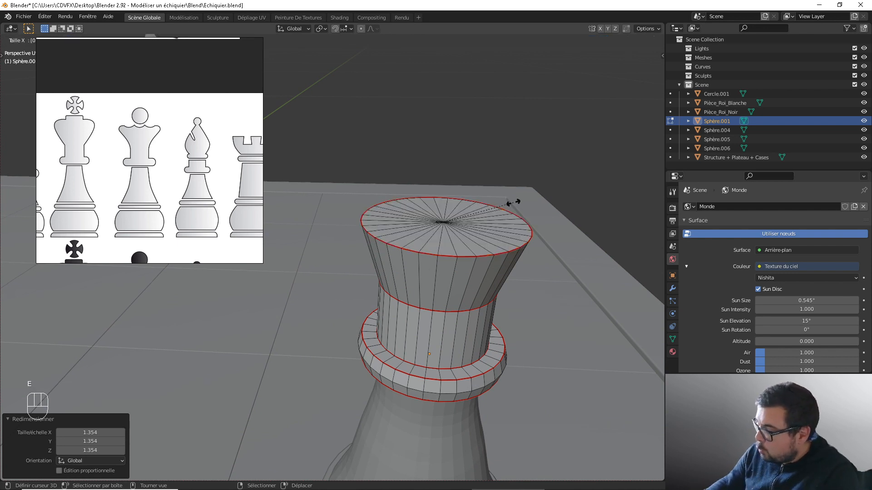
pyautogui.press('Return')
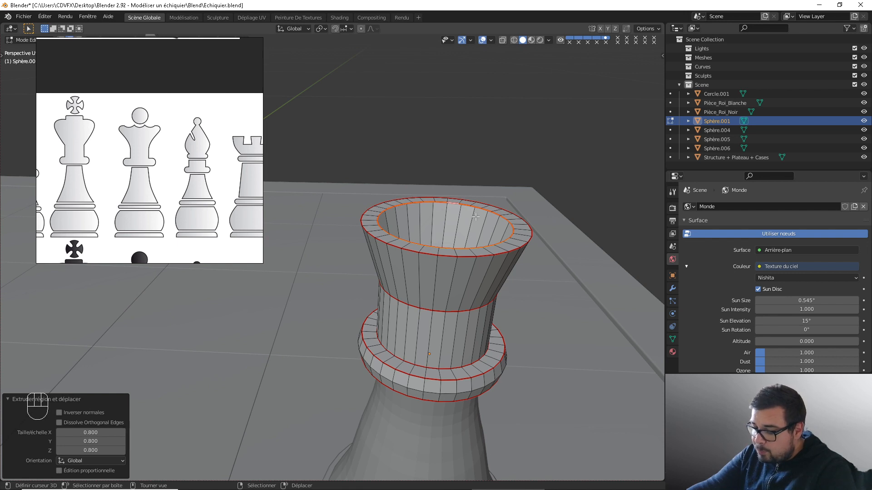
pyautogui.press('e')
pyautogui.press('z')
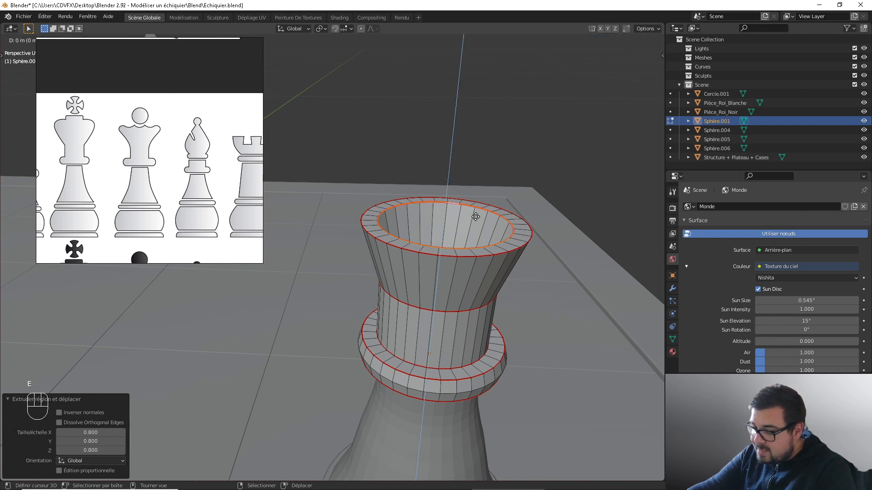
pyautogui.write('0.005')
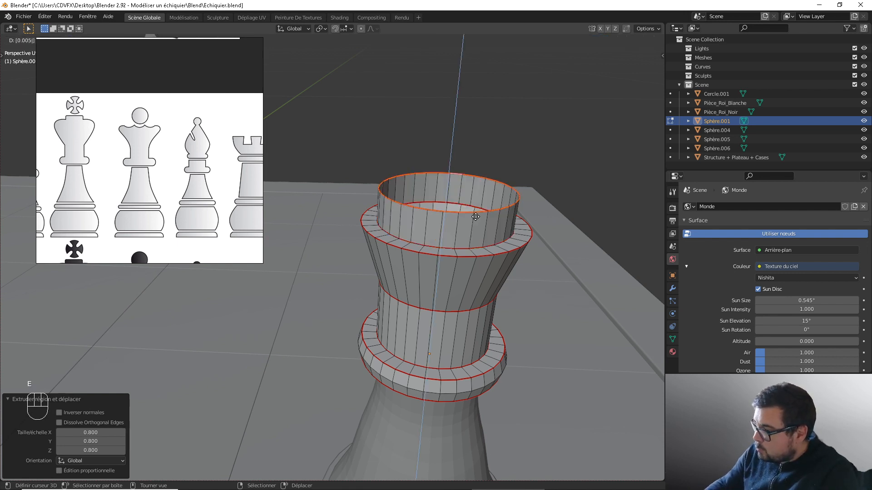
pyautogui.press('BackSpace')
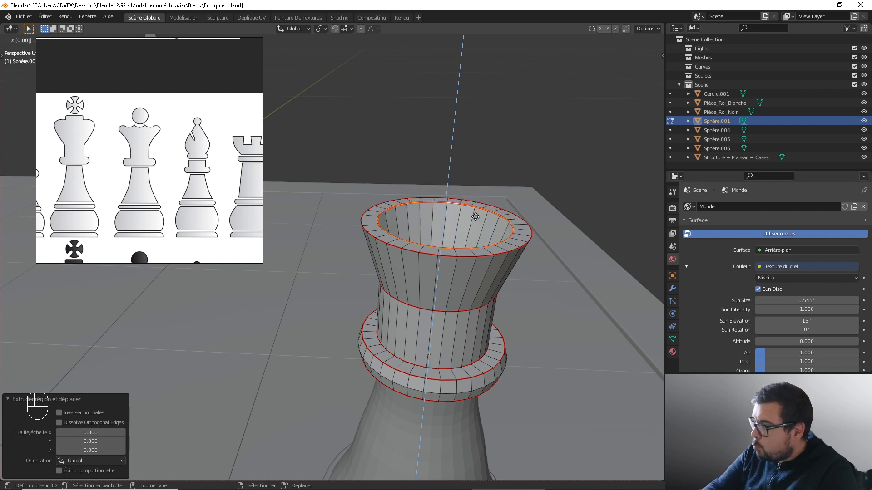
pyautogui.write('25')
pyautogui.press('-')
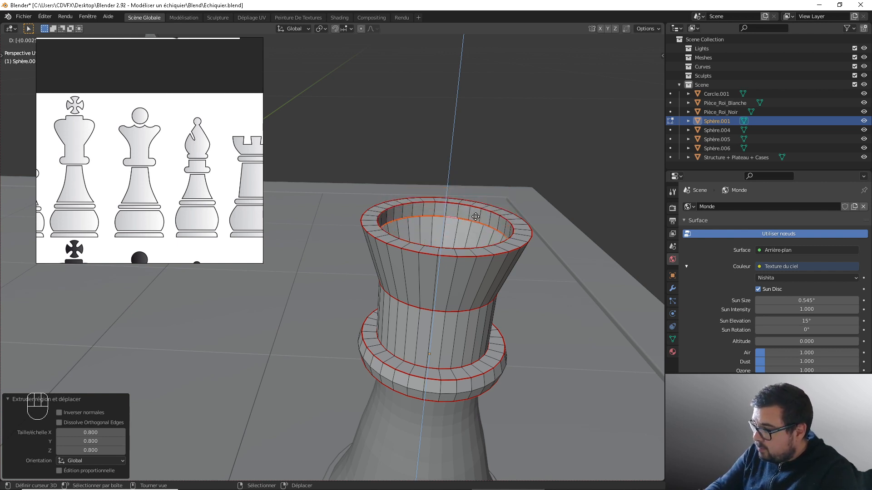
pyautogui.press('Return')
# Extrude the recessed inner edge loop inward and scale it to 0.8 to form a second flat ring.
pyautogui.press('e')
pyautogui.press('s')
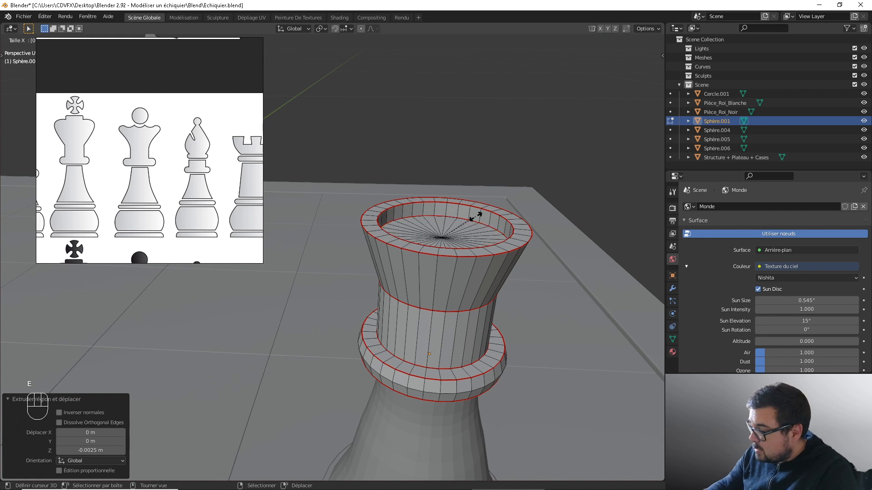
pyautogui.press('BackSpace')
pyautogui.press('BackSpace')
pyautogui.press('BackSpace')
pyautogui.press('BackSpace')
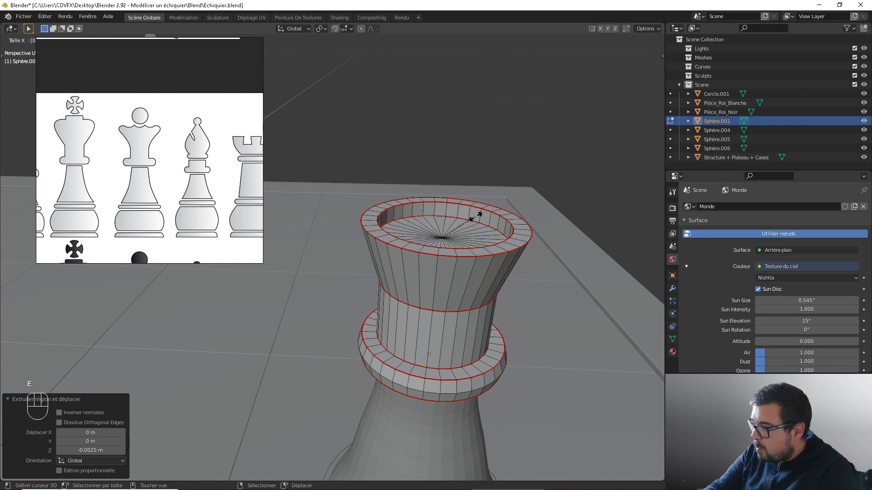
pyautogui.write('0.8')
pyautogui.press('Return')
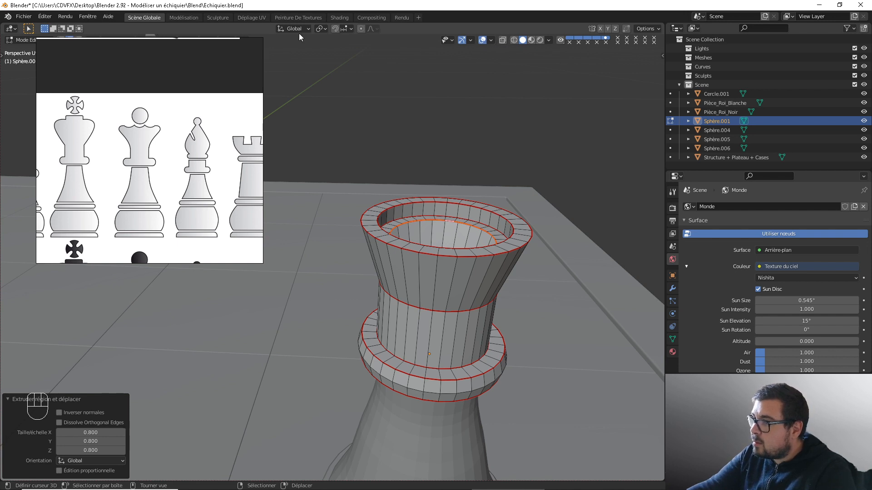
# Move the reference image out of the way and grid-fill the recessed inner loop with a span of 8 and an offset of 4.
pyautogui.moveTo(135, 38); pyautogui.dragTo(140, 89)
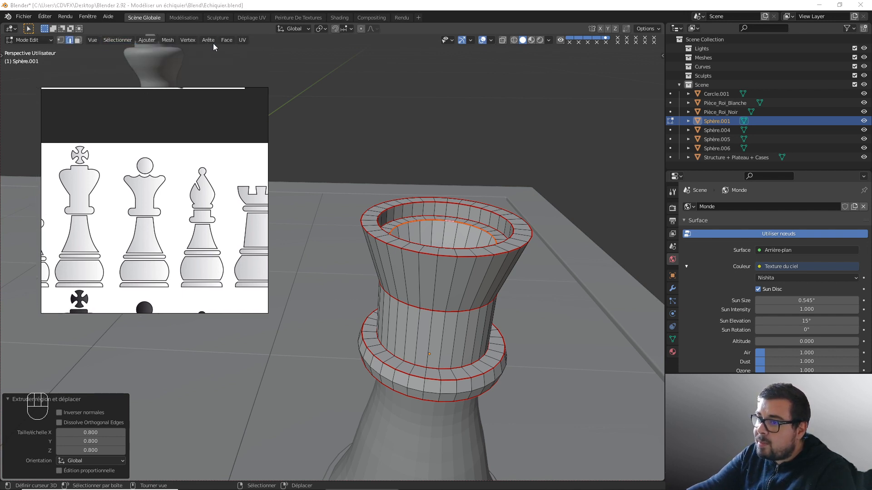
pyautogui.click(227, 40)
pyautogui.moveTo(246, 96); pyautogui.dragTo(117, 89)
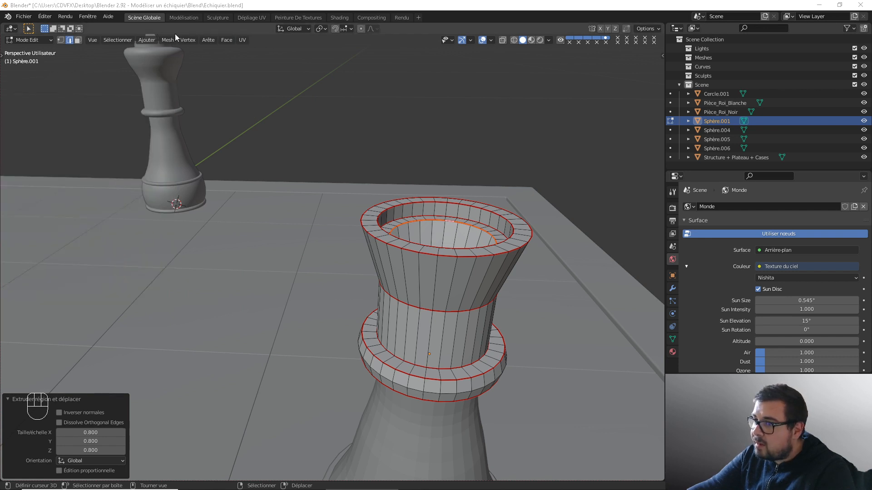
pyautogui.click(226, 39)
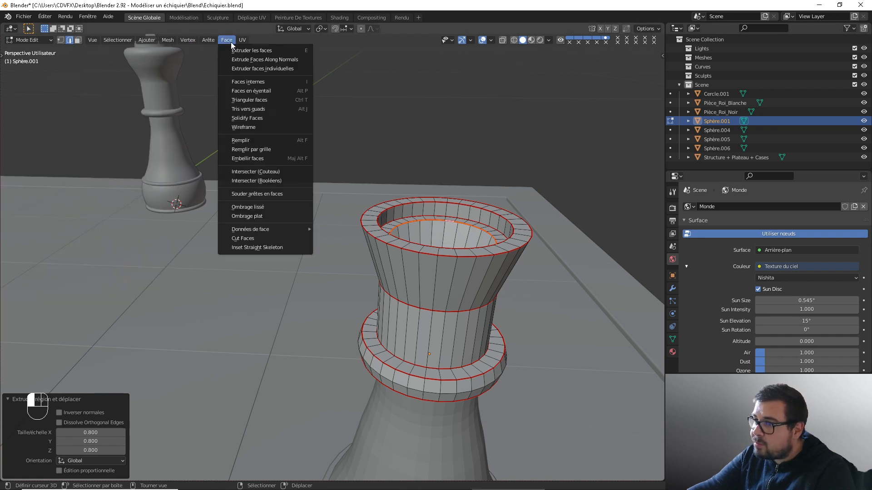
pyautogui.click(266, 146)
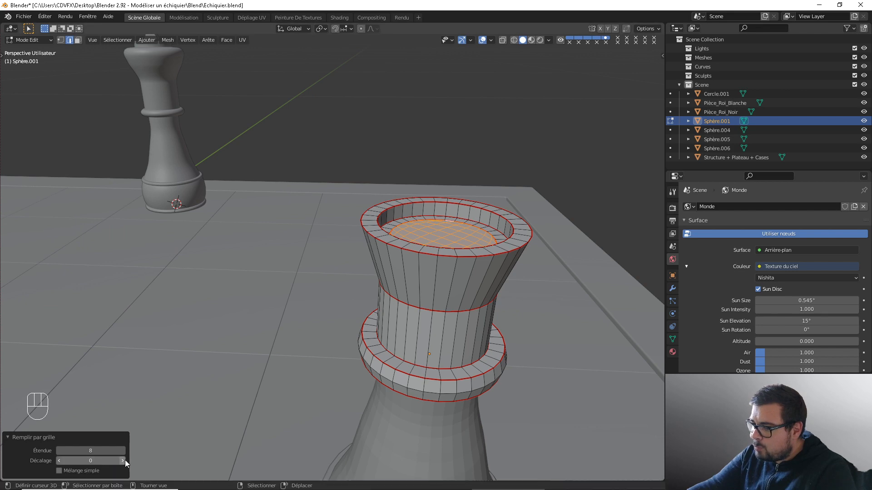
pyautogui.click(123, 460)
pyautogui.click(121, 460)
pyautogui.click(122, 460)
pyautogui.click(121, 461)
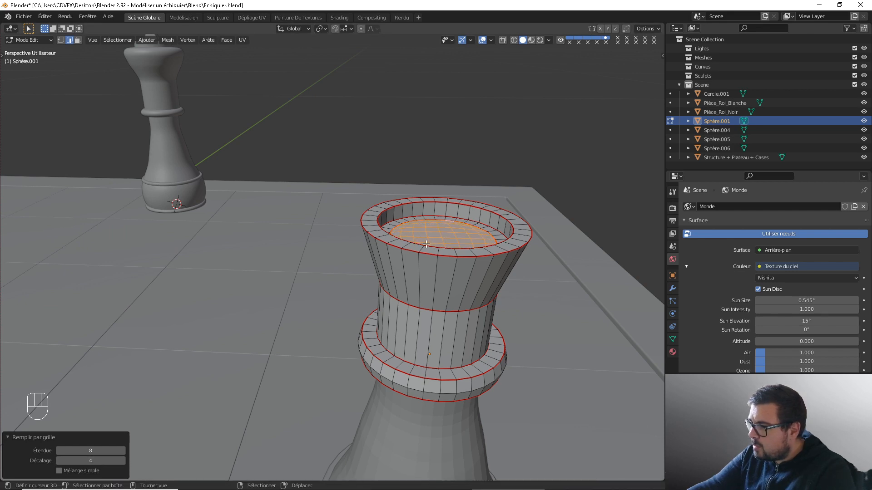
# Examine the filled, recessed head in object mode and in edit mode from perspective and front views.
pyautogui.moveTo(426, 244); pyautogui.dragTo(418, 270, button='middle')
pyautogui.press('Tab')
pyautogui.moveTo(462, 298); pyautogui.dragTo(408, 288, button='middle')
pyautogui.scroll(1, 400, 286)
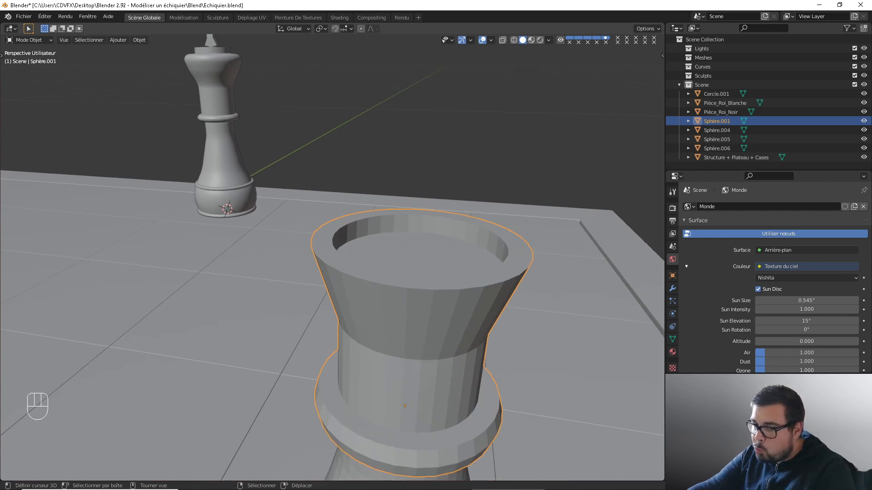
pyautogui.press('Tab')
pyautogui.moveTo(444, 281); pyautogui.dragTo(454, 261, button='middle')
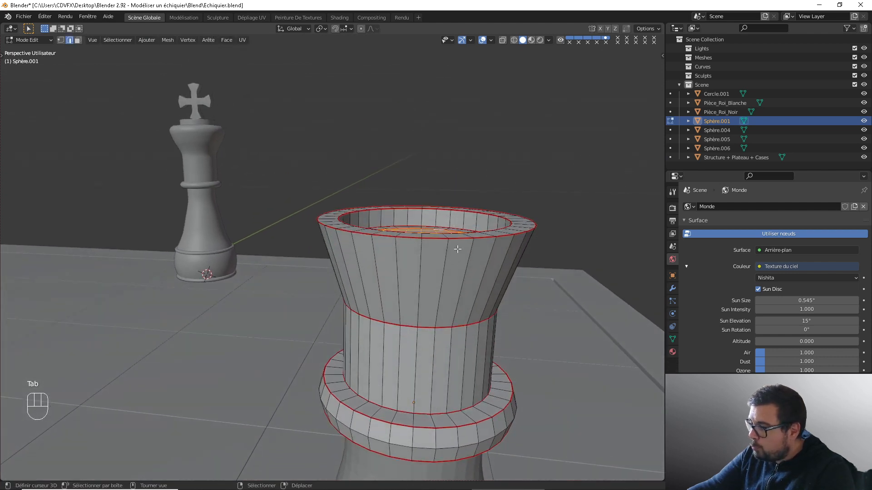
pyautogui.press('KP_1')
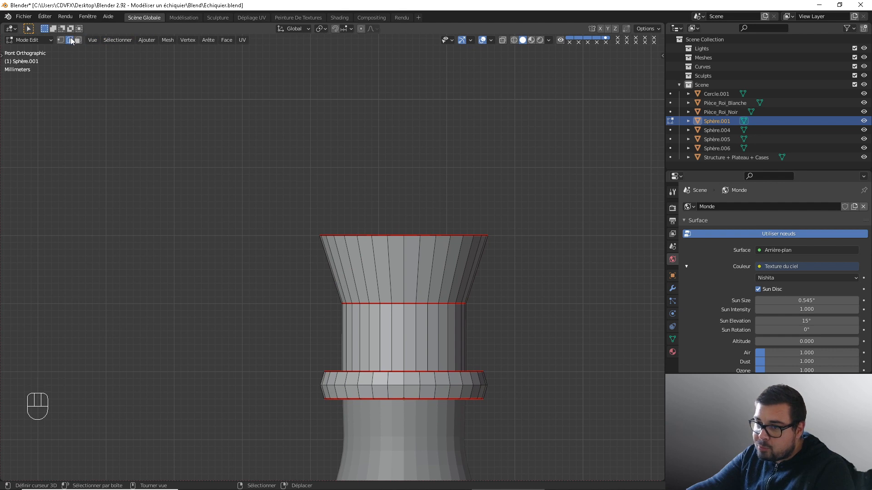
pyautogui.moveTo(398, 233); pyautogui.dragTo(445, 332, button='middle')
# Select eight evenly spaced radial edges on the flat outer rim from the top view.
pyautogui.click(431, 317)
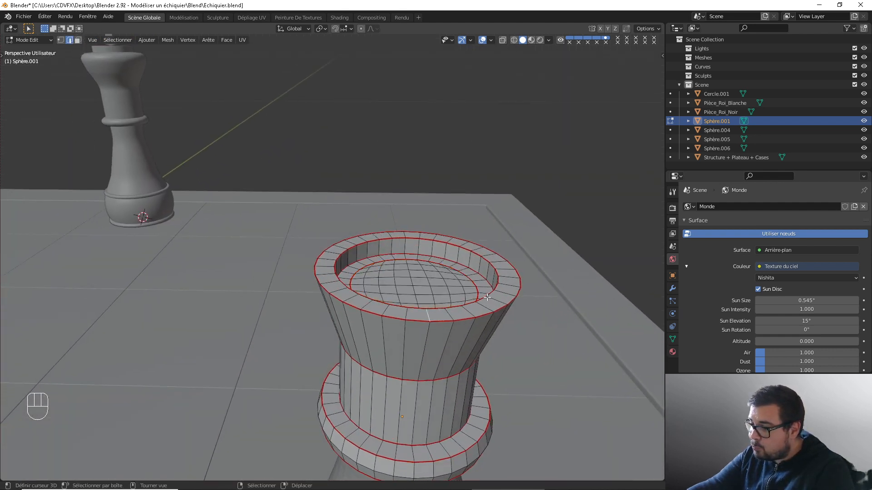
pyautogui.moveTo(489, 297); pyautogui.dragTo(478, 313, button='middle')
pyautogui.press('KP_7')
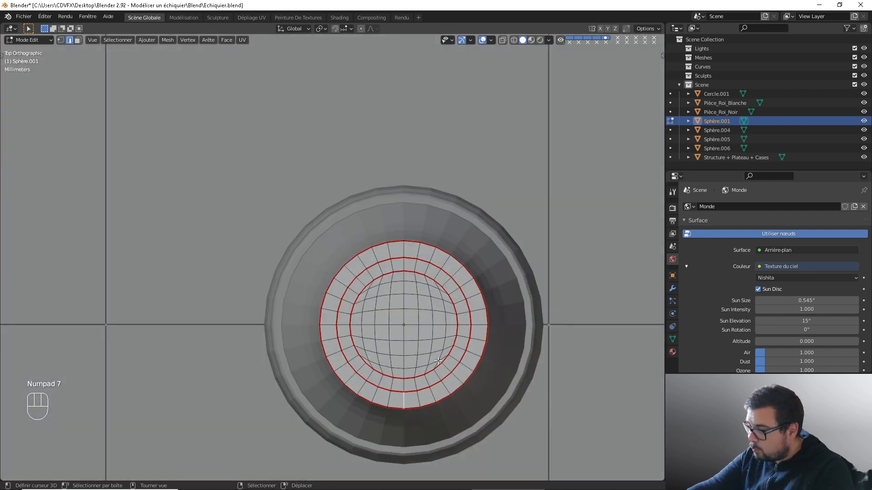
pyautogui.scroll(-1, 401, 397)
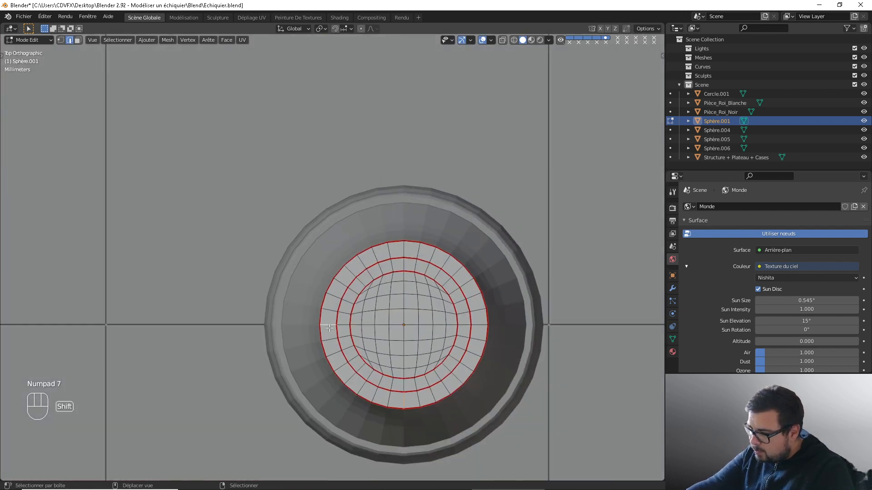
pyautogui.keyDown('shift'); pyautogui.click(407, 250); pyautogui.keyUp('shift')
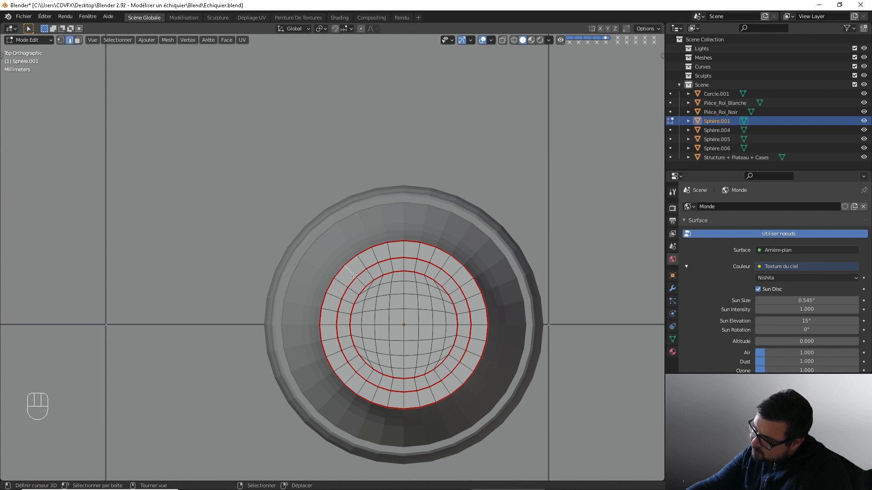
pyautogui.hotkey('ctrl', 'z')
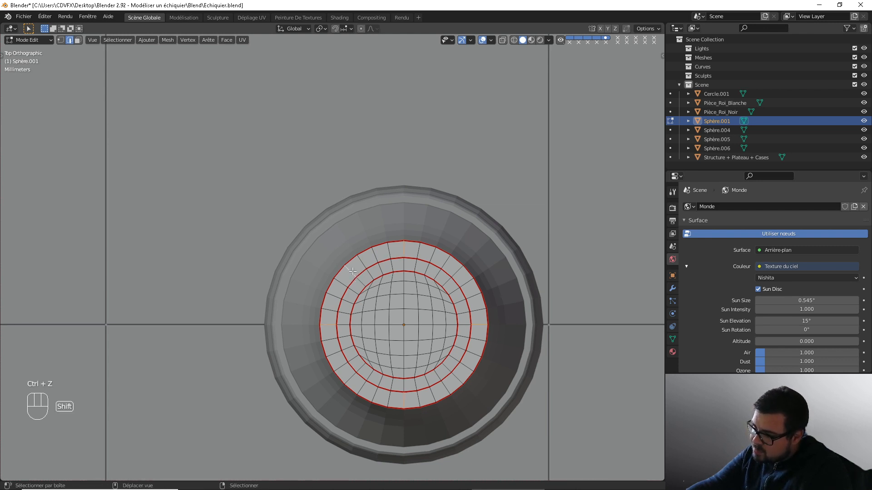
pyautogui.keyDown('shift'); pyautogui.click(458, 274); pyautogui.keyUp('shift')
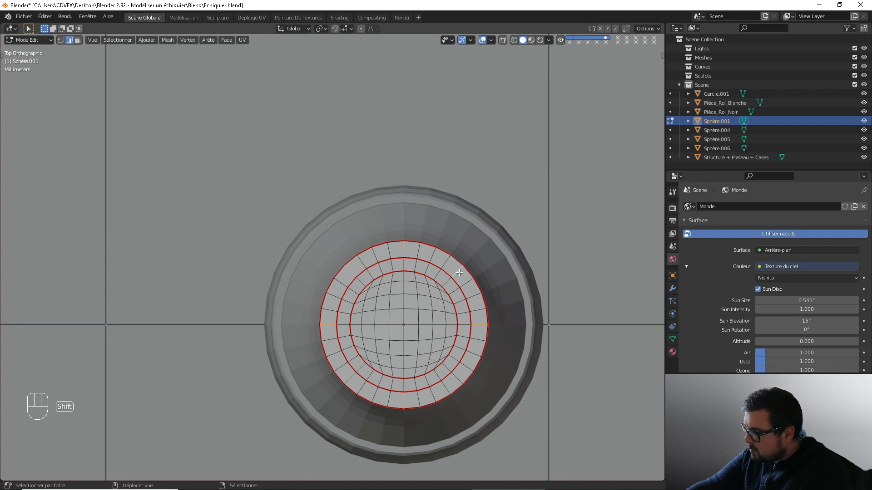
pyautogui.keyDown('shift'); pyautogui.click(459, 374); pyautogui.keyUp('shift')
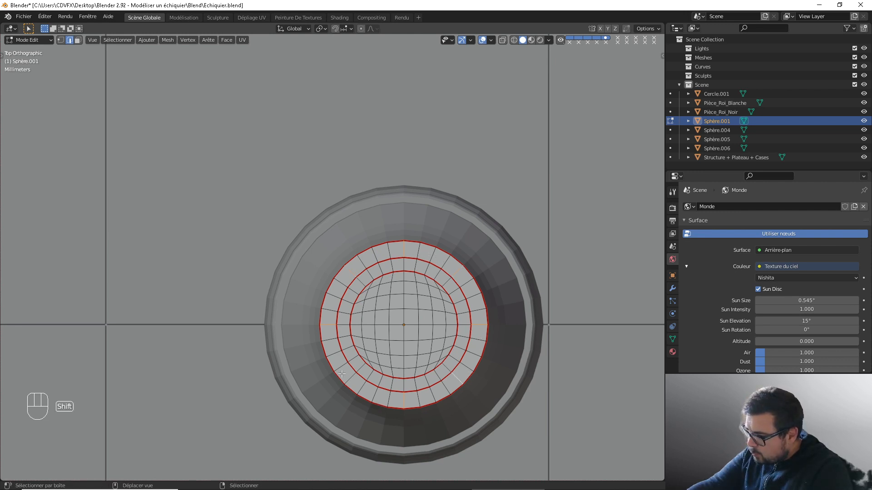
# Lower the selected radial rim edges by 0.0025 m along Z to form V-shaped notches.
pyautogui.moveTo(441, 359); pyautogui.dragTo(443, 263, button='middle')
pyautogui.press('g')
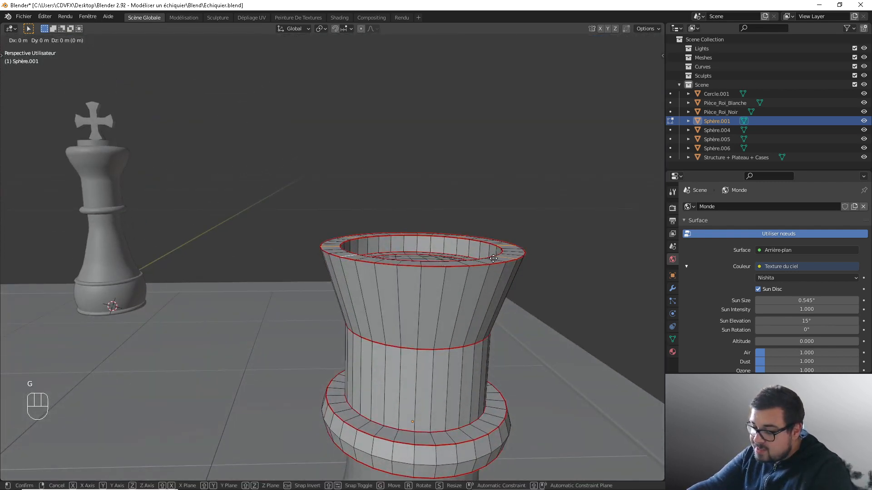
pyautogui.press('z')
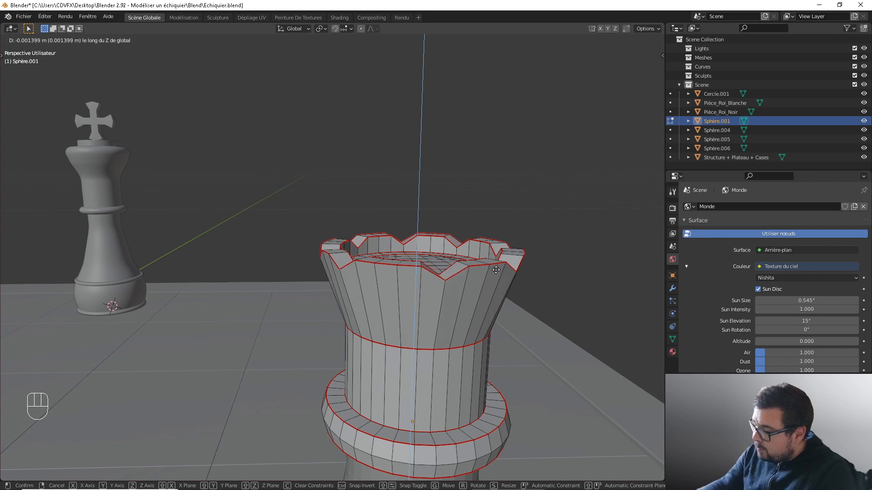
pyautogui.write('0.0025|)] = ')
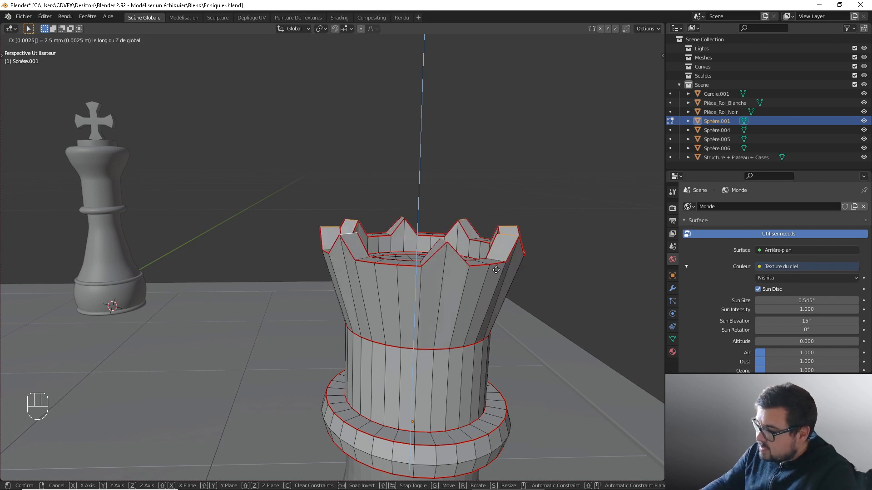
pyautogui.write('-')
pyautogui.press('Return')
pyautogui.press('KP_1')
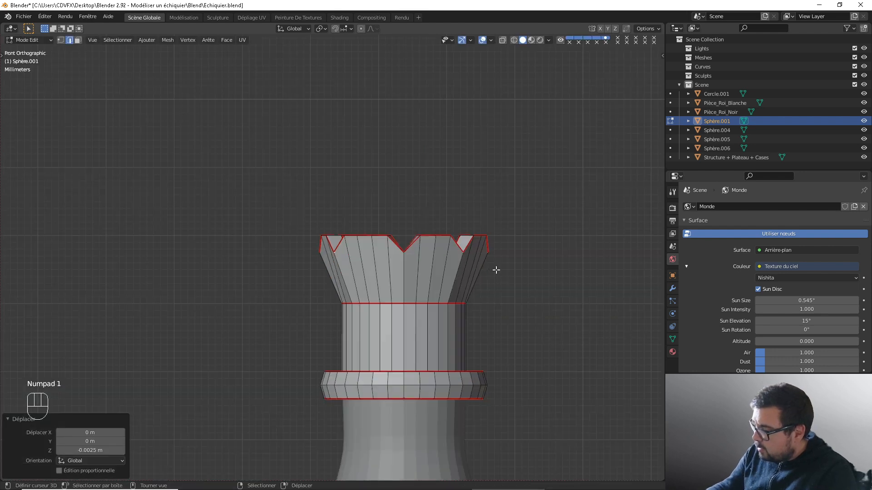
# Check the V-shaped notches around the head, and undo the lowering of the radial edges to restore the flat rim.
pyautogui.moveTo(416, 263); pyautogui.dragTo(340, 352, button='middle')
pyautogui.scroll(3, 384, 311)
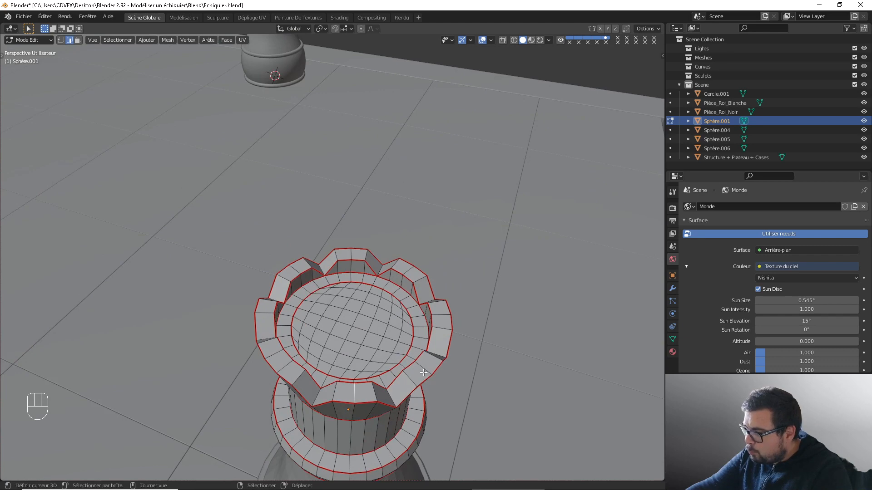
pyautogui.moveTo(422, 363); pyautogui.dragTo(338, 265, button='middle')
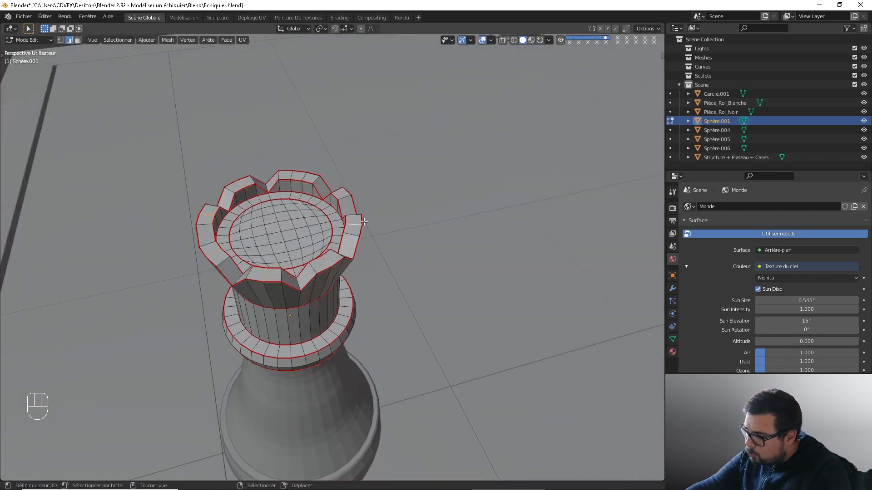
pyautogui.moveTo(356, 224); pyautogui.dragTo(344, 278, button='middle')
pyautogui.hotkey('ctrl', 'z')
pyautogui.hotkey('ctrl', 'z')
pyautogui.hotkey('ctrl', 'z')
pyautogui.hotkey('ctrl', 'z')
pyautogui.hotkey('ctrl', 'z')
pyautogui.hotkey('ctrl', 'z')
pyautogui.hotkey('ctrl', 'z')
pyautogui.hotkey('ctrl', 'z')
pyautogui.hotkey('ctrl', 'z')
pyautogui.hotkey('ctrl', 'z')
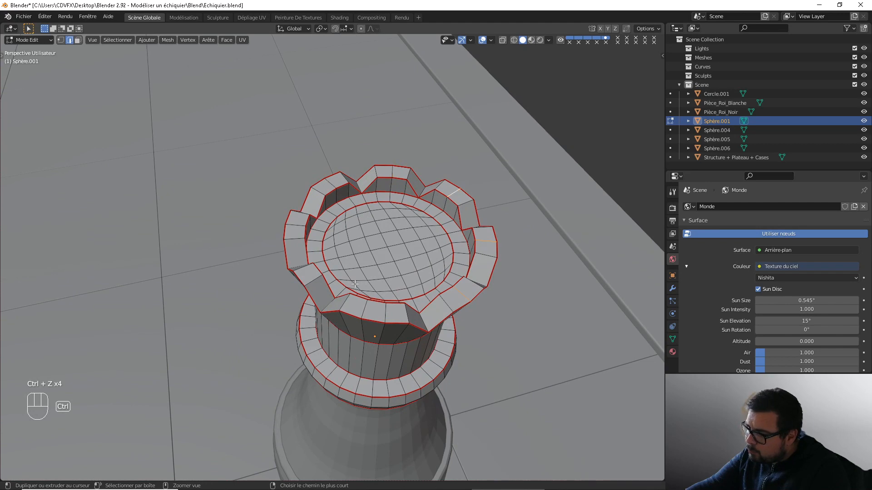
pyautogui.hotkey('ctrl', 'z')
pyautogui.hotkey('ctrl', 'z')
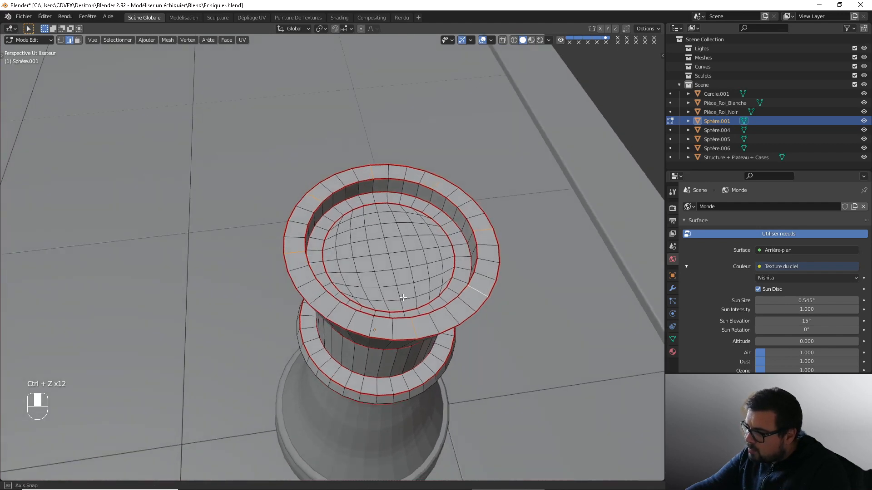
# Select eight evenly spaced radial edges on the outer rim from the top view: the four on the axes and the four diagonals.
pyautogui.press('KP_7')
pyautogui.press('a')
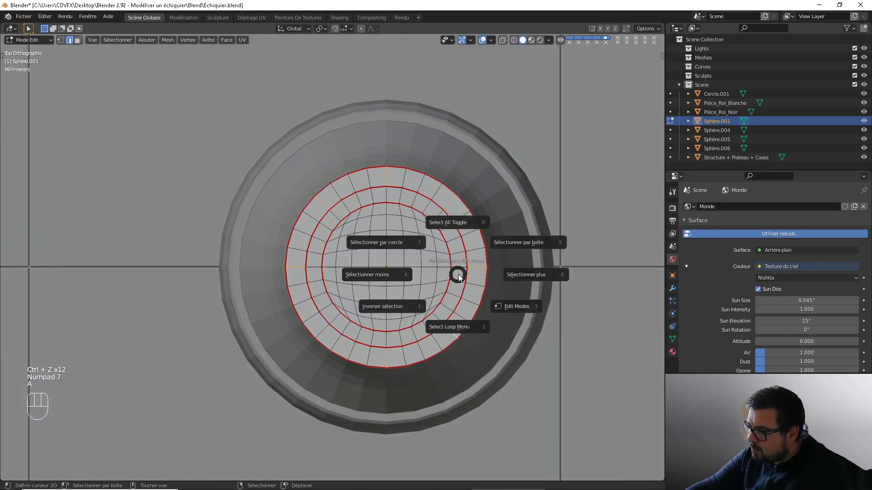
pyautogui.click(390, 182)
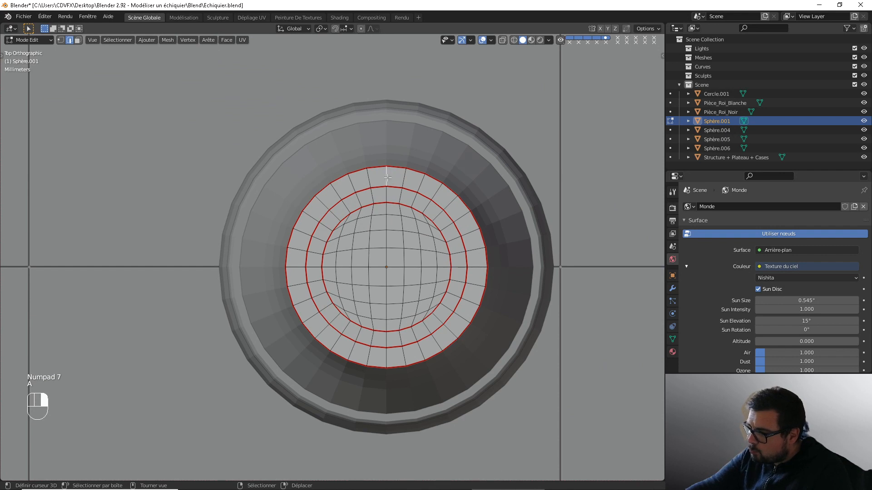
pyautogui.keyDown('shift'); pyautogui.click(402, 360); pyautogui.keyUp('shift')
pyautogui.keyDown('shift'); pyautogui.click(477, 268); pyautogui.keyUp('shift')
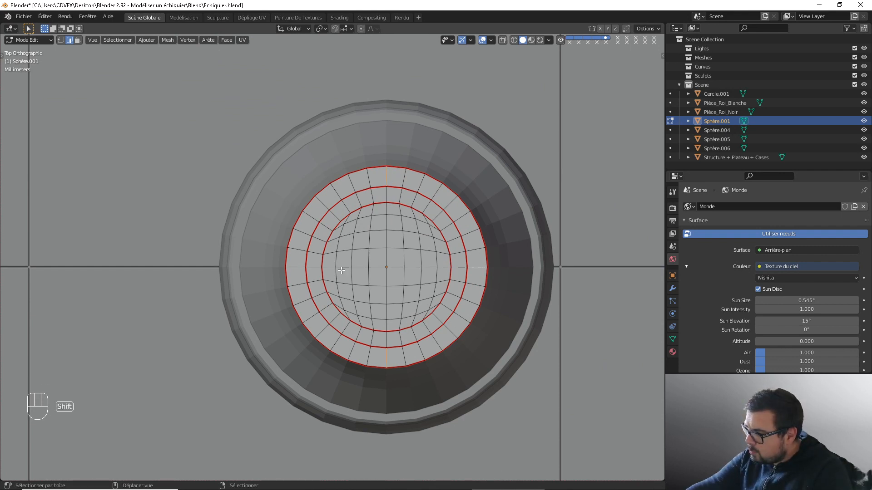
pyautogui.keyDown('shift'); pyautogui.click(295, 268); pyautogui.keyUp('shift')
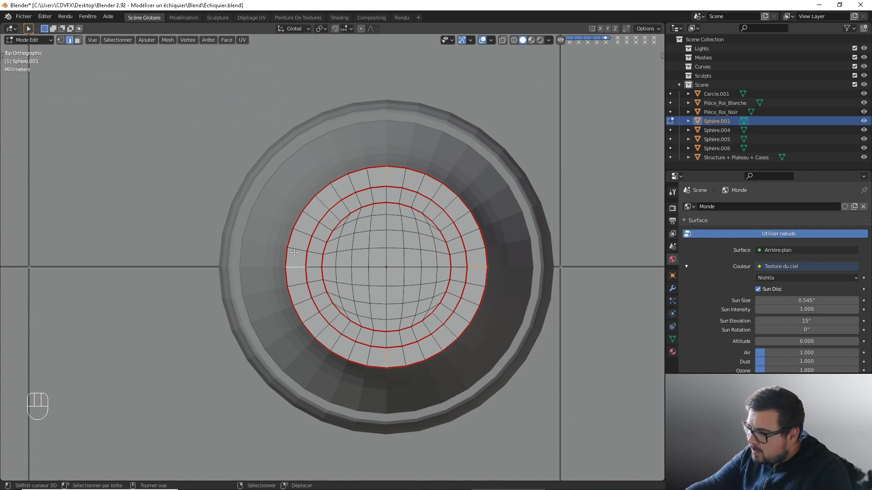
pyautogui.keyDown('shift'); pyautogui.click(315, 218); pyautogui.keyUp('shift')
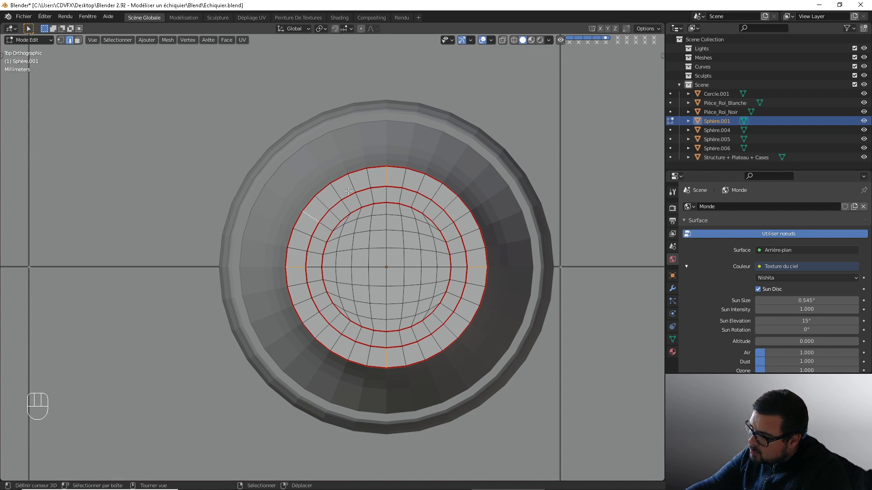
pyautogui.hotkey('ctrl', 'z')
pyautogui.keyDown('shift'); pyautogui.rightClick(319, 203); pyautogui.keyUp('shift')
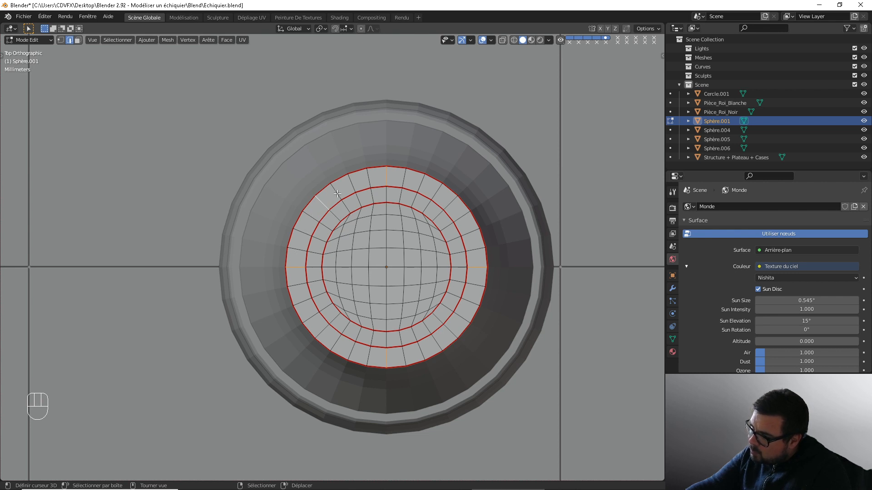
pyautogui.keyDown('shift'); pyautogui.click(447, 202); pyautogui.keyUp('shift')
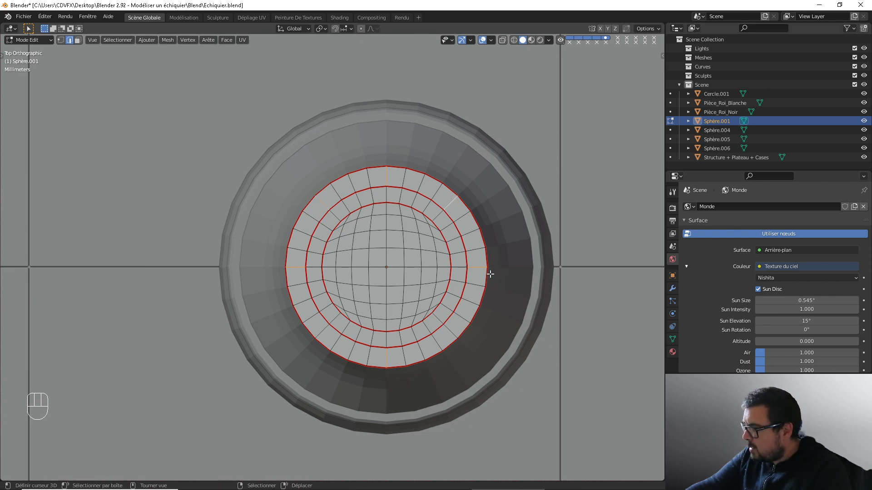
pyautogui.keyDown('shift'); pyautogui.click(449, 331); pyautogui.keyUp('shift')
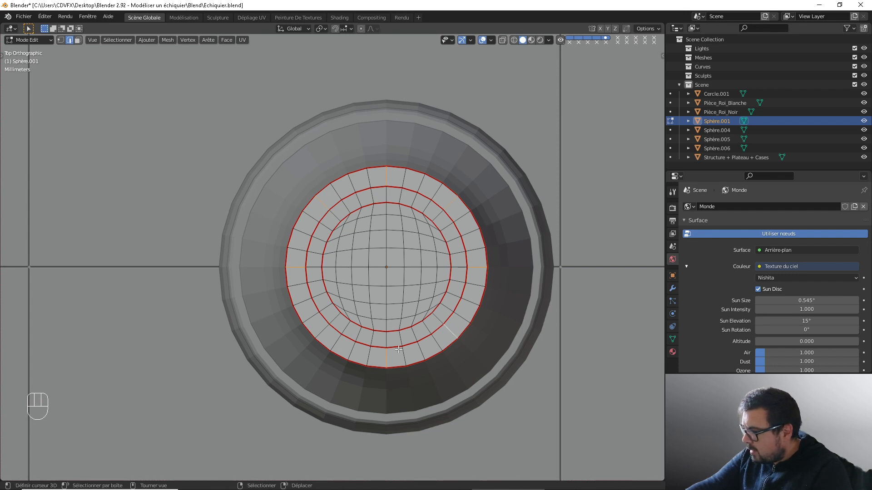
pyautogui.keyDown('shift'); pyautogui.click(323, 331); pyautogui.keyUp('shift')
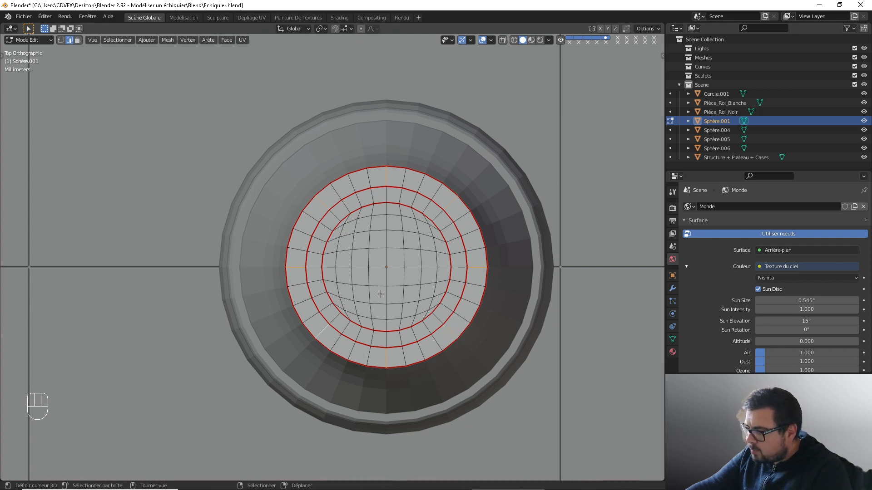
# Lower the eight selected rim edges by 0.0025 m along Z, and select the middle radial edge of each crenellation between the notches.
pyautogui.moveTo(380, 294); pyautogui.dragTo(392, 208, button='middle')
pyautogui.write('g')
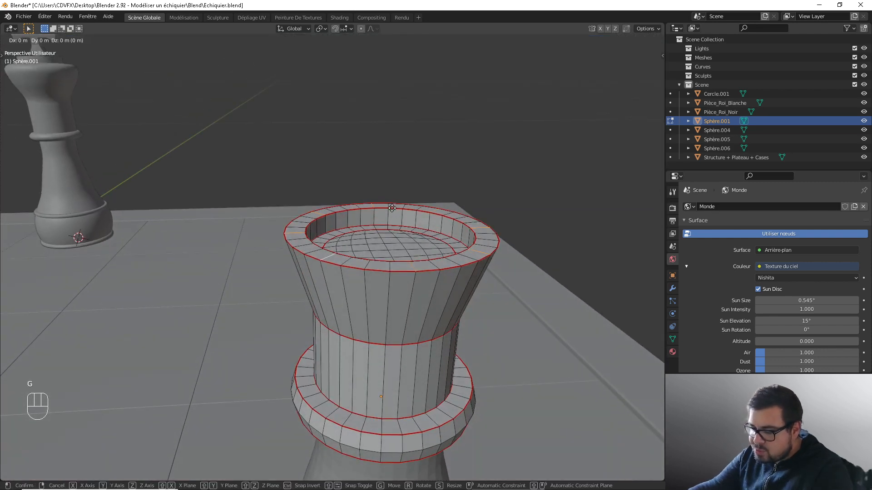
pyautogui.write('z')
pyautogui.write('0.0025')
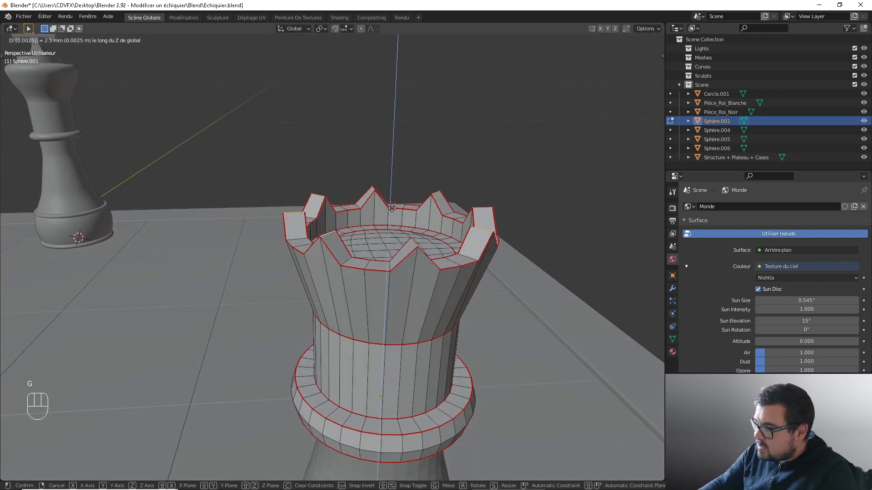
pyautogui.press('-')
pyautogui.press('Return')
pyautogui.moveTo(392, 208); pyautogui.dragTo(217, 287, button='middle')
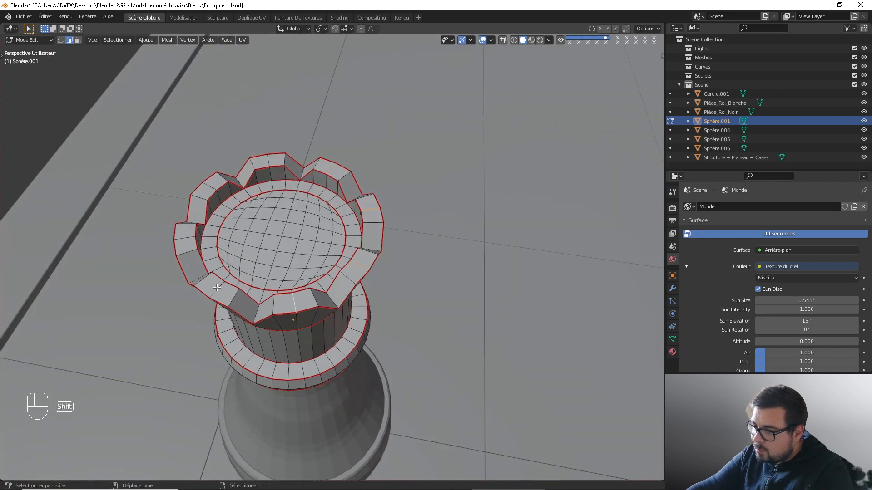
pyautogui.keyDown('shift'); pyautogui.moveTo(182, 240); pyautogui.dragTo(329, 256, button='middle'); pyautogui.keyUp('shift')
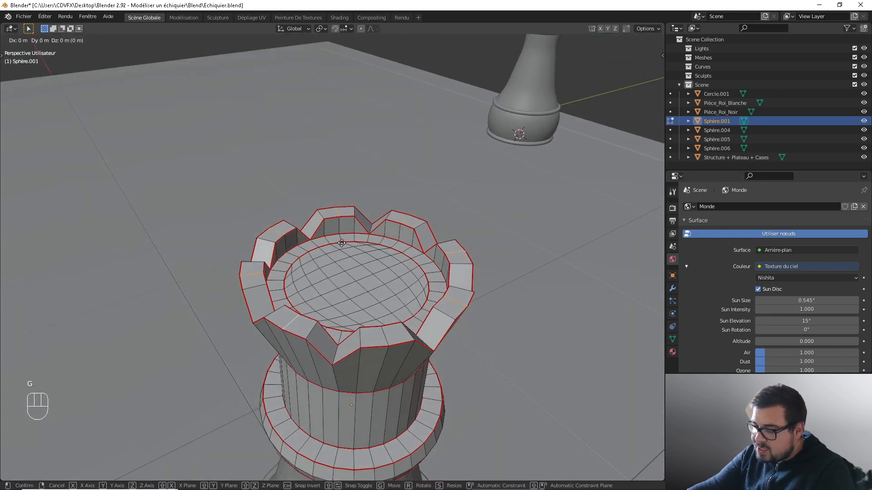
# Try raising the middle edges of the crenellations by 0.0025 m along Z and view the head in object mode.
pyautogui.write('gz0.0025')
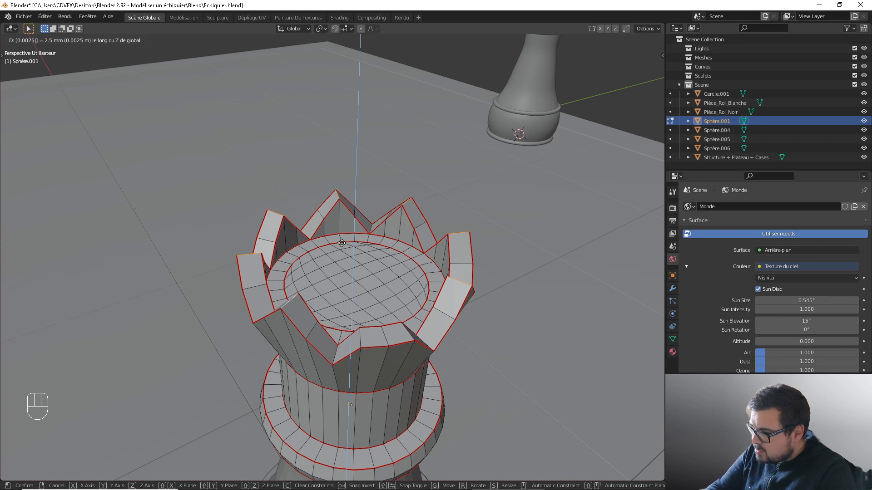
pyautogui.press('Return')
pyautogui.press('Tab')
pyautogui.scroll(1, 342, 247)
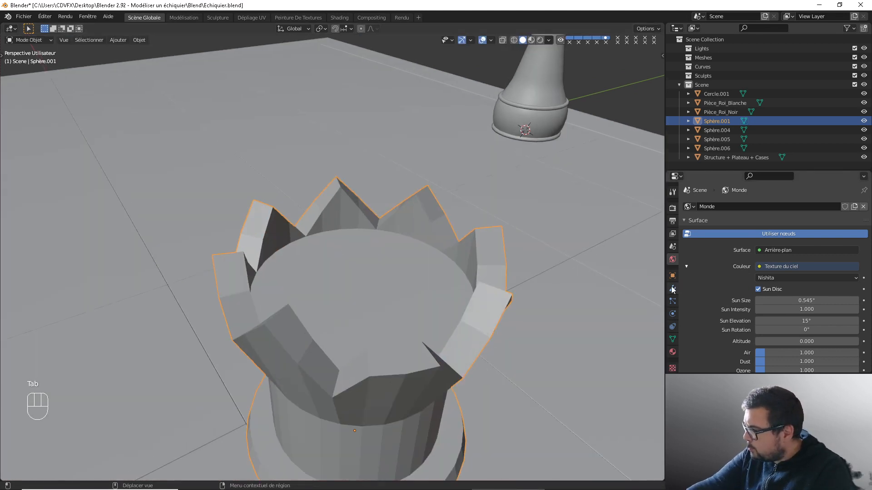
# Try a Subdivision Surface modifier on the head and remove it again.
pyautogui.click(673, 289)
pyautogui.click(750, 206)
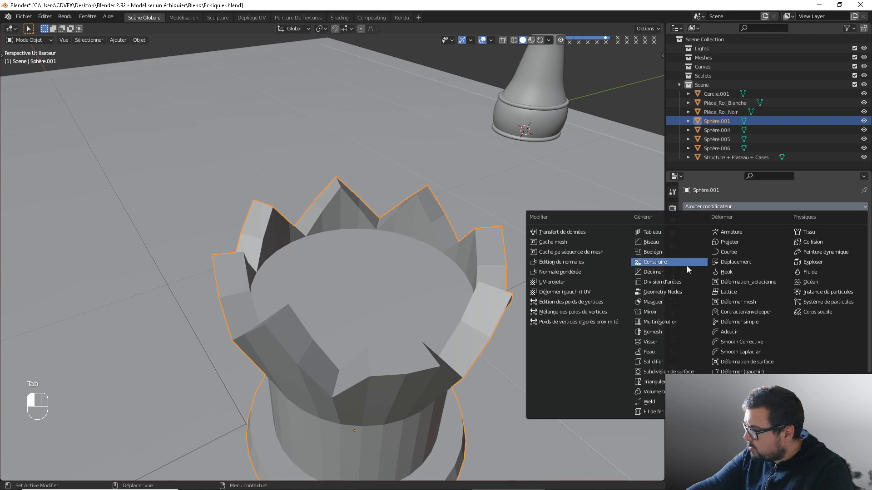
pyautogui.click(671, 369)
pyautogui.click(849, 239)
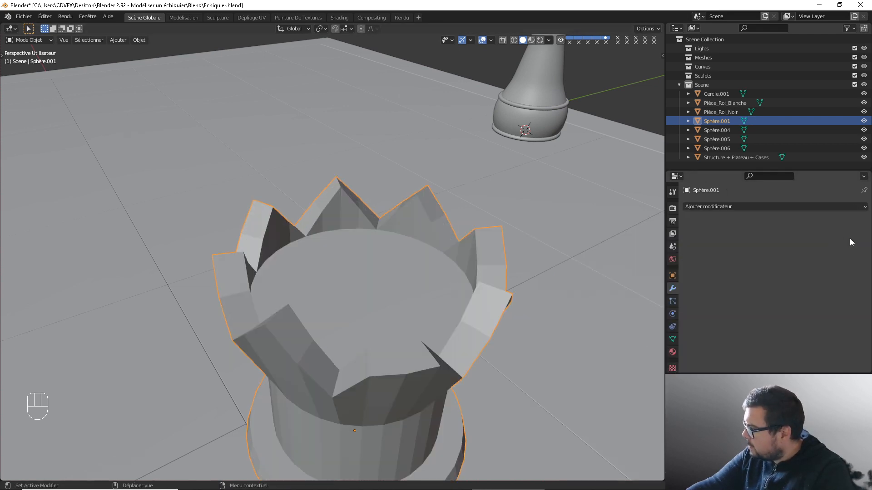
# Preview the pointed head with a level 1 subdivision, and undo it together with the 0.0025 m raise of the points.
pyautogui.moveTo(327, 295); pyautogui.dragTo(410, 263, button='middle')
pyautogui.press('KP_1')
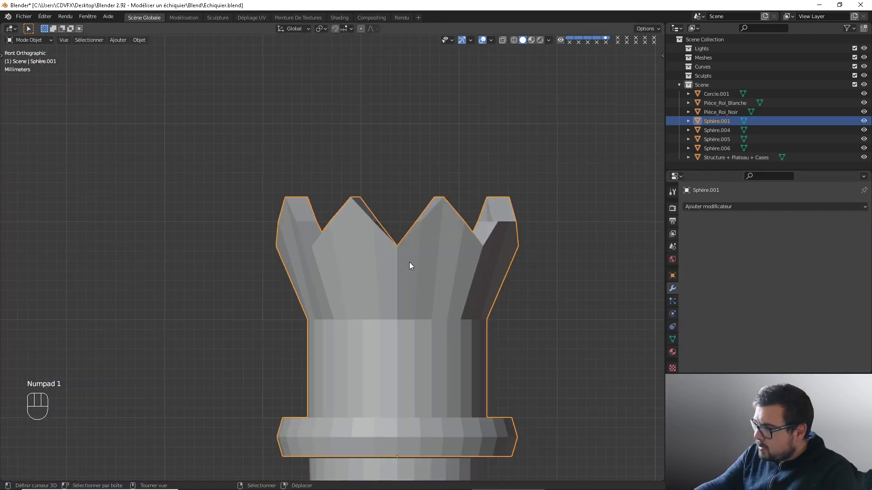
pyautogui.scroll(-3, 411, 266)
pyautogui.moveTo(405, 248); pyautogui.dragTo(361, 287, button='middle')
pyautogui.hotkey('ctrl', '1')
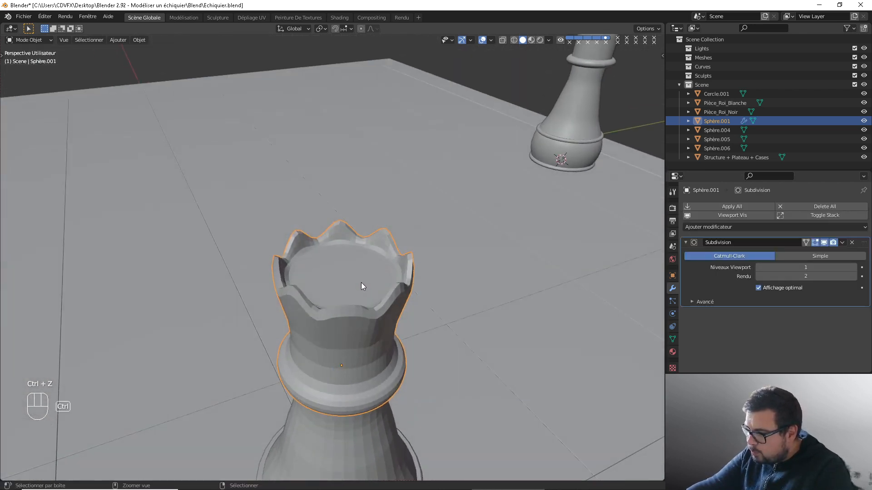
pyautogui.hotkey('ctrl', 'z')
pyautogui.hotkey('ctrl', 'z')
pyautogui.hotkey('ctrl', 'z')
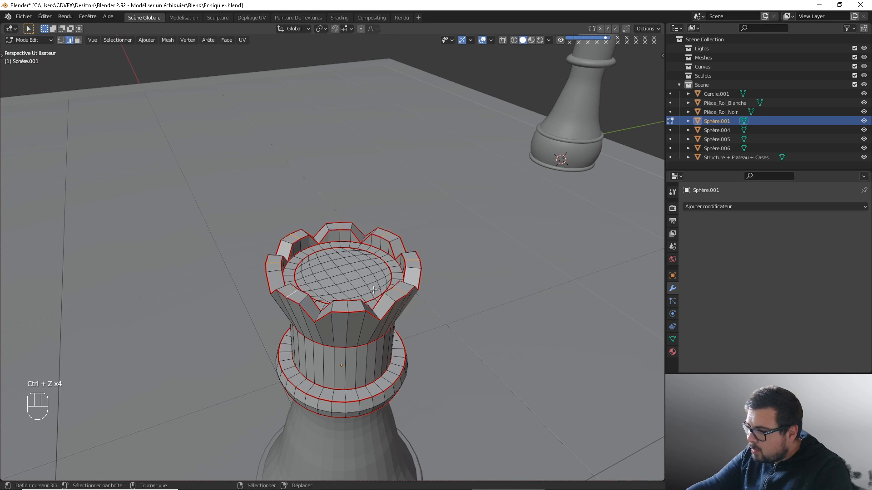
# Raise the middle edges of the crenellations by 0.0015 m along Z to form points, and return to object mode.
pyautogui.write('gz')
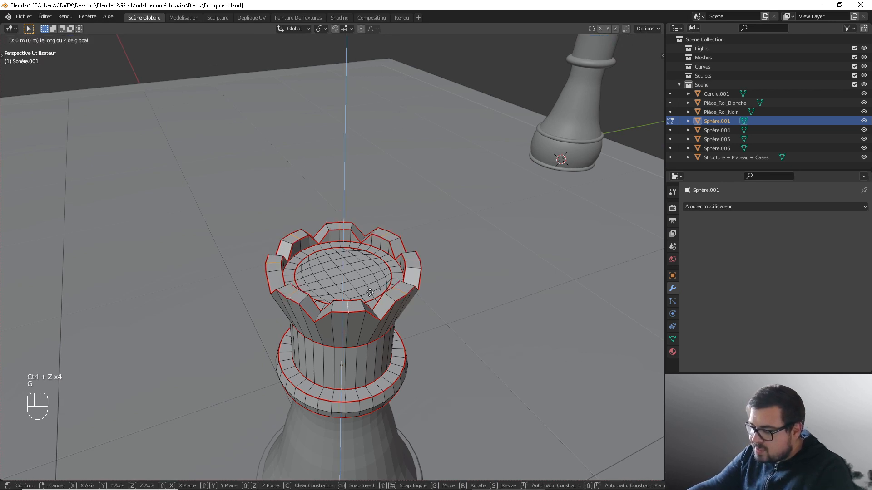
pyautogui.write('0.001')
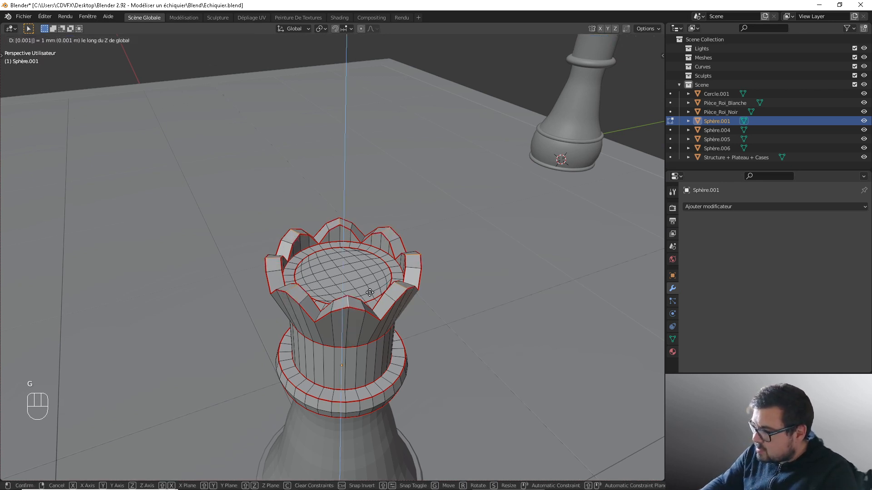
pyautogui.write('5')
pyautogui.press('Return')
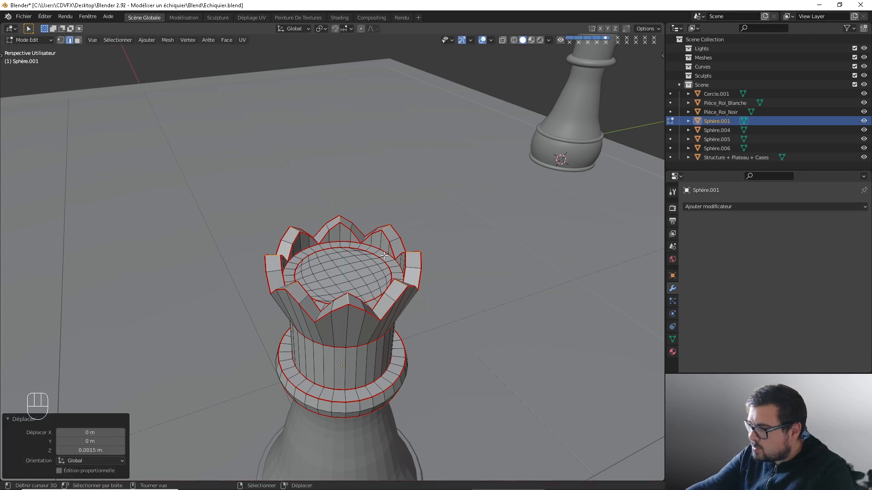
pyautogui.moveTo(356, 270); pyautogui.dragTo(408, 244, button='middle')
pyautogui.press('Tab')
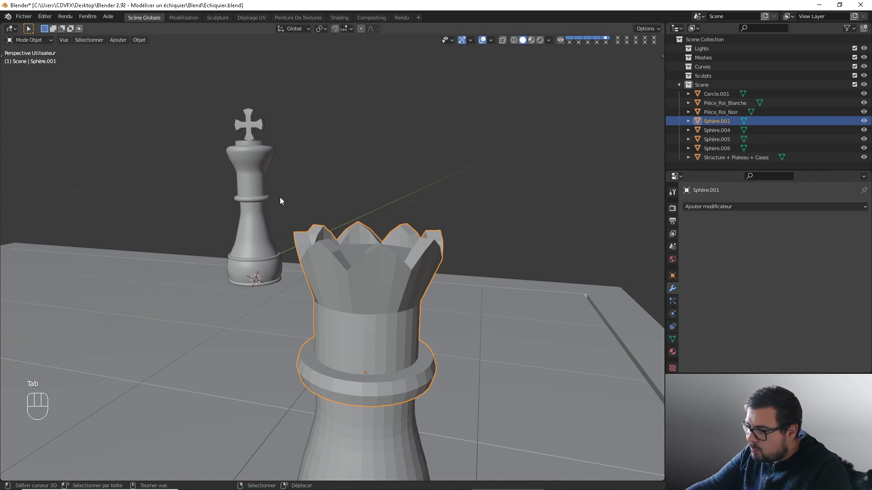
# Apply the head's rotation and scale, and set its origin to its geometry.
pyautogui.moveTo(279, 197); pyautogui.dragTo(361, 243, button='middle')
pyautogui.press('q')
pyautogui.click(347, 281)
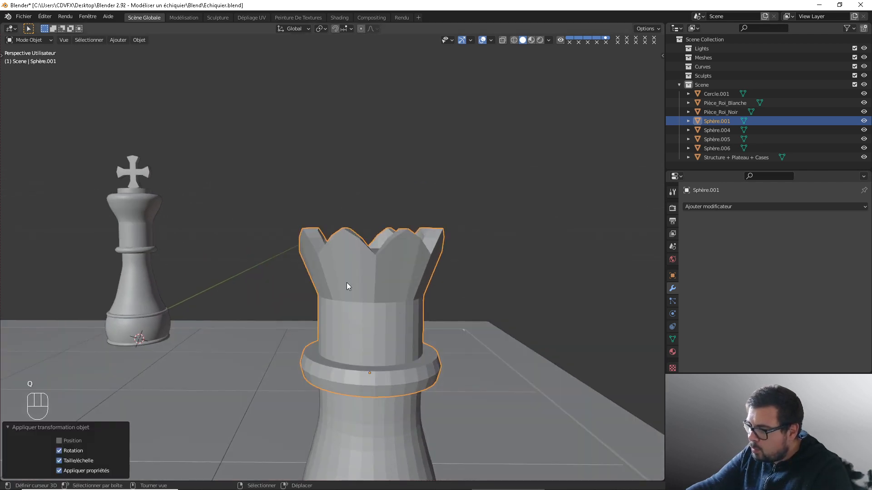
pyautogui.press('q')
pyautogui.click(346, 291)
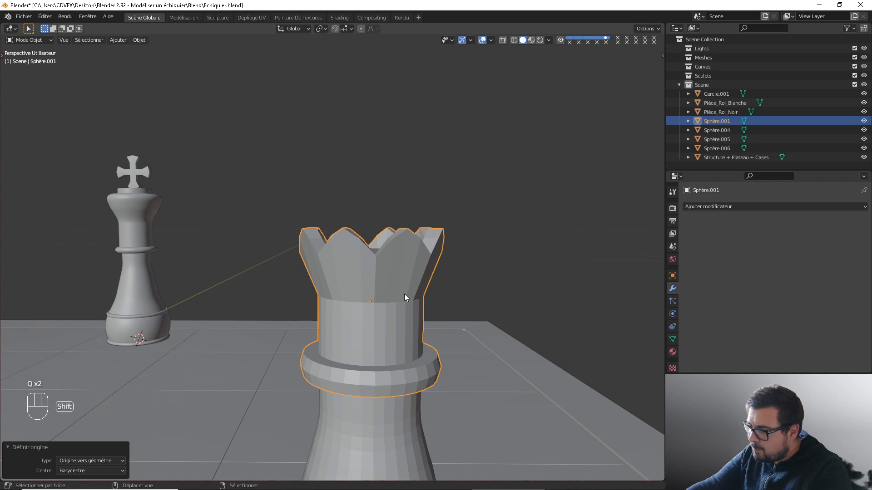
# Snap the 3D cursor to the head's origin and add a cube there.
pyautogui.hotkey('shift', 's')
pyautogui.click(373, 335)
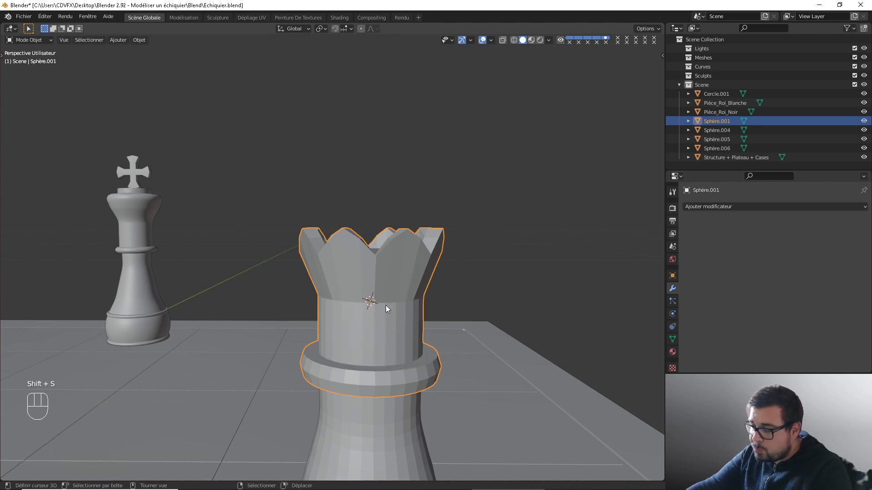
pyautogui.moveTo(386, 305); pyautogui.dragTo(385, 279, button='middle')
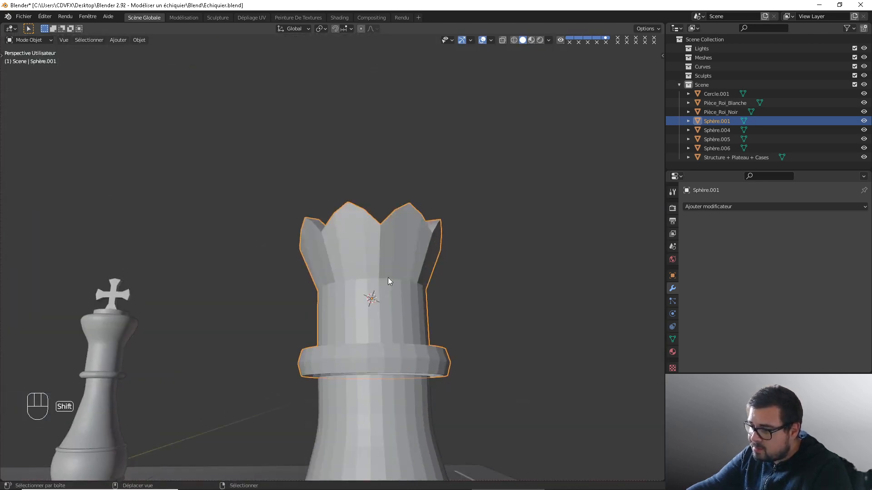
pyautogui.hotkey('shift', 'a')
pyautogui.moveTo(388, 277)
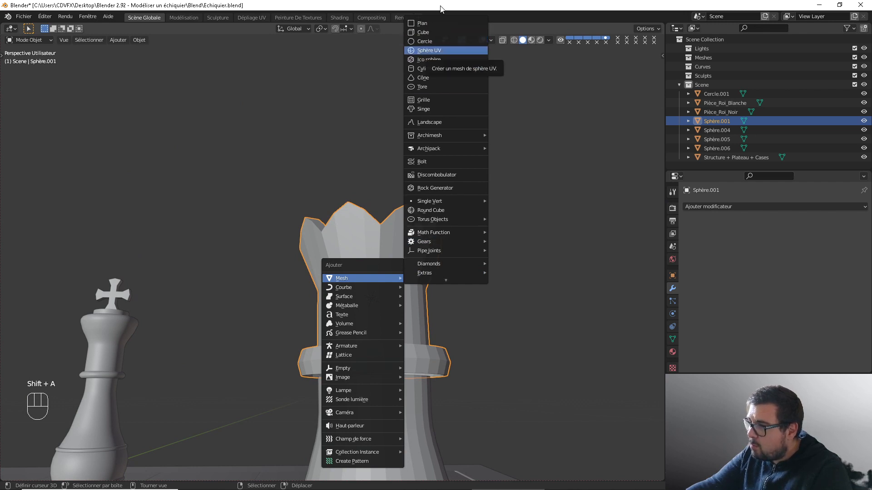
pyautogui.click(432, 34)
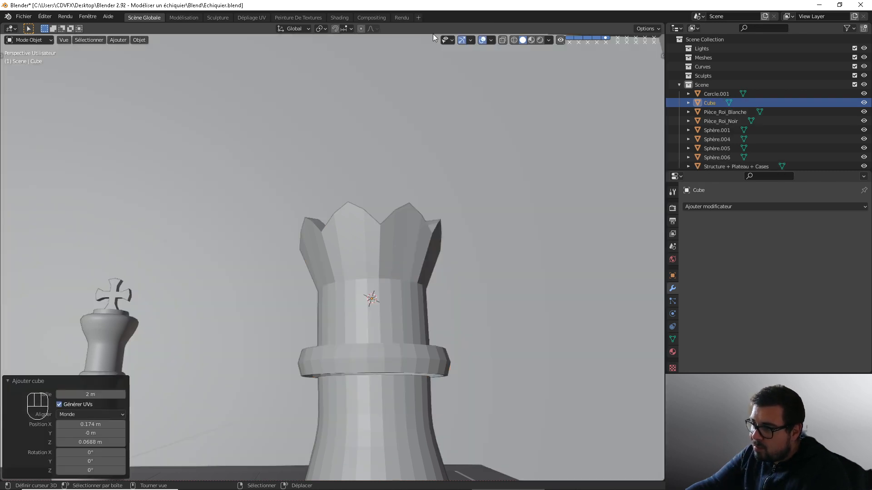
# Round the cube with a level 4 Subdivision modifier and scale it down by about 0.092 and 0.079 into a small sphere.
pyautogui.scroll(-5, 484, 217)
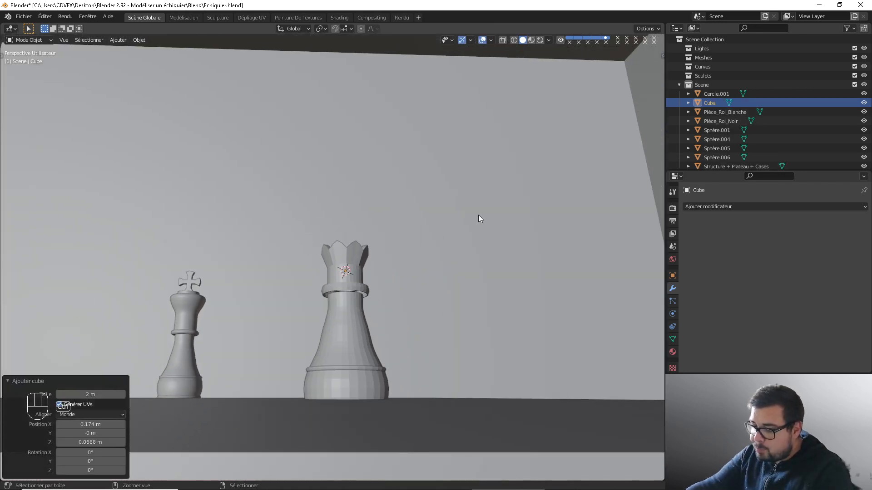
pyautogui.hotkey('ctrl', '4')
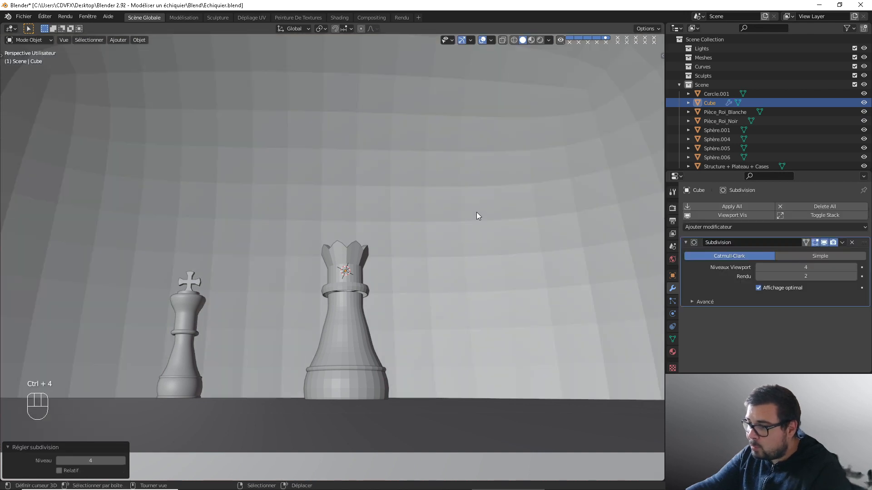
pyautogui.scroll(5, 478, 216)
pyautogui.press('s')
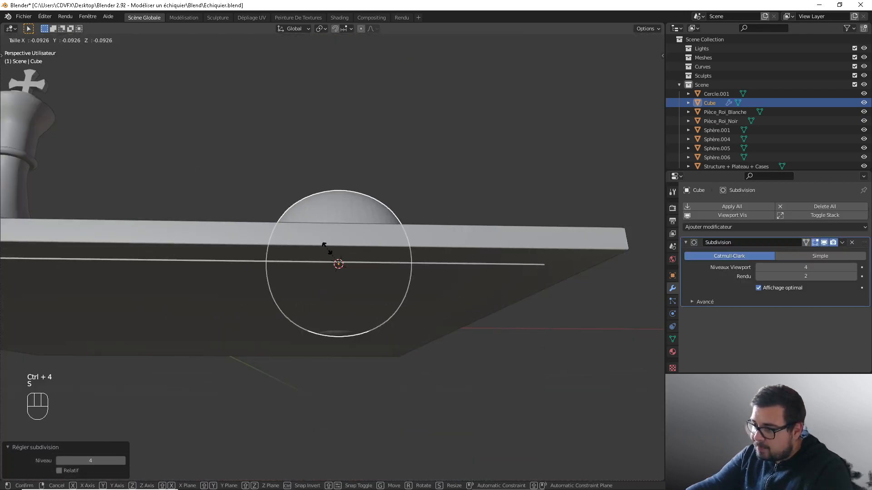
pyautogui.click(330, 246)
pyautogui.press('KP_1')
pyautogui.press('s')
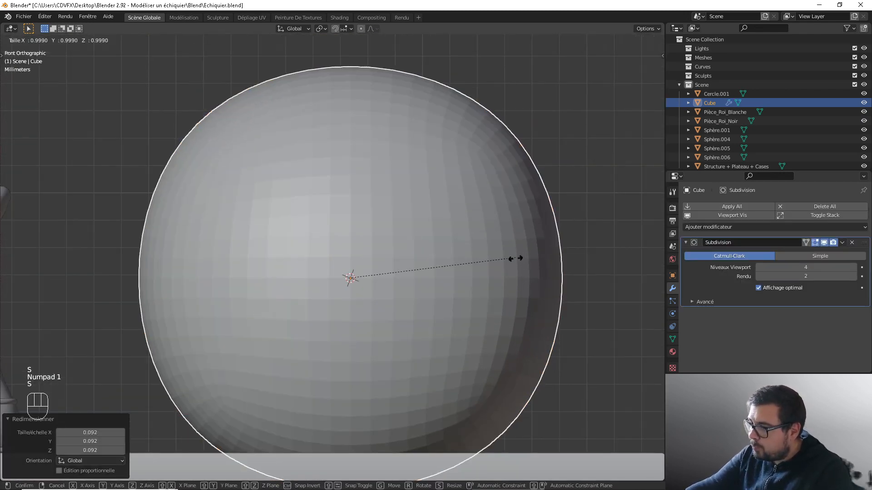
pyautogui.scroll(6, 370, 282)
pyautogui.click(366, 285)
# Move the small sphere up about 0.0174 m along Z so it sits above the crown's points.
pyautogui.press('g')
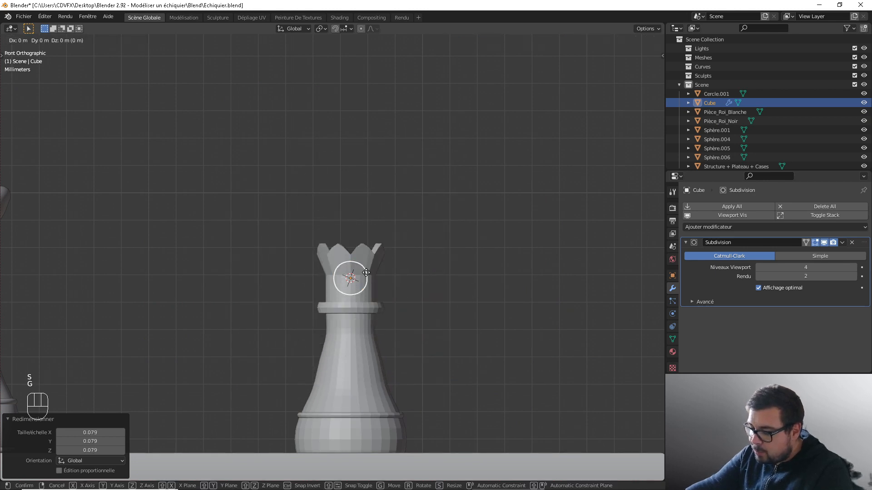
pyautogui.press('z')
pyautogui.click(371, 226)
pyautogui.scroll(3, 358, 225)
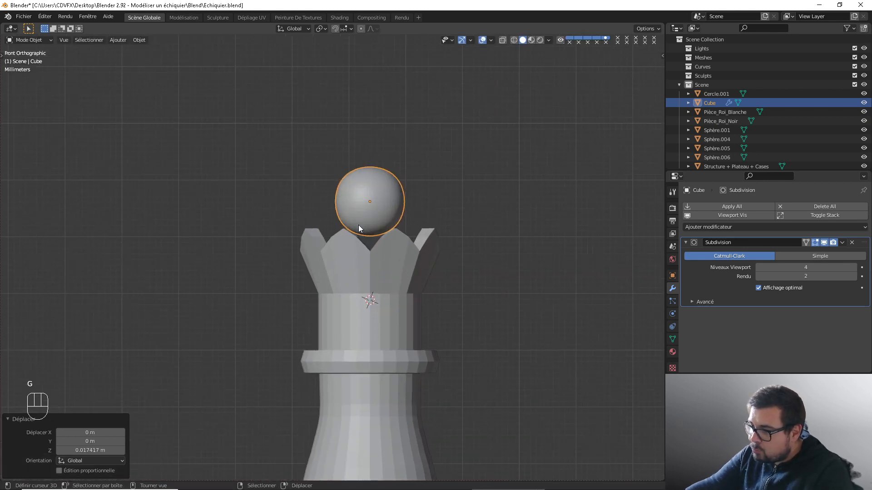
pyautogui.keyDown('shift'); pyautogui.moveTo(369, 219); pyautogui.dragTo(342, 234, button='middle'); pyautogui.keyUp('shift')
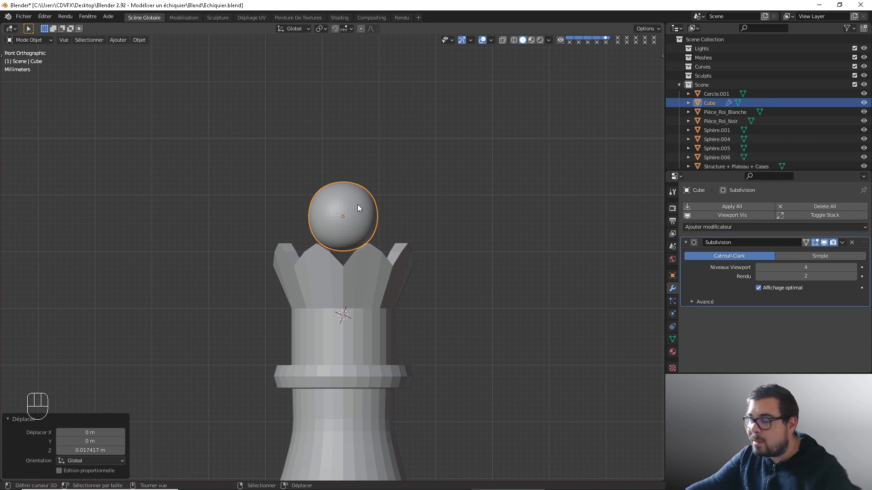
# Add a Cast (Projeter) modifier with the sphere shape to the small sphere and set its factor to 1.
pyautogui.click(753, 227)
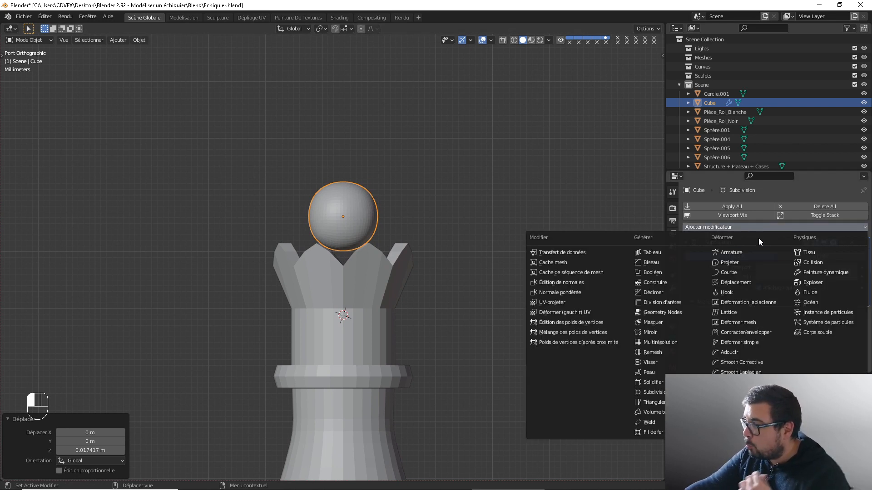
pyautogui.click(732, 262)
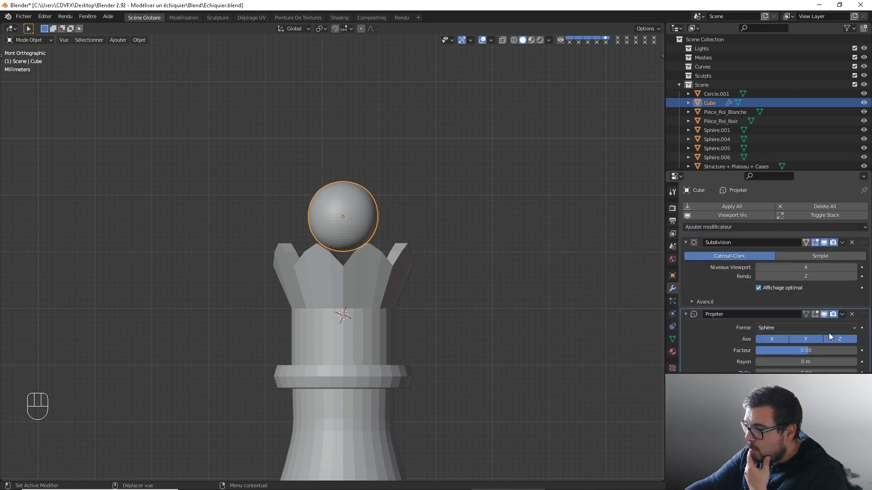
pyautogui.click(807, 350)
pyautogui.write('1')
pyautogui.press('Return')
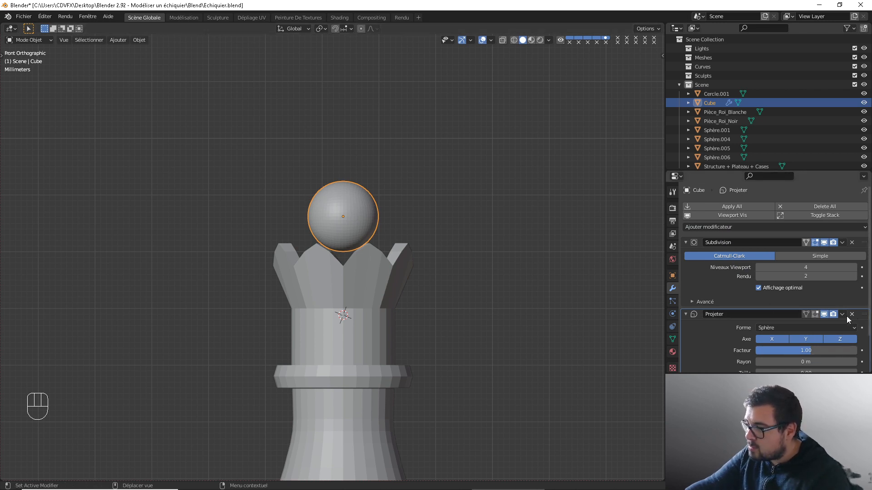
# Compare the small sphere's shape with the Cast modifier's viewport display off and on.
pyautogui.click(824, 314)
pyautogui.click(823, 315)
pyautogui.click(823, 314)
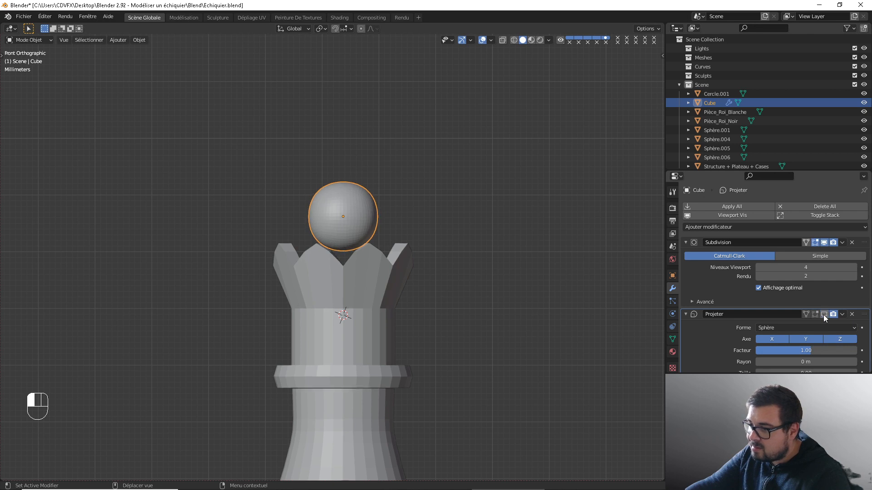
pyautogui.click(823, 314)
pyautogui.click(824, 314)
pyautogui.click(824, 314)
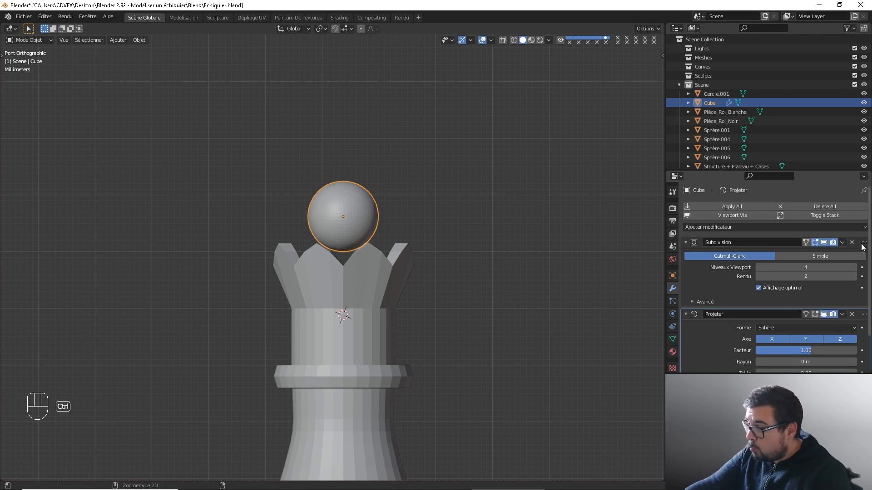
# Apply the small sphere's Subdivision modifier first, followed by its Cast modifier.
pyautogui.hotkey('ctrl', 'a')
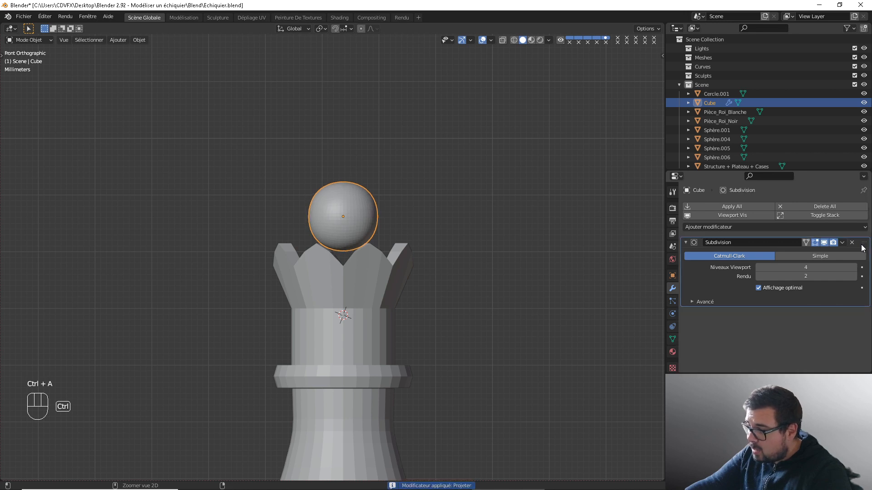
pyautogui.hotkey('ctrl', 'z')
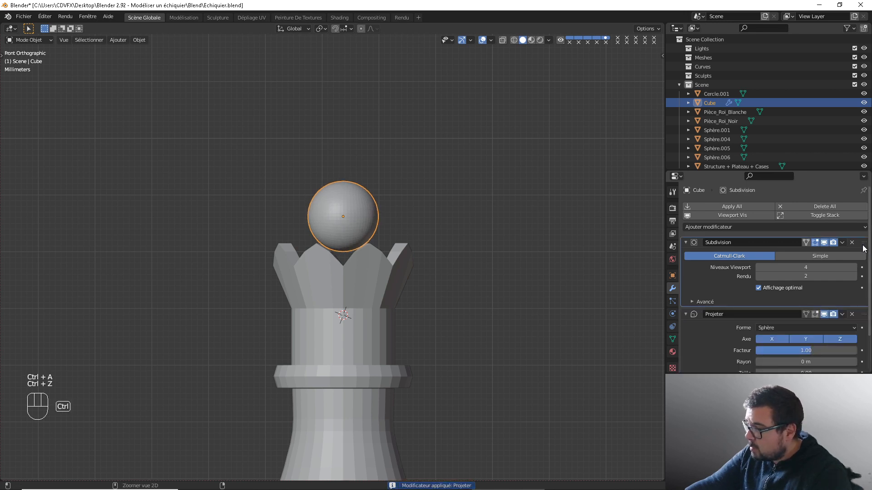
pyautogui.hotkey('ctrl', 'a')
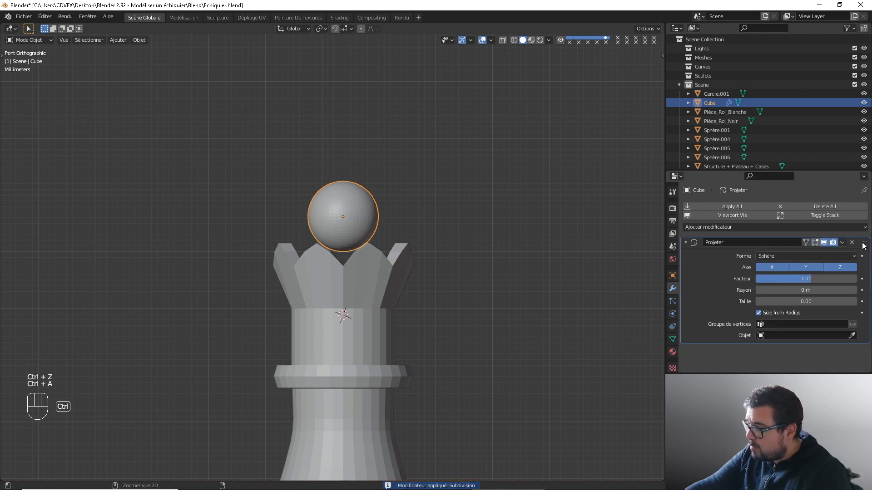
pyautogui.hotkey('ctrl', 'a')
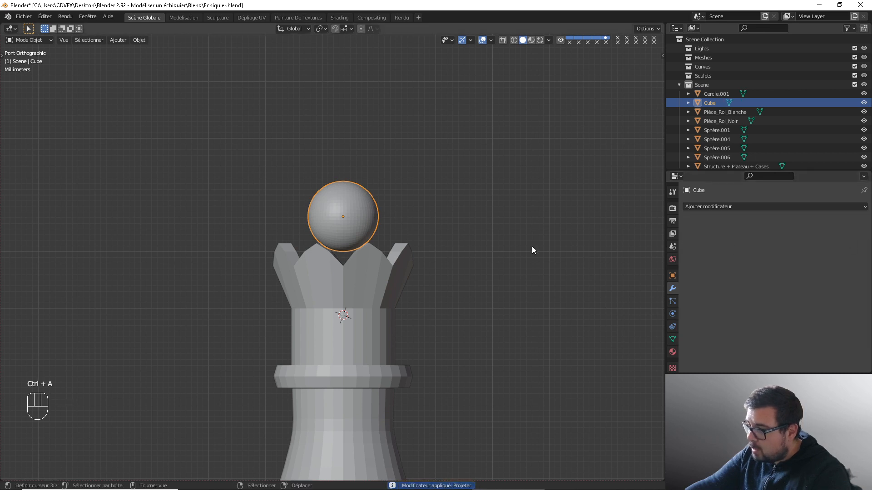
# Lower the small sphere about 0.0032 m along Z into the crown.
pyautogui.moveTo(361, 187); pyautogui.dragTo(381, 204, button='middle')
pyautogui.press('KP_1')
pyautogui.scroll(3, 382, 187)
pyautogui.press('g')
pyautogui.press('z')
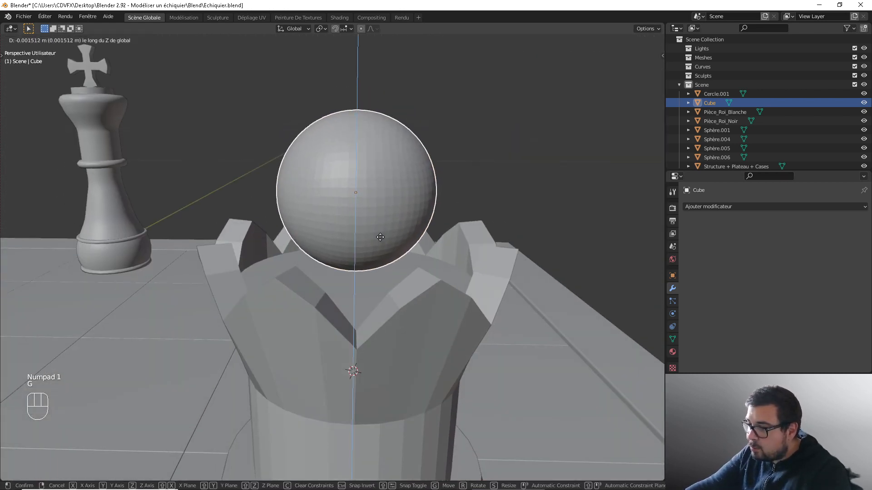
pyautogui.click(379, 261)
# Raise the small sphere about 0.0006 m along Z so it rests on the crown's recessed floor, and deselect everything.
pyautogui.moveTo(376, 274); pyautogui.dragTo(426, 257, button='middle')
pyautogui.scroll(4, 428, 276)
pyautogui.scroll(2, 423, 258)
pyautogui.press('g')
pyautogui.press('z')
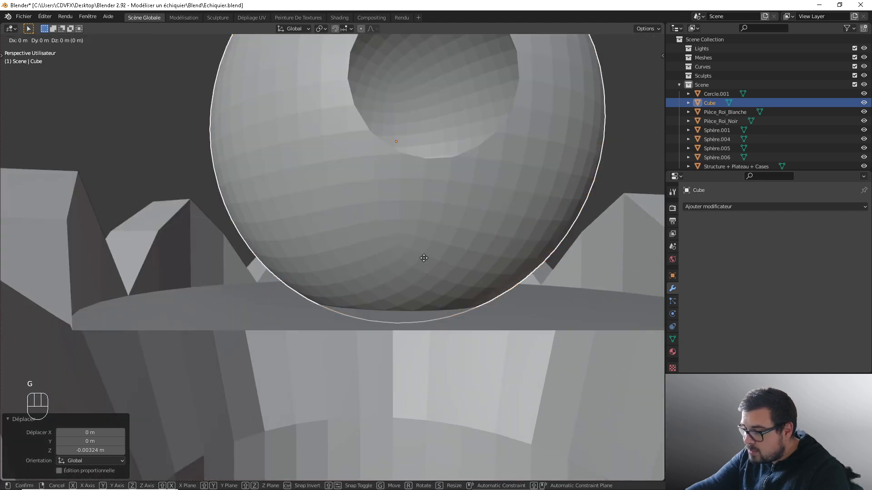
pyautogui.press('shift')
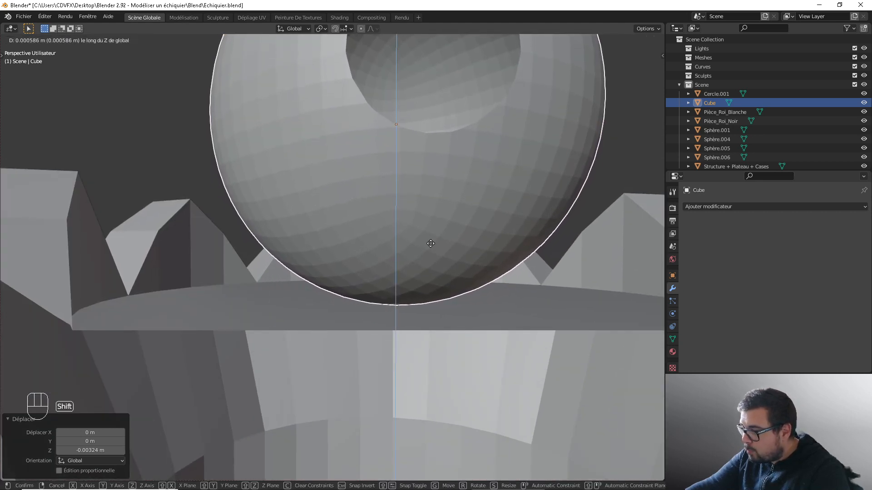
pyautogui.click(431, 241)
pyautogui.press('`')
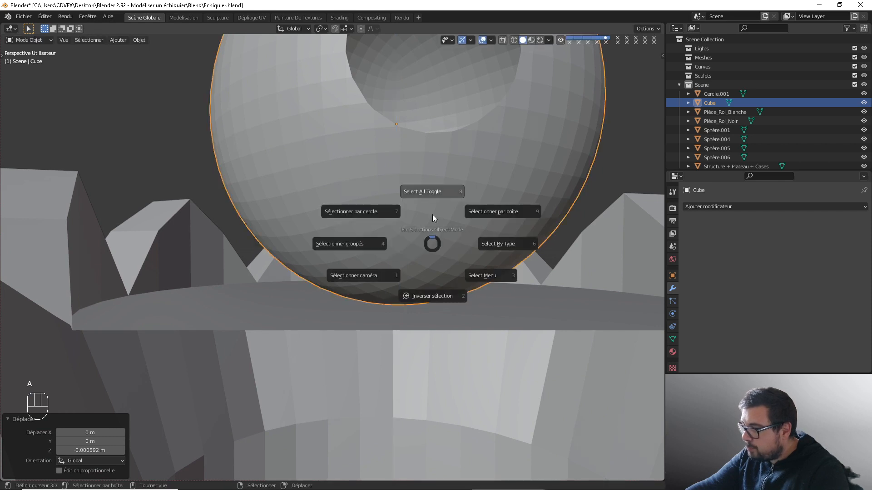
pyautogui.press('a')
# Select the small sphere's central vertical edge loop in edit mode and mark it as a seam.
pyautogui.press('KP_1')
pyautogui.scroll(-4, 434, 198)
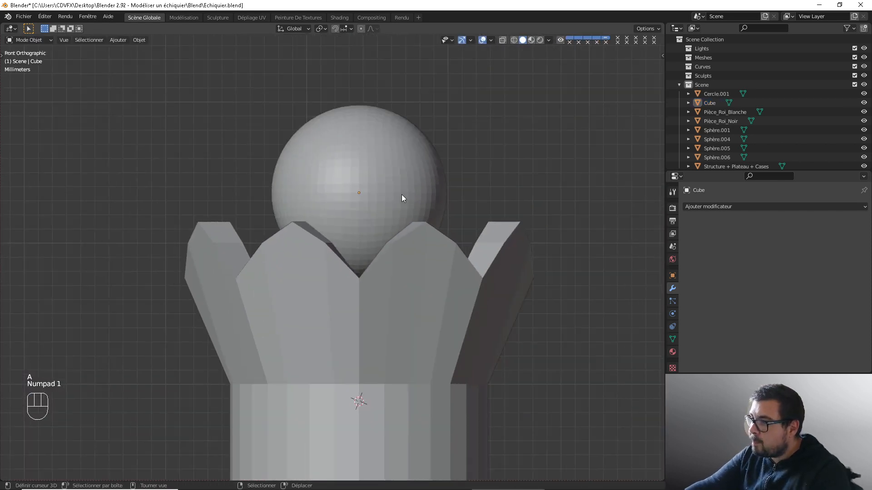
pyautogui.moveTo(402, 194); pyautogui.dragTo(374, 223, button='middle')
pyautogui.click(369, 226)
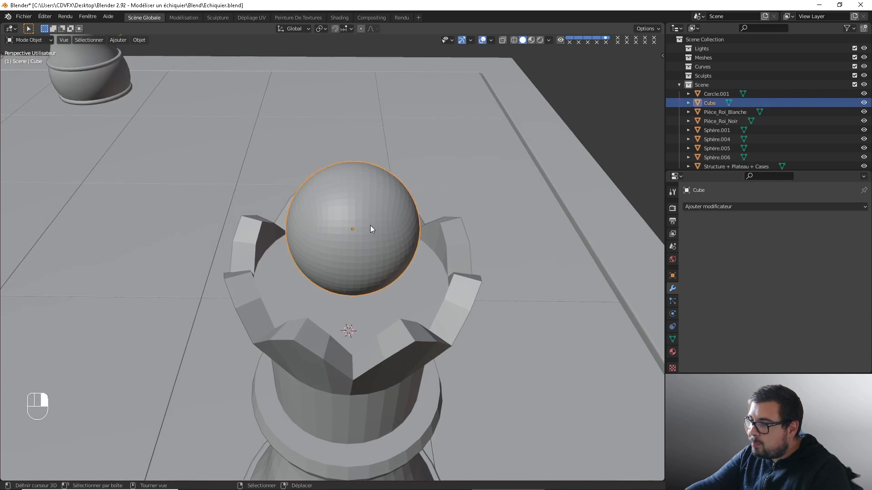
pyautogui.press('Tab')
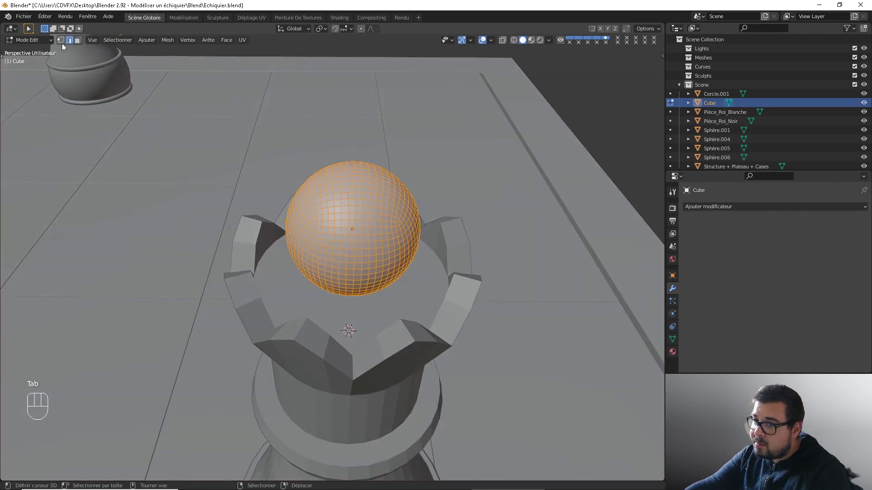
pyautogui.rightClick(351, 212)
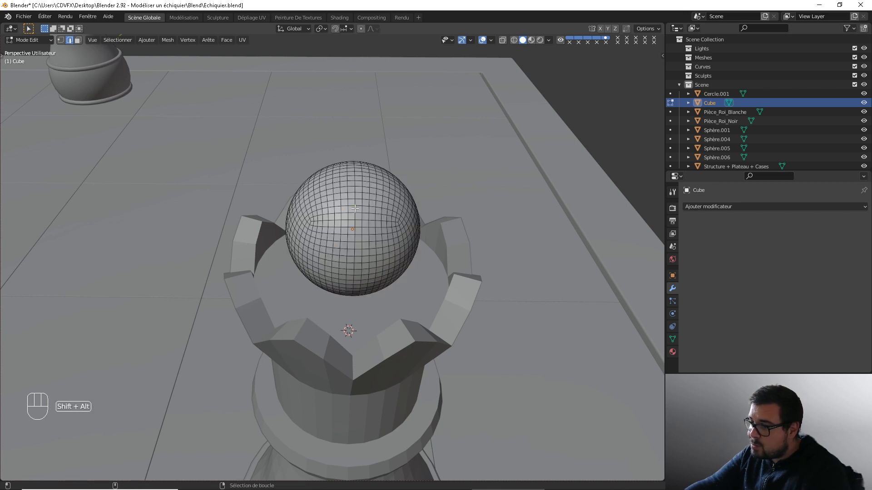
pyautogui.keyDown('alt'); pyautogui.rightClick(354, 209); pyautogui.keyUp('alt')
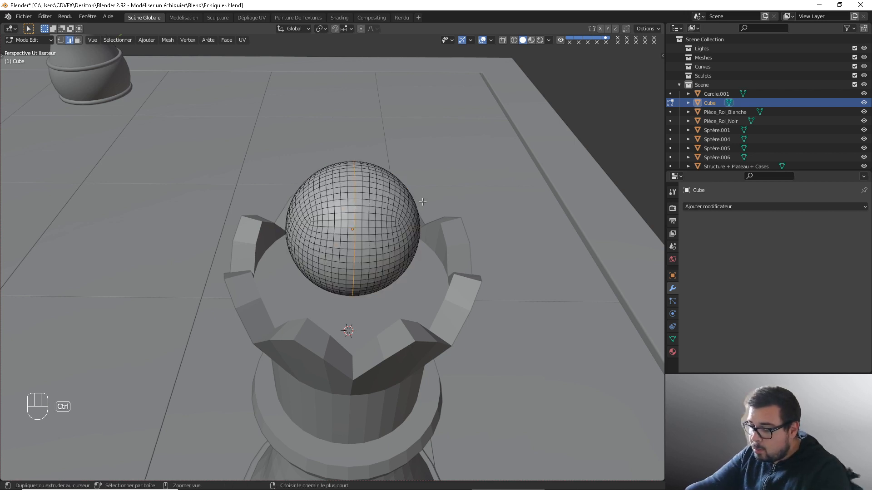
pyautogui.hotkey('ctrl', 'e')
pyautogui.click(404, 359)
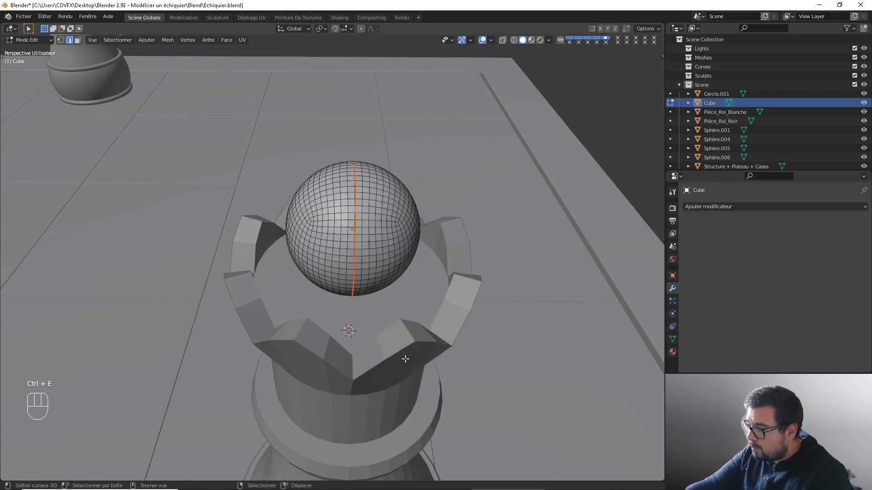
pyautogui.moveTo(405, 358); pyautogui.dragTo(405, 291, button='middle')
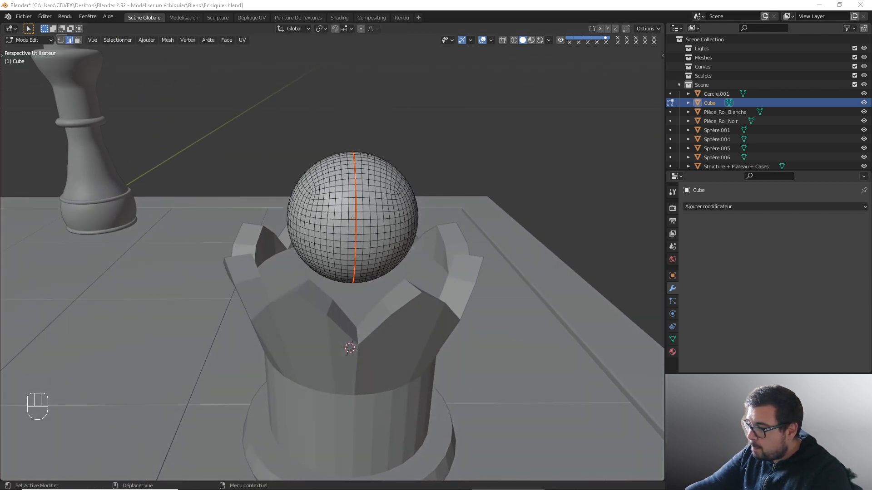
# Isolate the piece's body in local view and close the open inner edge loop of its underside with Grid Fill.
pyautogui.press('Tab')
pyautogui.rightClick(415, 274)
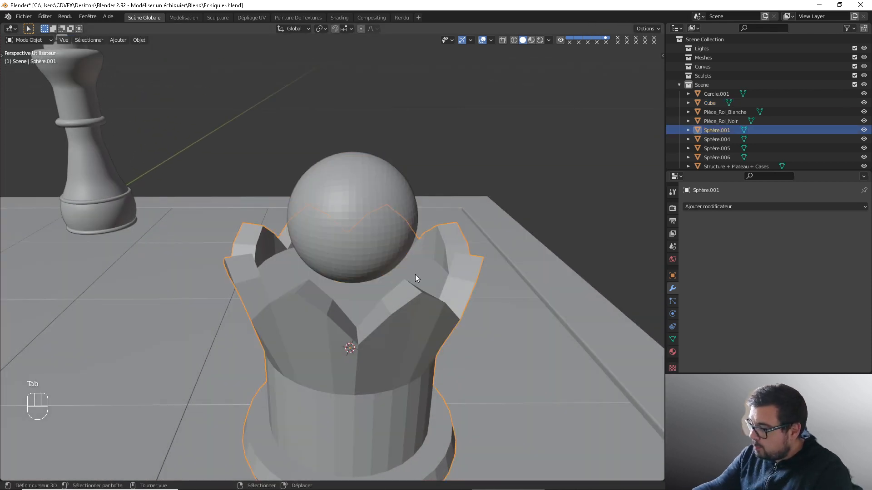
pyautogui.press('KP_Divide')
pyautogui.press('Tab')
pyautogui.moveTo(391, 289); pyautogui.dragTo(394, 243, button='middle')
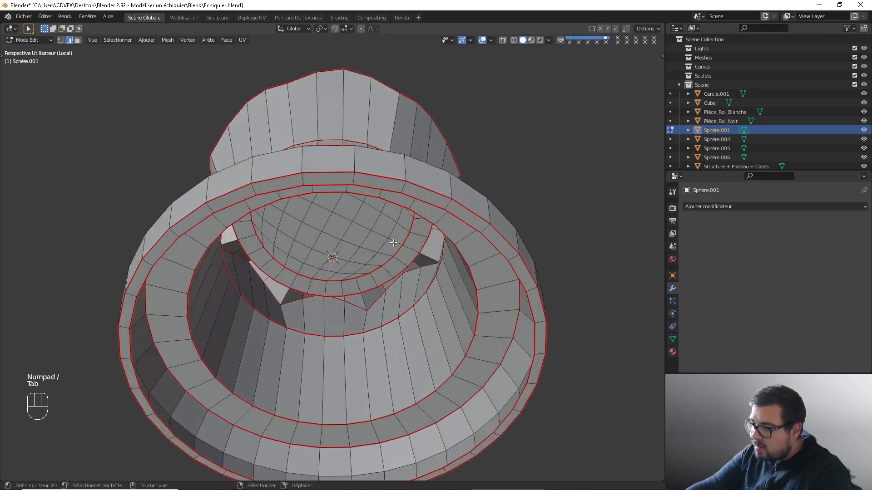
pyautogui.keyDown('alt'); pyautogui.keyDown('shift'); pyautogui.click(328, 184); pyautogui.keyUp('shift'); pyautogui.keyUp('alt')
pyautogui.click(227, 40)
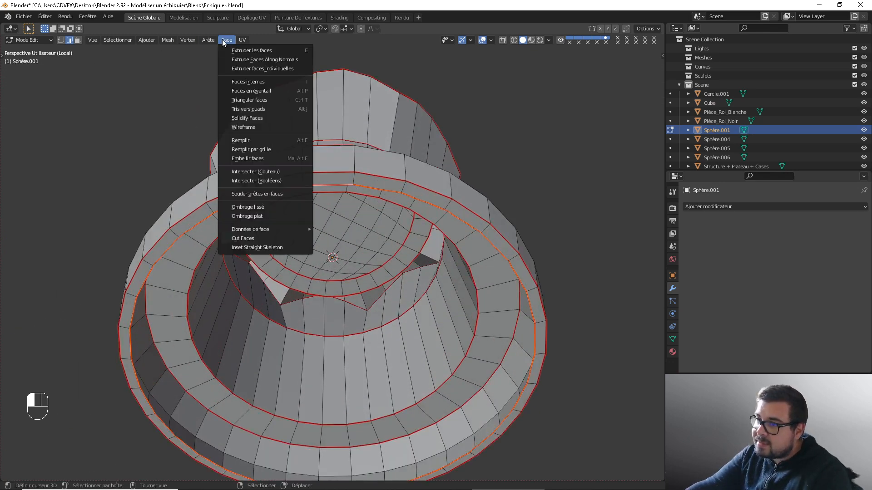
pyautogui.click(255, 149)
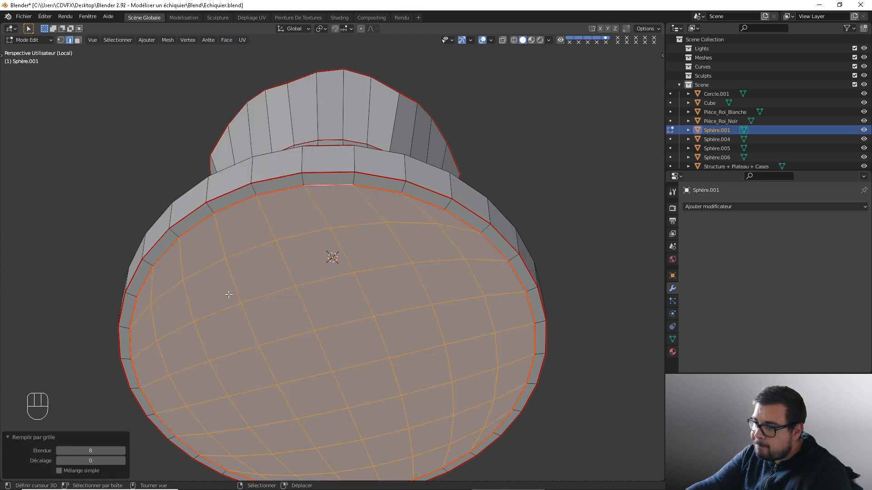
# Set the grid fill's offset to 4 so the underside's grid lines follow the X and Y axes.
pyautogui.click(122, 460)
pyautogui.click(122, 461)
pyautogui.click(121, 461)
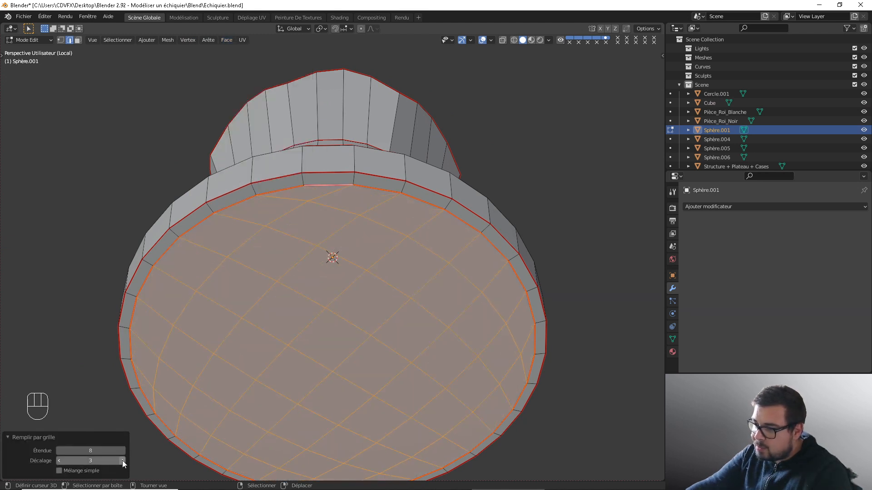
pyautogui.click(122, 460)
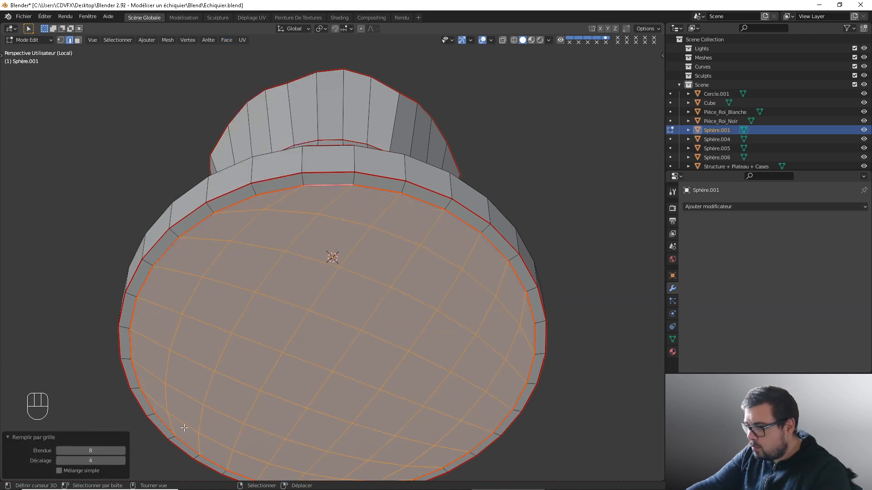
pyautogui.click(123, 461)
pyautogui.click(123, 460)
pyautogui.click(123, 460)
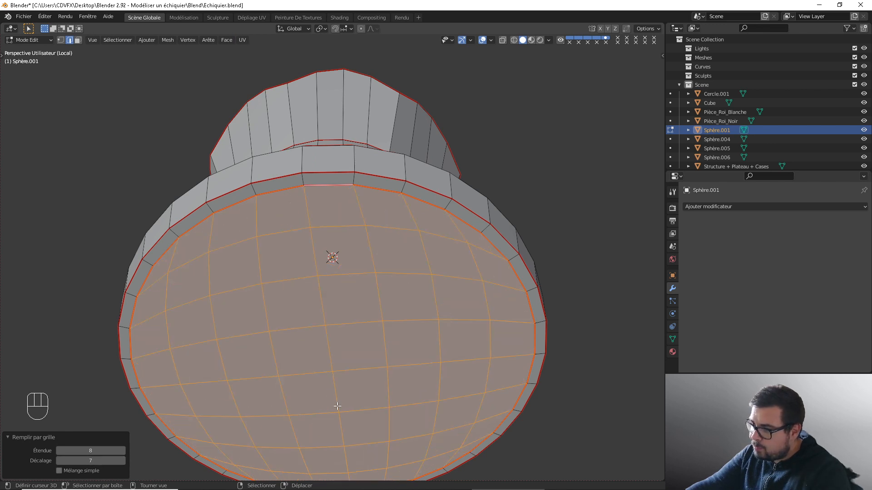
pyautogui.press('ctrl+KP_7')
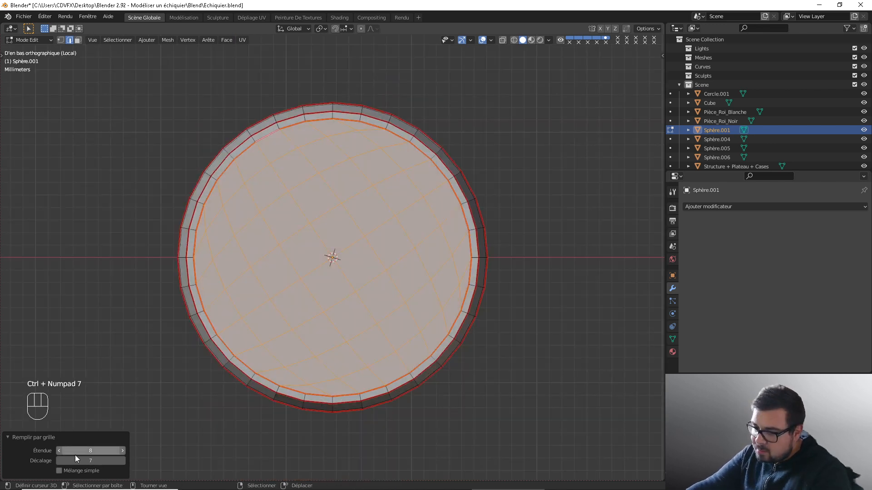
pyautogui.click(59, 461)
pyautogui.click(59, 461)
pyautogui.click(59, 461)
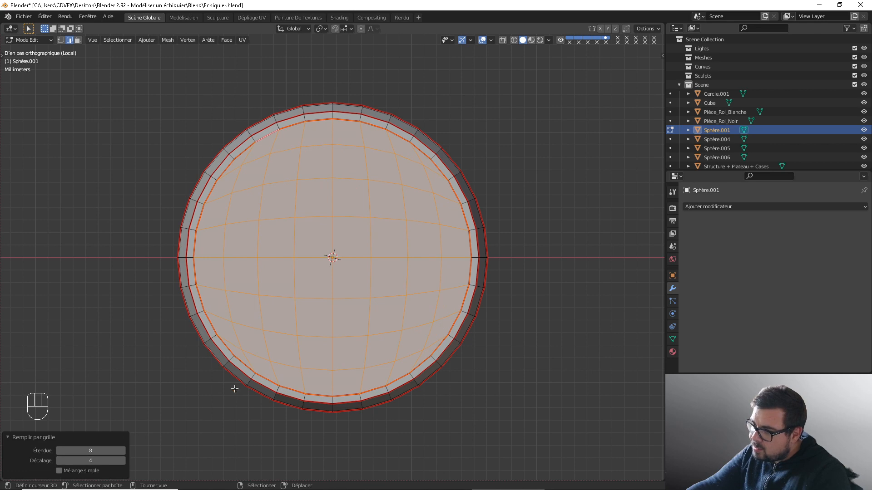
# Select the edges around the filled underside's perimeter and clear their seam.
pyautogui.moveTo(265, 358); pyautogui.dragTo(290, 284, button='middle')
pyautogui.scroll(2, 339, 262)
pyautogui.rightClick(333, 273)
pyautogui.keyDown('alt'); pyautogui.keyDown('shift'); pyautogui.rightClick(333, 275); pyautogui.keyUp('shift'); pyautogui.keyUp('alt')
pyautogui.keyDown('alt'); pyautogui.keyDown('shift'); pyautogui.rightClick(222, 214); pyautogui.keyUp('shift'); pyautogui.keyUp('alt')
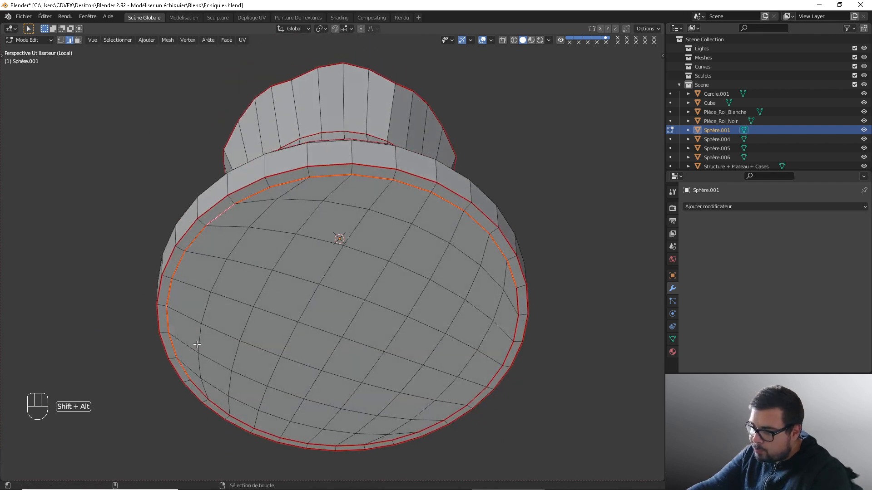
pyautogui.keyDown('alt'); pyautogui.keyDown('shift'); pyautogui.rightClick(241, 418); pyautogui.keyUp('shift'); pyautogui.keyUp('alt')
pyautogui.keyDown('alt'); pyautogui.keyDown('shift'); pyautogui.rightClick(454, 415); pyautogui.keyUp('shift'); pyautogui.keyUp('alt')
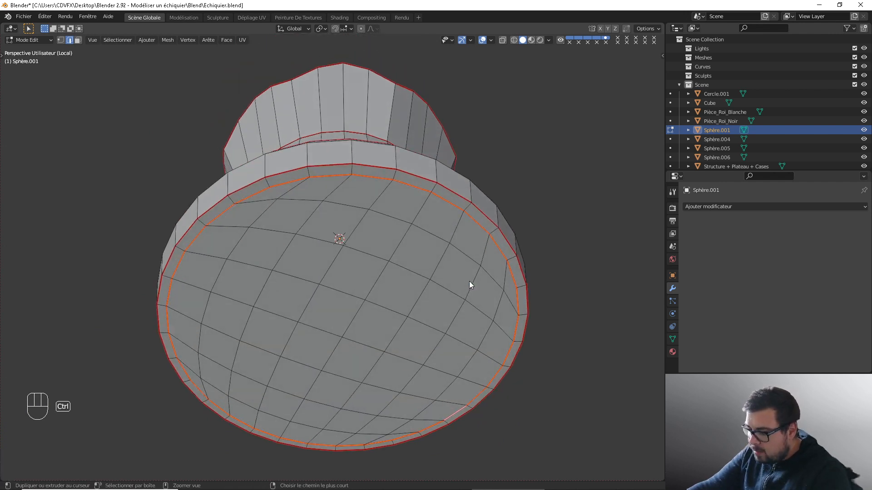
pyautogui.hotkey('ctrl', 'e')
pyautogui.click(440, 289)
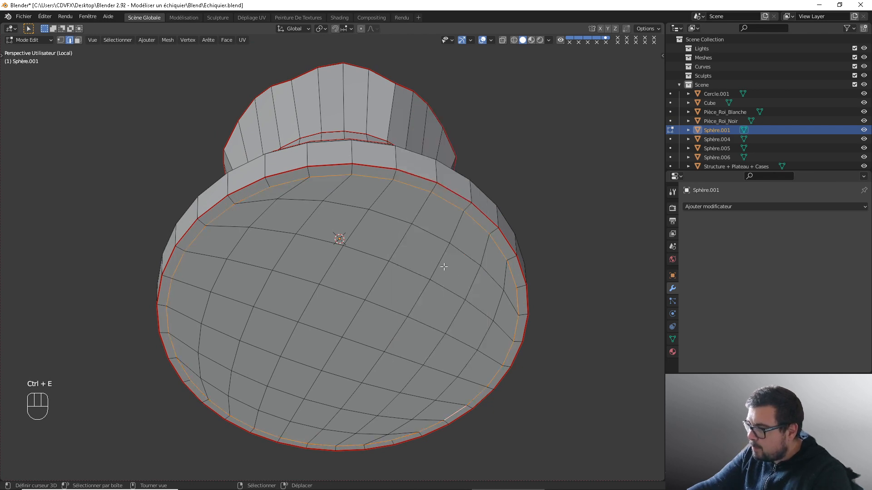
# Select the two edge loops bounding the upper face of the base collar and clear their seams.
pyautogui.moveTo(444, 266); pyautogui.dragTo(349, 370, button='middle')
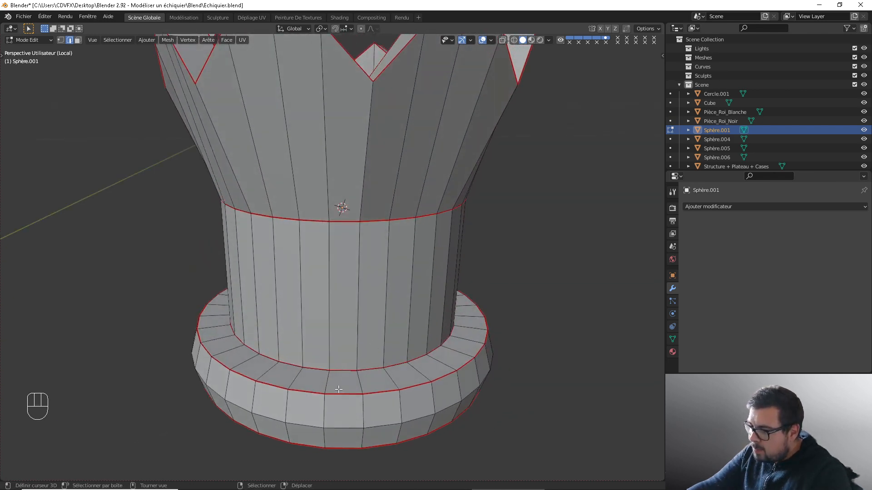
pyautogui.keyDown('alt'); pyautogui.keyDown('shift'); pyautogui.rightClick(342, 383); pyautogui.keyUp('shift'); pyautogui.keyUp('alt')
pyautogui.keyDown('alt'); pyautogui.keyDown('shift'); pyautogui.rightClick(344, 369); pyautogui.keyUp('shift'); pyautogui.keyUp('alt')
pyautogui.hotkey('ctrl', 'e')
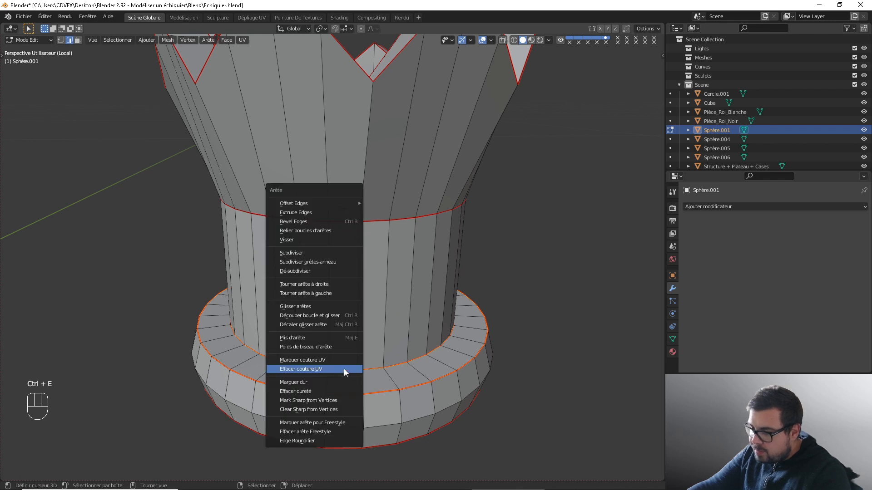
pyautogui.click(321, 371)
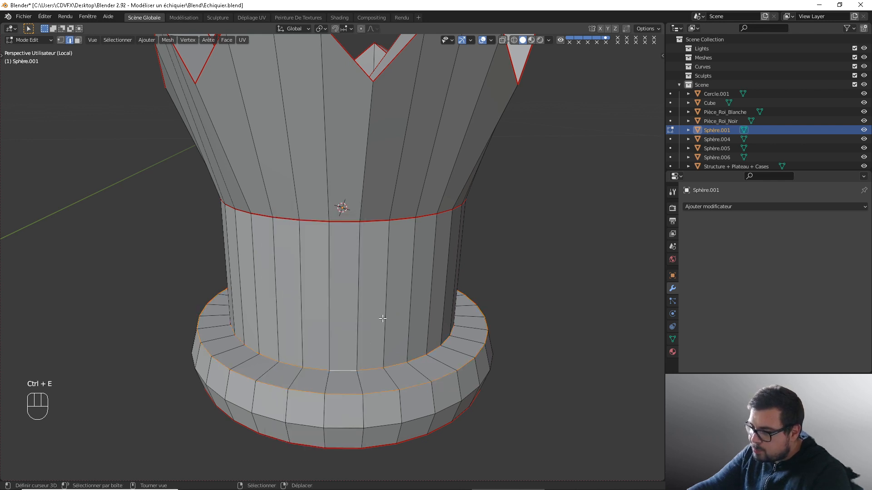
# Clear the seam from the edge loop where the flared crown meets the cylindrical neck.
pyautogui.keyDown('shift'); pyautogui.moveTo(389, 210); pyautogui.dragTo(380, 258, button='middle'); pyautogui.keyUp('shift')
pyautogui.keyDown('alt'); pyautogui.rightClick(340, 278); pyautogui.keyUp('alt')
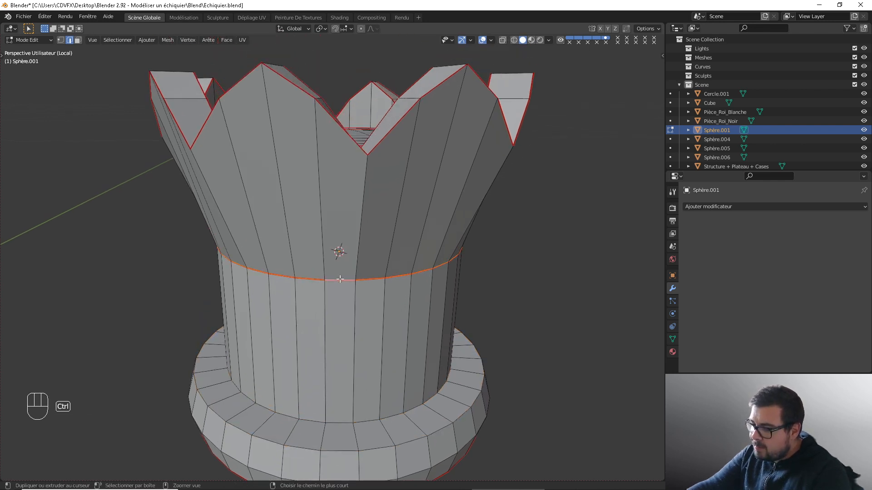
pyautogui.hotkey('ctrl', 'e')
pyautogui.click(339, 279)
# Select the outer edge loop around the crown's inner floor and clear its seam.
pyautogui.moveTo(380, 198); pyautogui.dragTo(356, 293, button='middle')
pyautogui.moveTo(370, 307); pyautogui.dragTo(474, 170, button='middle')
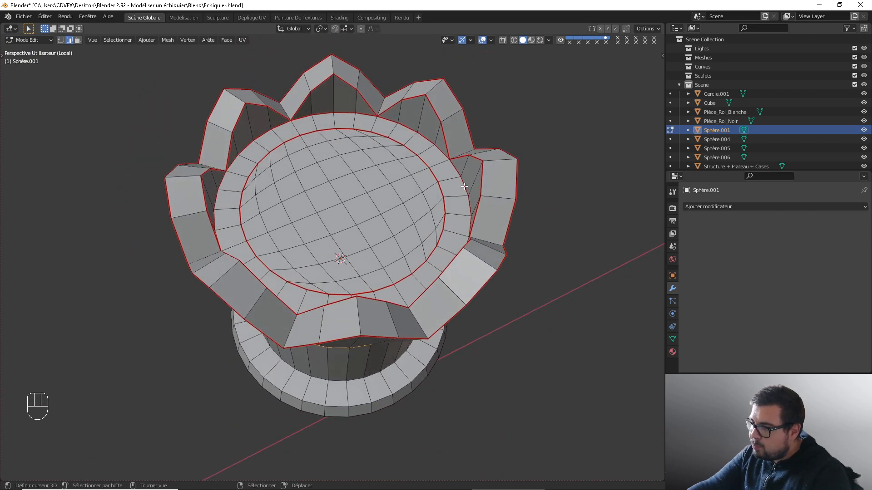
pyautogui.keyDown('alt'); pyautogui.keyDown('shift'); pyautogui.click(464, 187); pyautogui.keyUp('shift'); pyautogui.keyUp('alt')
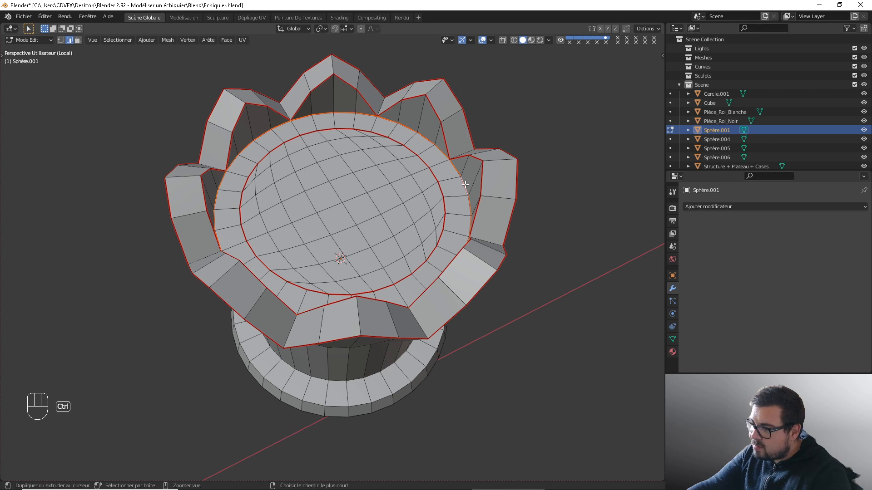
pyautogui.hotkey('ctrl', 'e')
pyautogui.click(439, 200)
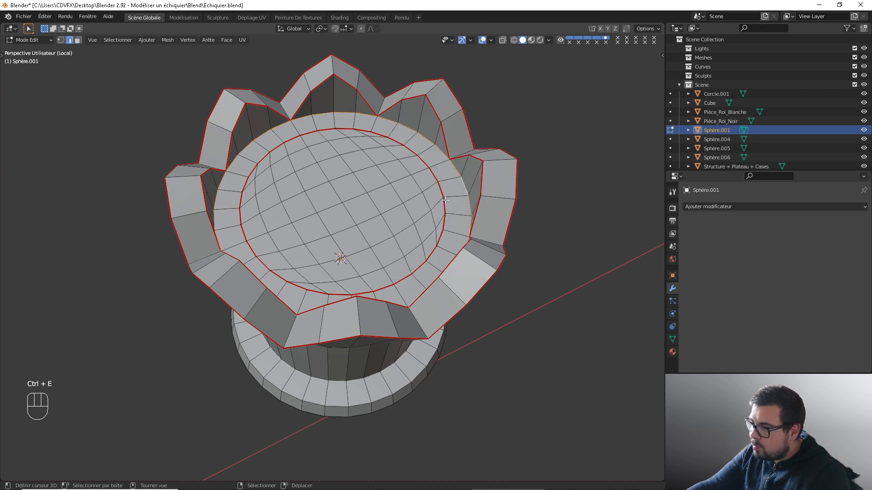
# Select the complete edge ring around the gridded centre of the crown's floor and clear its seam.
pyautogui.keyDown('alt'); pyautogui.keyDown('shift'); pyautogui.click(446, 204); pyautogui.keyUp('shift'); pyautogui.keyUp('alt')
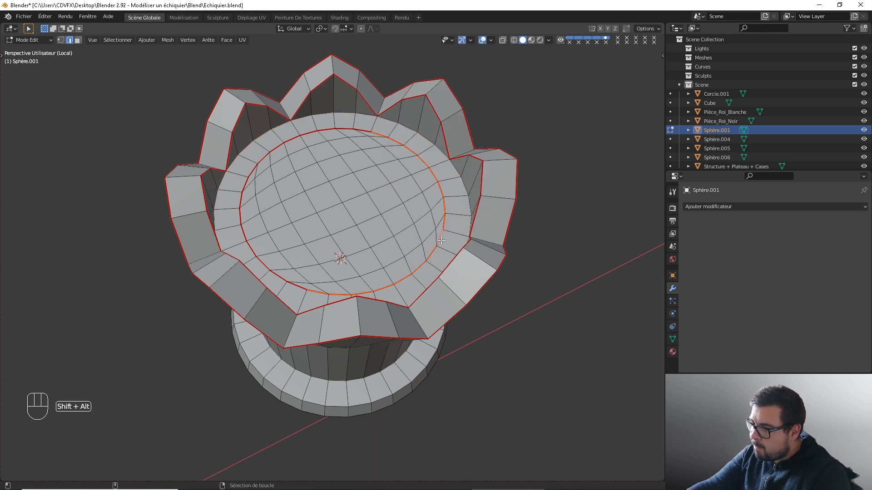
pyautogui.moveTo(445, 204); pyautogui.dragTo(337, 301, button='middle')
pyautogui.keyDown('alt'); pyautogui.keyDown('shift'); pyautogui.click(288, 319); pyautogui.keyUp('shift'); pyautogui.keyUp('alt')
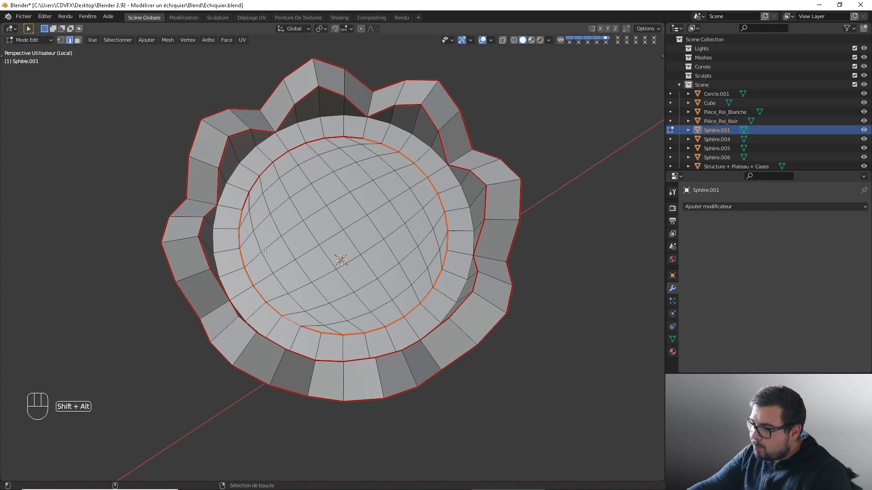
pyautogui.keyDown('alt'); pyautogui.keyDown('shift'); pyautogui.click(258, 198); pyautogui.keyUp('shift'); pyautogui.keyUp('alt')
pyautogui.hotkey('ctrl', 'e')
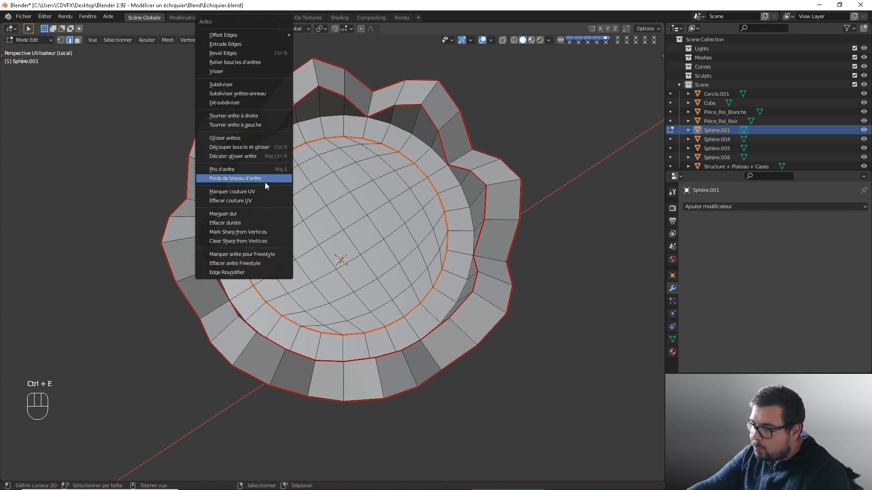
pyautogui.click(243, 192)
# Examine the crown's rim and inner floor from several angles to check the remaining seams.
pyautogui.moveTo(349, 211); pyautogui.dragTo(420, 187, button='middle')
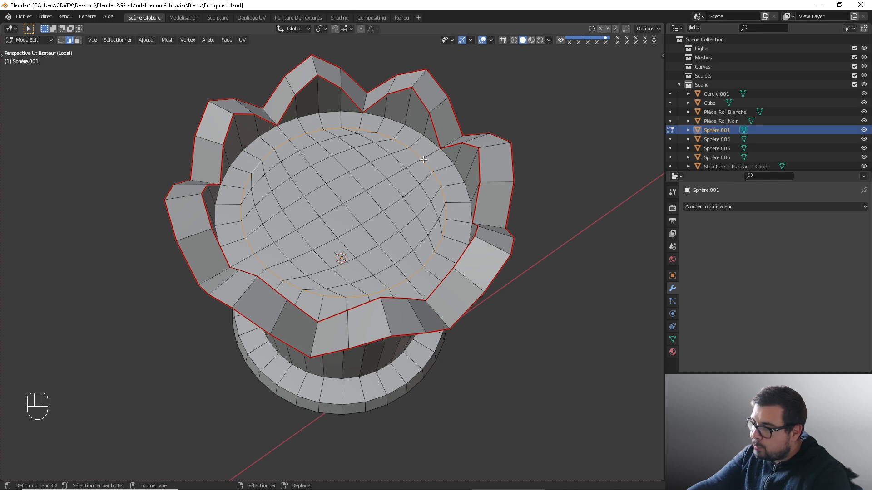
pyautogui.moveTo(424, 160); pyautogui.dragTo(396, 159, button='middle')
pyautogui.moveTo(492, 229); pyautogui.dragTo(412, 235, button='middle')
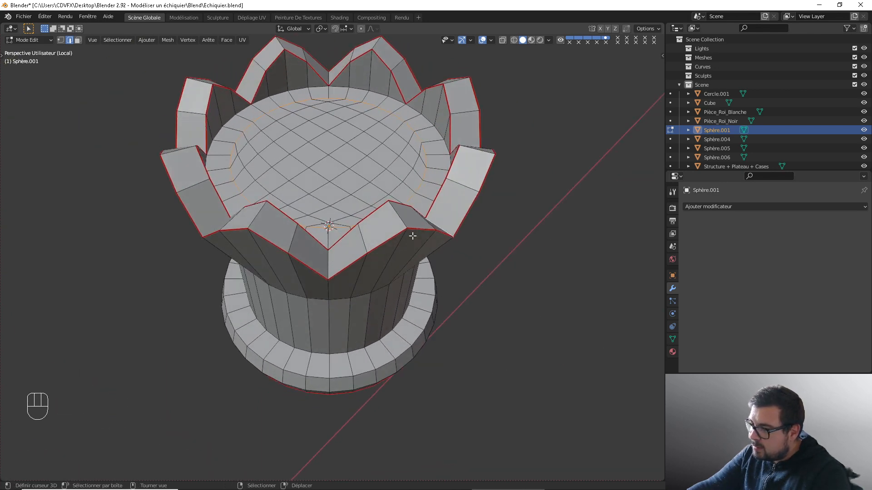
pyautogui.hotkey('ctrl', 'z')
pyautogui.hotkey('ctrl', 'z')
pyautogui.moveTo(459, 180); pyautogui.dragTo(388, 180, button='middle')
pyautogui.moveTo(384, 249); pyautogui.dragTo(374, 252, button='middle')
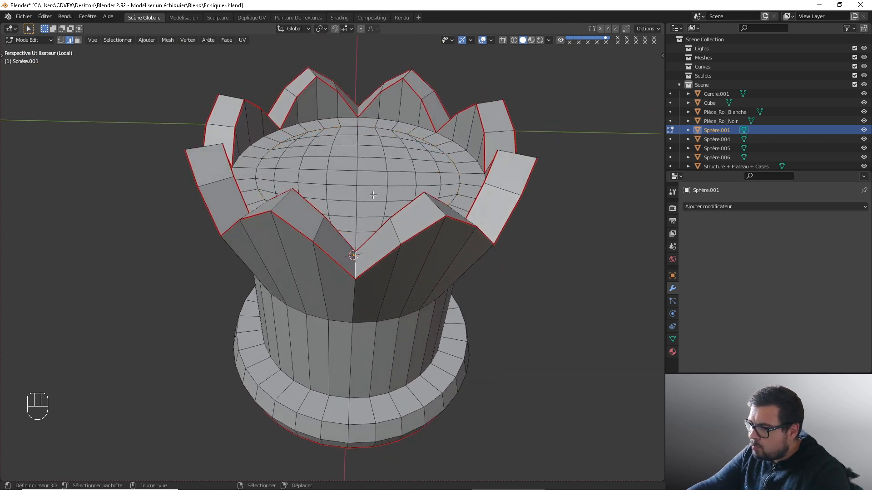
pyautogui.press('KP_1')
pyautogui.moveTo(339, 146); pyautogui.dragTo(350, 200, button='middle')
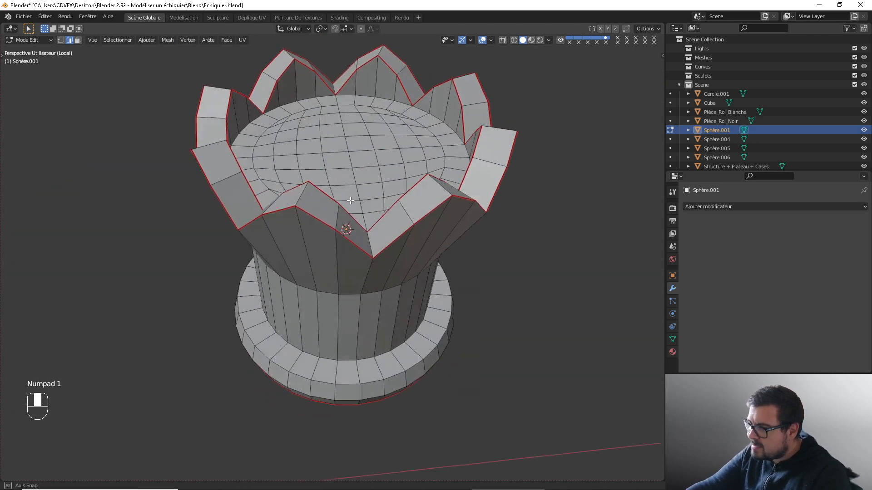
# Select the vertical edge line from a crown notch down to the base's lower rim and mark it as a seam.
pyautogui.moveTo(414, 282); pyautogui.dragTo(364, 180, button='middle')
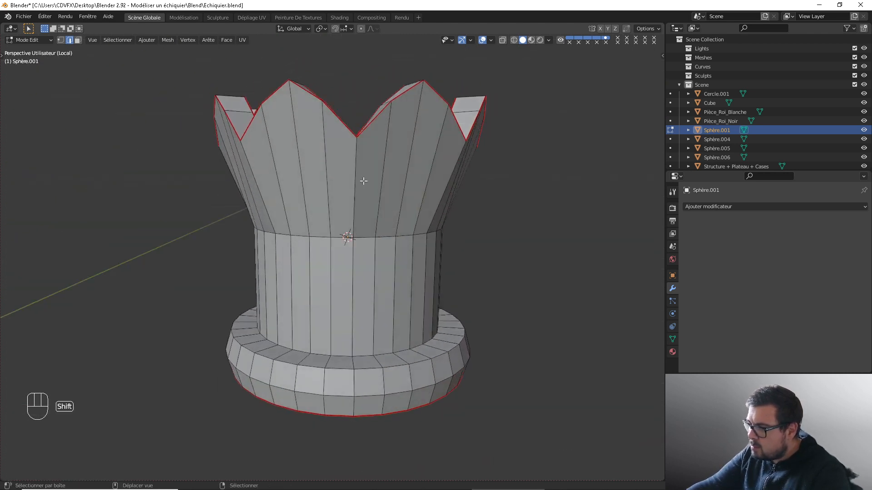
pyautogui.keyDown('shift'); pyautogui.rightClick(362, 182); pyautogui.keyUp('shift')
pyautogui.keyDown('ctrl'); pyautogui.rightClick(355, 321); pyautogui.keyUp('ctrl')
pyautogui.keyDown('shift'); pyautogui.moveTo(362, 349); pyautogui.dragTo(365, 296, button='middle'); pyautogui.keyUp('shift')
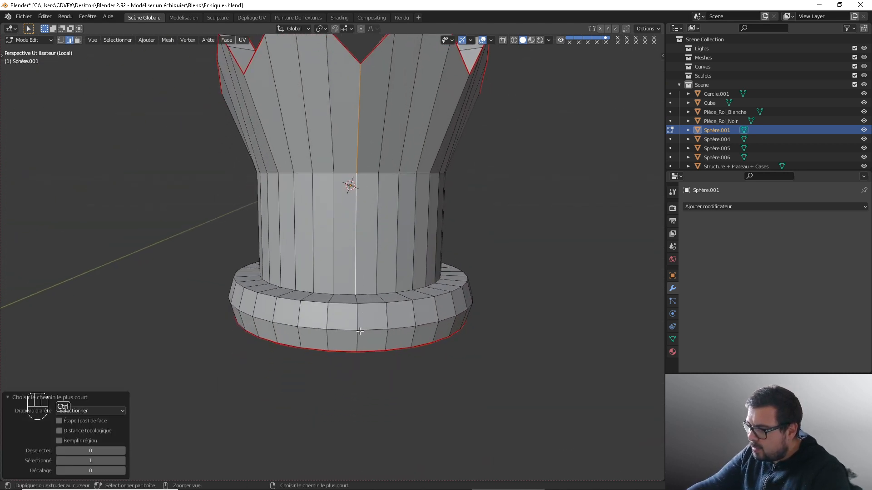
pyautogui.moveTo(360, 331); pyautogui.dragTo(366, 290, button='middle')
pyautogui.hotkey('ctrl', 'e')
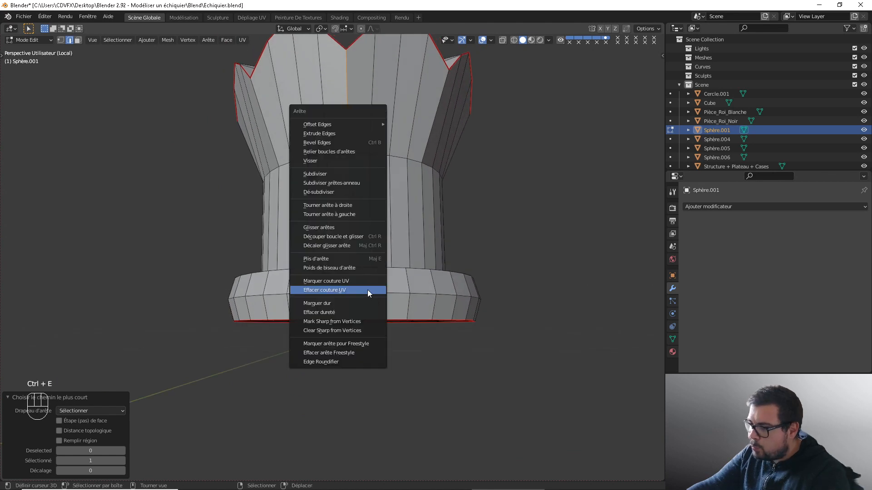
pyautogui.click(344, 281)
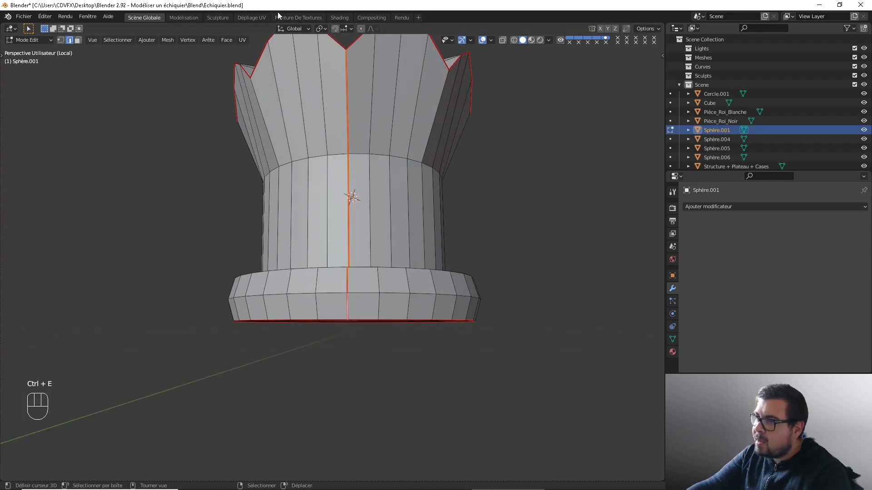
# Switch to the UV editing workspace, isolate the crown in local view and unwrap its whole mesh.
pyautogui.click(251, 17)
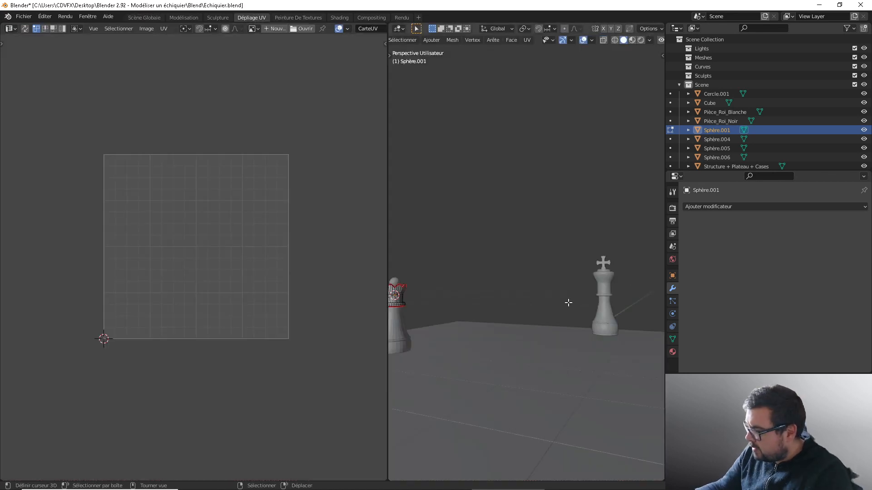
pyautogui.press('/')
pyautogui.press('a')
pyautogui.click(561, 242)
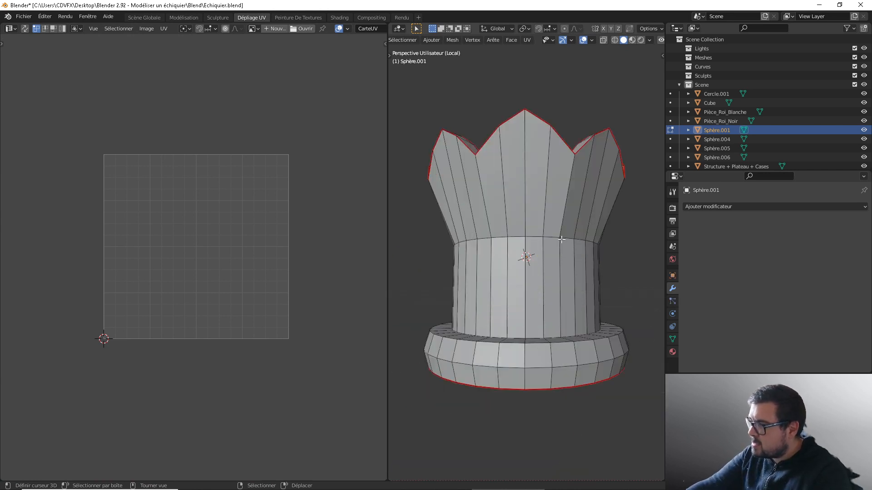
pyautogui.press('a')
pyautogui.click(559, 187)
pyautogui.press('u')
pyautogui.click(548, 171)
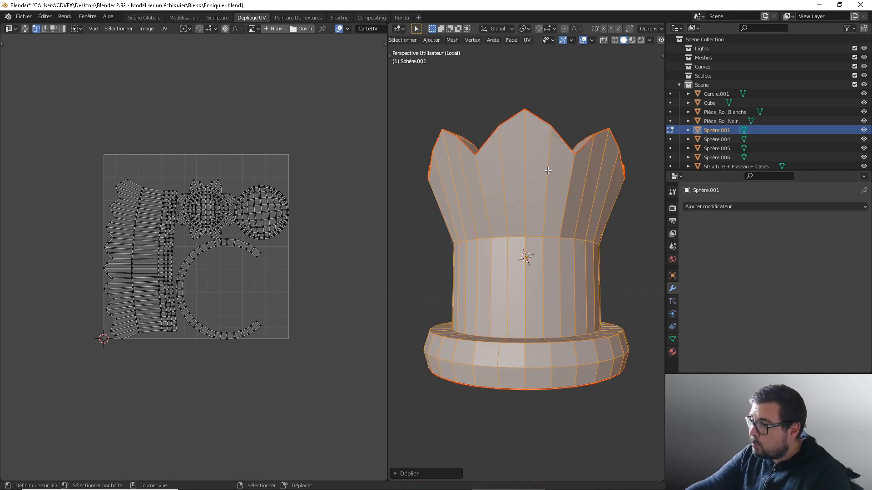
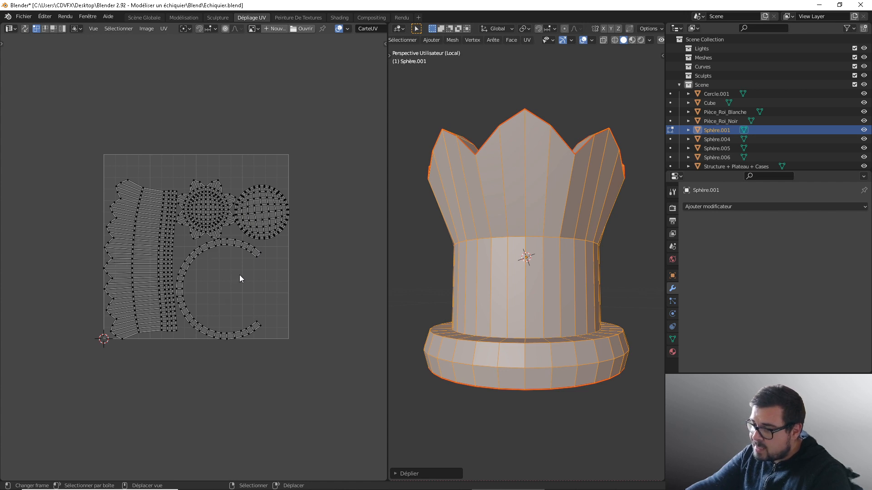
# Straighten the curved rim strip and the large side-wall UV island with Rectify.
pyautogui.press('l')
pyautogui.press('q')
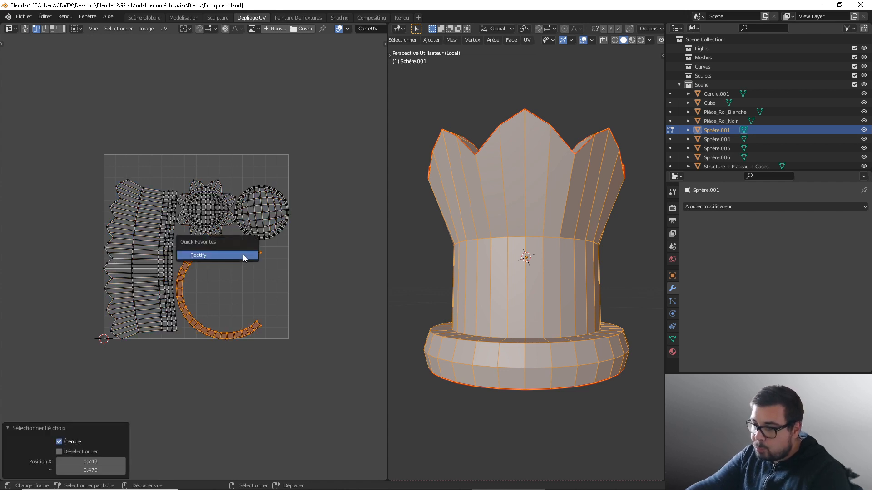
pyautogui.click(230, 255)
pyautogui.hotkey('alt', 'a')
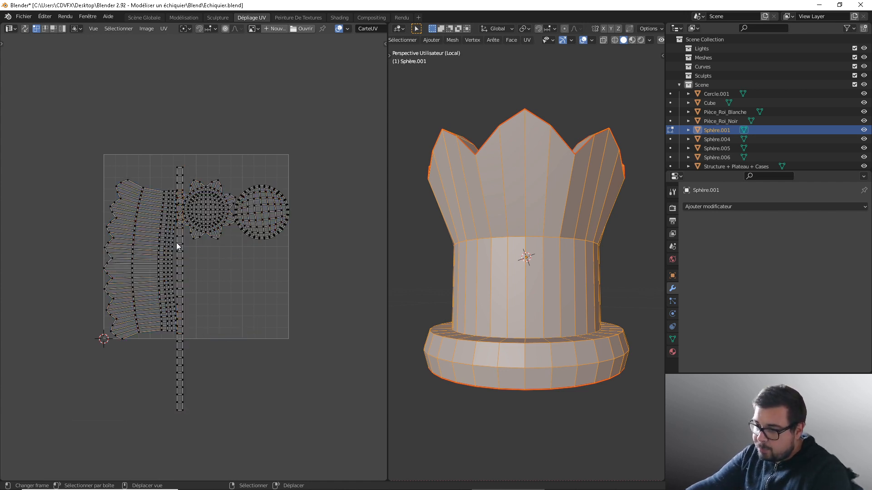
pyautogui.press('l')
pyautogui.press('q')
pyautogui.click(148, 239)
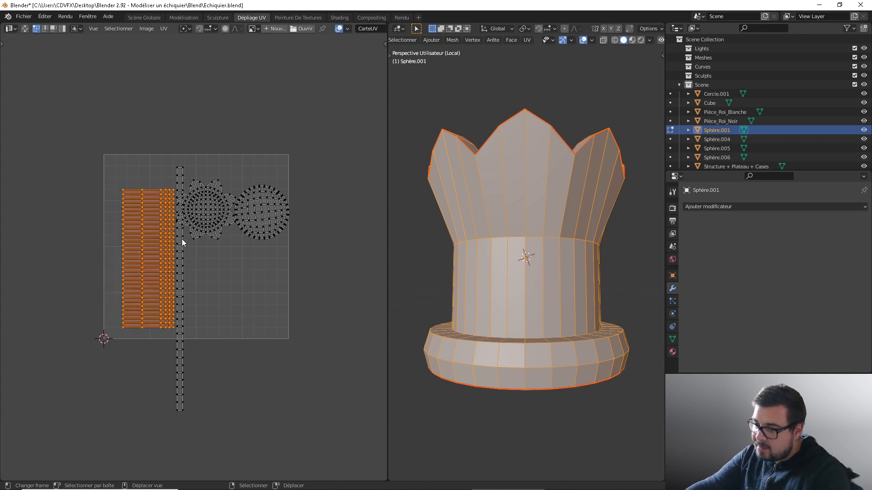
pyautogui.hotkey('alt', 'a')
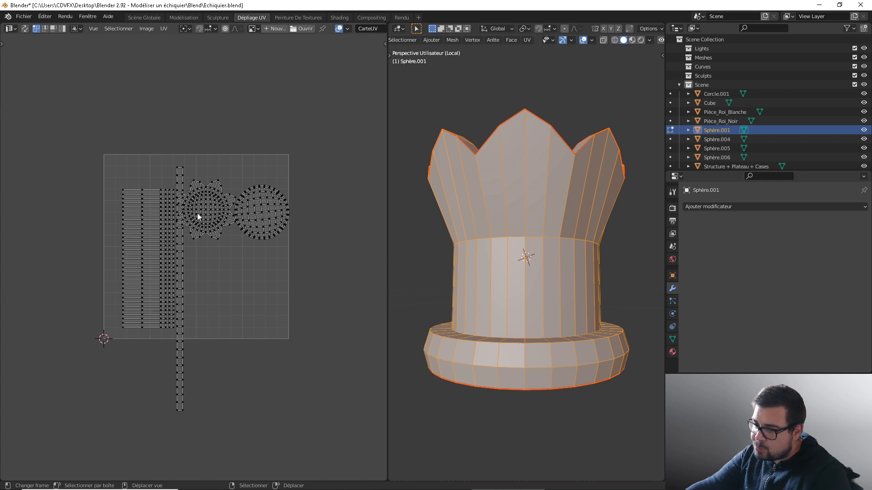
# Select all UV islands, average their scale and pack them with rotation and a 0.001 margin.
pyautogui.press('a')
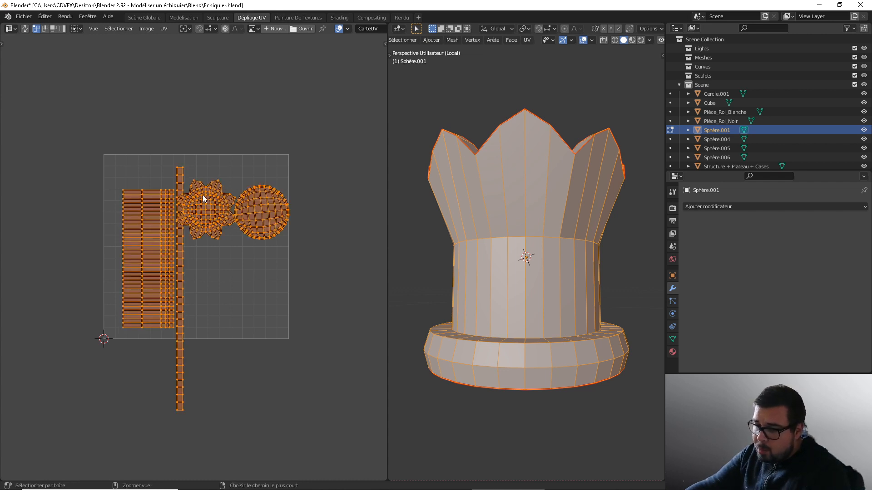
pyautogui.hotkey('ctrl', 'a')
pyautogui.hotkey('ctrl', 'p')
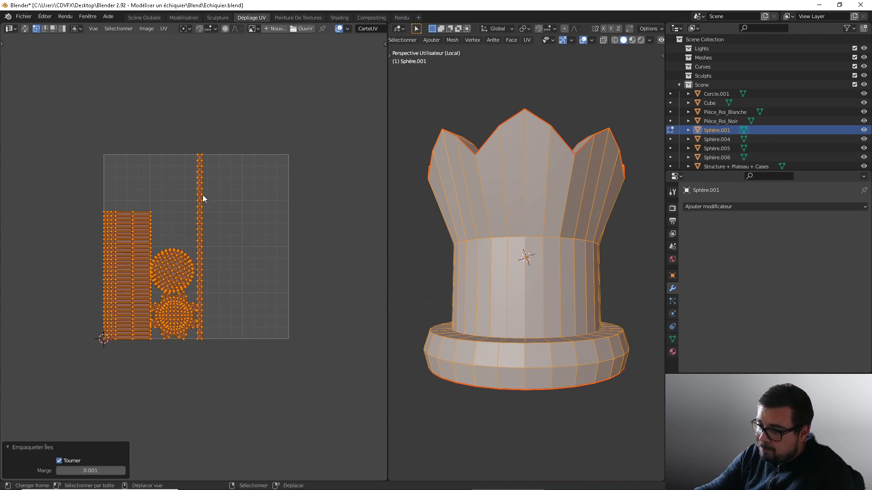
# In object mode, apply the crown's rotation and scale and set its origin to its geometry.
pyautogui.press('Tab')
pyautogui.hotkey('ctrl', 'alt', 'shift', 'c')
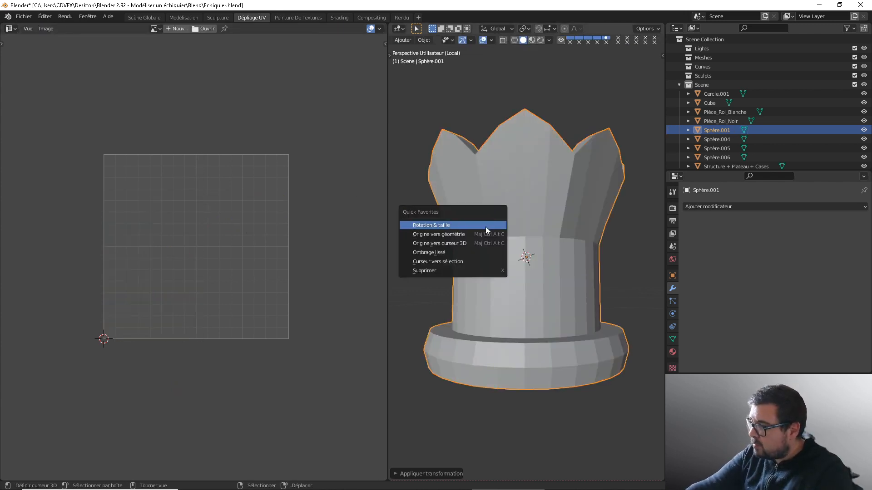
pyautogui.click(465, 238)
# Unwrap the crown's whole mesh again in edit mode.
pyautogui.press('Tab')
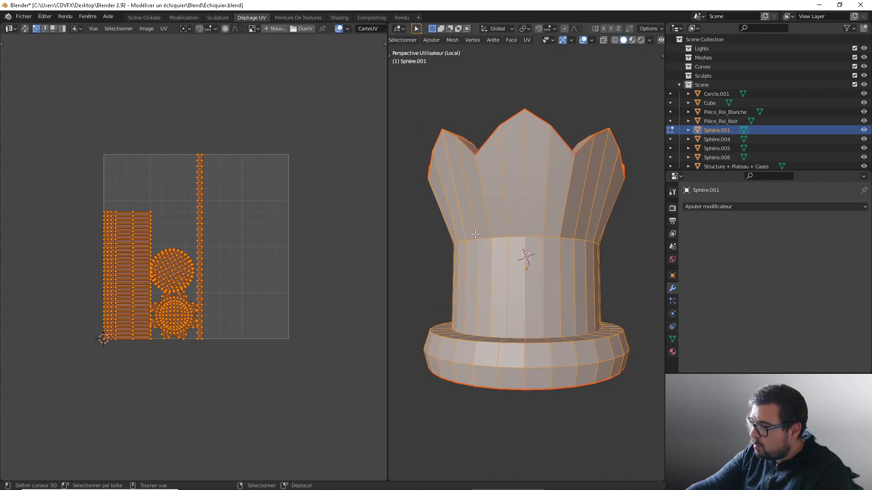
pyautogui.press('u')
pyautogui.click(468, 191)
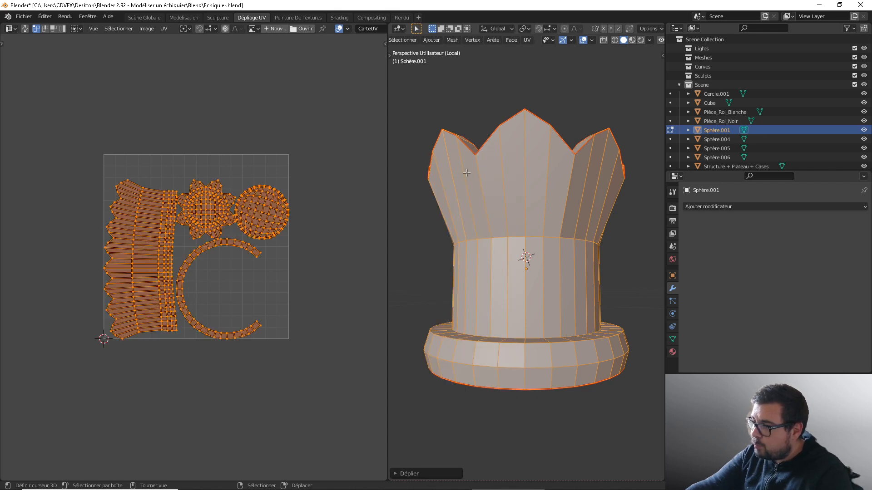
# Rectify the new unwrap's curved rim strip and its large side-wall island into straight grids.
pyautogui.hotkey('alt', 'a')
pyautogui.press('l')
pyautogui.press('q')
pyautogui.click(198, 250)
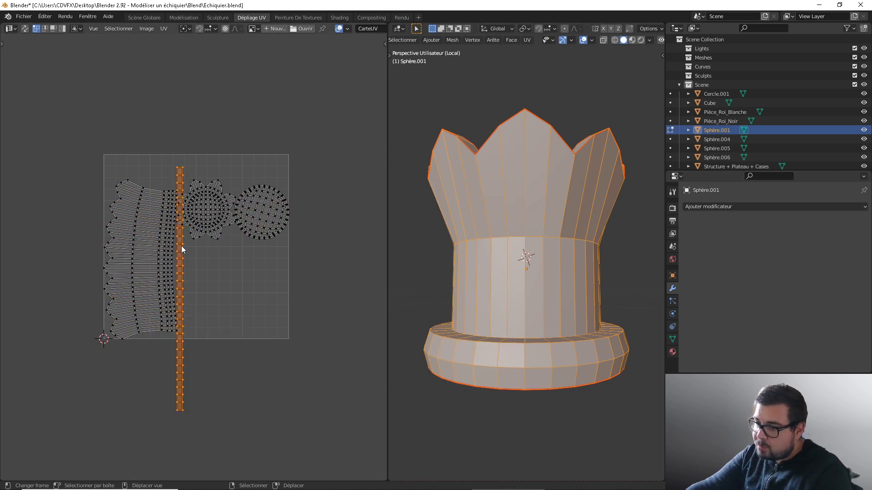
pyautogui.hotkey('alt', 'a')
pyautogui.press('l')
pyautogui.press('q')
pyautogui.click(155, 239)
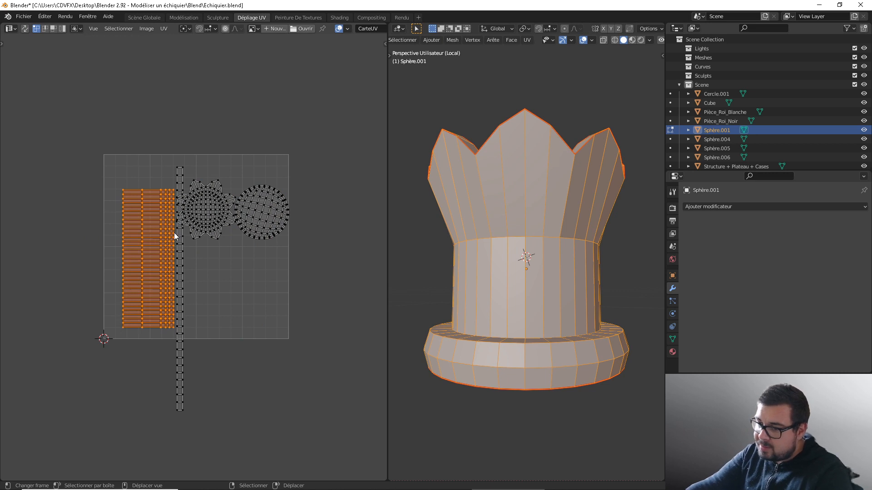
# Even out the scale of all UV islands and pack them with rotation and a 0.001 margin.
pyautogui.hotkey('alt', 'a')
pyautogui.press('a')
pyautogui.hotkey('ctrl', 'p')
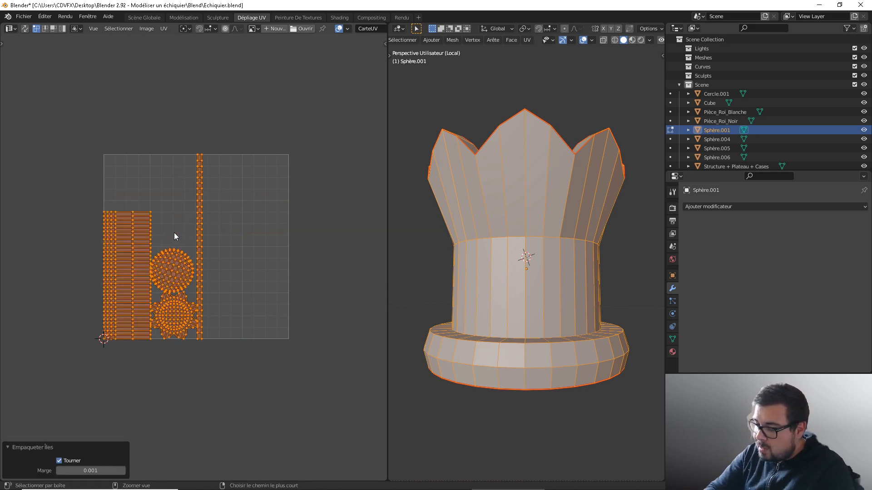
# Return to object mode and leave local view to show the whole crowned chess piece.
pyautogui.press('Tab')
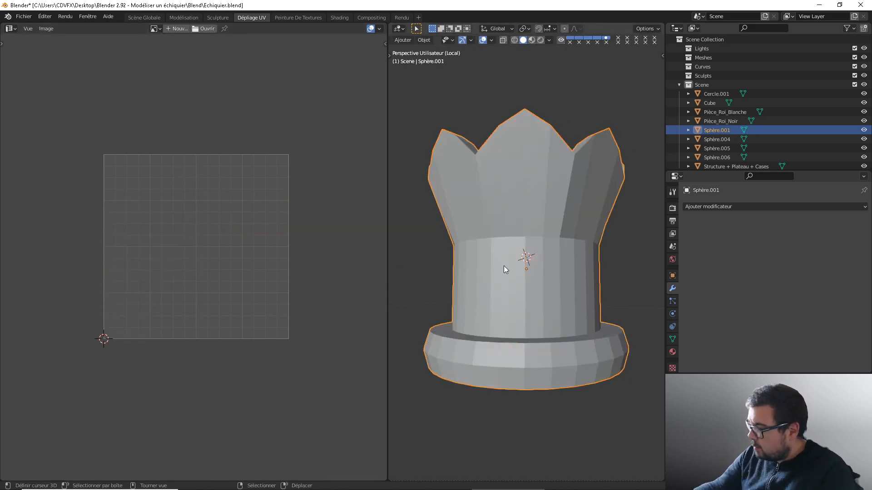
pyautogui.press('KP_Divide')
pyautogui.keyDown('shift'); pyautogui.moveTo(436, 280); pyautogui.dragTo(531, 322, button='middle'); pyautogui.keyUp('shift')
pyautogui.scroll(4, 531, 322)
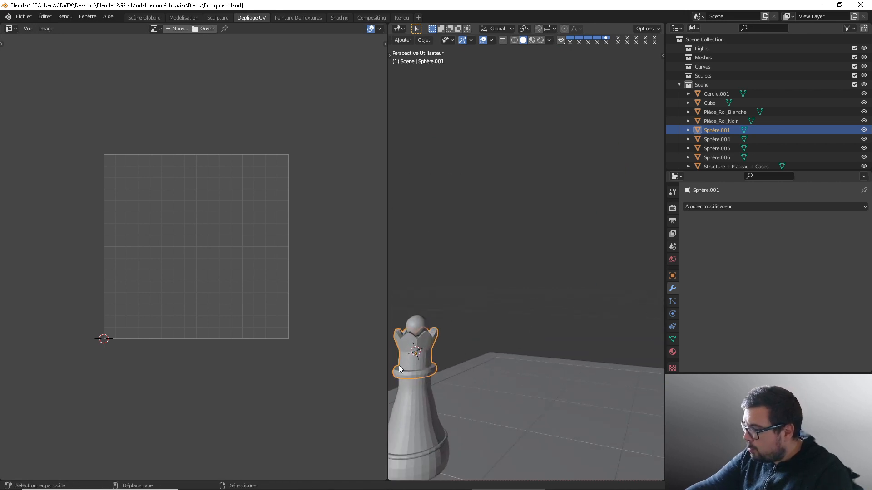
pyautogui.moveTo(399, 365); pyautogui.dragTo(802, 261, button='middle')
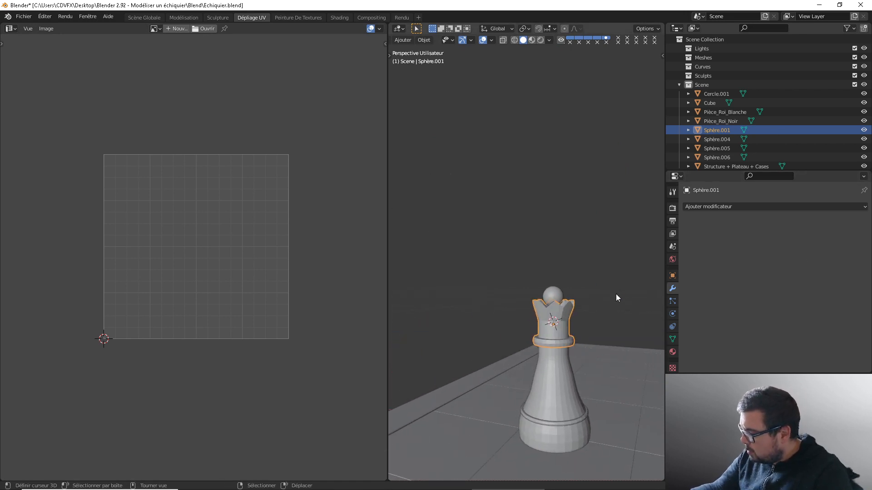
# Add a Subdivision Surface modifier to the queen's crown piece.
pyautogui.press('KP_Decimal')
pyautogui.scroll(1, 554, 324)
pyautogui.scroll(-1, 551, 313)
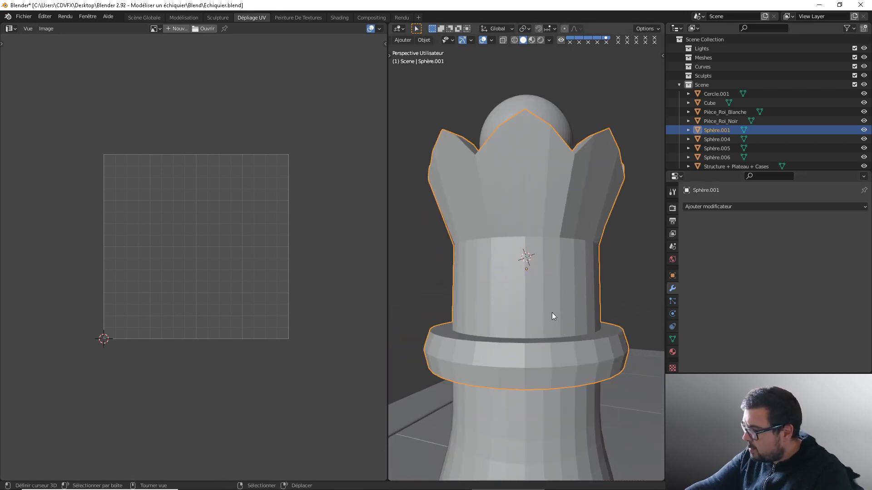
pyautogui.scroll(-2, 552, 315)
pyautogui.moveTo(552, 316)
pyautogui.mouseDown(button='middle')
pyautogui.moveTo(554, 344)
pyautogui.moveTo(547, 318)
pyautogui.mouseUp(button='middle')
pyautogui.moveTo(519, 235); pyautogui.dragTo(526, 265, button='middle')
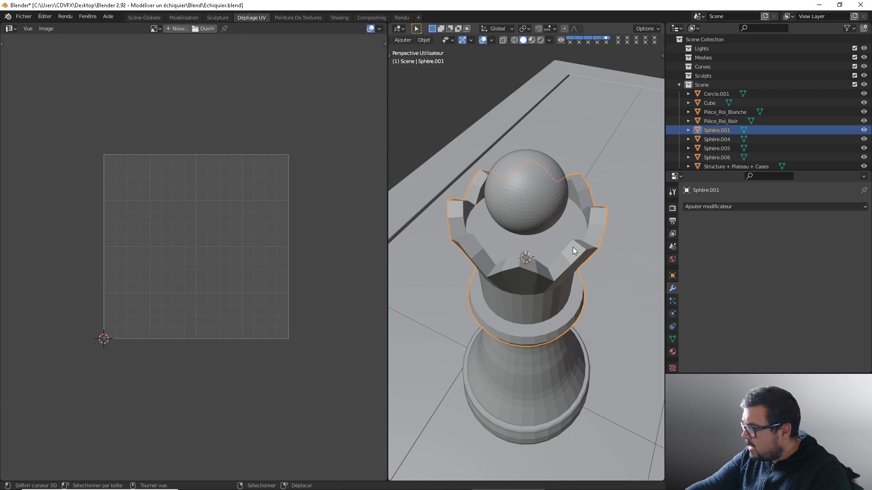
pyautogui.click(723, 207)
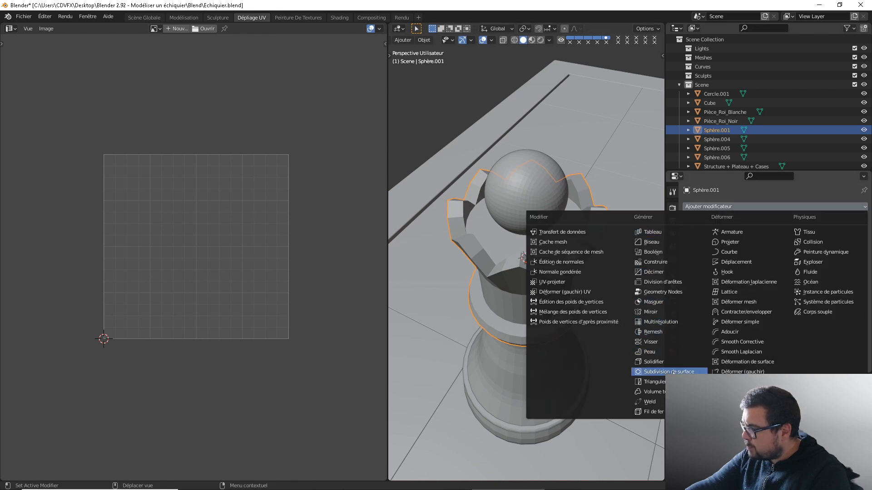
pyautogui.click(667, 372)
pyautogui.moveTo(558, 293); pyautogui.dragTo(571, 219, button='middle')
pyautogui.keyDown('shift'); pyautogui.moveTo(557, 326); pyautogui.dragTo(503, 278, button='middle'); pyautogui.keyUp('shift')
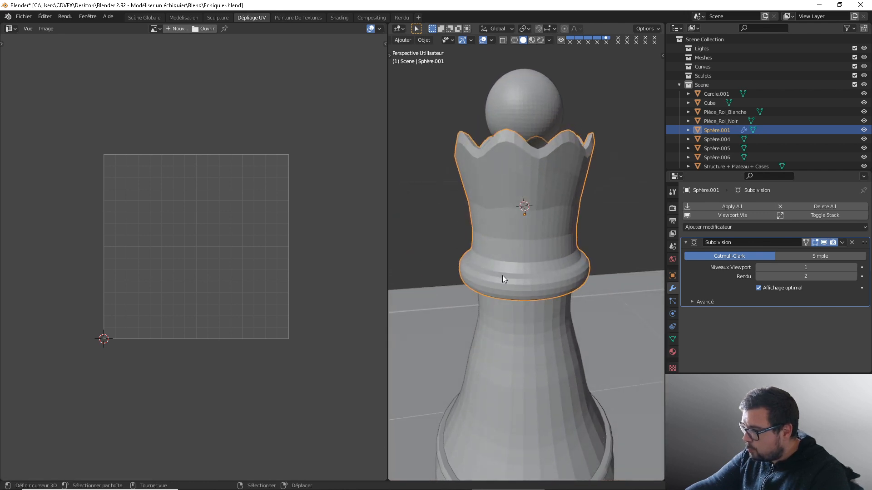
pyautogui.moveTo(563, 266); pyautogui.dragTo(495, 194, button='middle')
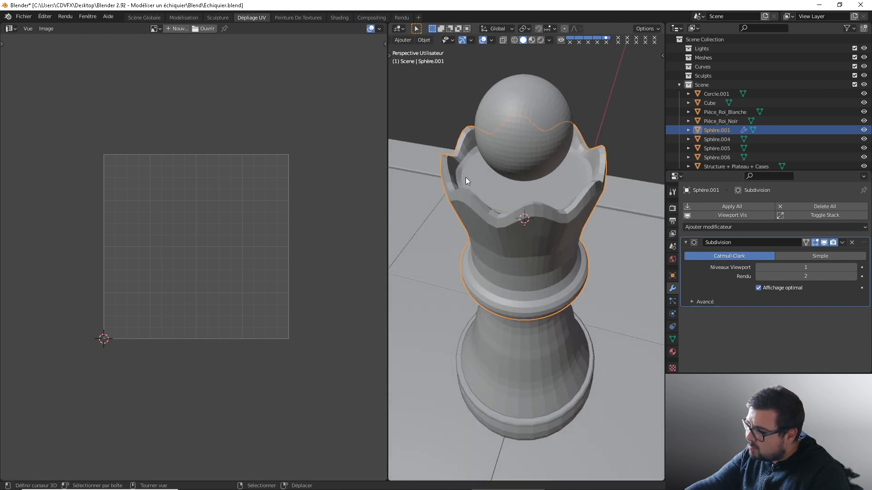
# Isolate the crown in local view, open its mesh for editing, turn off the subdivision's viewport display and clear the selection.
pyautogui.press('KP_Divide')
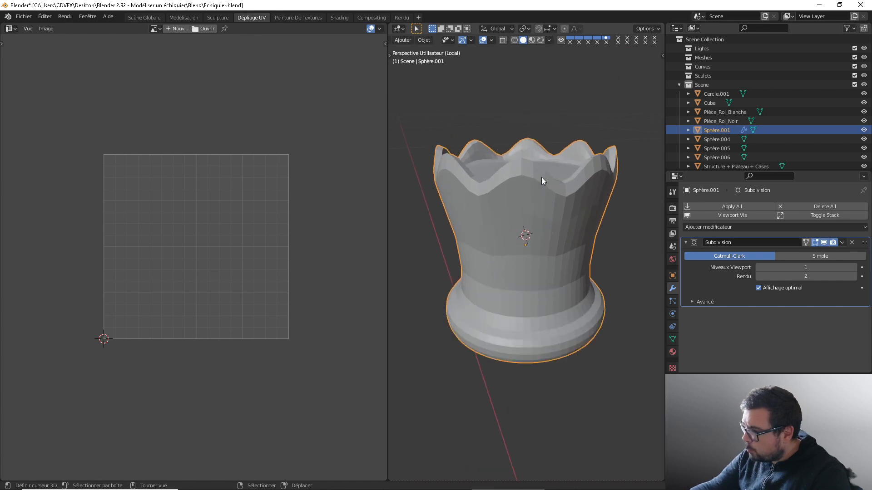
pyautogui.moveTo(541, 170); pyautogui.dragTo(527, 193, button='middle')
pyautogui.press('Tab')
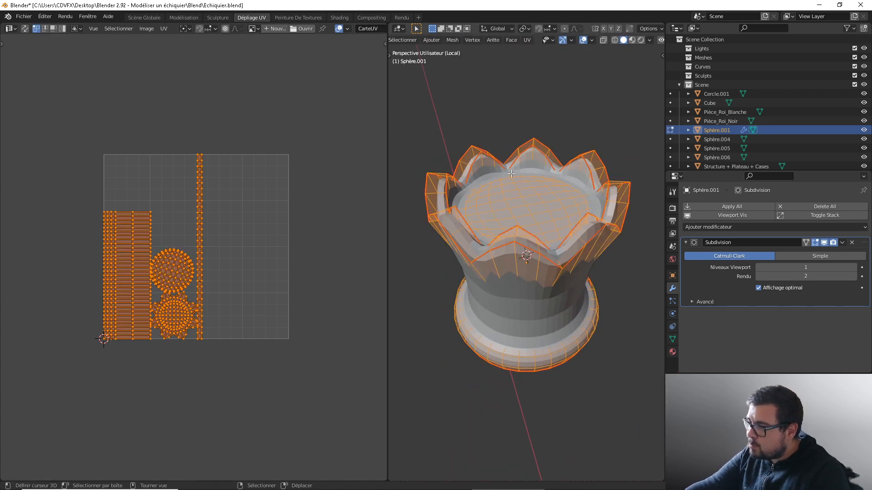
pyautogui.click(824, 243)
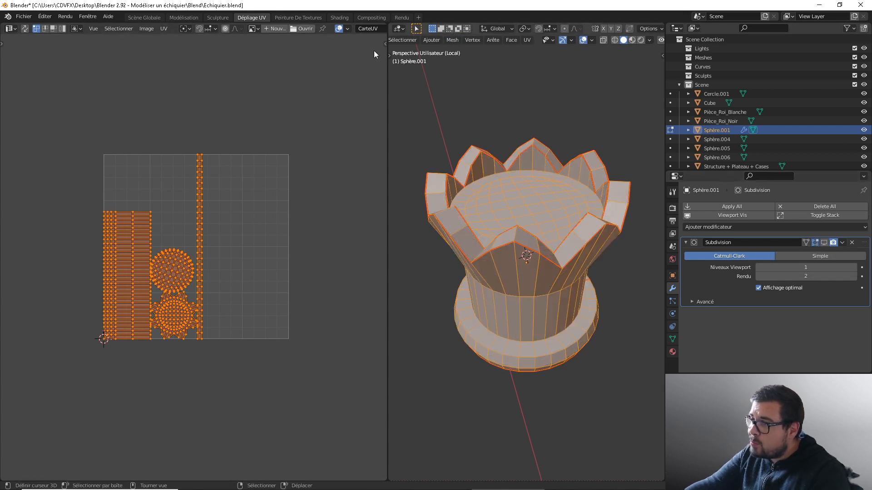
pyautogui.hscroll(-5, 468, 42)
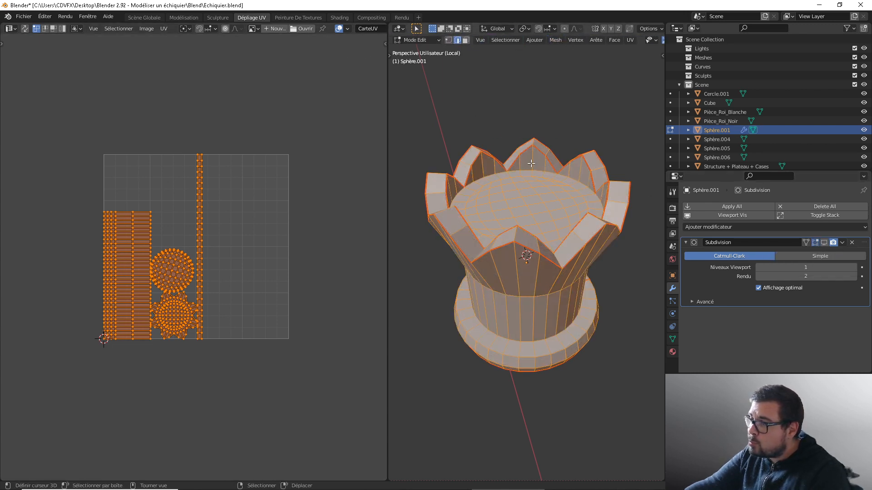
pyautogui.scroll(3, 532, 163)
pyautogui.hotkey('alt', 'a')
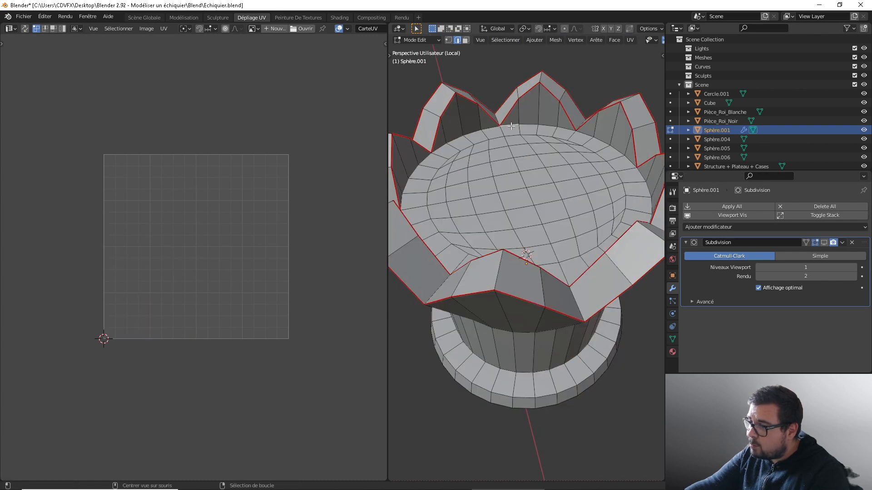
# Bevel the edge loops around the crown's inner disc, neck and collar with 2 segments and a width of about 0.00046 m.
pyautogui.keyDown('alt'); pyautogui.click(511, 126); pyautogui.keyUp('alt')
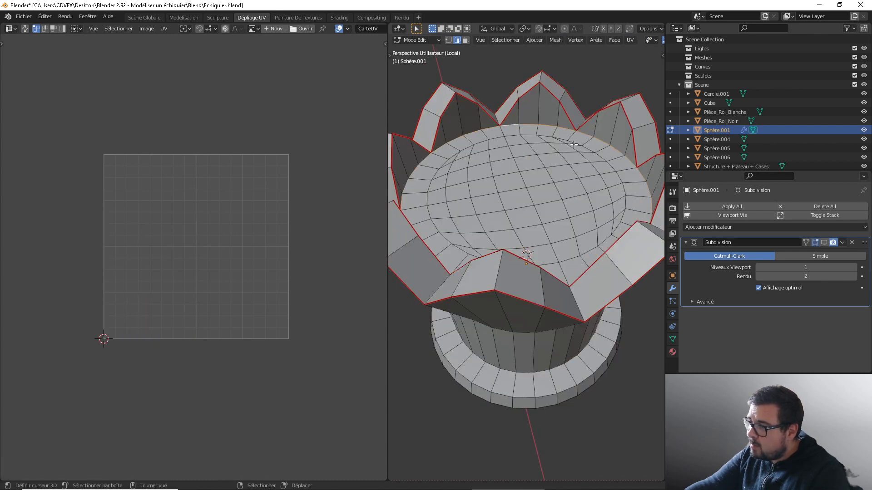
pyautogui.hotkey('ctrl', 'b')
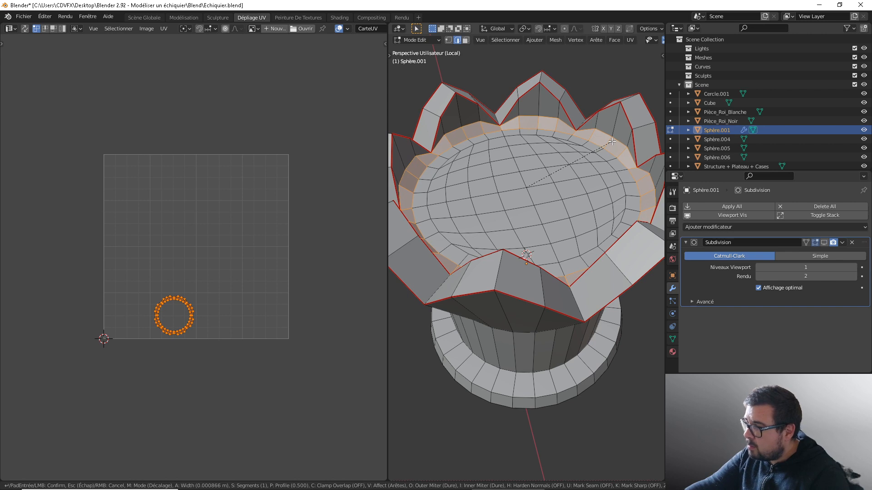
pyautogui.rightClick(511, 142)
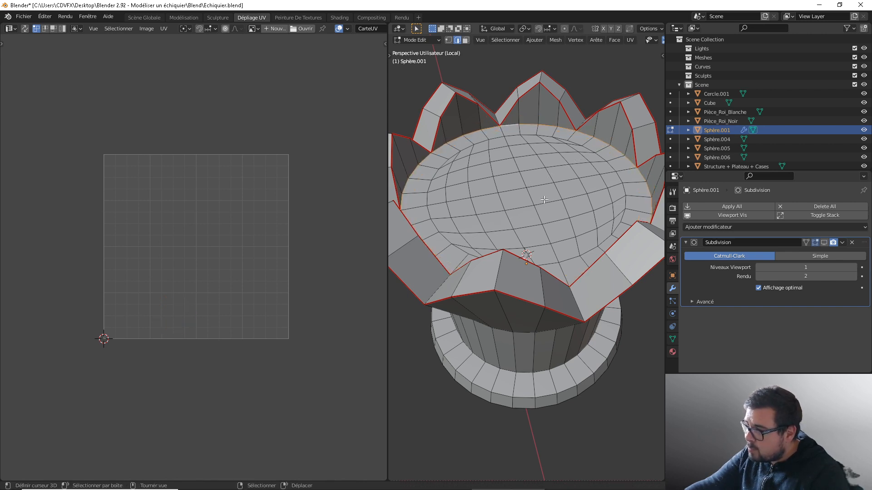
pyautogui.moveTo(543, 200); pyautogui.dragTo(544, 168, button='middle')
pyautogui.keyDown('alt'); pyautogui.click(523, 238); pyautogui.keyUp('alt')
pyautogui.keyDown('shift'); pyautogui.moveTo(523, 273); pyautogui.dragTo(530, 232, button='middle'); pyautogui.keyUp('shift')
pyautogui.moveTo(530, 231); pyautogui.dragTo(529, 236, button='middle')
pyautogui.keyDown('alt'); pyautogui.keyDown('shift'); pyautogui.click(528, 325); pyautogui.keyUp('shift'); pyautogui.keyUp('alt')
pyautogui.keyDown('alt'); pyautogui.keyDown('shift'); pyautogui.click(528, 342); pyautogui.keyUp('shift'); pyautogui.keyUp('alt')
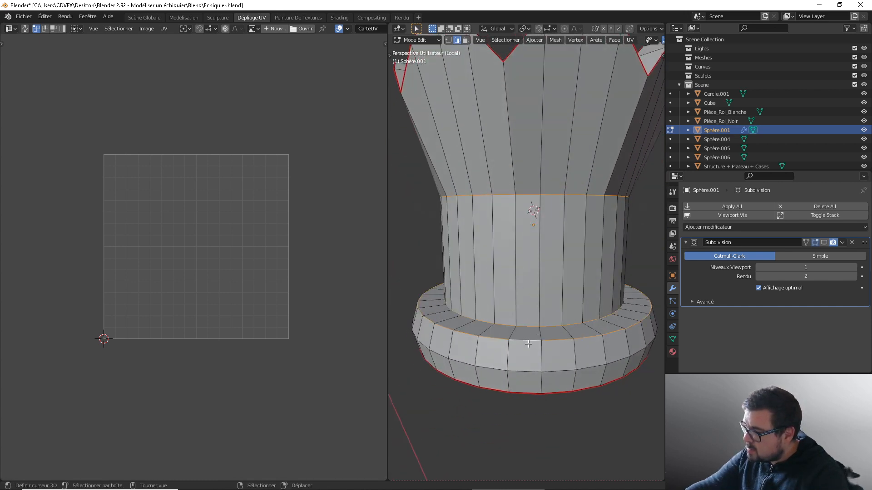
pyautogui.moveTo(528, 344); pyautogui.dragTo(529, 236, button='middle')
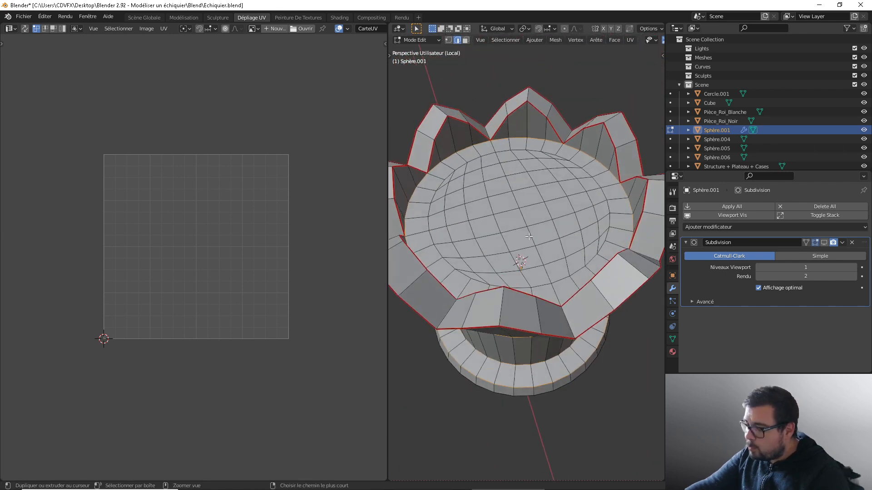
pyautogui.hotkey('ctrl', 'b')
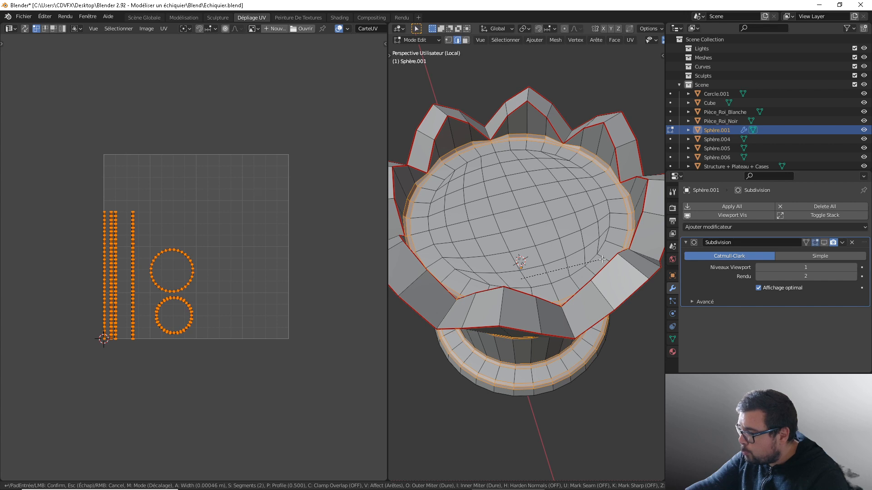
pyautogui.click(601, 259)
pyautogui.moveTo(602, 259); pyautogui.dragTo(600, 221, button='middle')
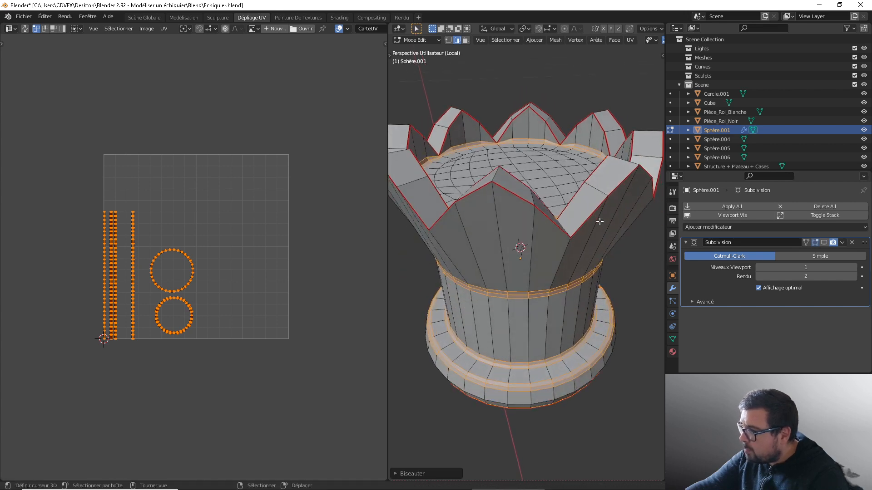
# Return to Object Mode, shade the crown smooth and turn the subdivision's viewport display back on.
pyautogui.press('Tab')
pyautogui.rightClick(600, 220)
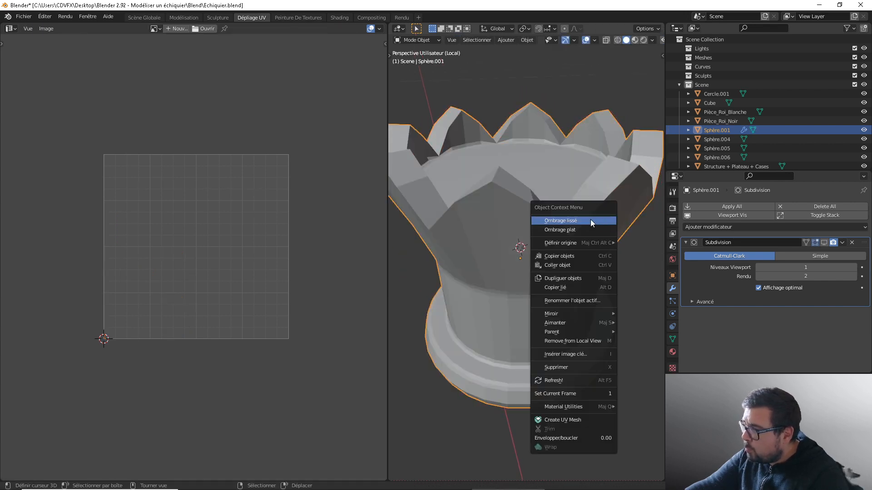
pyautogui.click(590, 219)
pyautogui.click(823, 243)
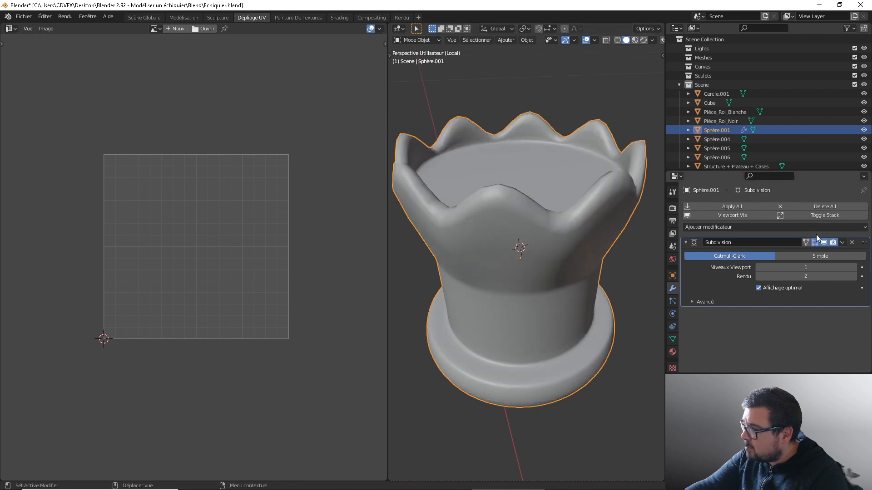
pyautogui.moveTo(539, 204); pyautogui.dragTo(541, 194, button='middle')
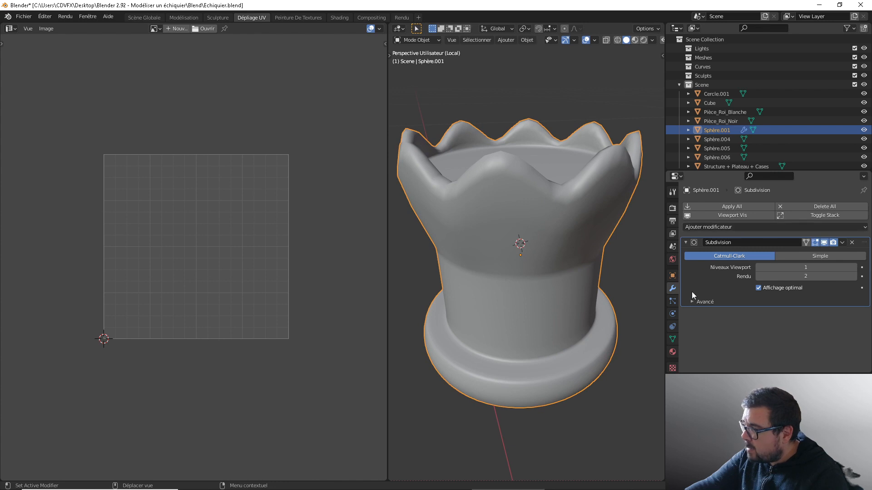
# Enable Auto Smooth for the crown's normals with an angle of 89°.
pyautogui.click(672, 339)
pyautogui.scroll(-1, 701, 332)
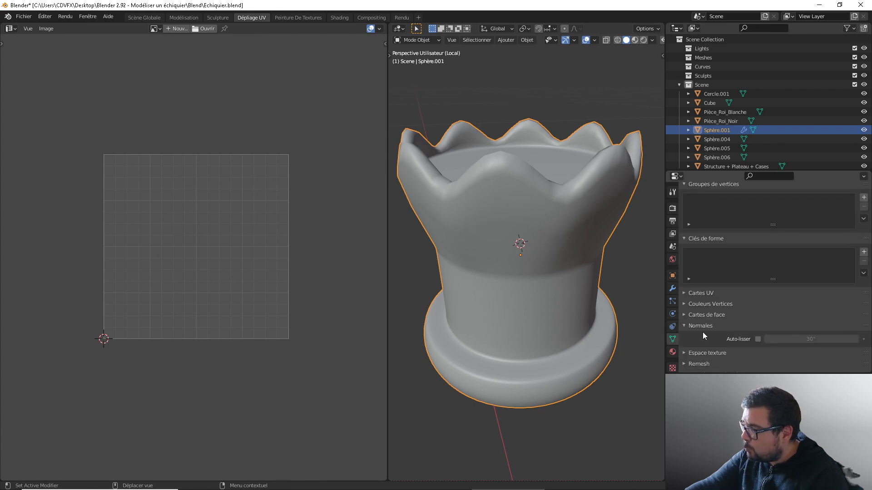
pyautogui.click(758, 340)
pyautogui.click(806, 339)
pyautogui.write('89')
pyautogui.press('Return')
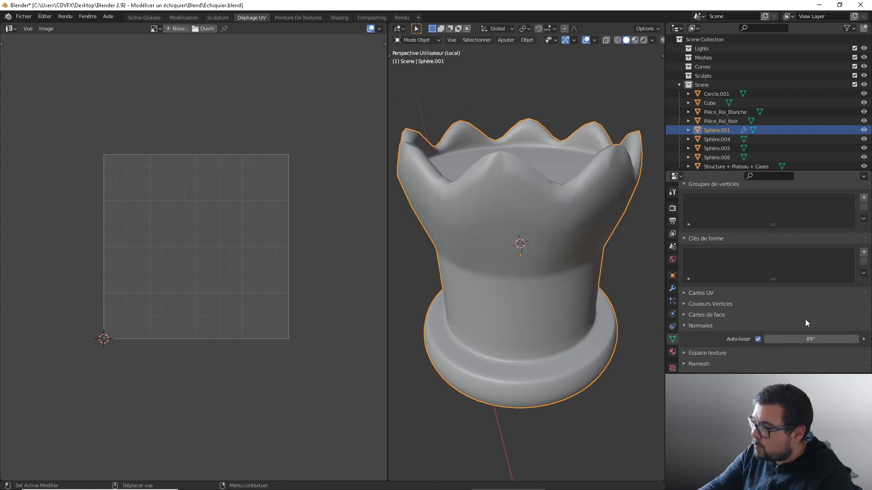
# Add a Weighted Normal modifier to the crown and set its weight to 100.
pyautogui.click(673, 289)
pyautogui.click(757, 227)
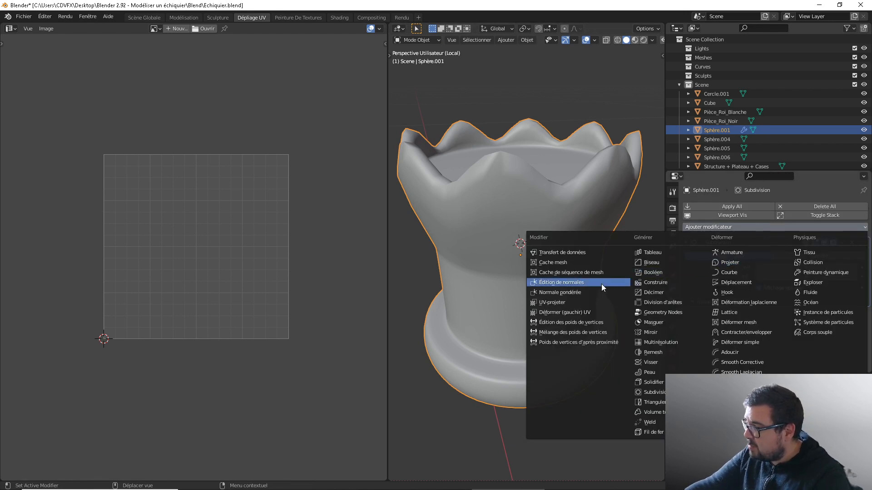
pyautogui.click(586, 292)
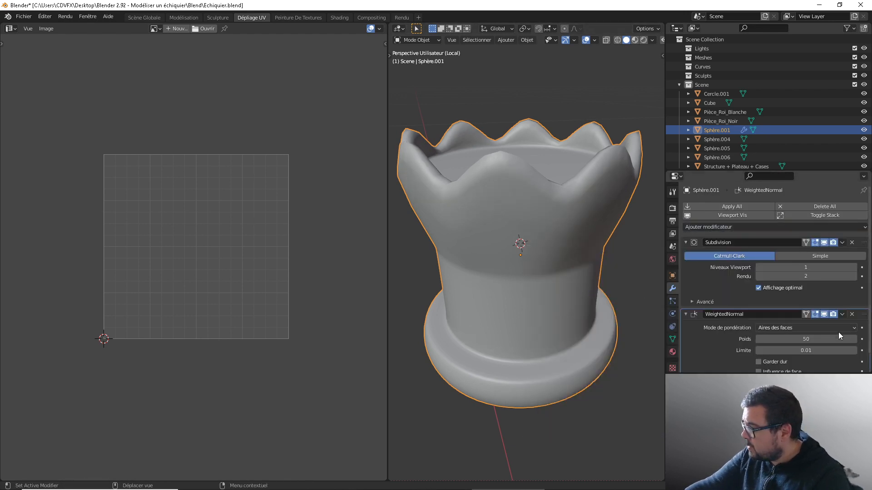
pyautogui.moveTo(838, 338); pyautogui.dragTo(853, 339)
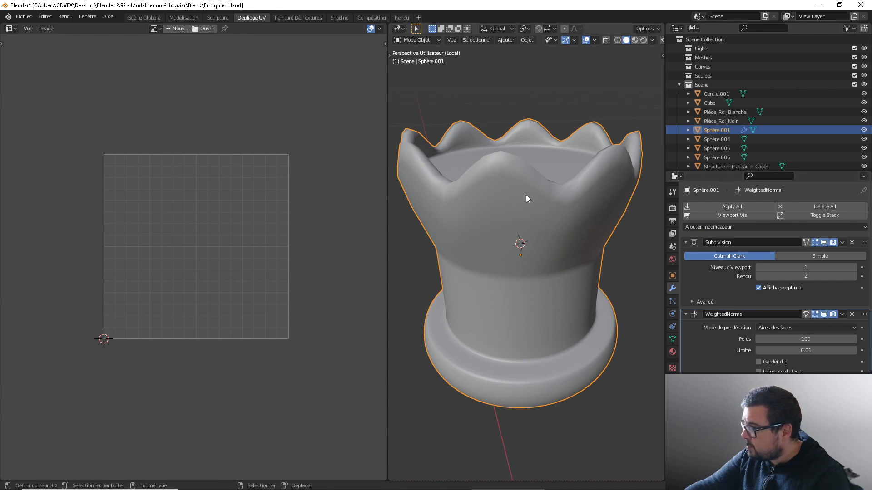
pyautogui.moveTo(526, 195); pyautogui.dragTo(569, 219, button='middle')
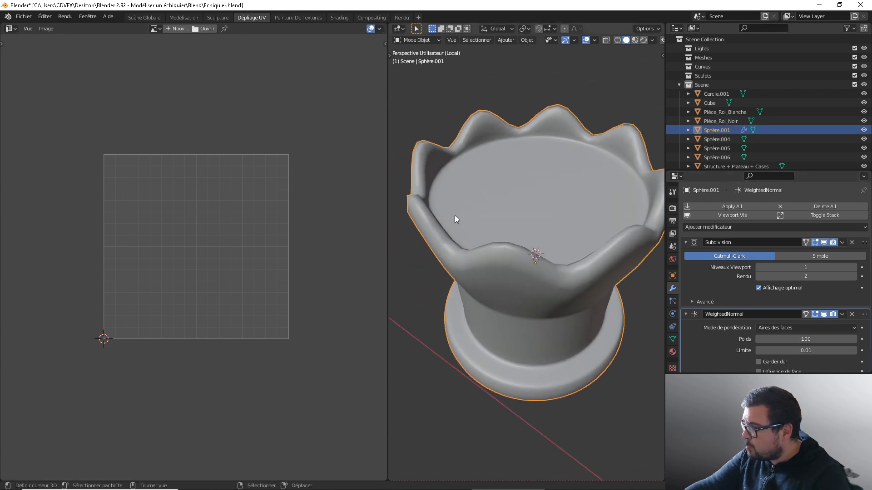
# In Edit Mode, select the inner and outer zigzag edge loops along the crown's rim.
pyautogui.press('Tab')
pyautogui.moveTo(462, 219); pyautogui.dragTo(437, 207, button='middle')
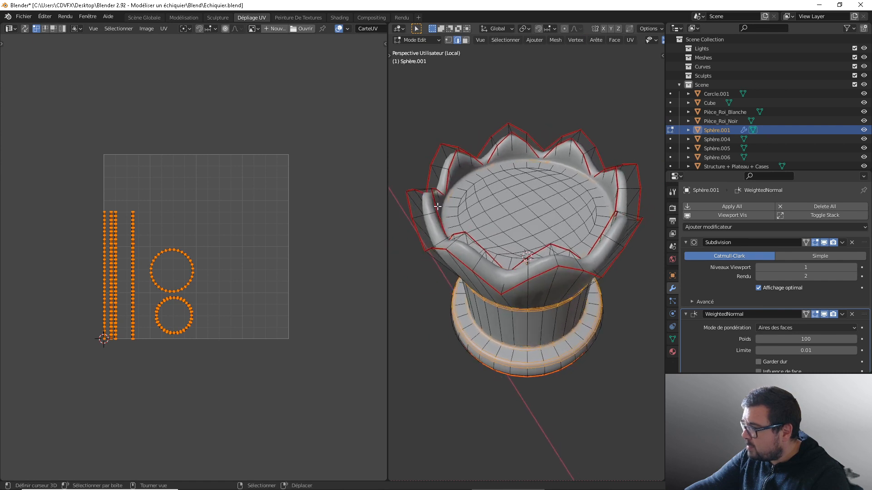
pyautogui.keyDown('alt'); pyautogui.click(434, 204); pyautogui.keyUp('alt')
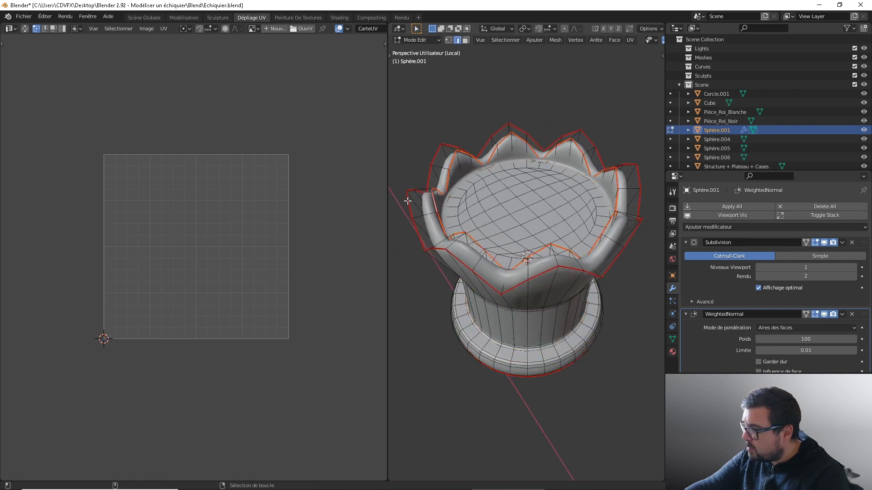
pyautogui.hotkey('ctrl', 'b')
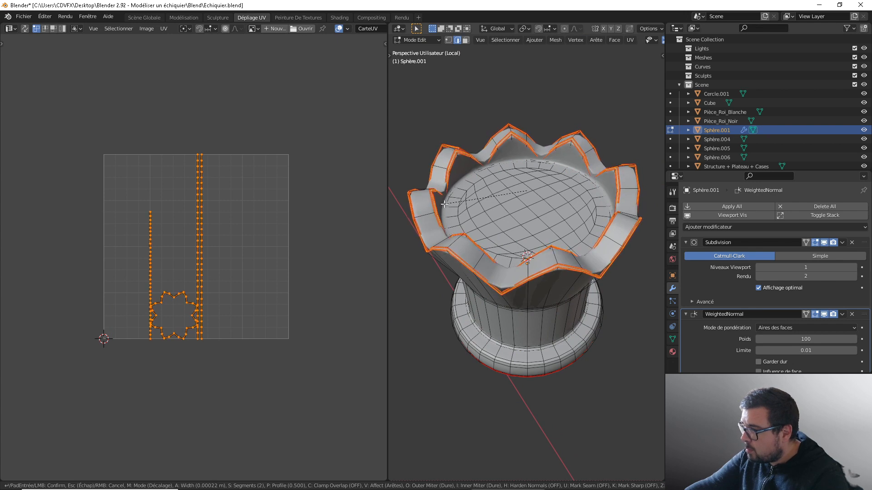
pyautogui.scroll(-1, 444, 204)
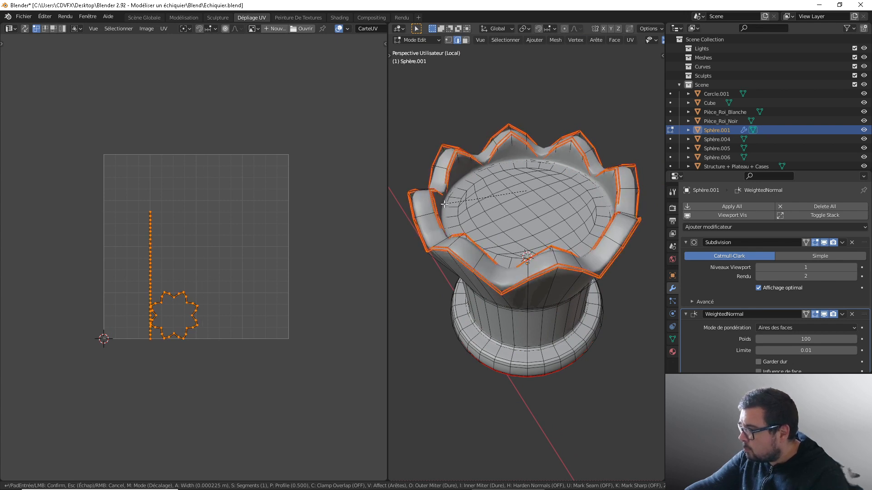
pyautogui.press('Escape')
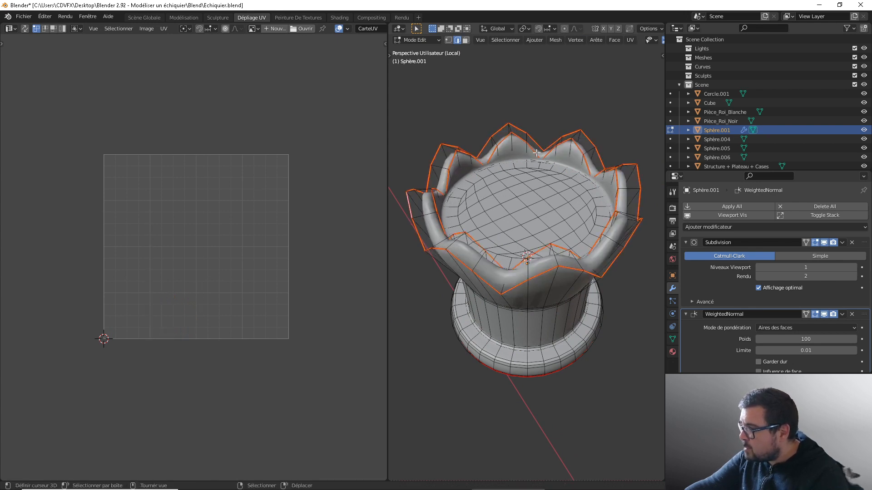
# Bevel the selected crown rim edge loops by about 0.000157 m with a single segment and return to Object Mode.
pyautogui.scroll(1, 594, 215)
pyautogui.moveTo(594, 216); pyautogui.dragTo(601, 240, button='middle')
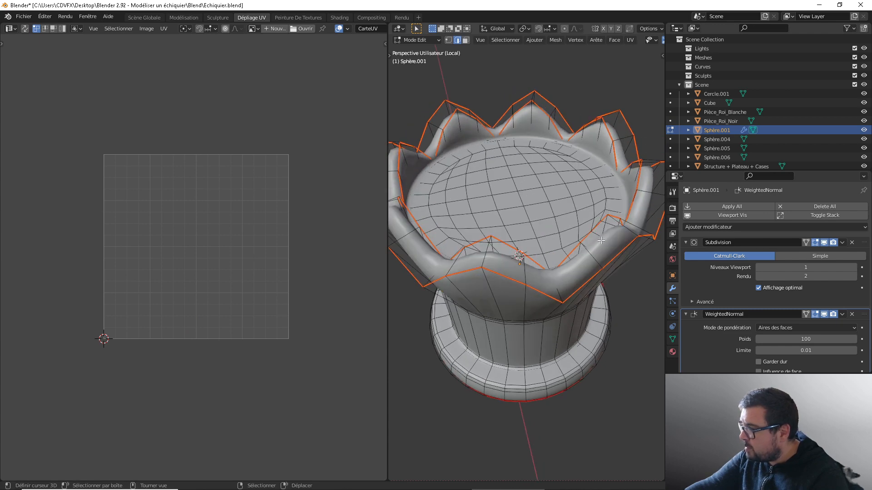
pyautogui.moveTo(610, 180); pyautogui.dragTo(568, 168, button='middle')
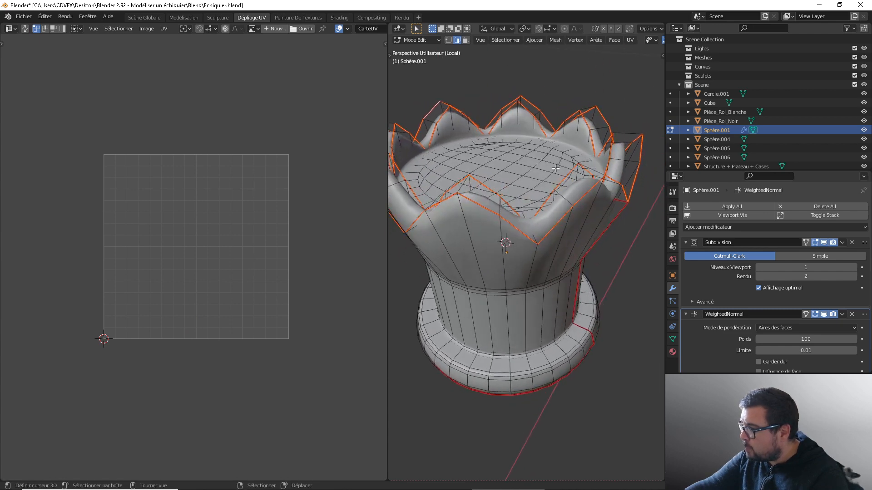
pyautogui.hotkey('ctrl', 'b')
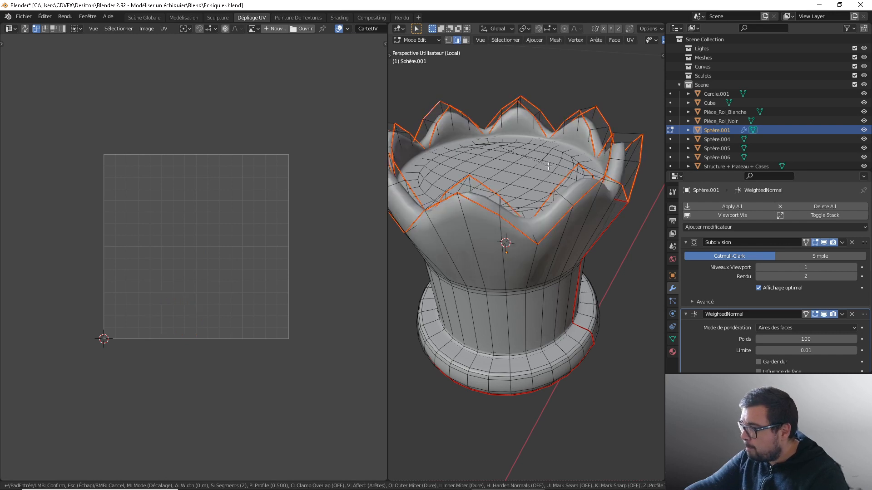
pyautogui.scroll(-1, 554, 171)
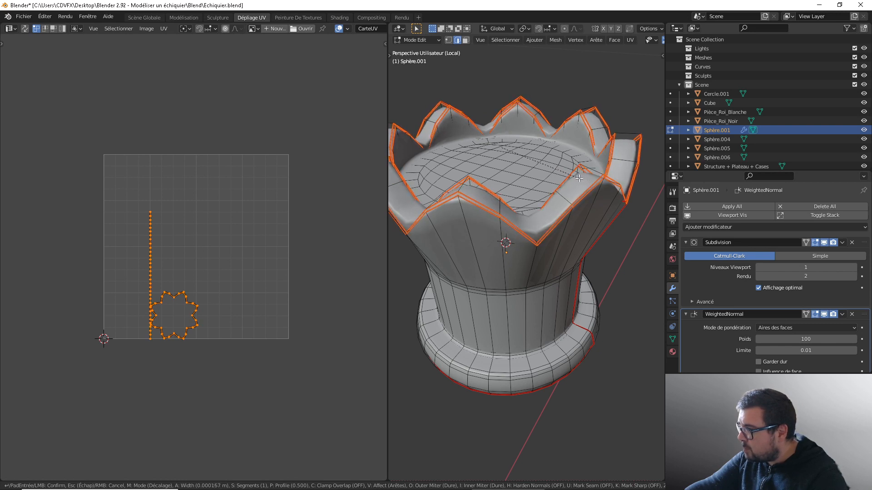
pyautogui.click(579, 177)
pyautogui.press('Tab')
# Set the crown's Subdivision viewport level to 2 and leave local view to show the whole scene.
pyautogui.moveTo(582, 182)
pyautogui.mouseDown(button='middle')
pyautogui.moveTo(581, 155)
pyautogui.moveTo(604, 166)
pyautogui.mouseUp(button='middle')
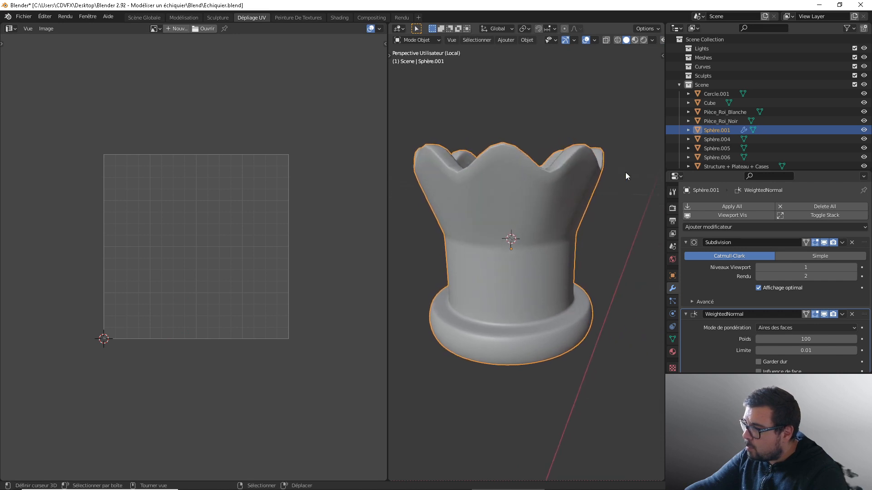
pyautogui.click(853, 267)
pyautogui.moveTo(574, 190); pyautogui.dragTo(456, 182, button='middle')
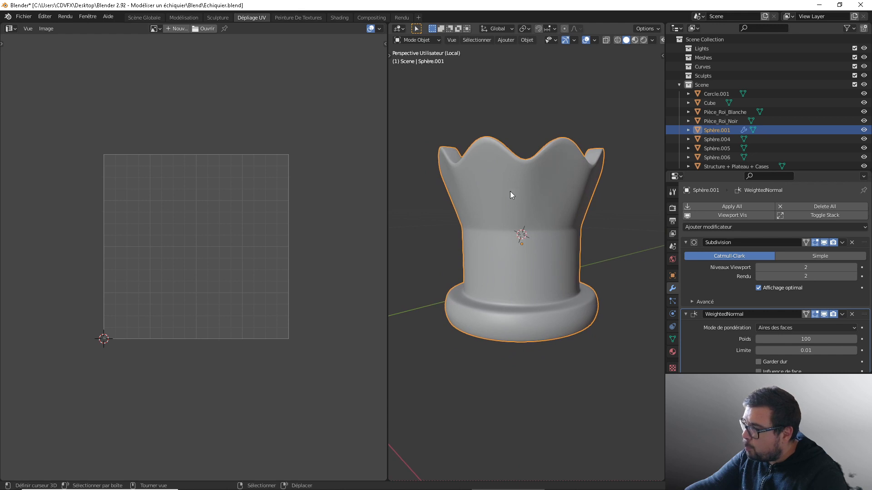
pyautogui.moveTo(510, 192); pyautogui.dragTo(540, 180, button='middle')
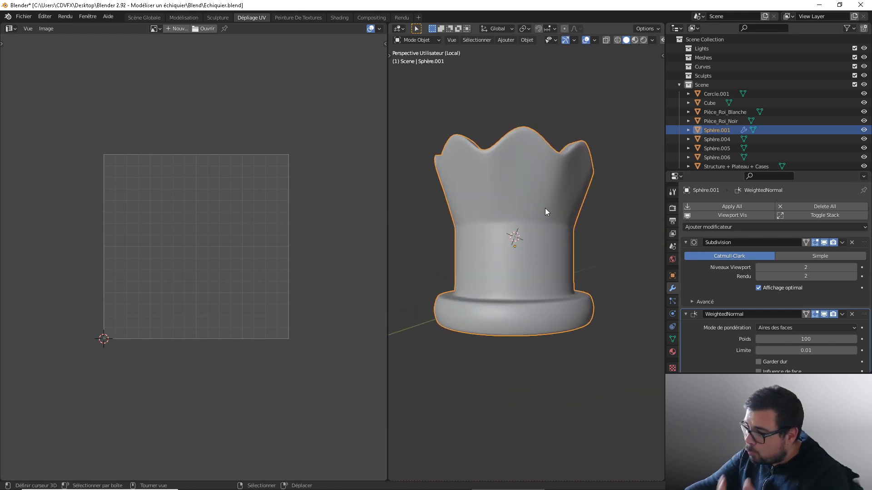
pyautogui.press('KP_Divide')
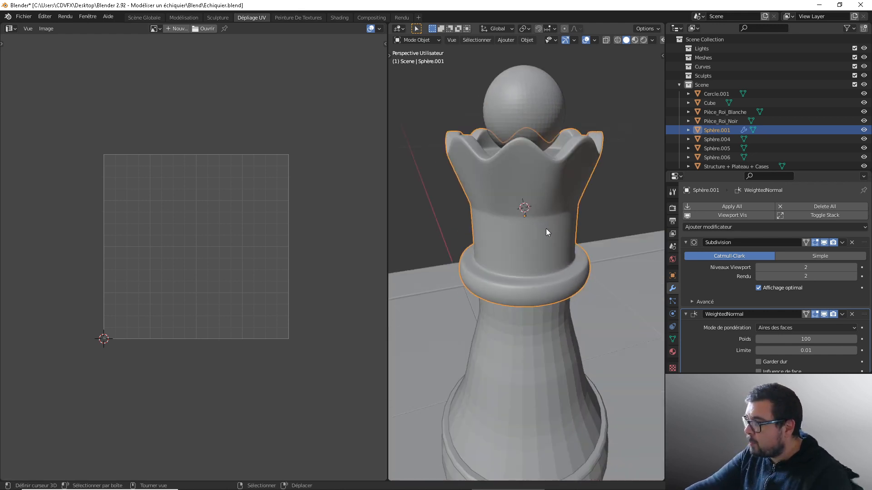
# Select the ball on top of the queen and enable Auto Smooth for its normals with an angle of 180°.
pyautogui.scroll(-2, 545, 231)
pyautogui.press('`')
pyautogui.click(545, 194)
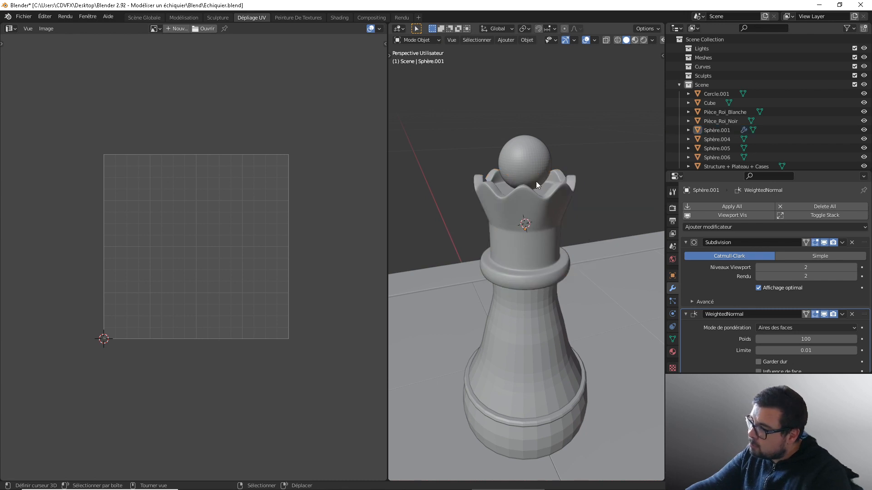
pyautogui.rightClick(535, 177)
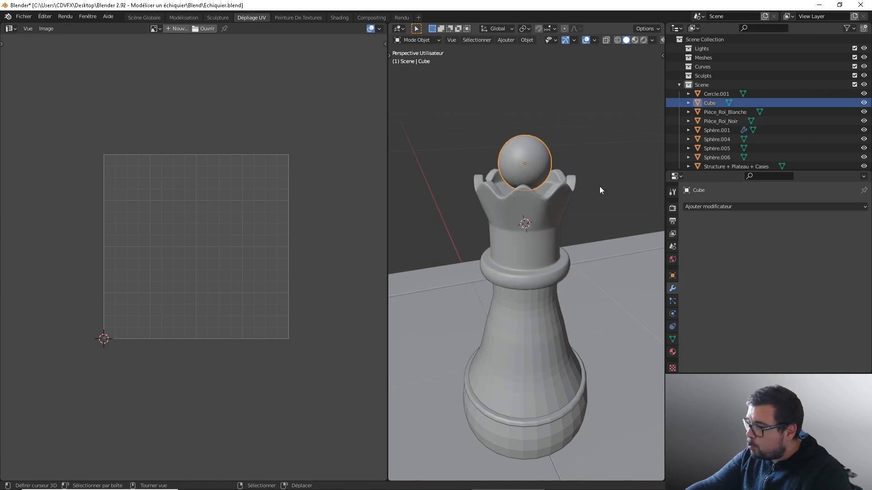
pyautogui.click(672, 339)
pyautogui.click(720, 342)
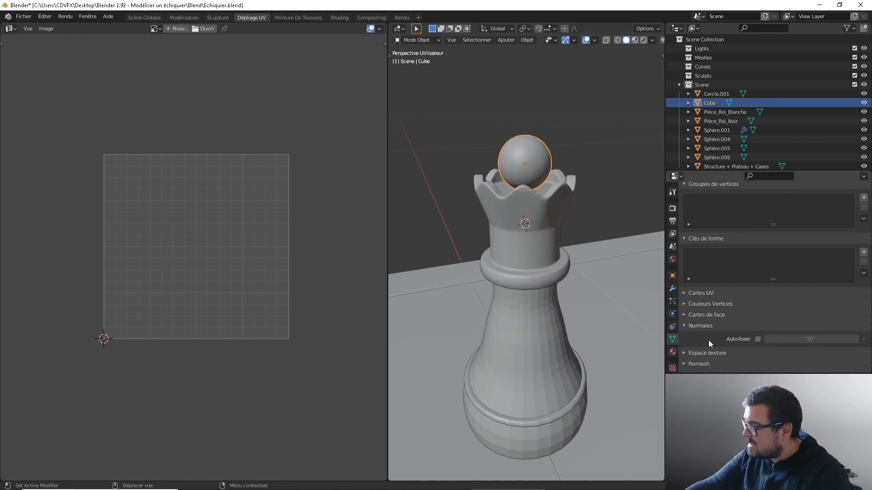
pyautogui.click(758, 339)
pyautogui.click(812, 338)
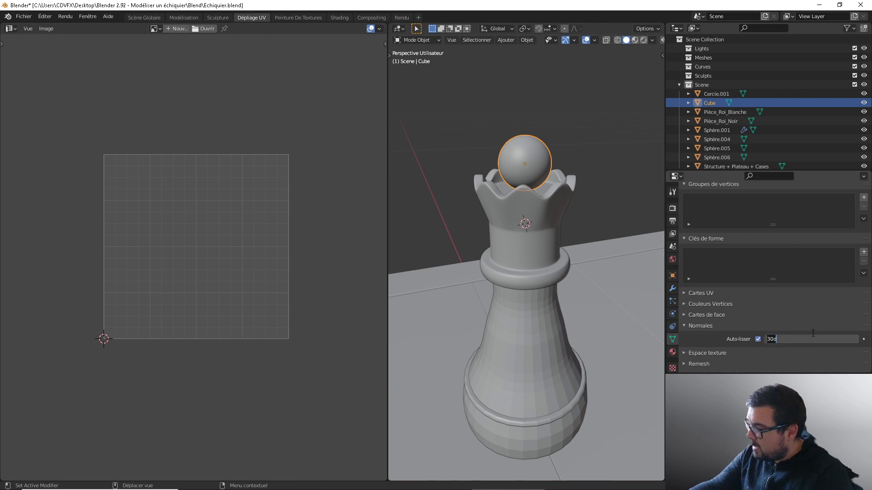
pyautogui.write('180')
pyautogui.press('Return')
# Add a Weighted Normal modifier to the ball and apply it.
pyautogui.click(672, 288)
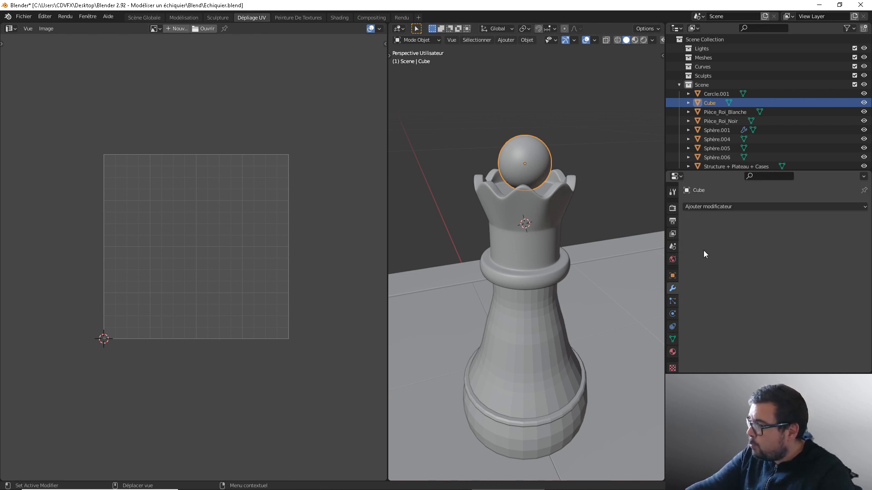
pyautogui.click(738, 207)
pyautogui.click(586, 271)
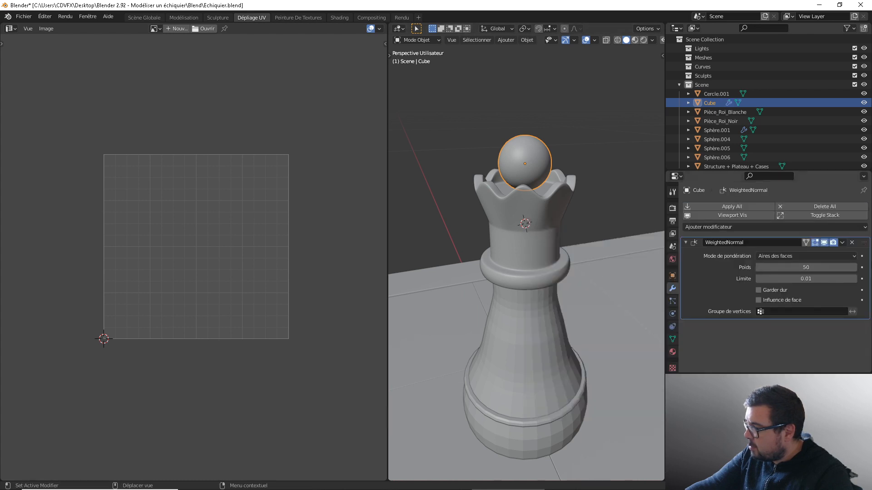
pyautogui.hotkey('ctrl', 'a')
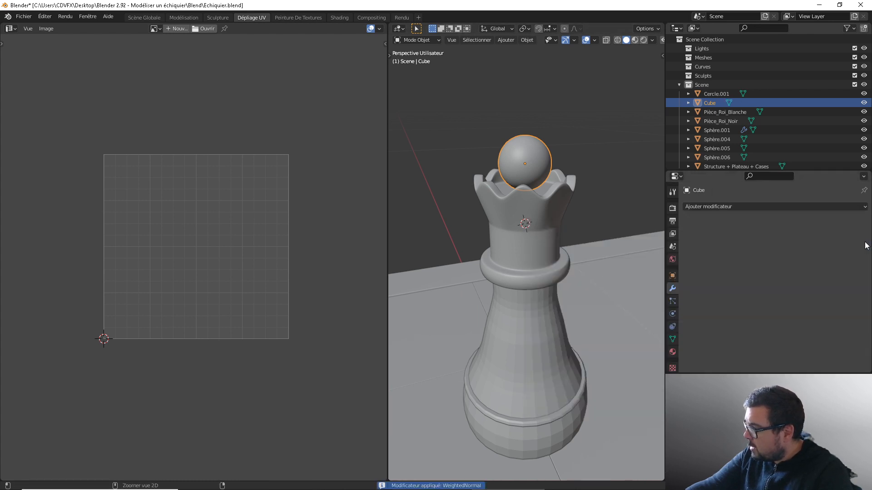
# Select the crown and apply its Subdivision and Weighted Normal modifiers.
pyautogui.click(541, 220)
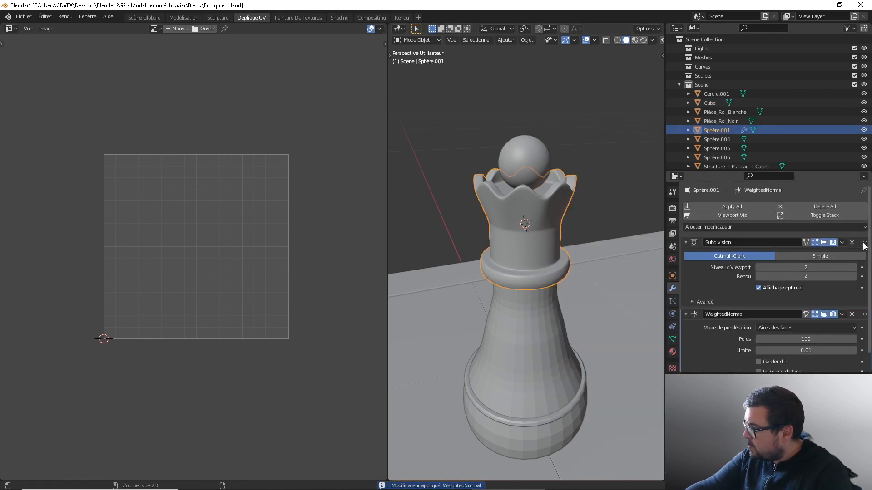
pyautogui.hotkey('ctrl', 'a')
pyautogui.hotkey('ctrl', 'z')
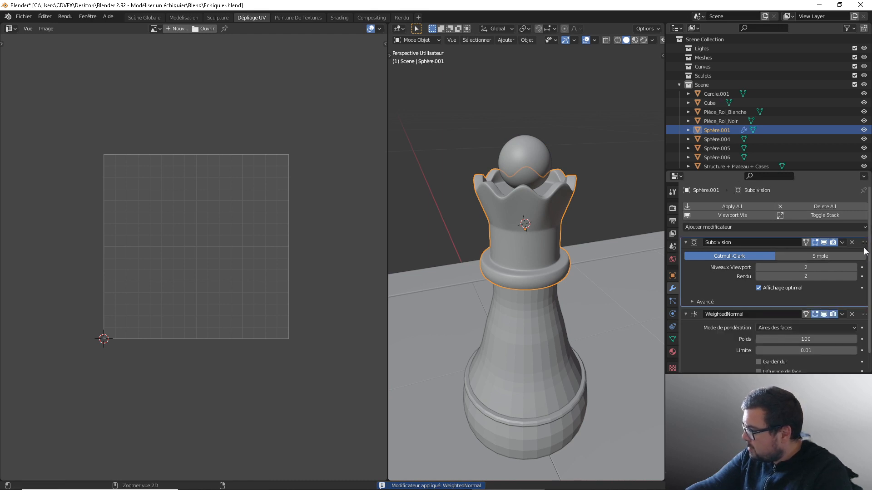
pyautogui.hotkey('ctrl', 'a')
pyautogui.hotkey('ctrl', 'a')
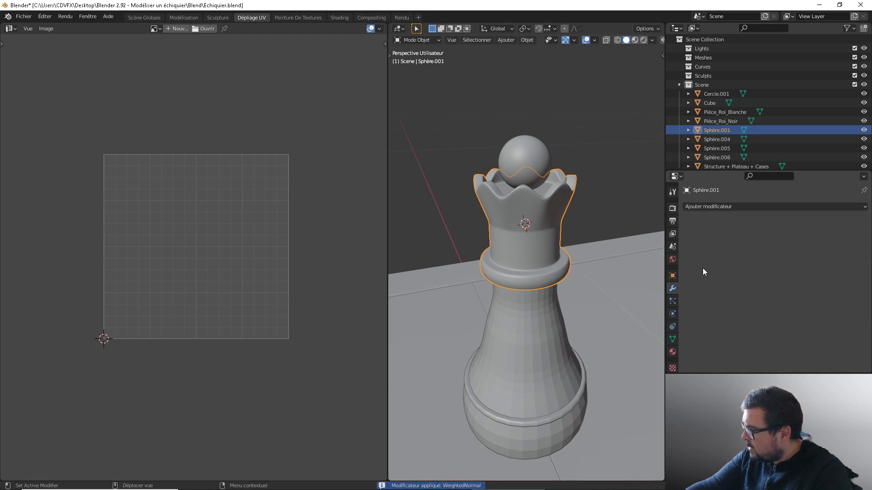
# Isolate the queen's flared body and examine its mesh, end loops and UV layout, returning to the full scene.
pyautogui.moveTo(550, 350); pyautogui.dragTo(536, 306, button='middle')
pyautogui.click(573, 348)
pyautogui.moveTo(573, 346); pyautogui.dragTo(567, 323, button='middle')
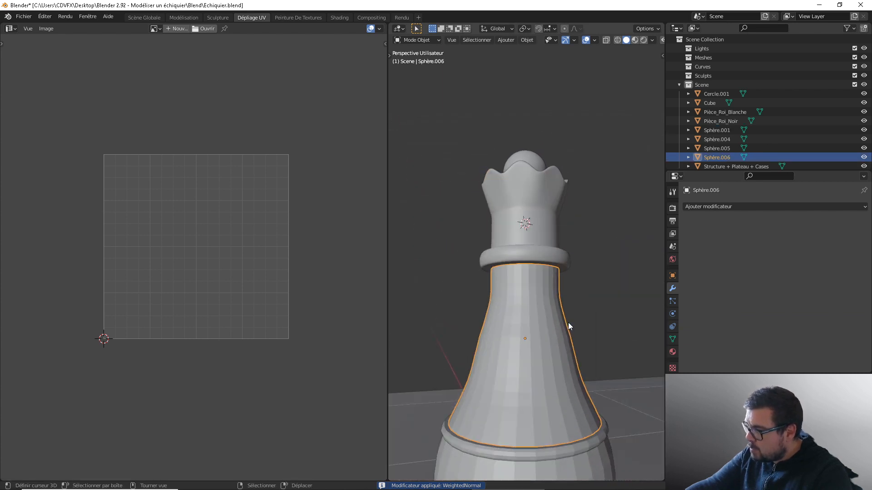
pyautogui.press('KP_Divide')
pyautogui.moveTo(482, 181); pyautogui.dragTo(498, 245, button='middle')
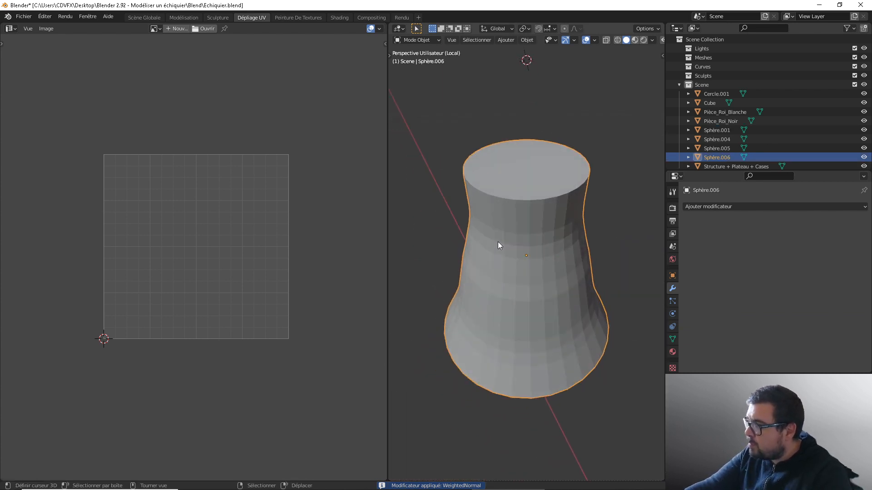
pyautogui.press('Tab')
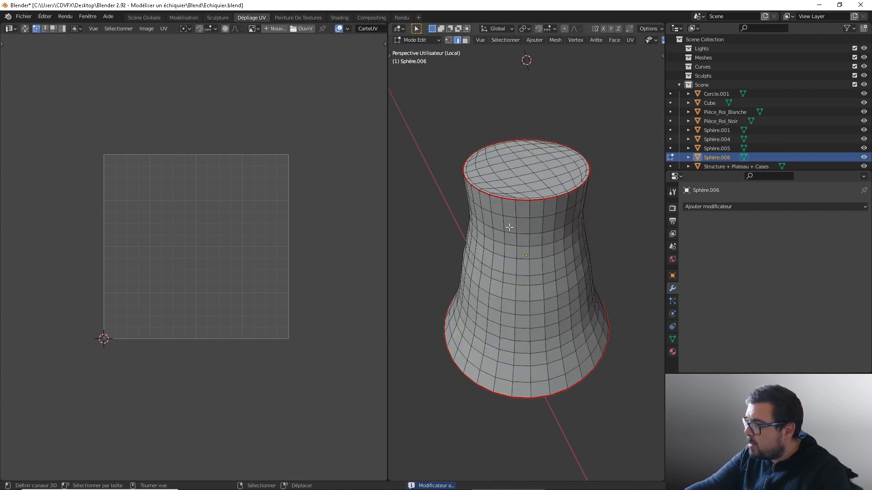
pyautogui.keyDown('alt'); pyautogui.click(525, 203); pyautogui.keyUp('alt')
pyautogui.moveTo(525, 203); pyautogui.dragTo(544, 192, button='middle')
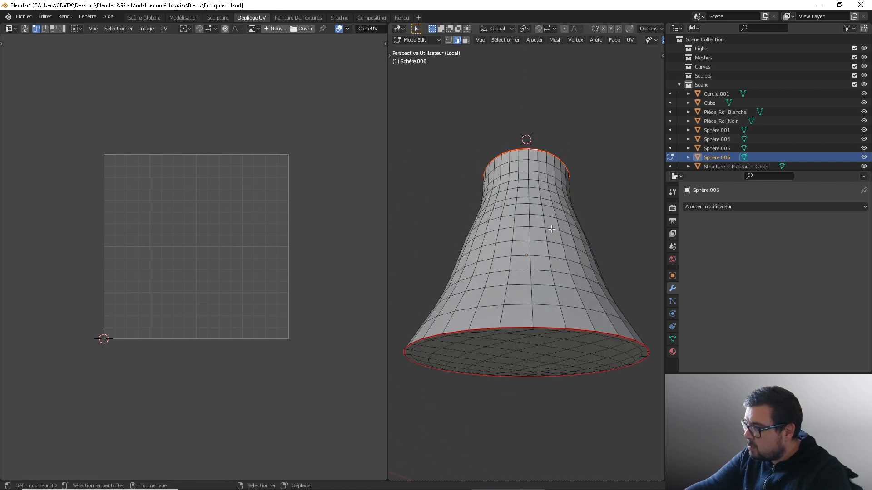
pyautogui.press('a')
pyautogui.press('a')
pyautogui.click(535, 135)
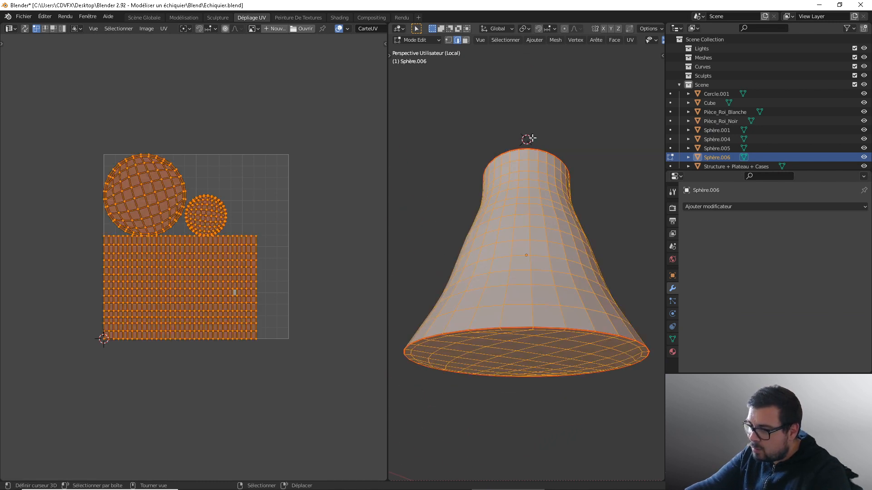
pyautogui.hotkey('alt', 'a')
pyautogui.moveTo(543, 147); pyautogui.dragTo(534, 215, button='middle')
pyautogui.press('a')
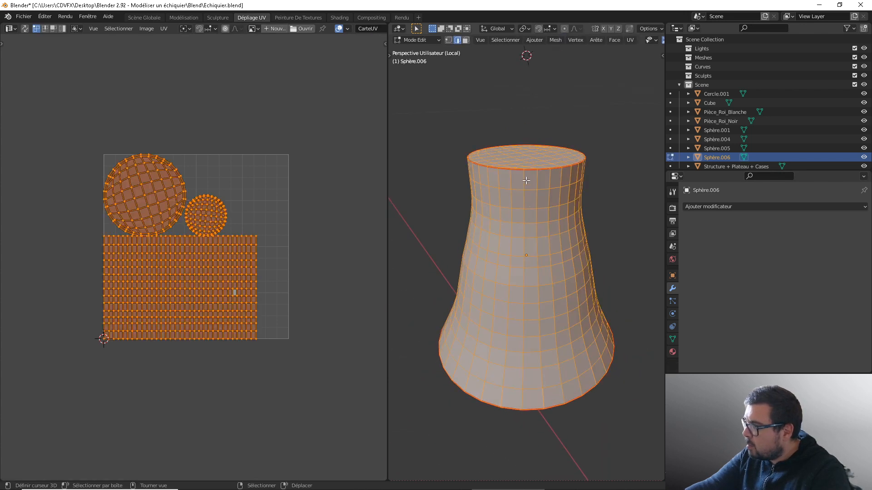
pyautogui.press('Tab')
pyautogui.press('KP_Divide')
pyautogui.scroll(-4, 527, 206)
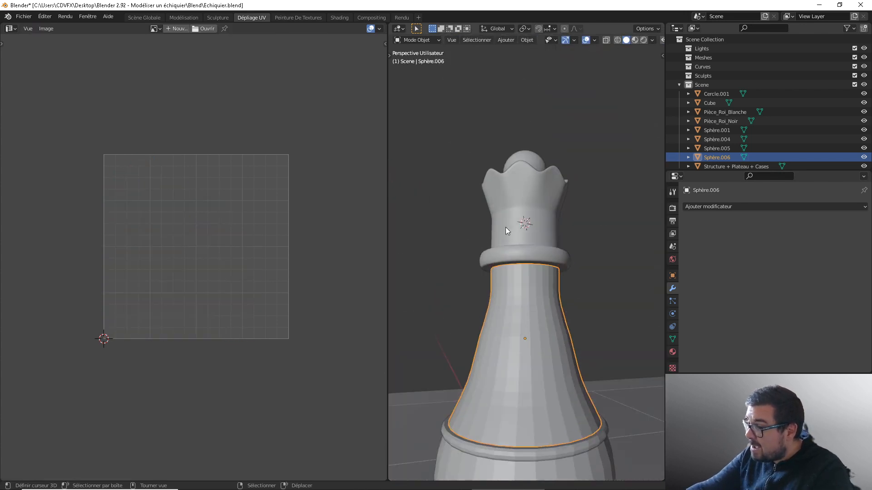
# Isolate the flared body again, select its upper rim edge loop in Edit Mode and return to the full scene.
pyautogui.moveTo(525, 350); pyautogui.dragTo(525, 226, button='middle')
pyautogui.scroll(4, 511, 266)
pyautogui.press('Tab')
pyautogui.scroll(2, 510, 241)
pyautogui.press('Tab')
pyautogui.press('KP_Divide')
pyautogui.press('Tab')
pyautogui.scroll(3, 525, 226)
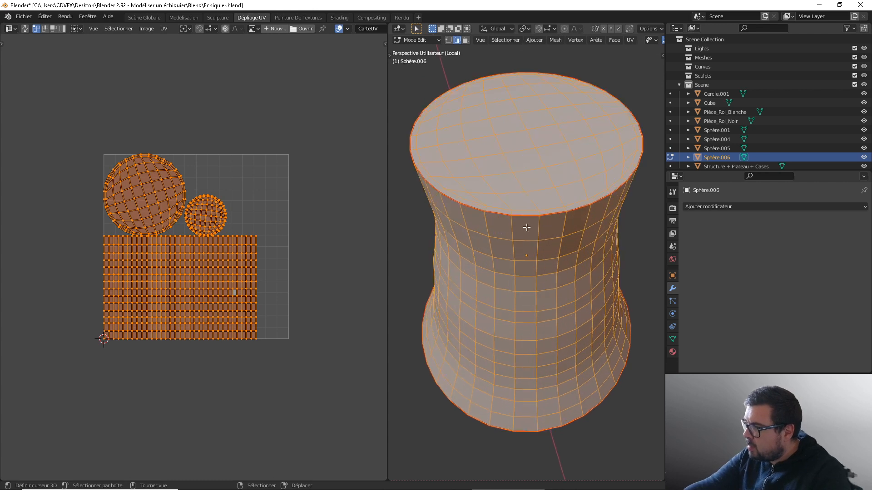
pyautogui.press('2')
pyautogui.keyDown('alt'); pyautogui.click(527, 223); pyautogui.keyUp('alt')
pyautogui.keyDown('alt'); pyautogui.click(527, 223); pyautogui.keyUp('alt')
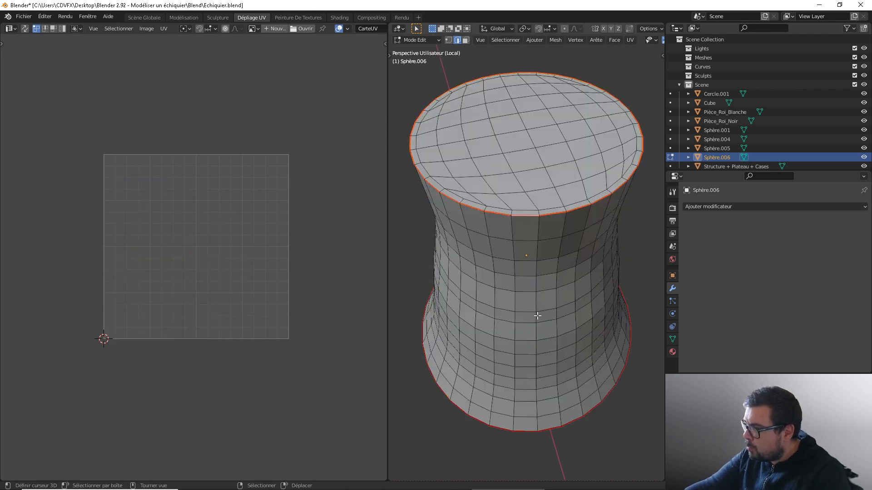
pyautogui.press('Tab')
pyautogui.press('KP_Divide')
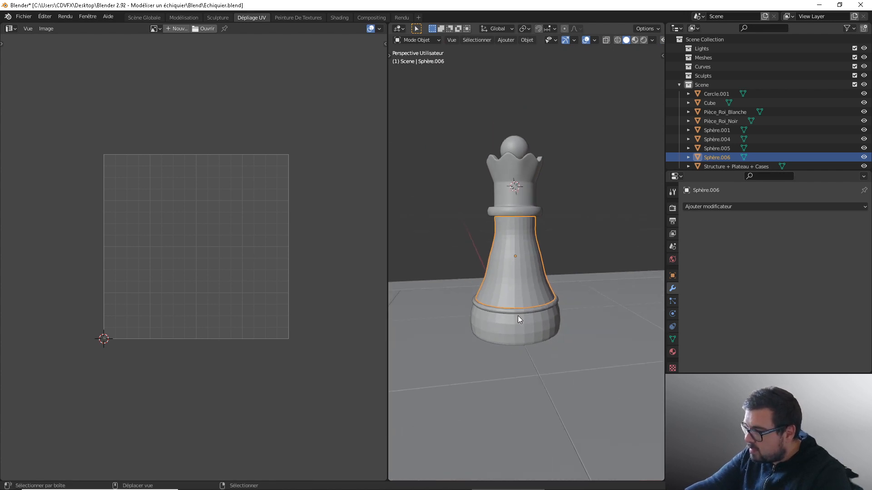
# Duplicate the queen's flared body, ring, rounded base and bottom Cercle.001 together, moving the copies along the X axis.
pyautogui.keyDown('shift'); pyautogui.click(522, 312); pyautogui.keyUp('shift')
pyautogui.keyDown('shift'); pyautogui.click(532, 341); pyautogui.keyUp('shift')
pyautogui.moveTo(532, 340); pyautogui.dragTo(535, 314, button='middle')
pyautogui.press('KP_Divide')
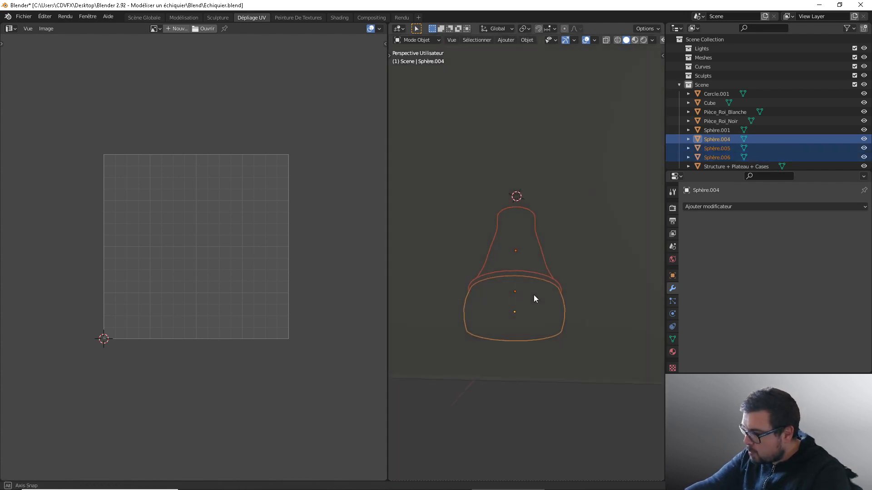
pyautogui.keyDown('ctrl'); pyautogui.click(722, 95); pyautogui.keyUp('ctrl')
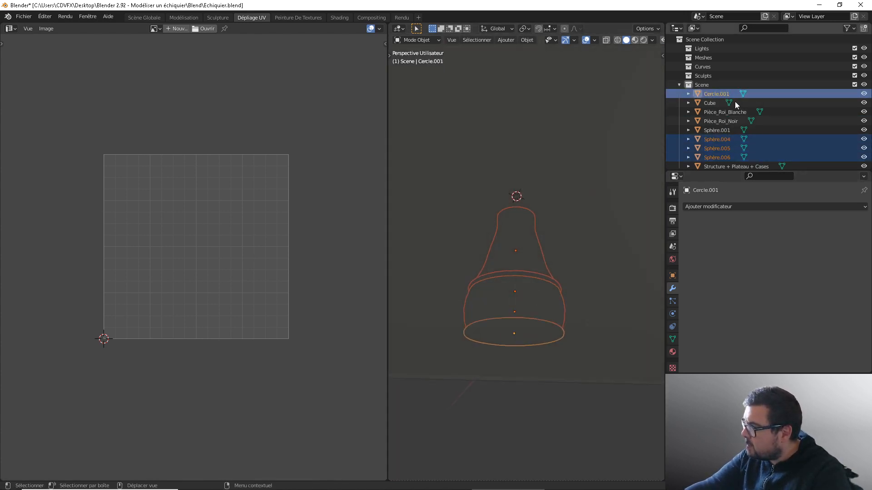
pyautogui.press('KP_Divide')
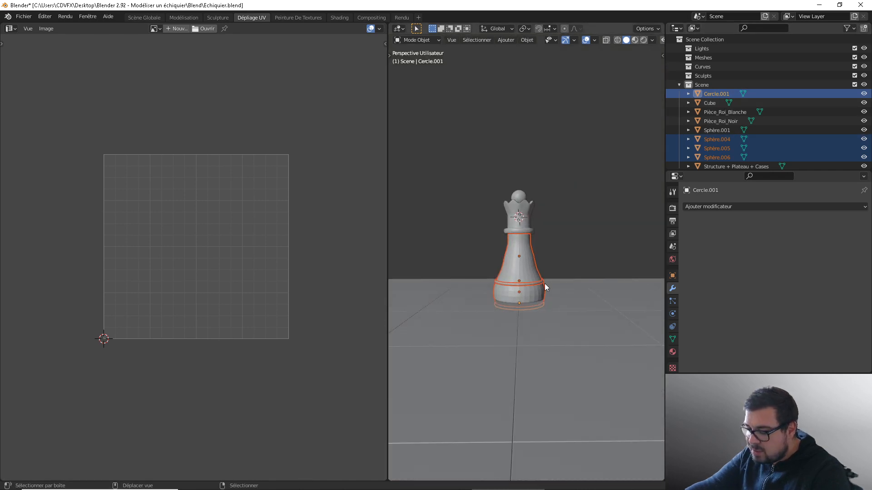
pyautogui.hotkey('shift', 'd')
pyautogui.press('x')
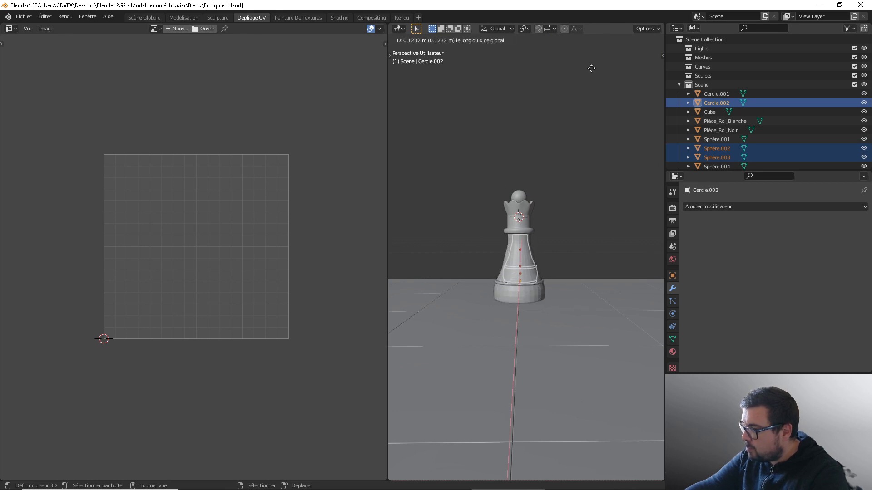
pyautogui.click(574, 132)
# Select the original queen's flared body and shade it smooth.
pyautogui.moveTo(574, 136); pyautogui.dragTo(454, 218, button='middle')
pyautogui.scroll(5, 622, 222)
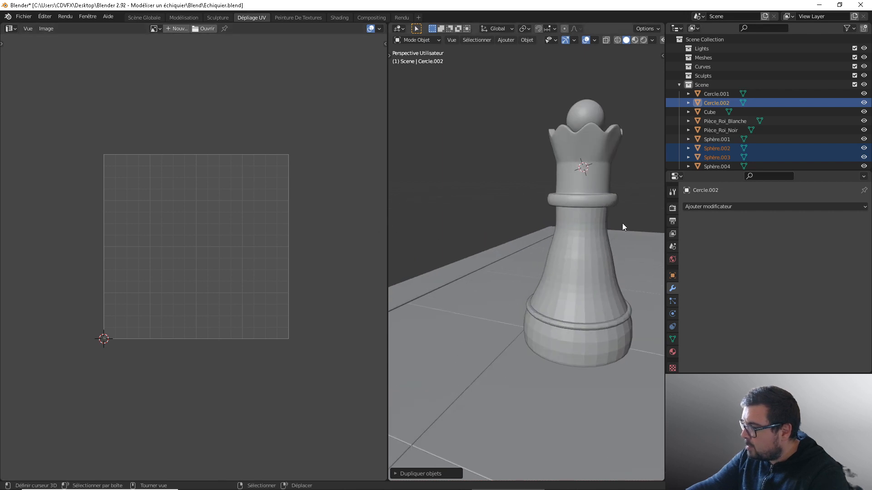
pyautogui.scroll(-1, 622, 222)
pyautogui.rightClick(586, 249)
pyautogui.moveTo(605, 246); pyautogui.dragTo(589, 236, button='middle')
pyautogui.press('w')
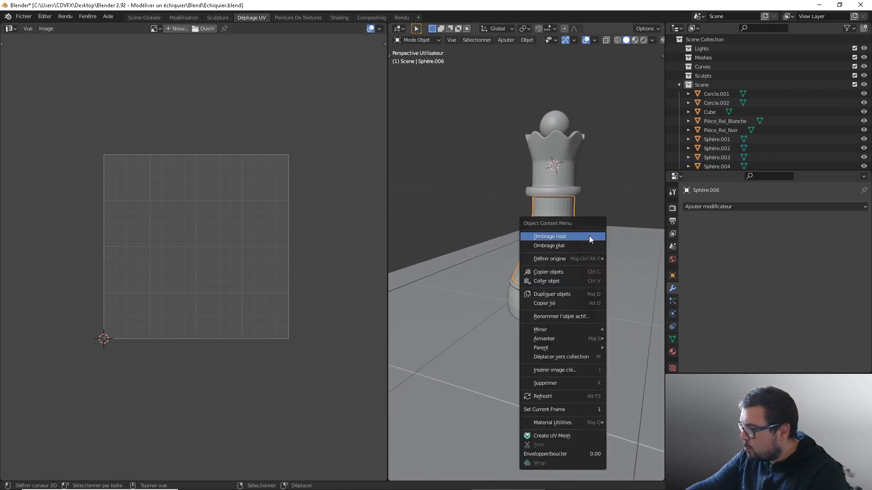
pyautogui.click(566, 237)
# Enable Auto Smooth on the queen's flared body with an angle of 89°.
pyautogui.click(673, 339)
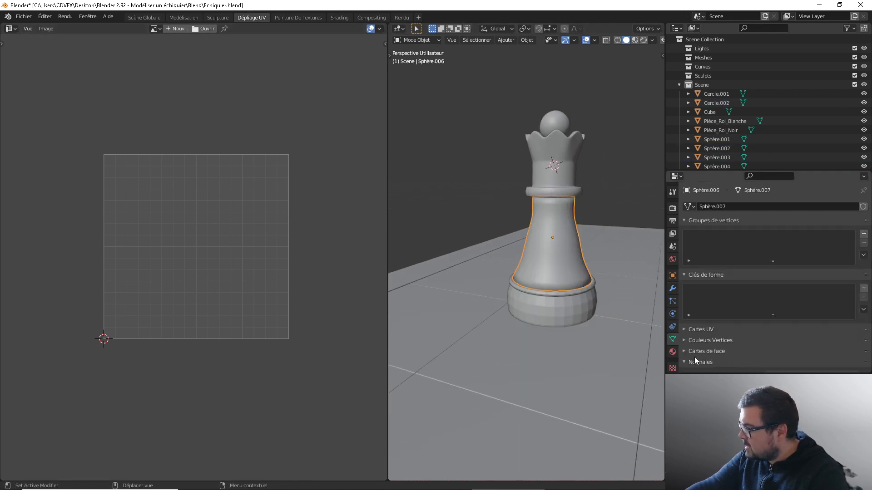
pyautogui.scroll(-1, 694, 360)
pyautogui.click(771, 357)
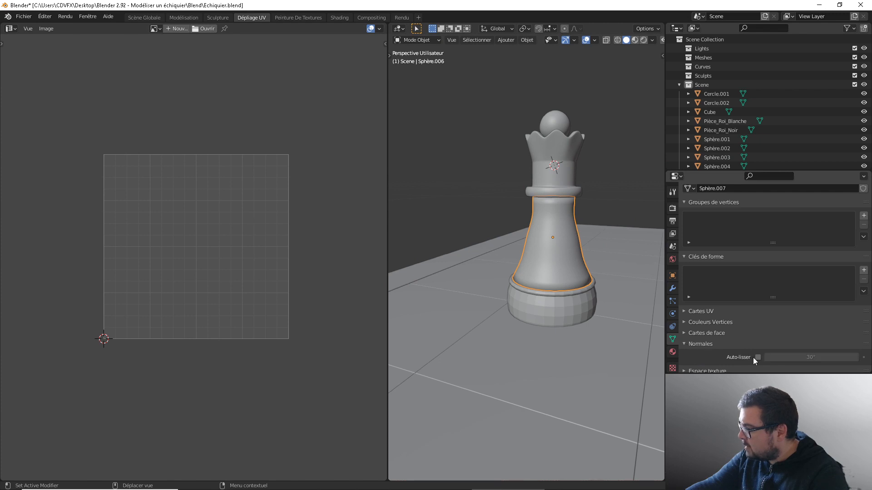
pyautogui.click(758, 357)
pyautogui.click(790, 357)
pyautogui.write('89')
pyautogui.press('Return')
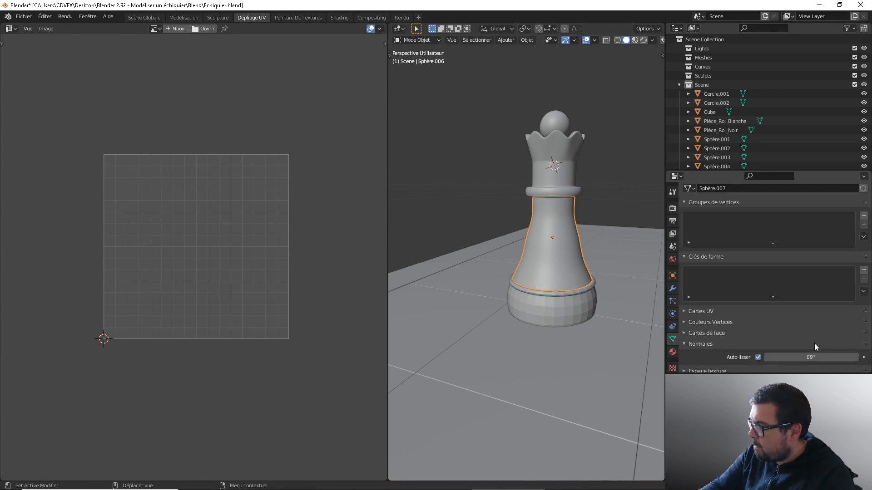
# Isolate the flared body, bevel its top and bottom rim edge loops together slightly, and return to Object Mode.
pyautogui.press('KP_Divide')
pyautogui.press('Tab')
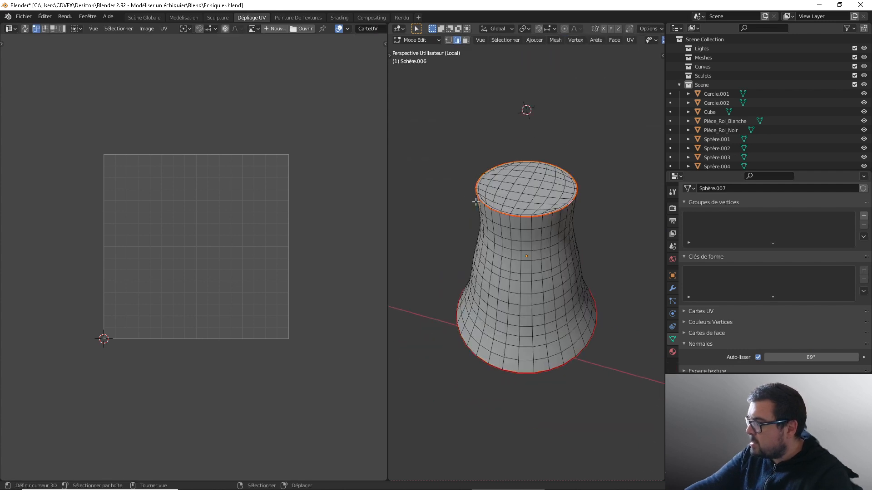
pyautogui.scroll(2, 530, 217)
pyautogui.click(529, 191)
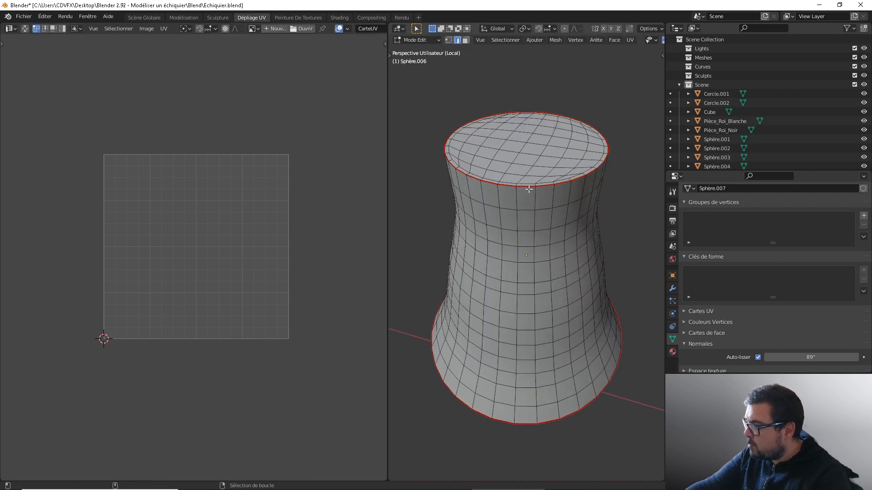
pyautogui.moveTo(558, 284); pyautogui.dragTo(536, 254, button='middle')
pyautogui.keyDown('alt'); pyautogui.click(537, 255); pyautogui.keyUp('alt')
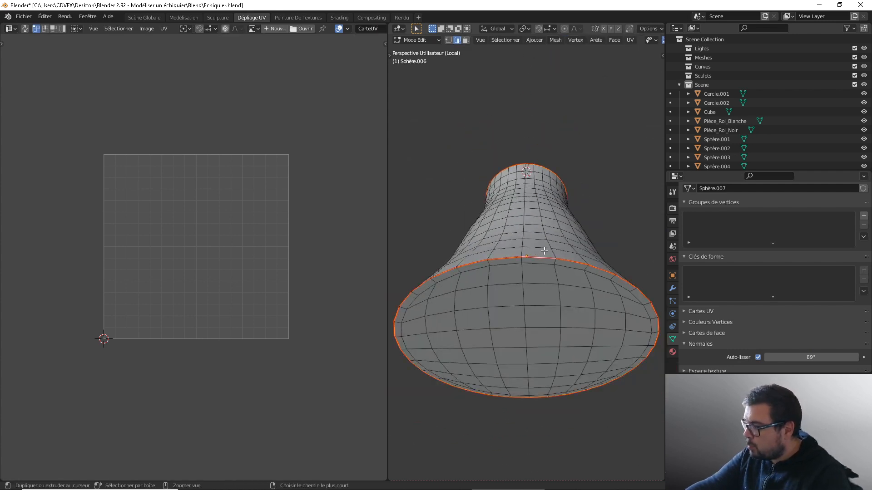
pyautogui.hotkey('ctrl', 'b')
pyautogui.click(565, 234)
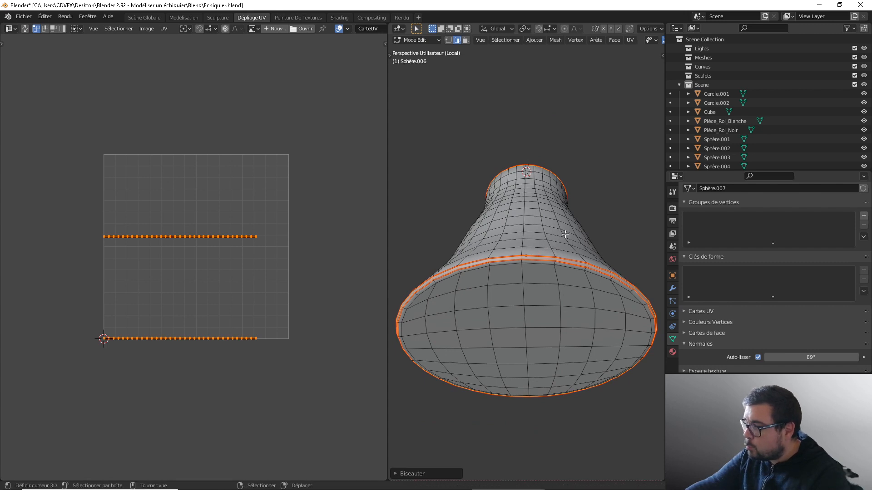
pyautogui.press('Tab')
# Add a Weighted Normal modifier with a weight of 100 to the flared body and return to the full scene.
pyautogui.click(672, 288)
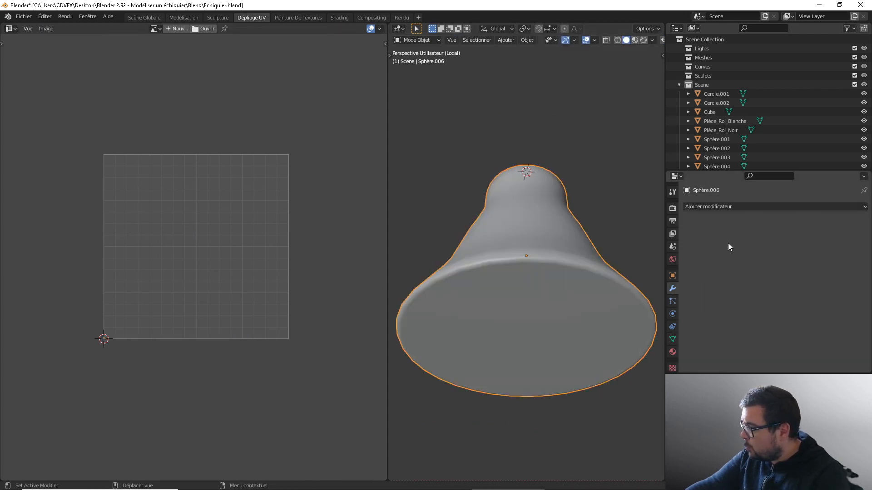
pyautogui.click(725, 206)
pyautogui.click(579, 275)
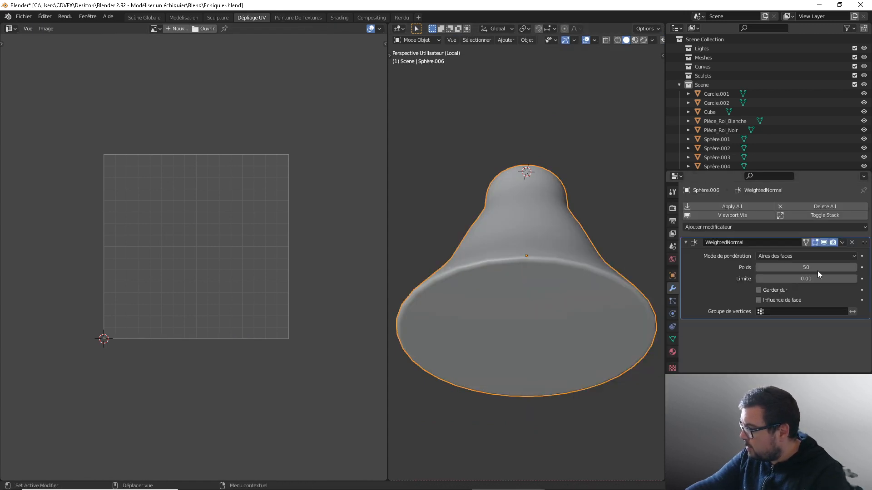
pyautogui.moveTo(797, 269); pyautogui.dragTo(853, 268)
pyautogui.press('KP_Divide')
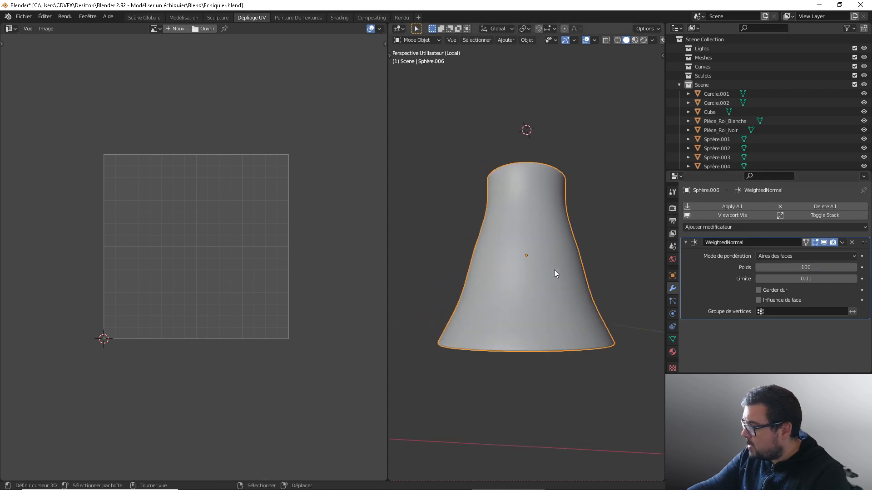
# Isolate the thin ring between the queen's flared body and rounded base.
pyautogui.click(561, 294)
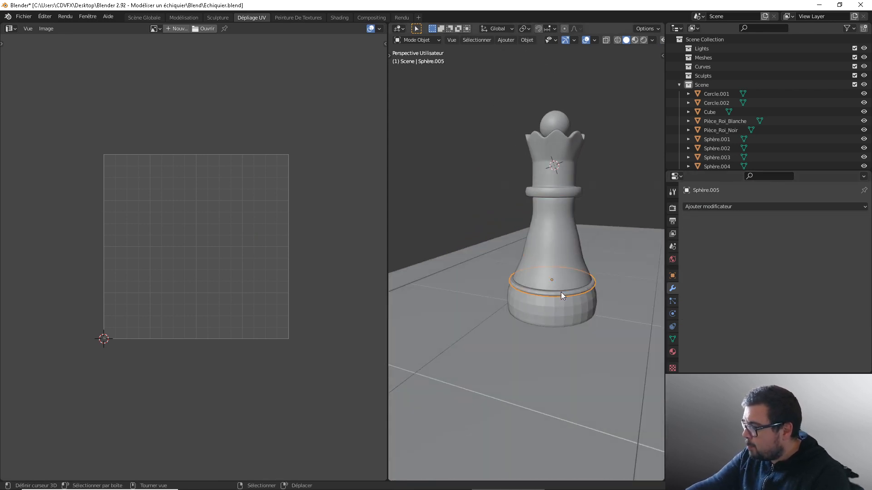
pyautogui.press('KP_Divide')
pyautogui.press('Tab')
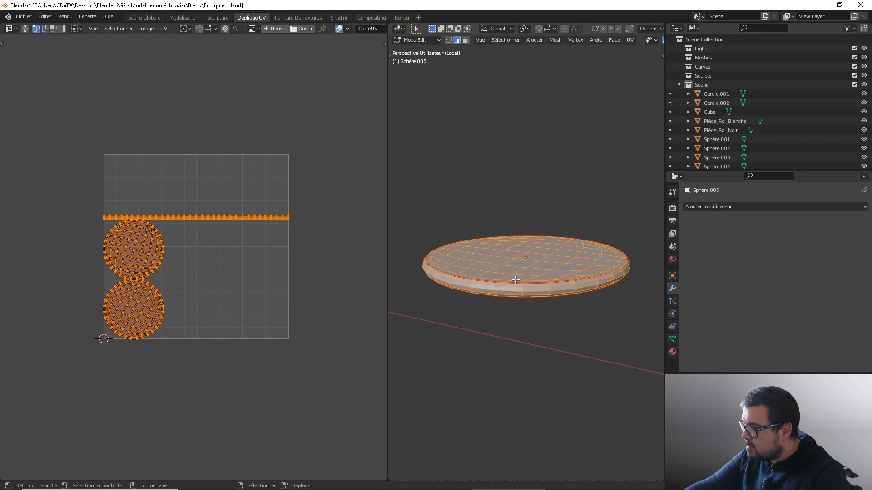
pyautogui.hotkey('alt', 'a')
pyautogui.scroll(3, 516, 280)
pyautogui.keyDown('alt'); pyautogui.click(520, 301); pyautogui.keyUp('alt')
pyautogui.rightClick(520, 301)
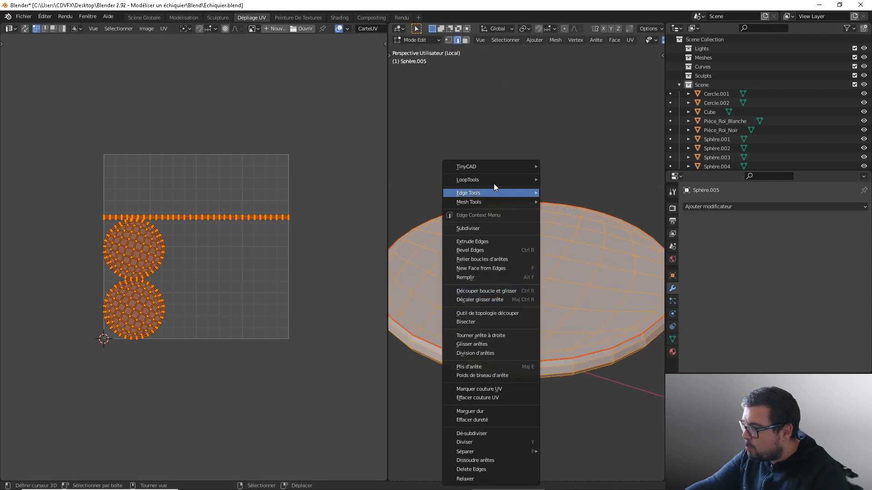
pyautogui.press('Tab')
# Shade the thin ring smooth and enable Auto Smooth on it with an angle of 89°.
pyautogui.rightClick(612, 152)
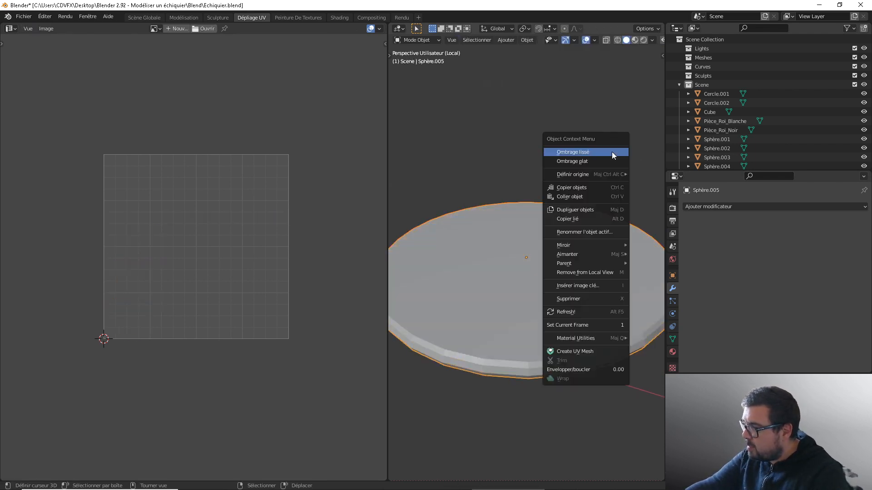
pyautogui.click(597, 153)
pyautogui.click(672, 339)
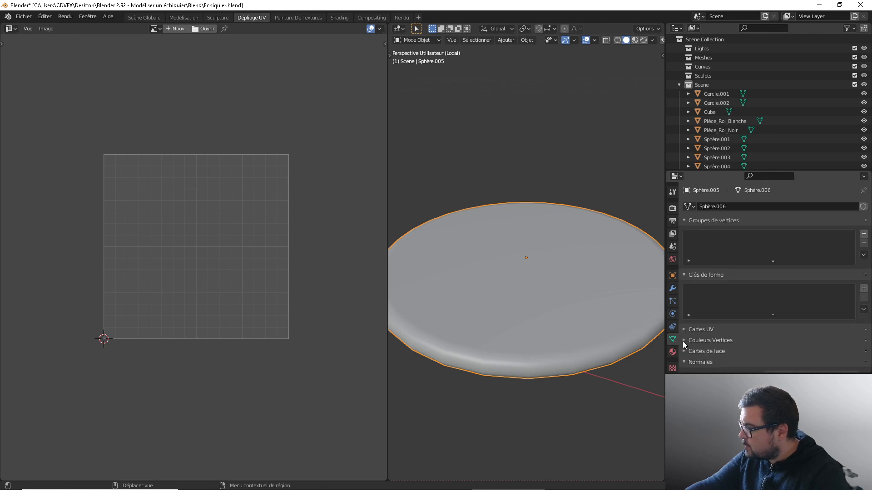
pyautogui.scroll(-2, 703, 342)
pyautogui.click(758, 339)
pyautogui.click(816, 339)
pyautogui.write('8')
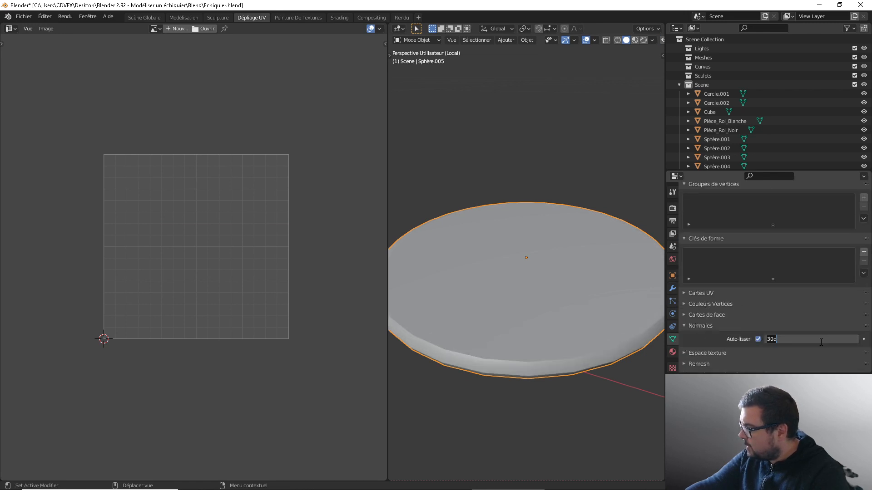
pyautogui.write('0')
pyautogui.press('Return')
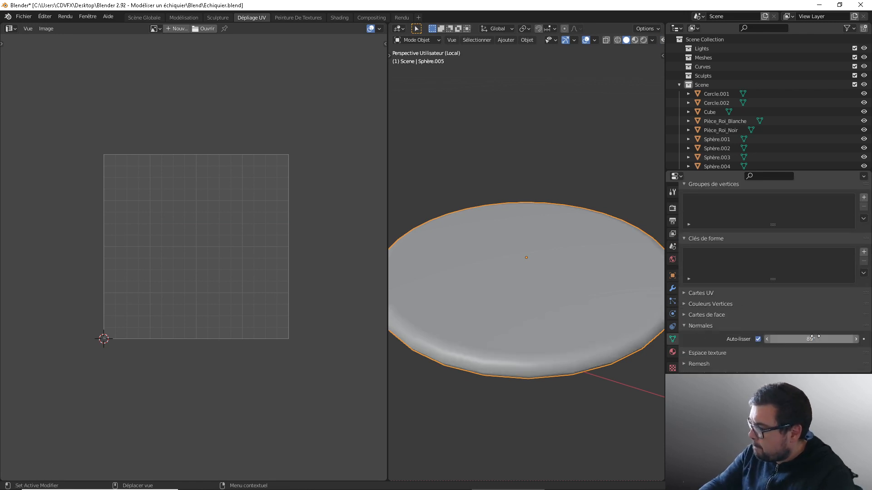
# Add a Weighted Normal modifier with a weight of 100 to the ring, apply it and return to the full scene.
pyautogui.click(673, 288)
pyautogui.click(716, 207)
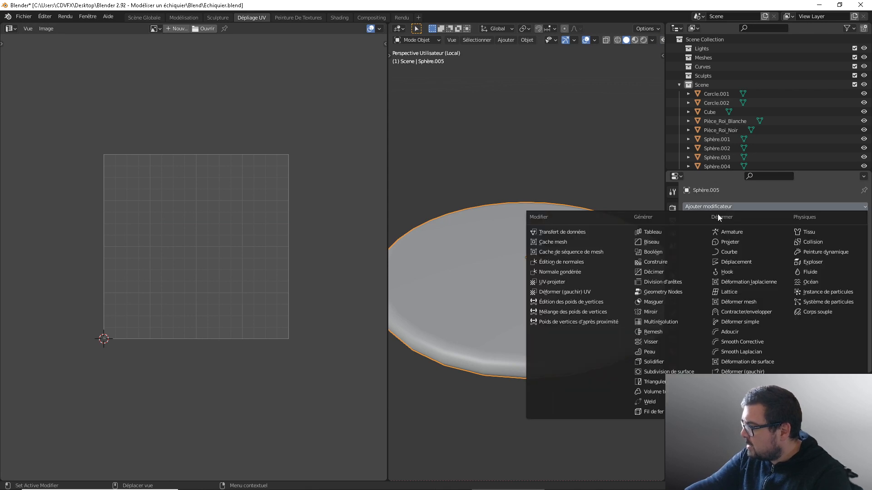
pyautogui.click(587, 277)
pyautogui.click(842, 242)
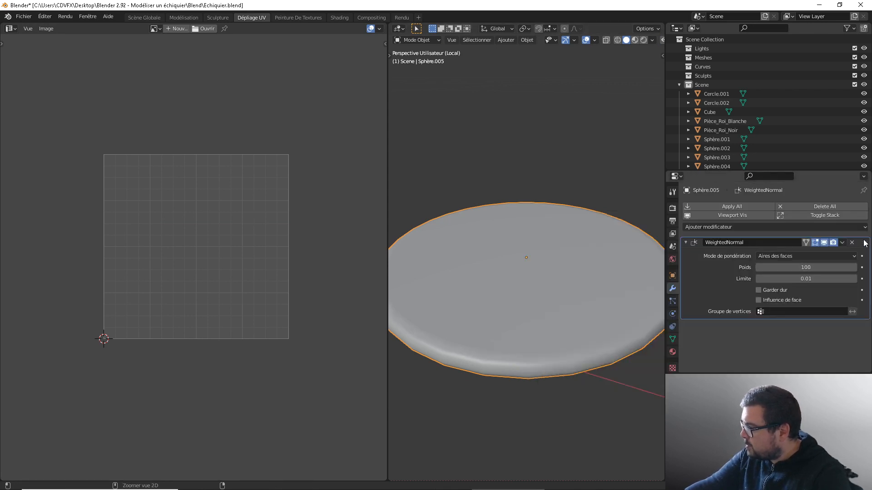
pyautogui.click(847, 257)
pyautogui.press('KP_Divide')
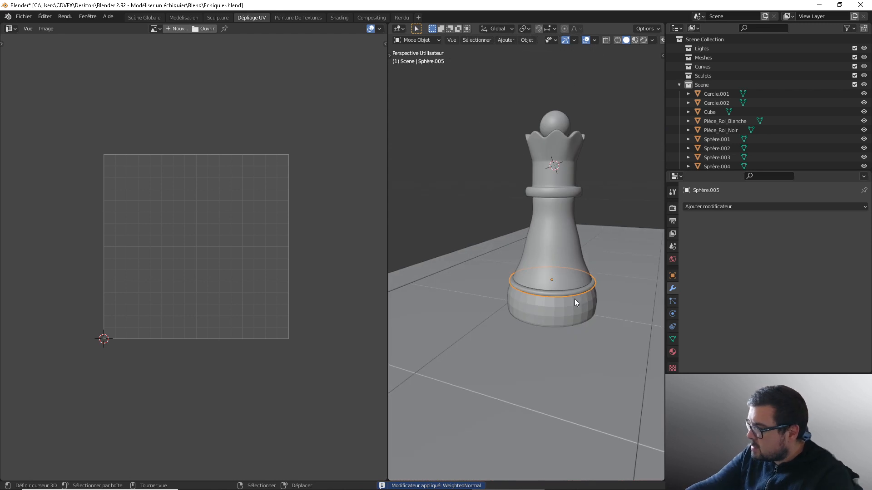
# Isolate the queen's rounded base and bevel its top and bottom rim edge loops together slightly.
pyautogui.click(571, 311)
pyautogui.press('KP_Divide')
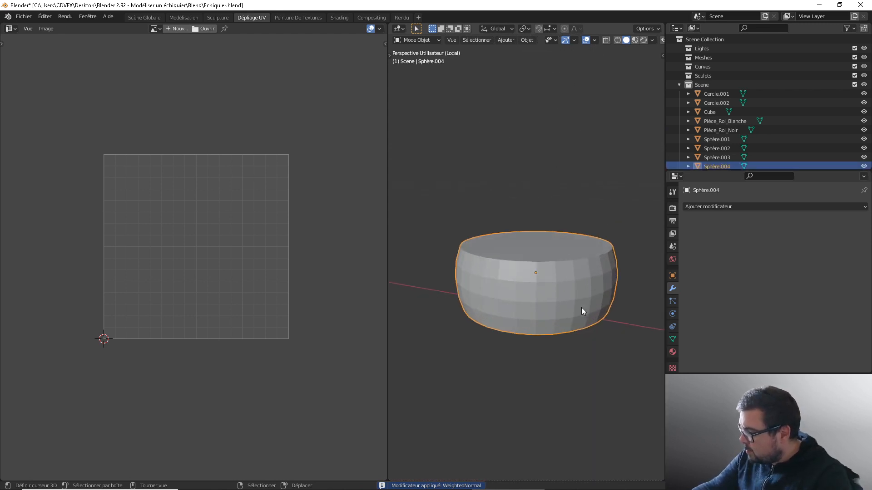
pyautogui.press('Tab')
pyautogui.hotkey('alt', 'a')
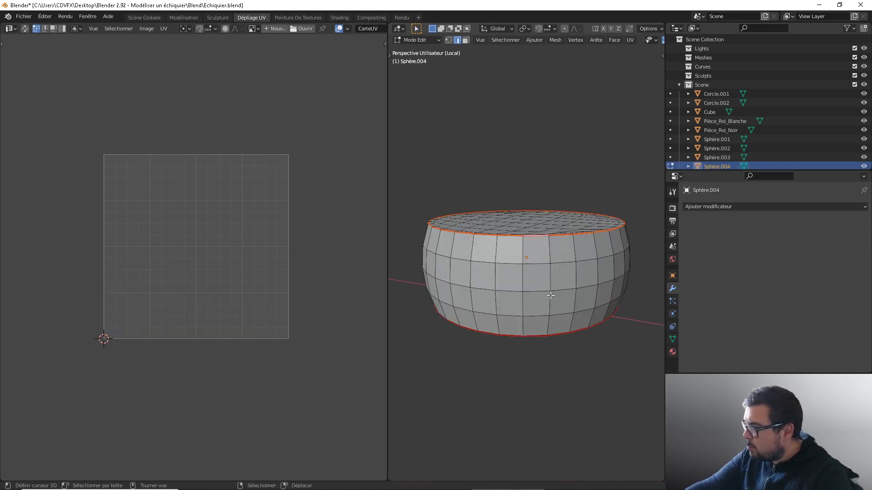
pyautogui.moveTo(551, 296); pyautogui.dragTo(541, 279, button='middle')
pyautogui.hotkey('ctrl', 'b')
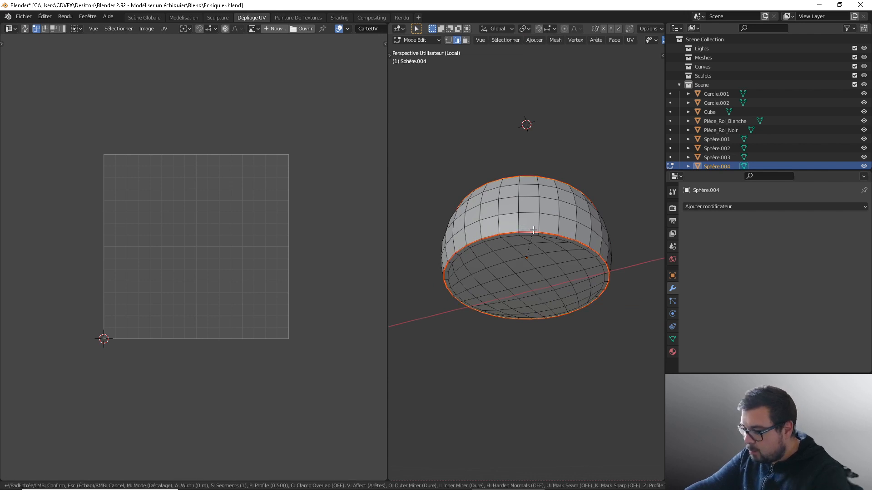
pyautogui.click(543, 229)
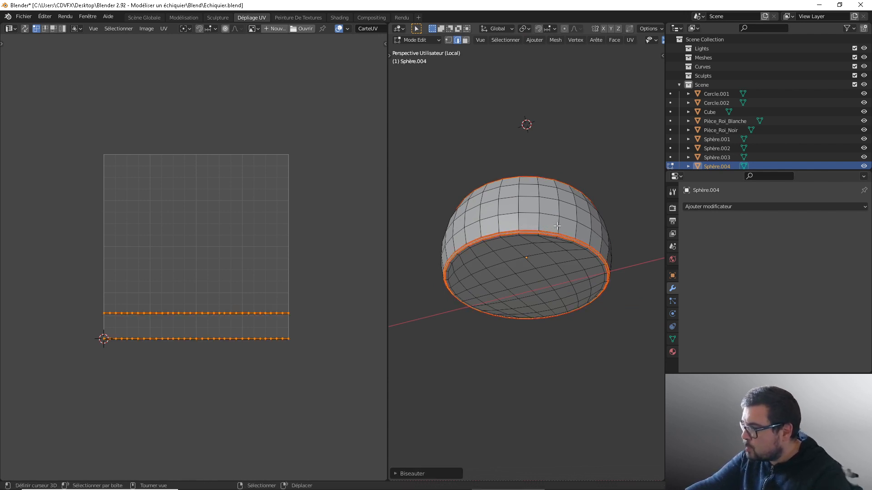
# Shade the rounded base smooth in Object Mode and enable Auto Smooth on it with an angle of 89°.
pyautogui.press('Tab')
pyautogui.rightClick(556, 226)
pyautogui.click(556, 227)
pyautogui.click(673, 339)
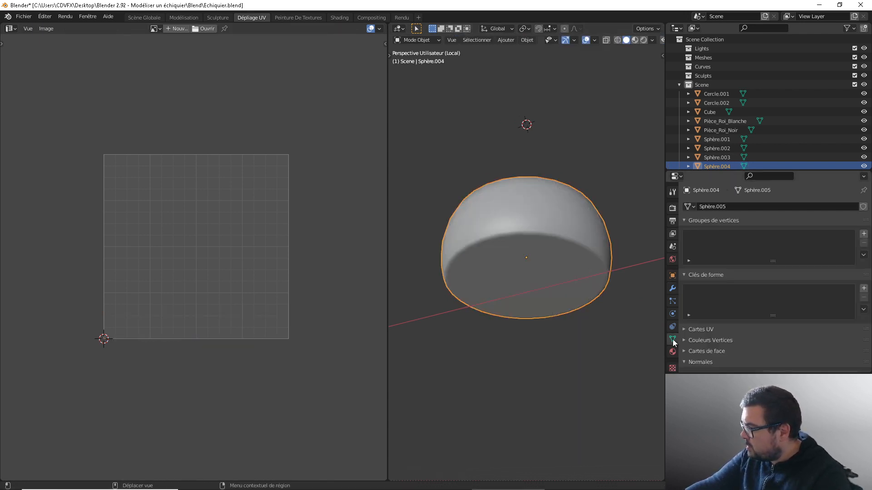
pyautogui.scroll(-1, 737, 339)
pyautogui.click(757, 357)
pyautogui.click(799, 357)
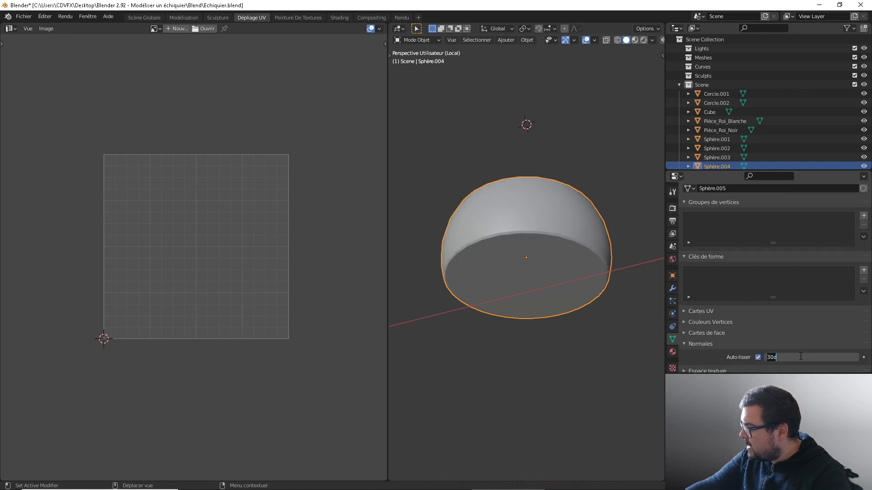
pyautogui.write('89')
pyautogui.press('Return')
# Add a Weighted Normal modifier with a weight of 100 to the rounded base, apply it and return to the full scene.
pyautogui.click(672, 288)
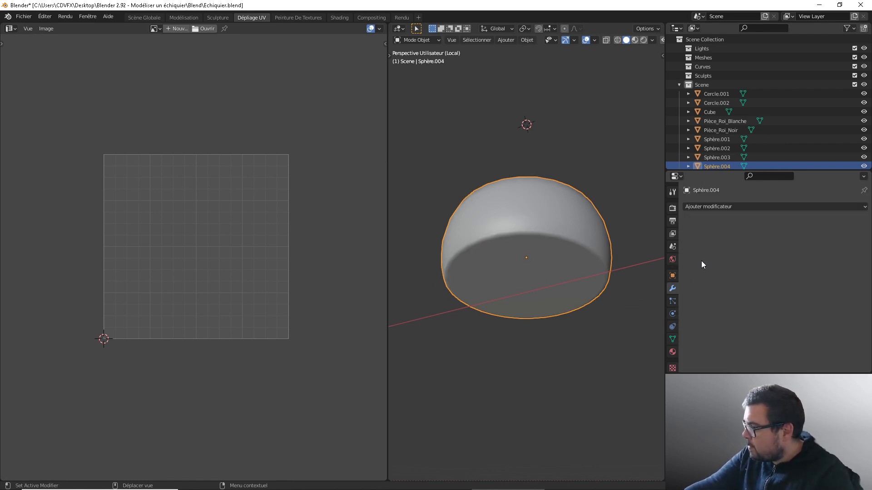
pyautogui.click(731, 207)
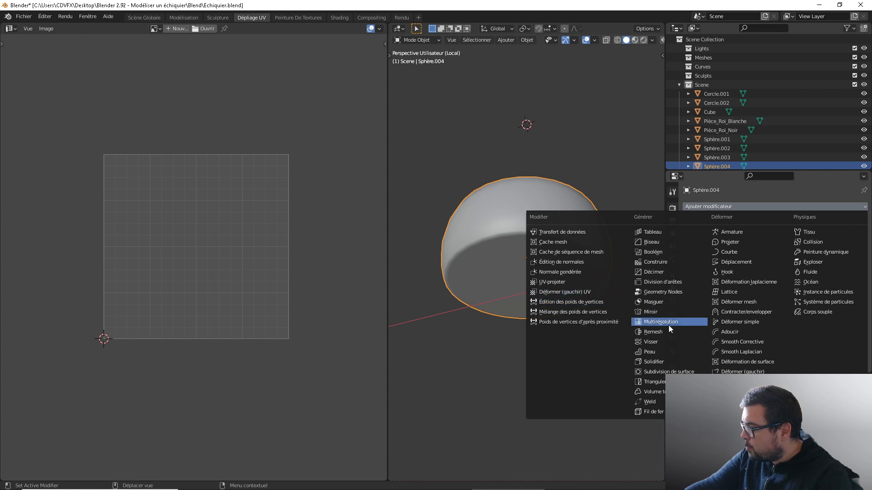
pyautogui.click(573, 272)
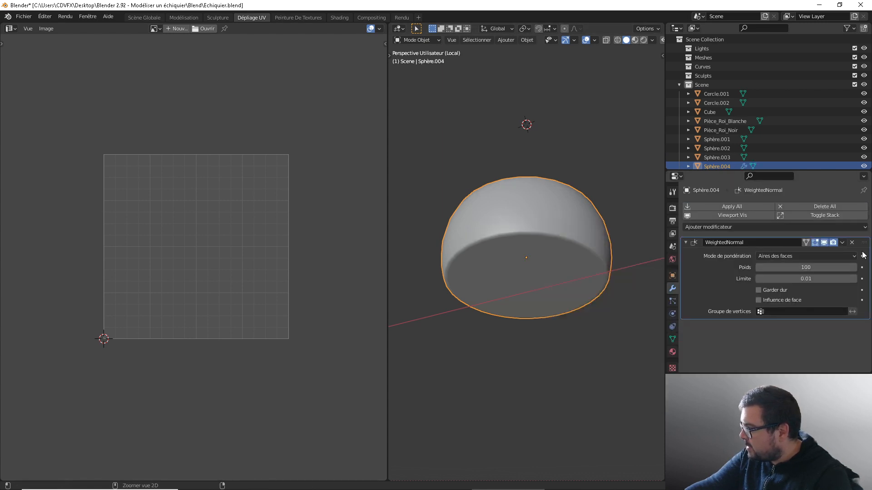
pyautogui.hotkey('ctrl', 'a')
pyautogui.press('KP_Divide')
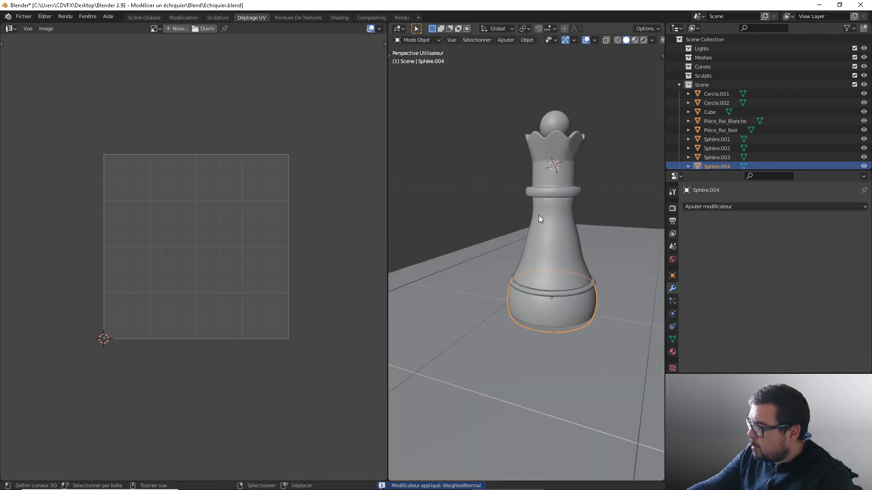
# Isolate the bottom disc Cercle.001 and shade it smooth.
pyautogui.click(722, 94)
pyautogui.press('KP_Divide')
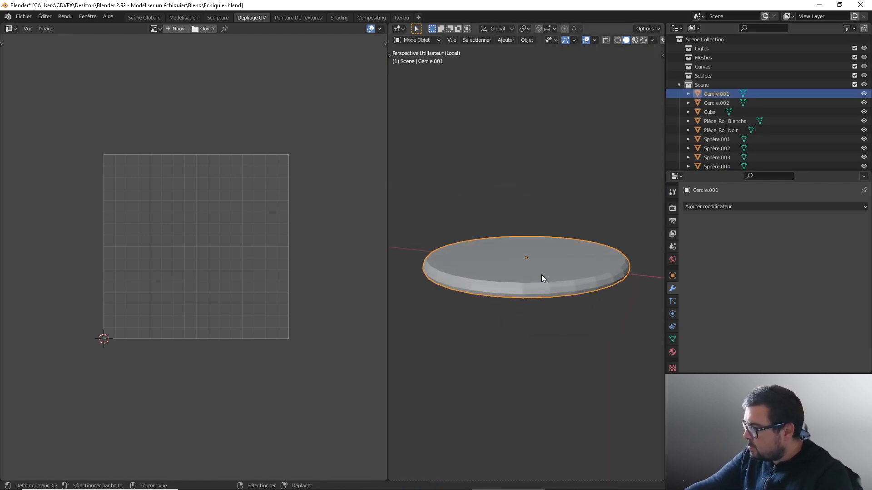
pyautogui.rightClick(541, 274)
pyautogui.click(515, 253)
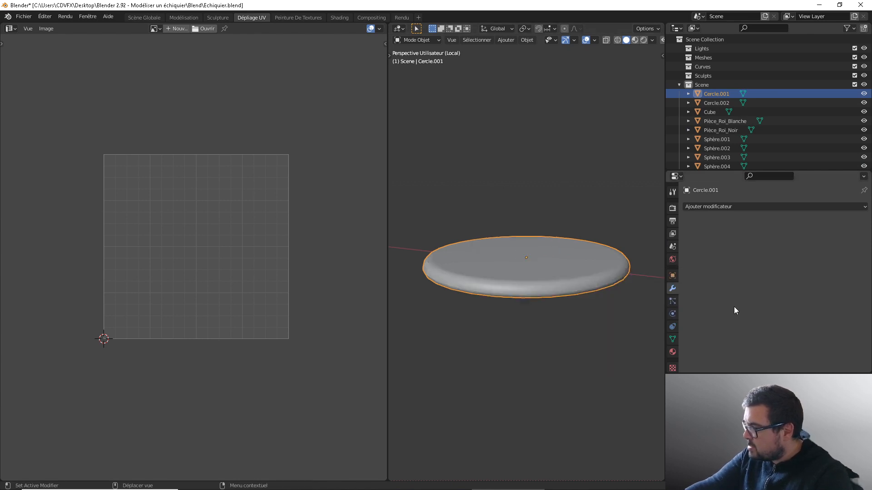
# Enable Auto Smooth on Cercle.001 with an angle of 89° and deselect the object.
pyautogui.click(672, 340)
pyautogui.click(758, 358)
pyautogui.click(772, 357)
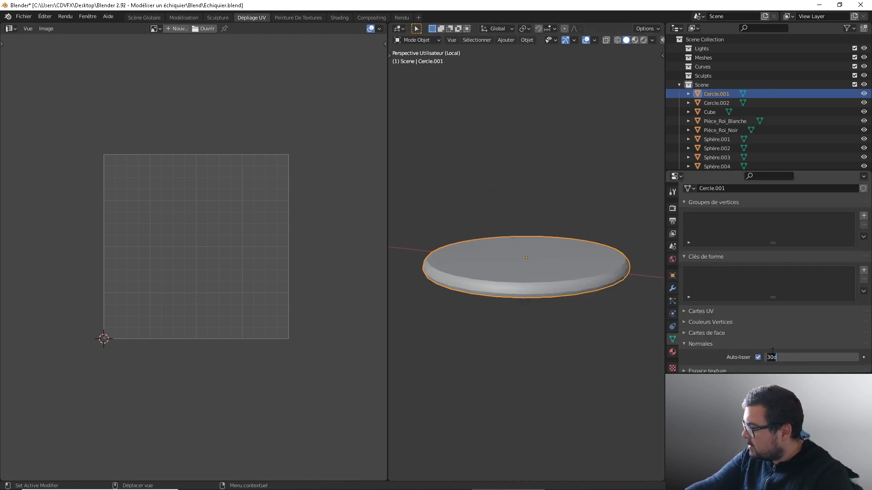
pyautogui.write('89')
pyautogui.press('Return')
pyautogui.hotkey('alt', 'a')
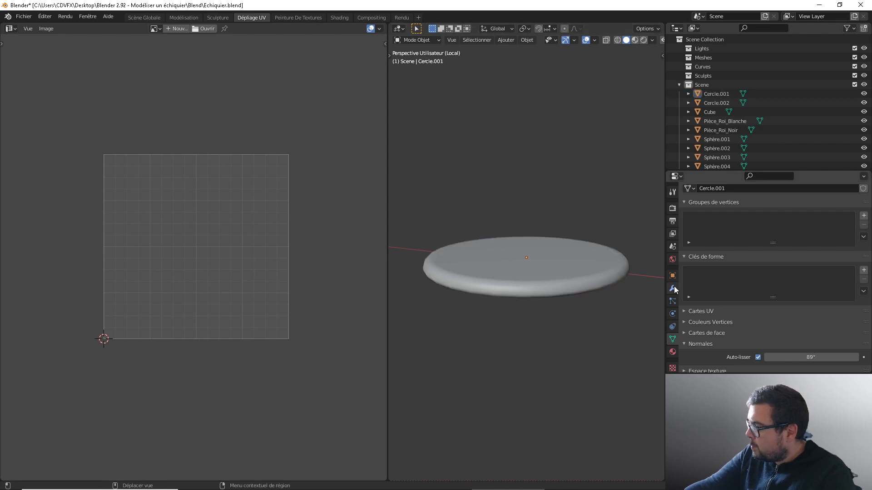
# Add a Weighted Normal modifier with a weight of 100 to Cercle.001, apply it and return to the full scene.
pyautogui.click(672, 288)
pyautogui.click(734, 213)
pyautogui.click(574, 280)
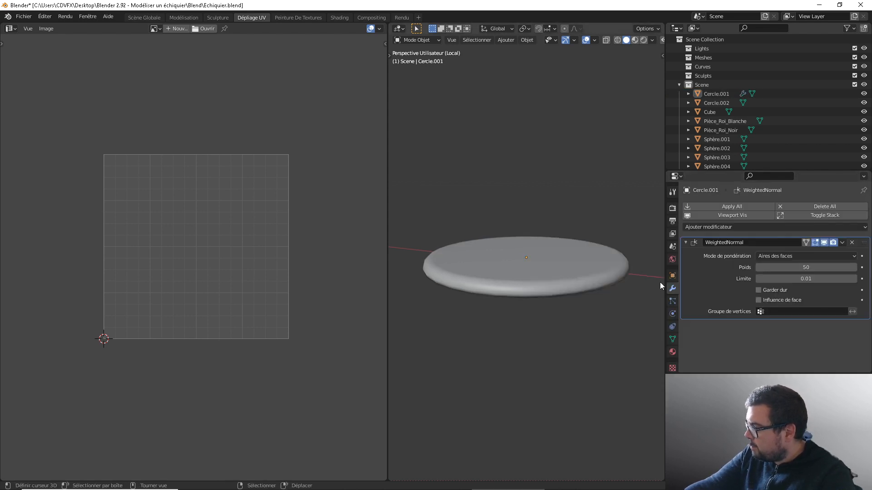
pyautogui.moveTo(790, 268); pyautogui.dragTo(853, 268)
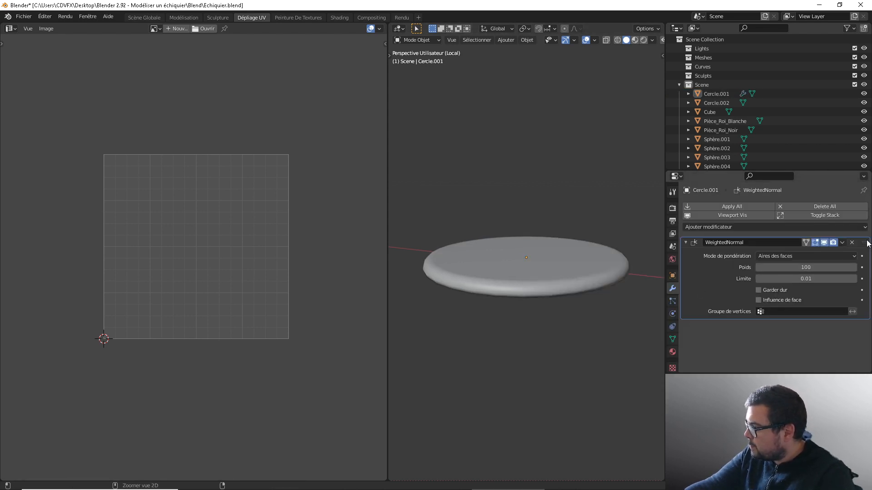
pyautogui.hotkey('ctrl', 'a')
pyautogui.press('KP_Divide')
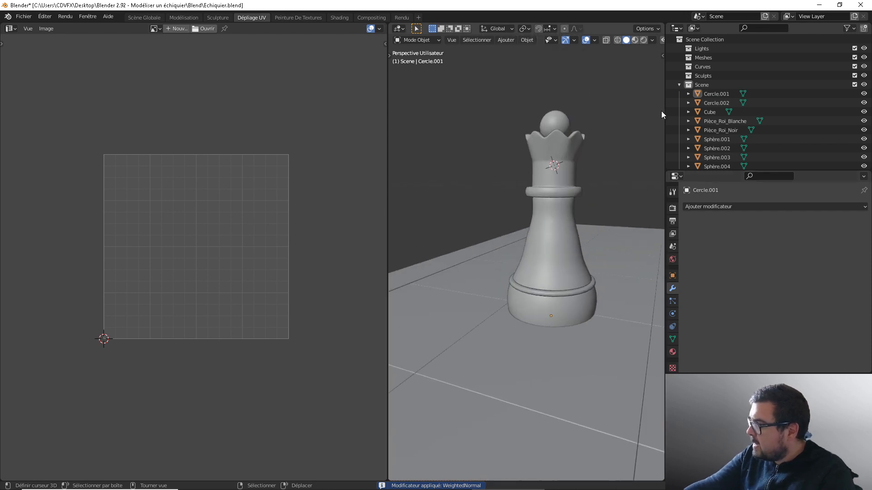
# Select all parts of the queen, from bottom disc to top ball, and move them straight up along Z onto the board.
pyautogui.click(717, 94)
pyautogui.scroll(-2, 718, 113)
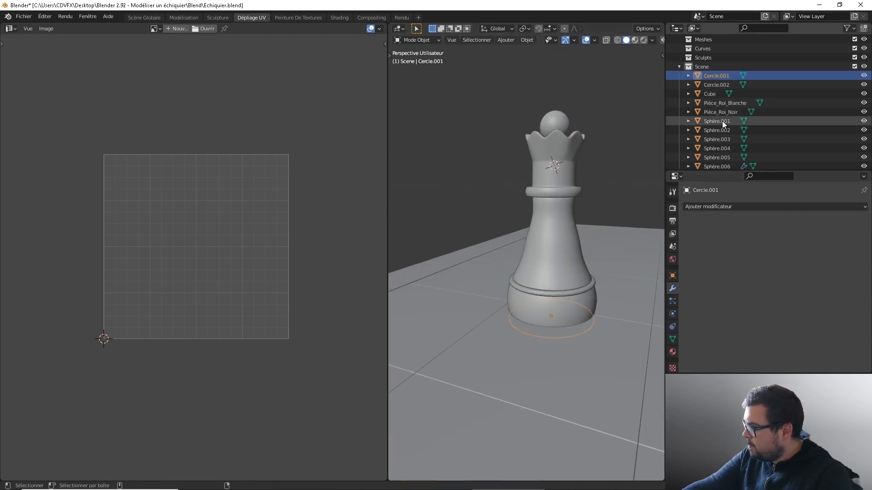
pyautogui.keyDown('ctrl'); pyautogui.click(722, 121); pyautogui.keyUp('ctrl')
pyautogui.keyDown('shift'); pyautogui.click(561, 123); pyautogui.keyUp('shift')
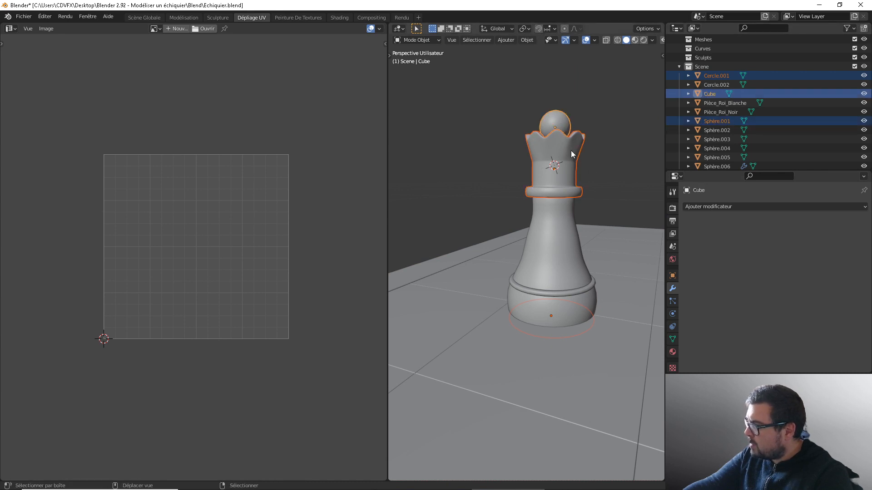
pyautogui.keyDown('shift'); pyautogui.click(557, 222); pyautogui.keyUp('shift')
pyautogui.keyDown('shift'); pyautogui.click(561, 295); pyautogui.keyUp('shift')
pyautogui.keyDown('shift'); pyautogui.click(566, 288); pyautogui.keyUp('shift')
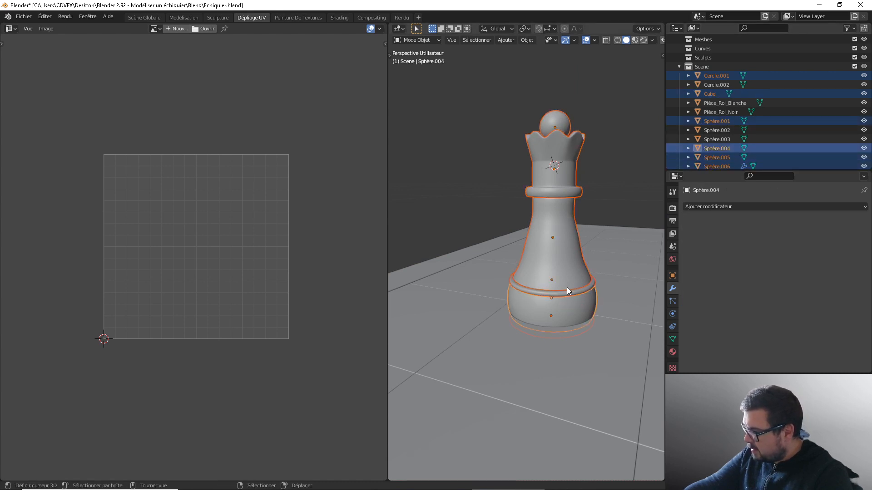
pyautogui.press('g')
pyautogui.press('z')
pyautogui.click(568, 181)
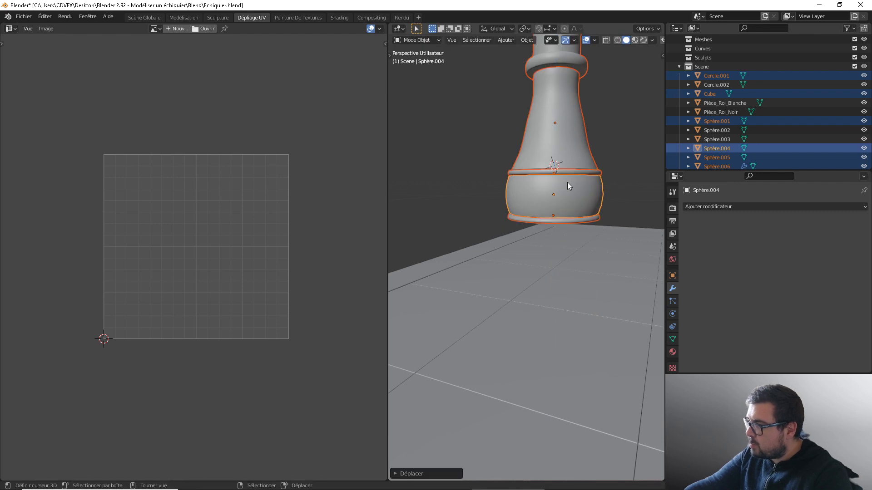
# Apply the pending Weighted Normal modifier on the queen's flared body, Sphère.006.
pyautogui.moveTo(568, 182); pyautogui.dragTo(507, 261, button='middle')
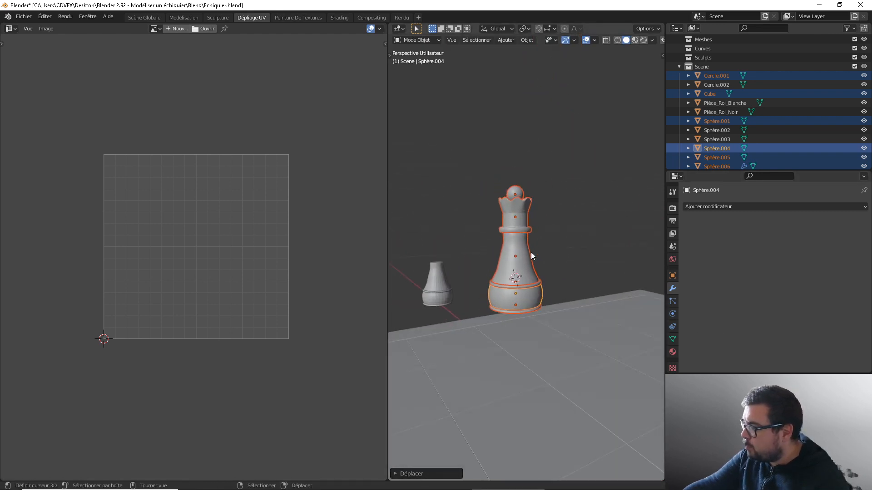
pyautogui.moveTo(523, 187); pyautogui.dragTo(514, 218, button='middle')
pyautogui.keyDown('shift'); pyautogui.click(514, 260); pyautogui.keyUp('shift')
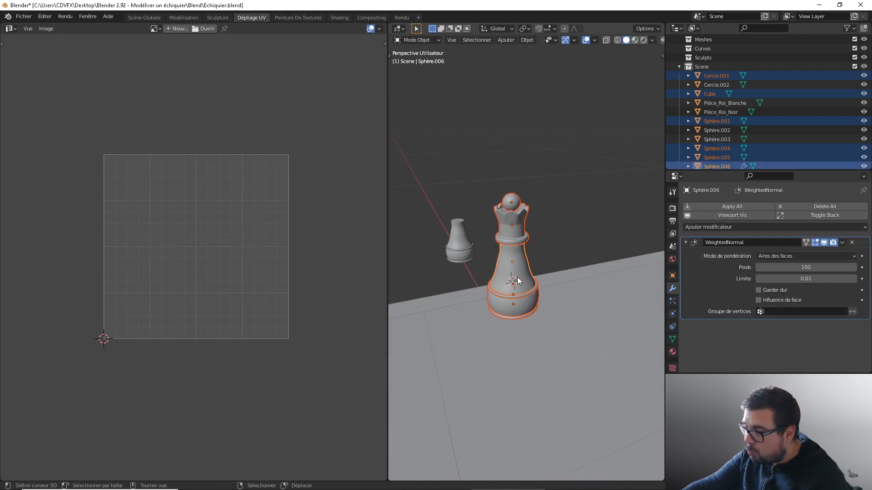
pyautogui.hotkey('ctrl', 'a')
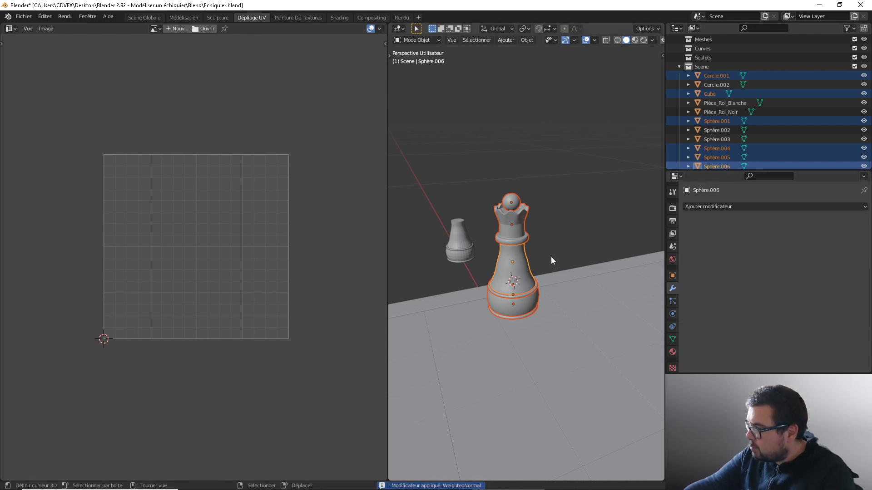
# Go through the queen's parts one by one and check each for remaining modifiers.
pyautogui.click(522, 301)
pyautogui.click(522, 296)
pyautogui.click(521, 279)
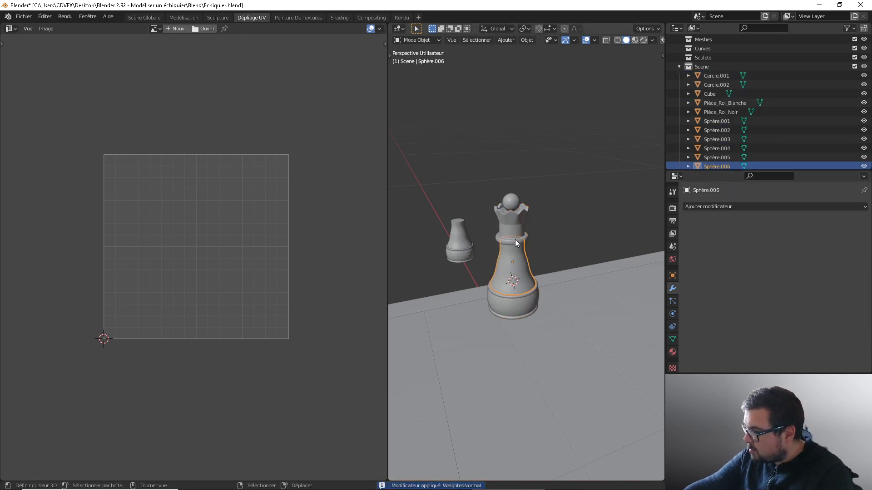
pyautogui.click(515, 239)
pyautogui.click(514, 203)
pyautogui.click(515, 221)
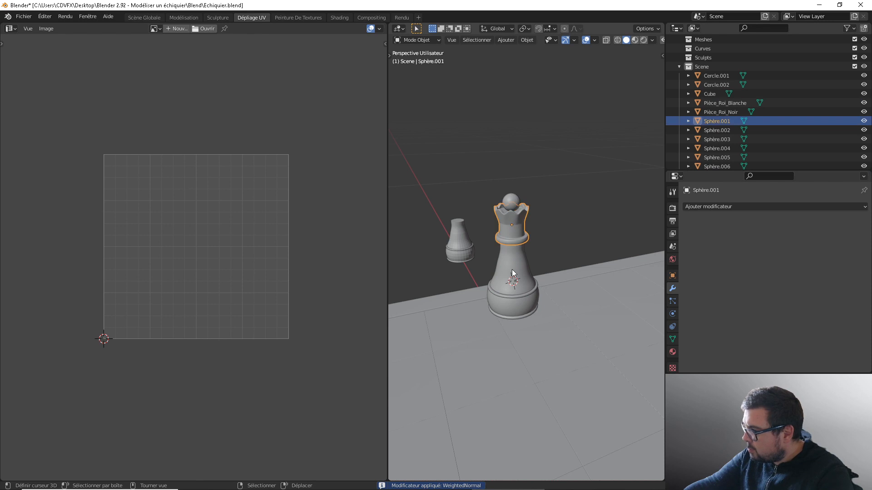
pyautogui.click(527, 294)
pyautogui.click(527, 300)
pyautogui.click(527, 306)
pyautogui.click(526, 315)
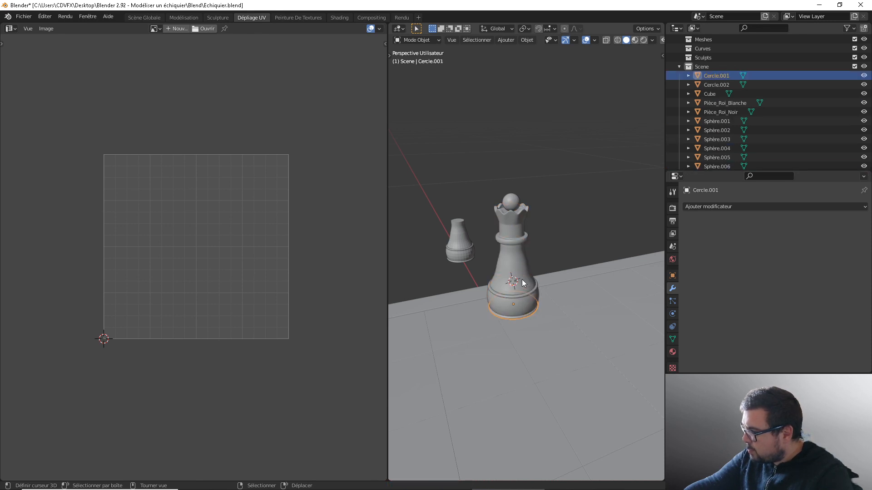
# Join the bottom disc, rounded base, body, crown and top ball into one object, with the ball Cube as the active one.
pyautogui.keyDown('shift'); pyautogui.click(520, 306); pyautogui.keyUp('shift')
pyautogui.keyDown('shift'); pyautogui.click(522, 290); pyautogui.keyUp('shift')
pyautogui.keyDown('shift'); pyautogui.click(520, 243); pyautogui.keyUp('shift')
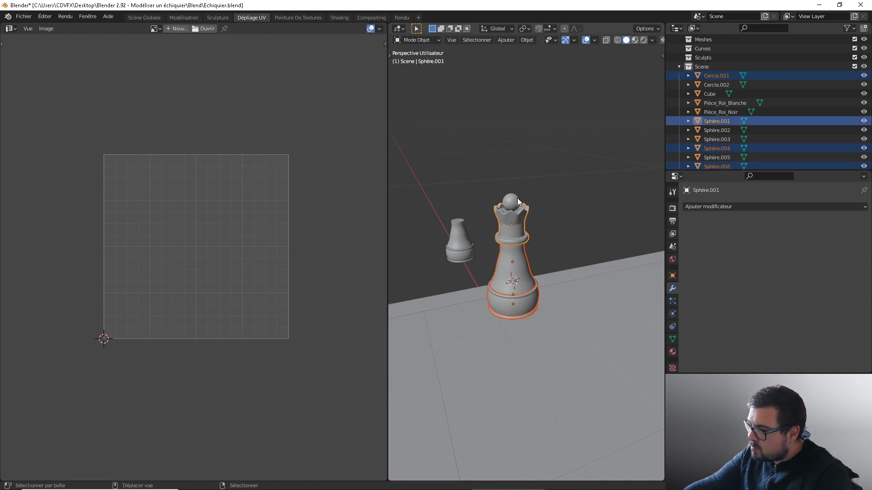
pyautogui.keyDown('shift'); pyautogui.click(517, 198); pyautogui.keyUp('shift')
pyautogui.hotkey('ctrl', 'j')
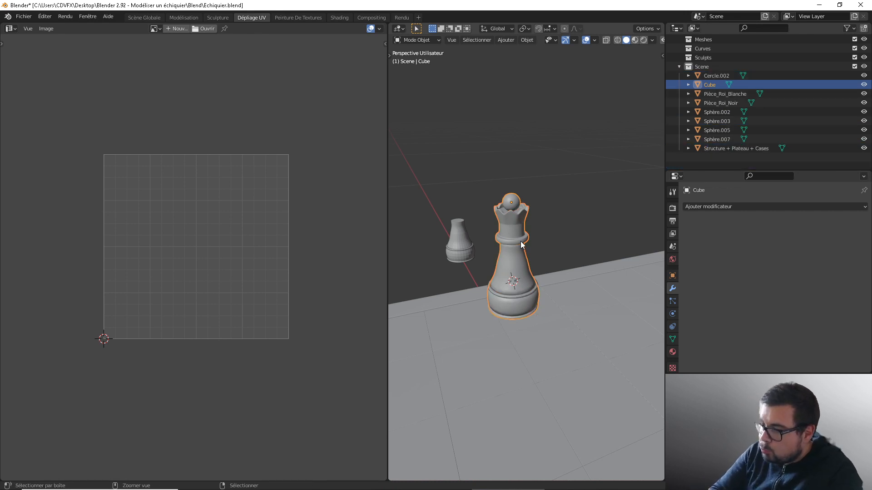
# Apply the joined queen's rotation and scale and set its origin to geometry.
pyautogui.press('q')
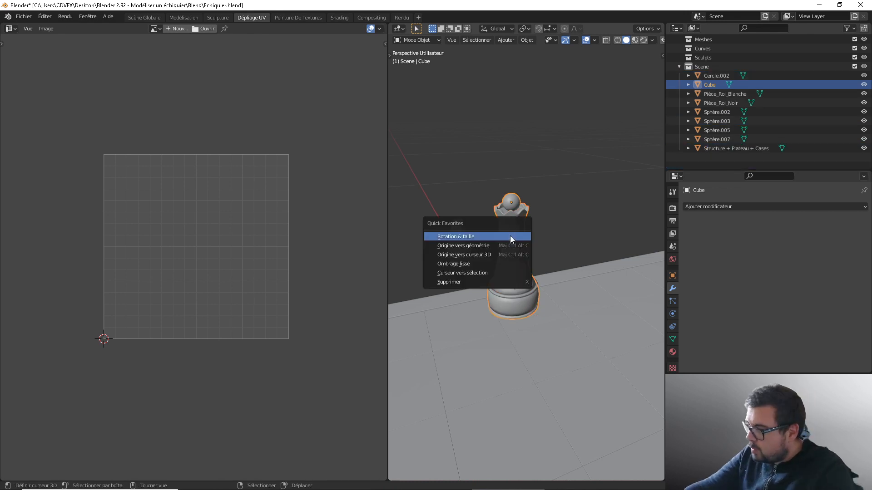
pyautogui.click(471, 238)
pyautogui.press('q')
pyautogui.click(454, 249)
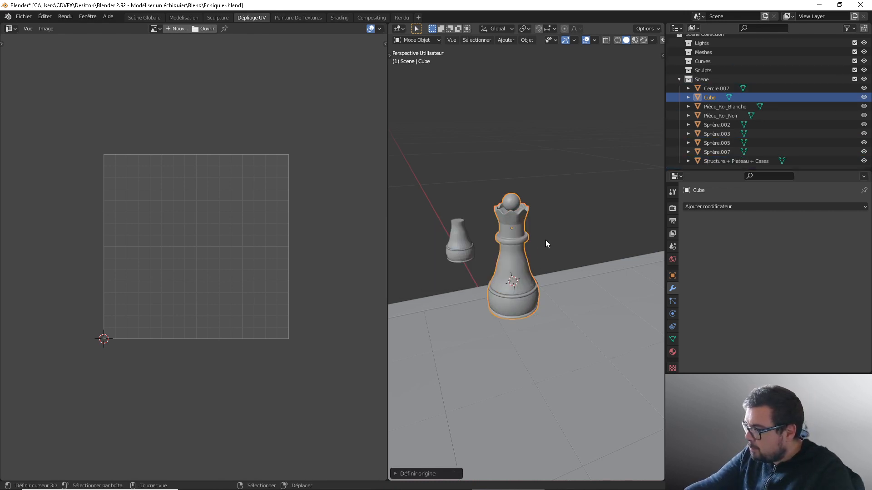
# Assign the existing material M_Pièce_Blanche to the queen.
pyautogui.scroll(1, 563, 243)
pyautogui.click(672, 351)
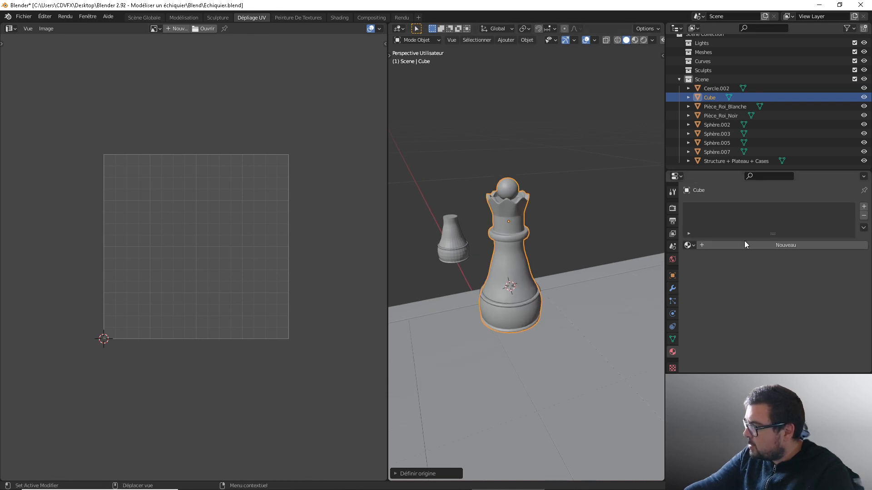
pyautogui.click(688, 245)
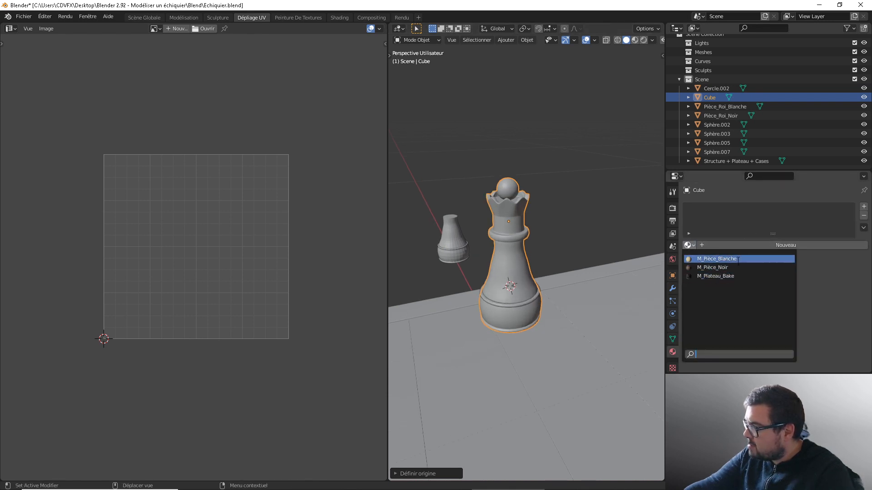
pyautogui.click(738, 259)
# Select the queen's whole mesh in Edit Mode, pack its UV islands and return to Object Mode.
pyautogui.press('Tab')
pyautogui.hotkey('ctrl', 'Tab')
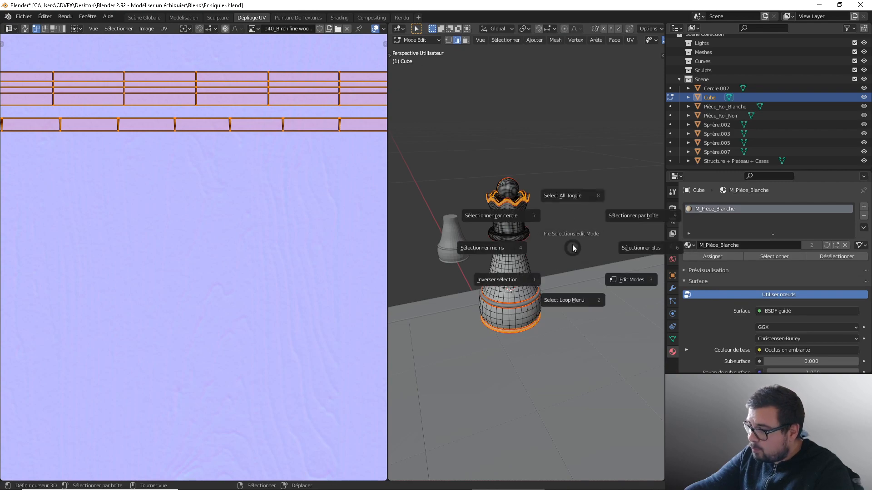
pyautogui.click(566, 194)
pyautogui.press('a')
pyautogui.click(565, 142)
pyautogui.scroll(-6, 228, 204)
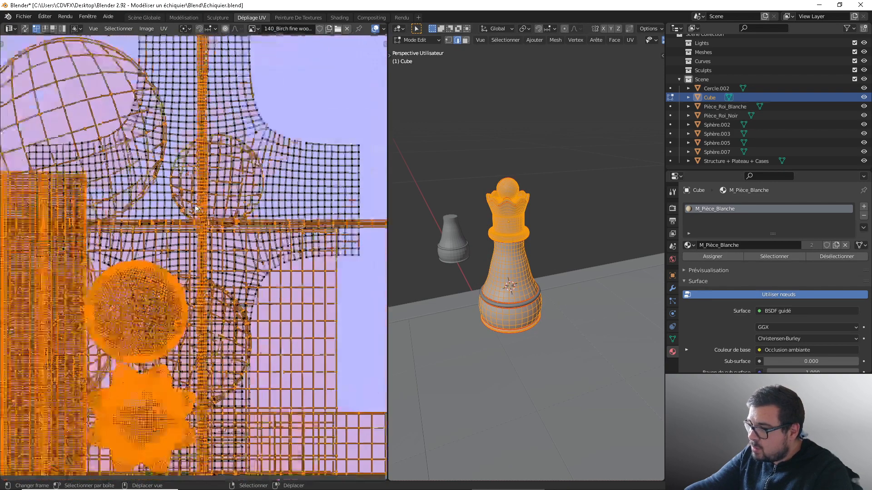
pyautogui.hotkey('ctrl', 'p')
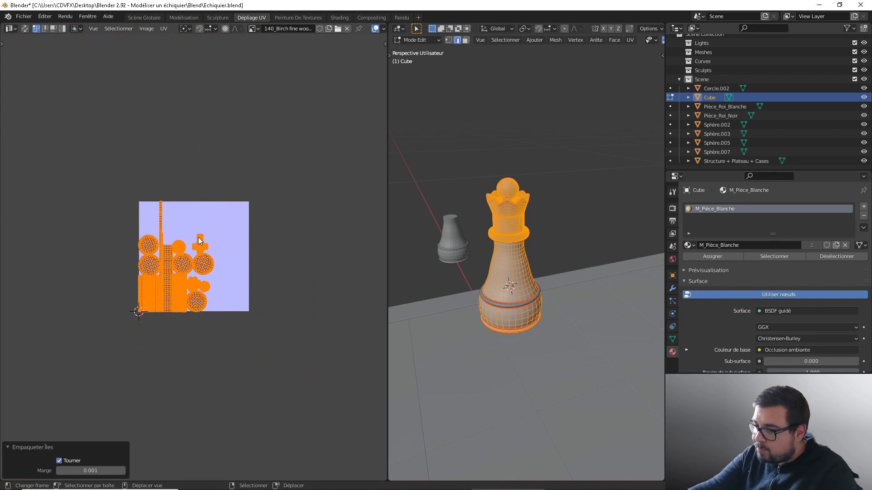
pyautogui.scroll(2, 197, 237)
pyautogui.scroll(1, 197, 236)
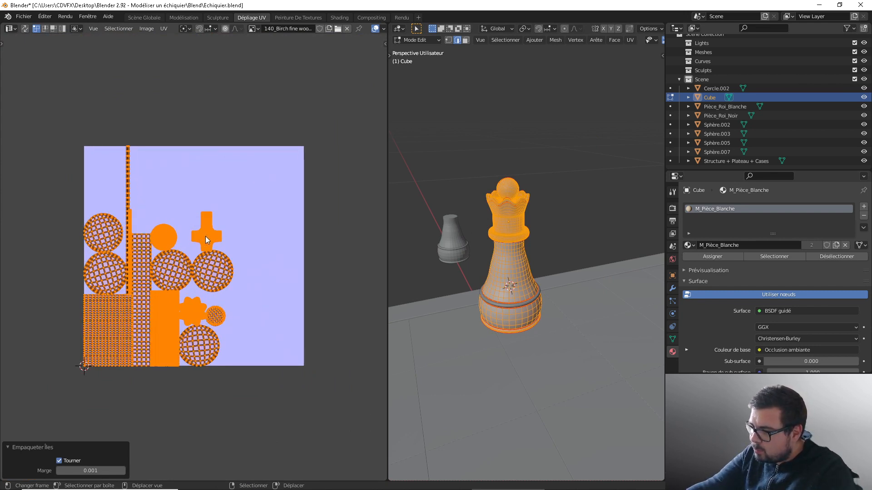
pyautogui.press('Tab')
# Join the leftover ring Sphère.005 into the queen.
pyautogui.click(515, 303)
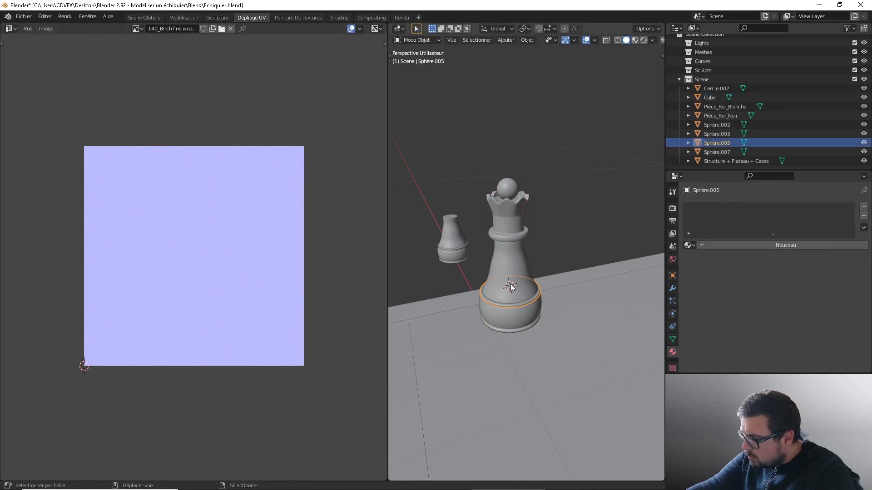
pyautogui.keyDown('shift'); pyautogui.click(510, 287); pyautogui.keyUp('shift')
pyautogui.hotkey('ctrl', 'j')
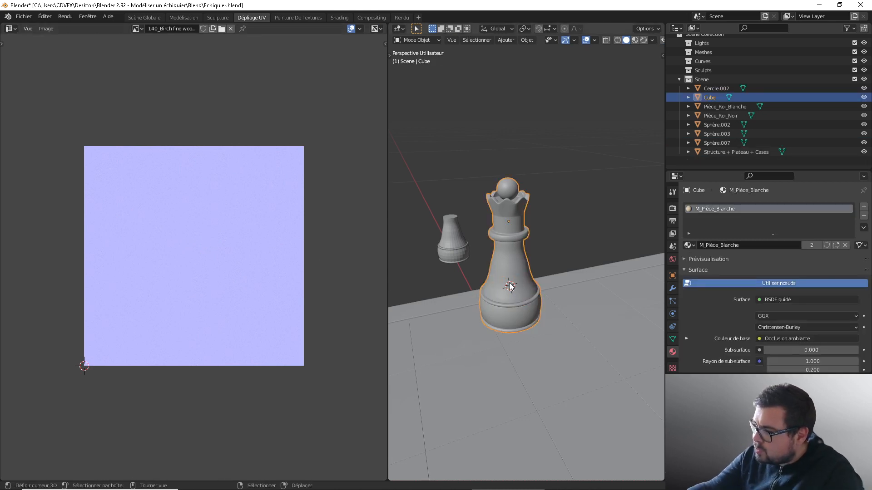
# Apply rotation and scale again on the queen with its added ring and recenter its origin on the geometry.
pyautogui.hotkey('ctrl', 'a')
pyautogui.click(468, 272)
pyautogui.hotkey('ctrl', 'a')
pyautogui.click(460, 279)
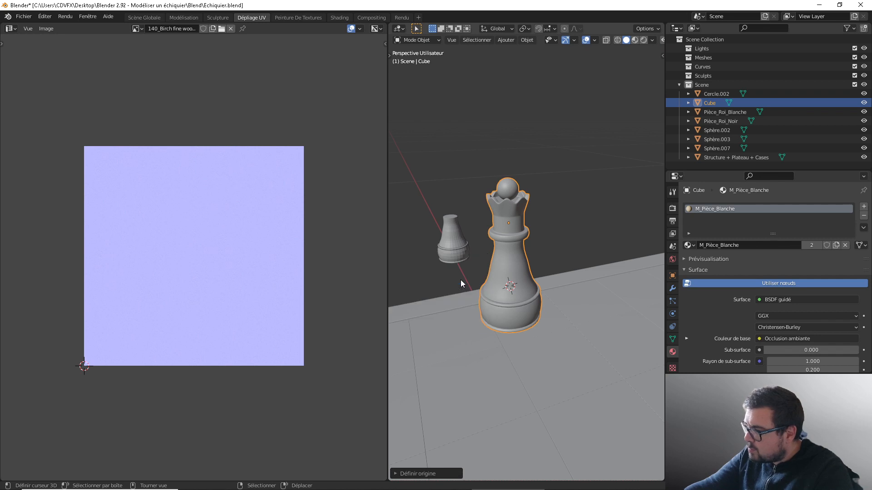
# Select the entire queen mesh including the ring, average its UV island scale, repack the islands and leave Edit Mode.
pyautogui.press('Tab')
pyautogui.press('a')
pyautogui.click(525, 246)
pyautogui.press('a')
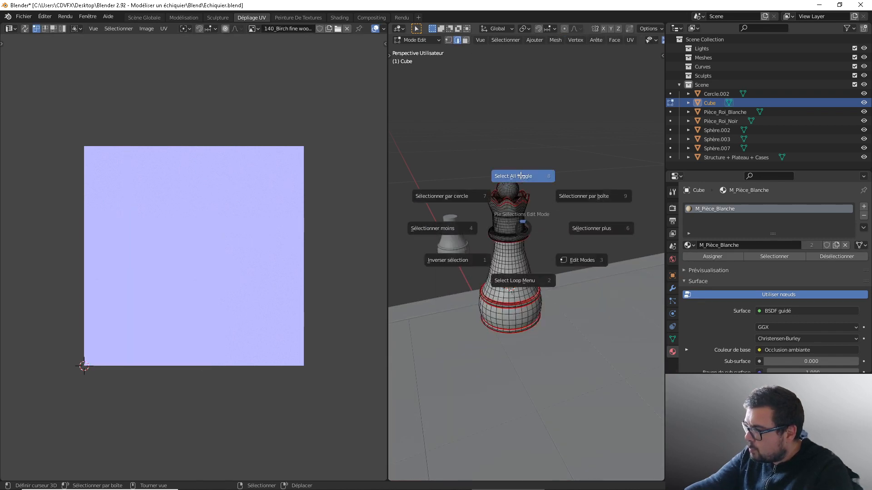
pyautogui.click(523, 195)
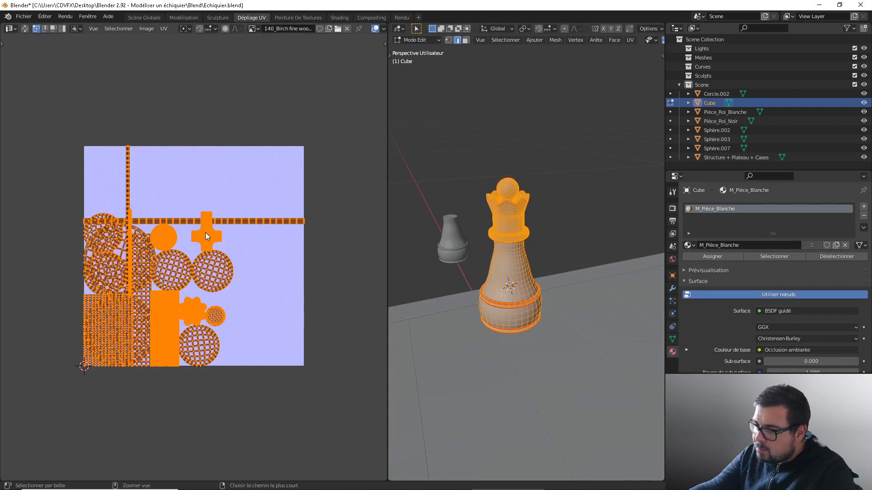
pyautogui.hotkey('ctrl', 'a')
pyautogui.hotkey('ctrl', 'p')
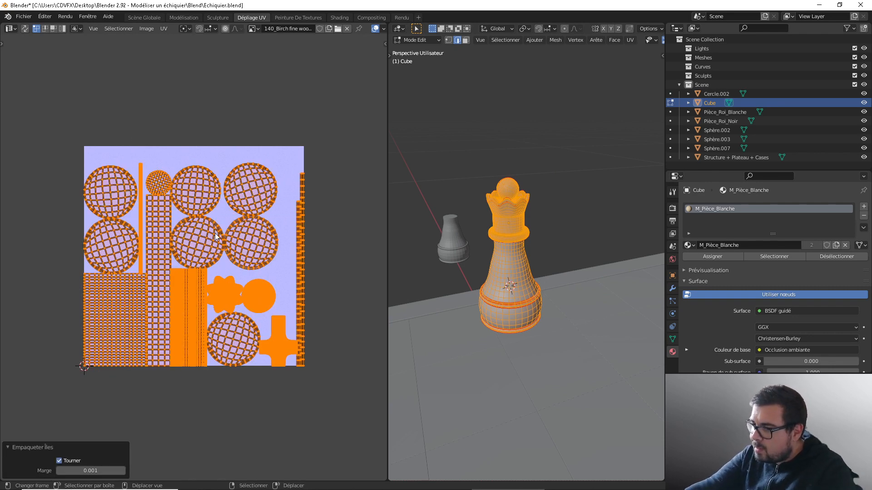
pyautogui.press('Tab')
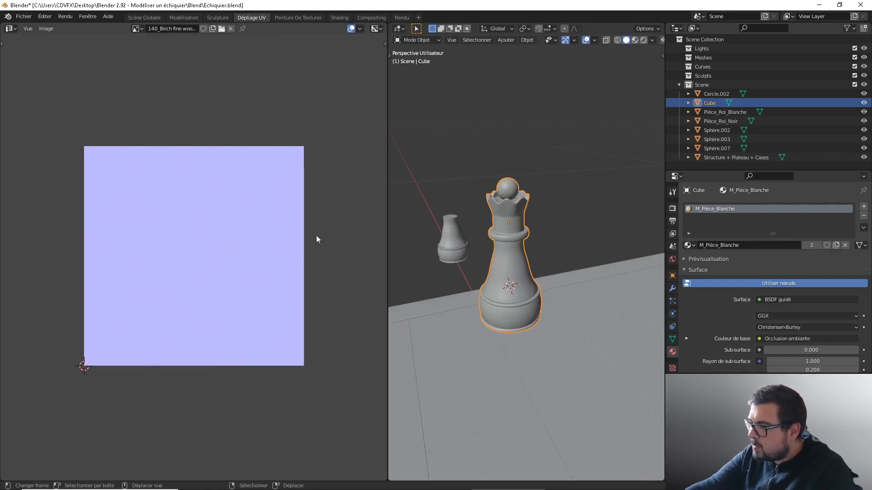
# Show the scene in Material Preview shading and inspect the wood texture on the queen from close up.
pyautogui.click(634, 40)
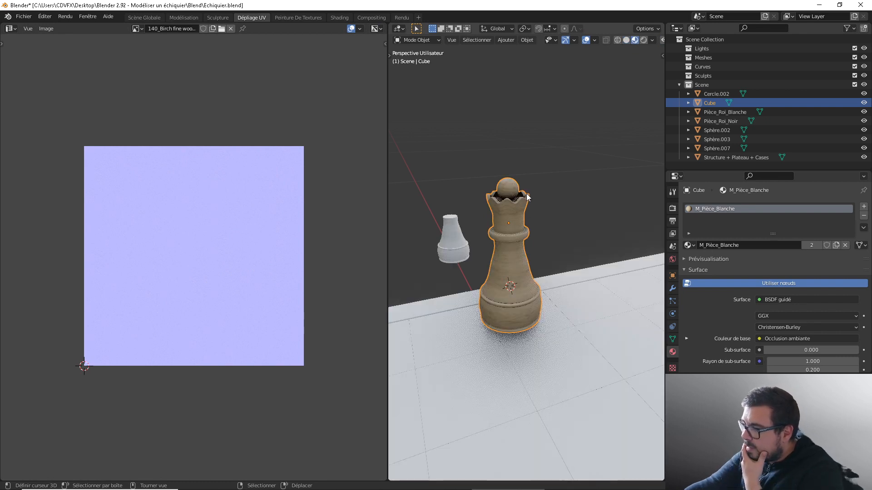
pyautogui.scroll(4, 519, 221)
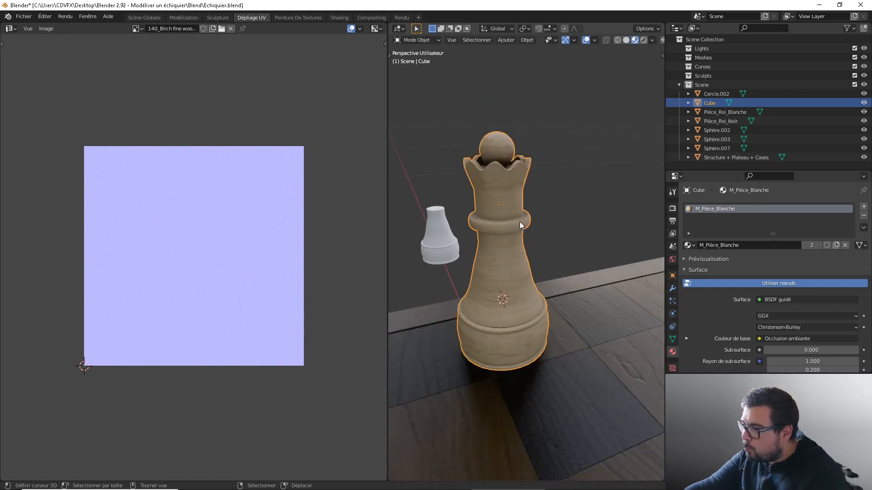
pyautogui.scroll(-4, 518, 223)
pyautogui.scroll(6, 510, 243)
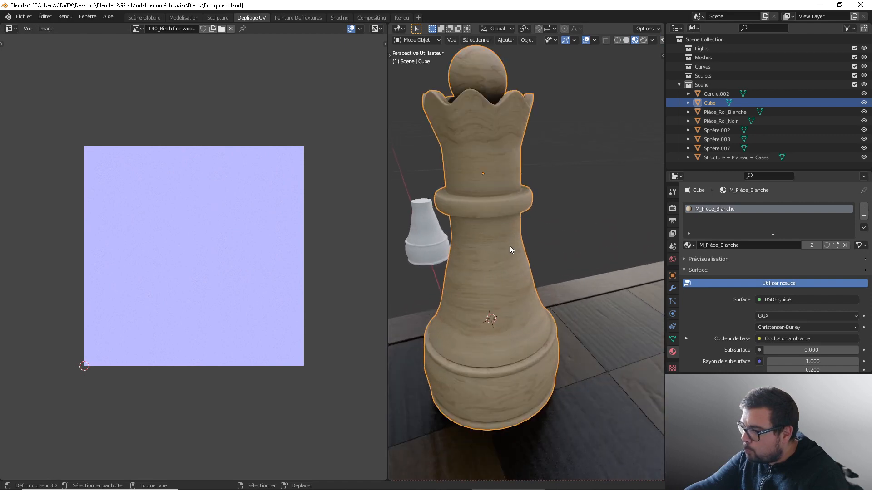
pyautogui.scroll(-2, 510, 244)
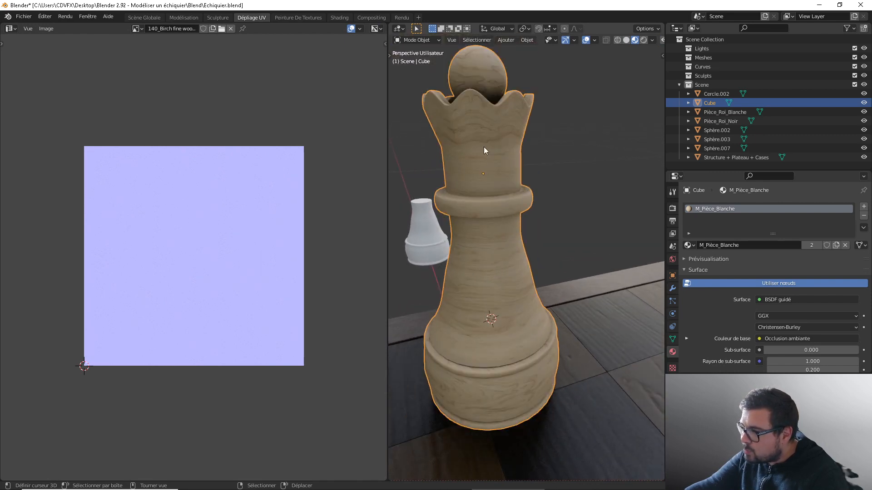
# Examine the packed UV island layout of the white queen in Edit Mode, clear the mesh selection and return to Object Mode.
pyautogui.press('Tab')
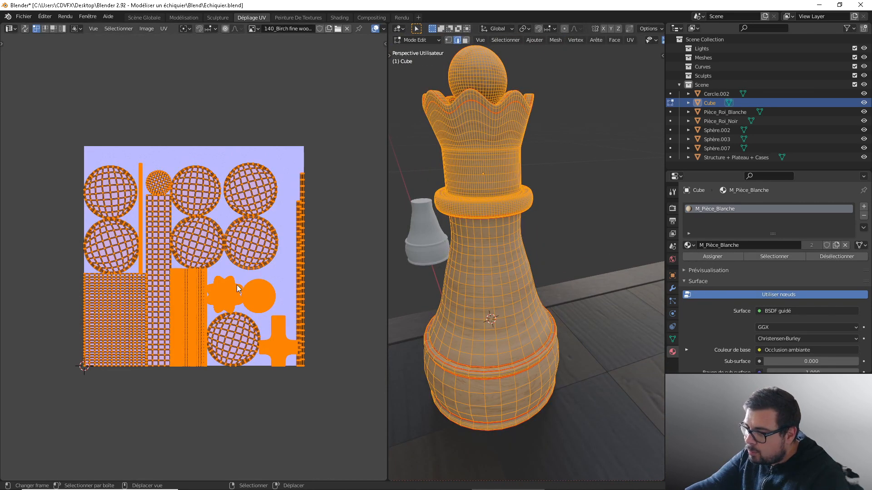
pyautogui.scroll(3, 236, 285)
pyautogui.scroll(-1, 237, 284)
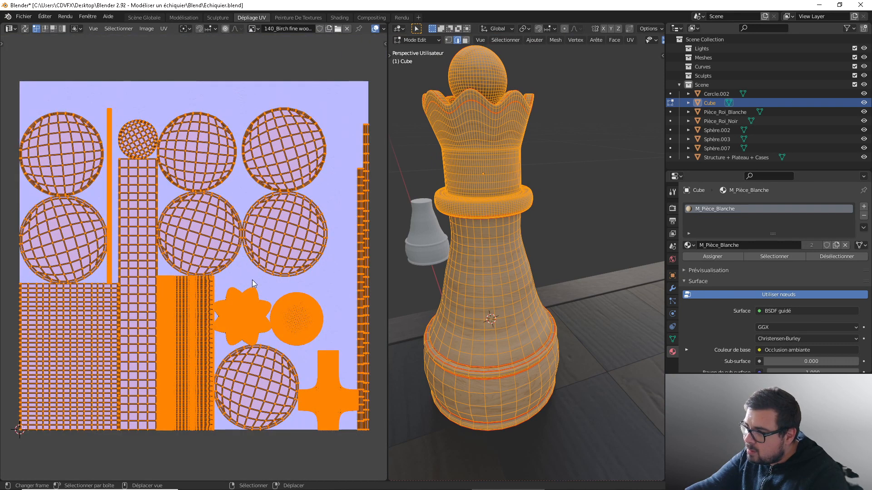
pyautogui.scroll(-1, 252, 280)
pyautogui.scroll(-1, 474, 159)
pyautogui.scroll(1, 475, 159)
pyautogui.press('a')
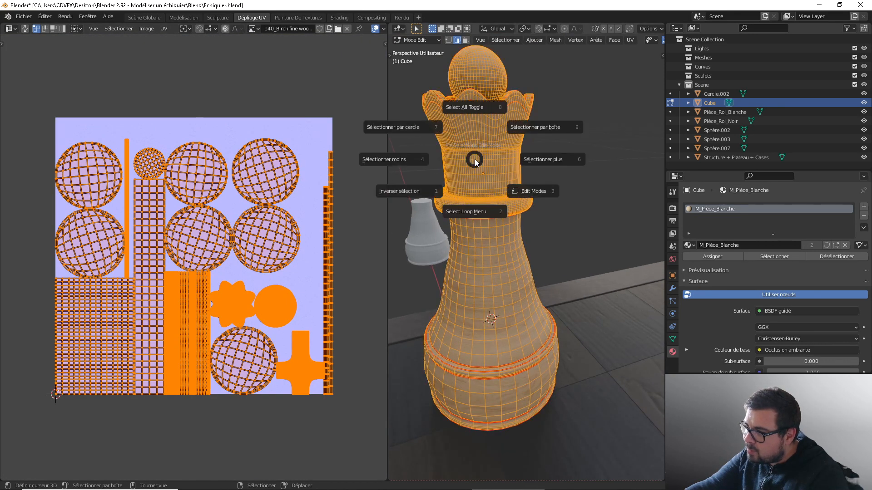
pyautogui.click(481, 109)
pyautogui.press('Tab')
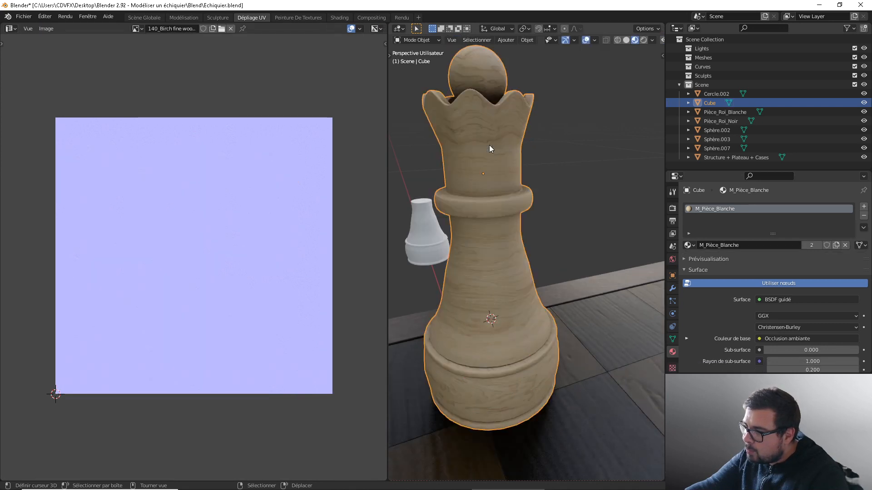
# Compare the wood grain direction on the white queen with the grain on the white king.
pyautogui.scroll(-5, 489, 145)
pyautogui.scroll(-5, 534, 304)
pyautogui.keyDown('shift'); pyautogui.moveTo(497, 306); pyautogui.dragTo(550, 251, button='middle'); pyautogui.keyUp('shift')
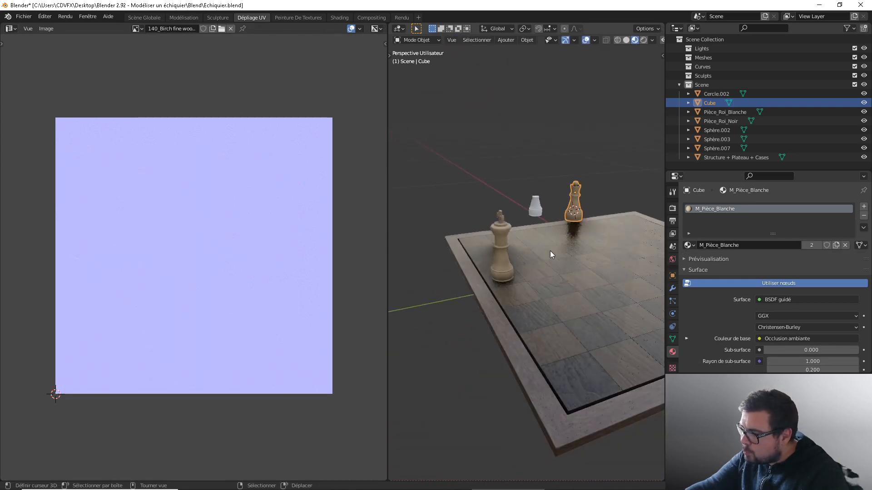
pyautogui.scroll(5, 532, 256)
pyautogui.scroll(-5, 502, 158)
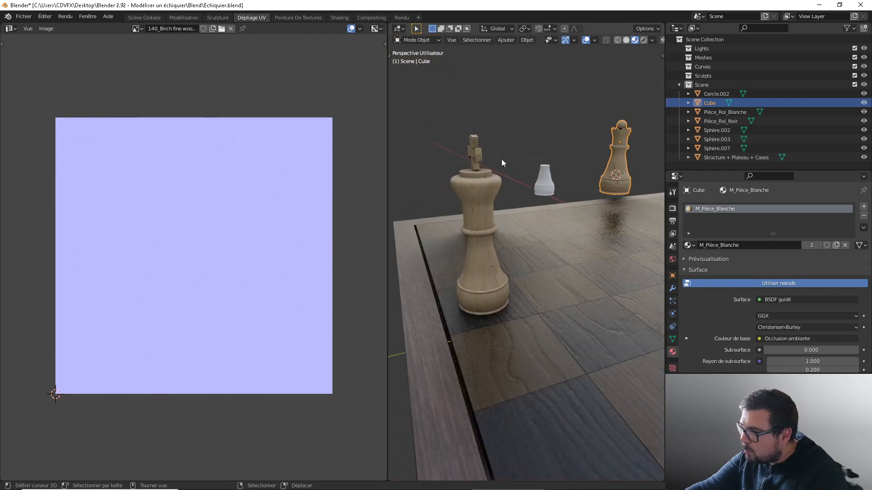
pyautogui.scroll(6, 474, 222)
pyautogui.keyDown('shift'); pyautogui.moveTo(587, 241); pyautogui.dragTo(502, 276, button='middle'); pyautogui.keyUp('shift')
pyautogui.scroll(3, 502, 276)
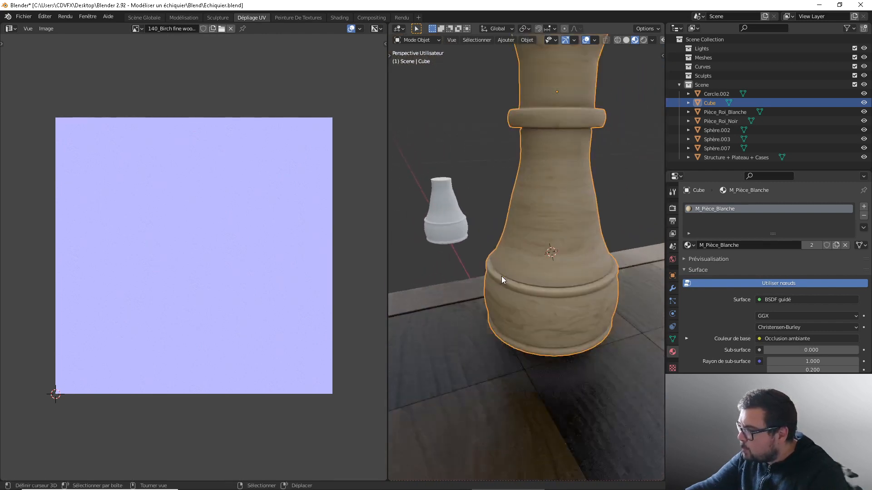
pyautogui.keyDown('shift'); pyautogui.moveTo(555, 243); pyautogui.dragTo(546, 255, button='middle'); pyautogui.keyUp('shift')
# Rotate all of the queen's UV islands by 90° and repack them with island rotation turned off.
pyautogui.press('Tab')
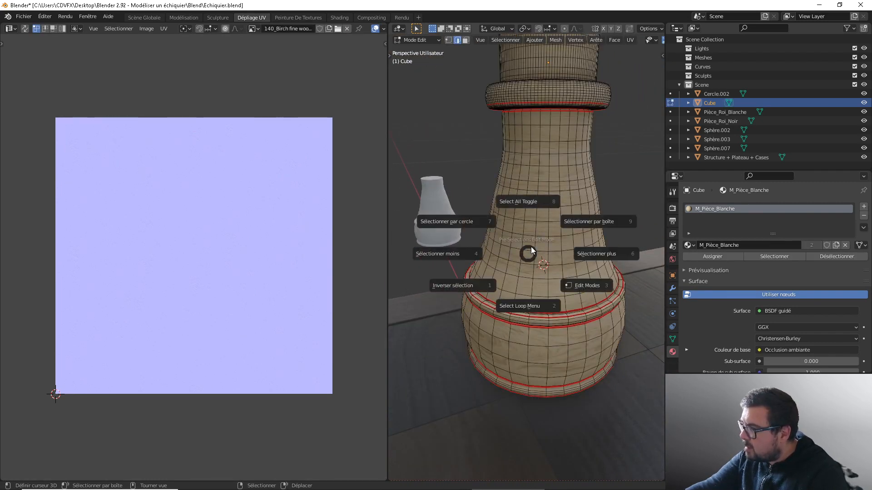
pyautogui.press('a')
pyautogui.write('r')
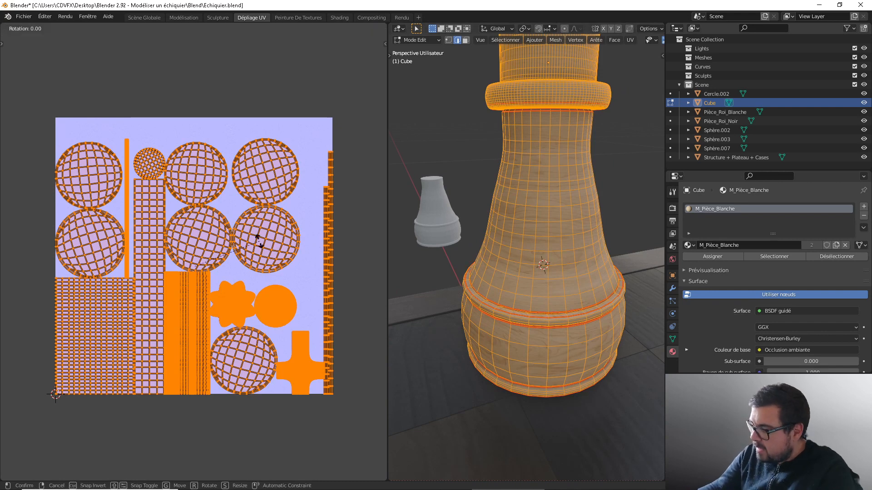
pyautogui.write('90')
pyautogui.press('Return')
pyautogui.hotkey('ctrl', 'p')
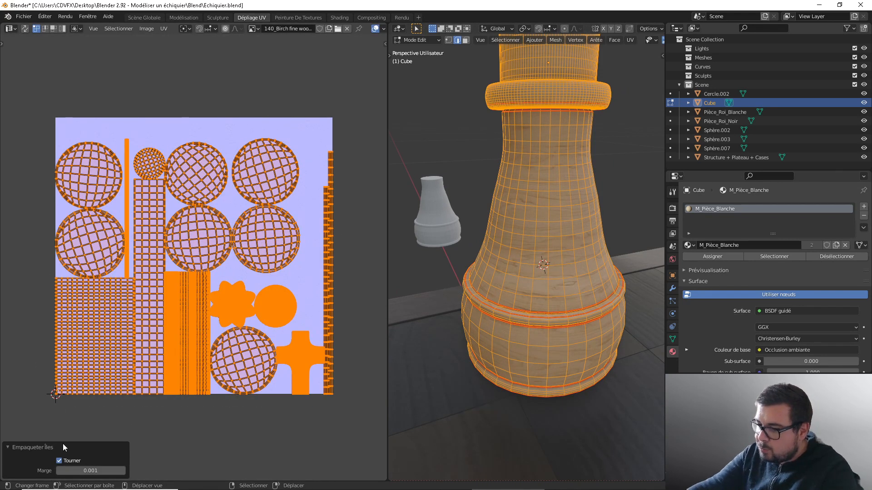
pyautogui.click(59, 461)
pyautogui.press('Tab')
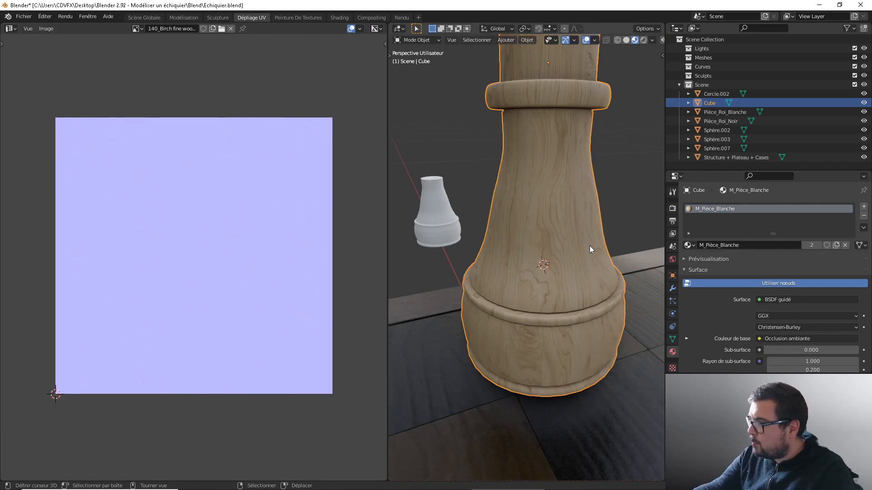
# Duplicate the white queen 0.06 m along X and assign the M_Pièce_Noir material to the copy.
pyautogui.press('KP_Divide')
pyautogui.press('KP_Divide')
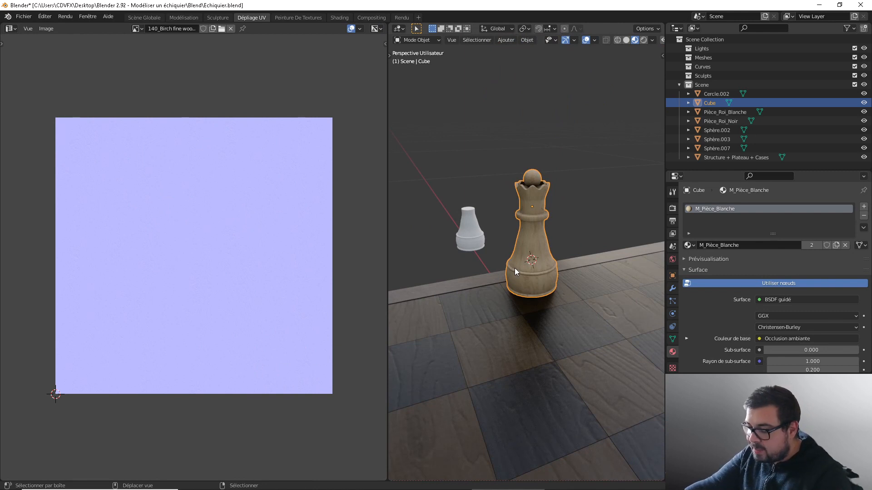
pyautogui.hotkey('shift', 'd')
pyautogui.write('x0.0')
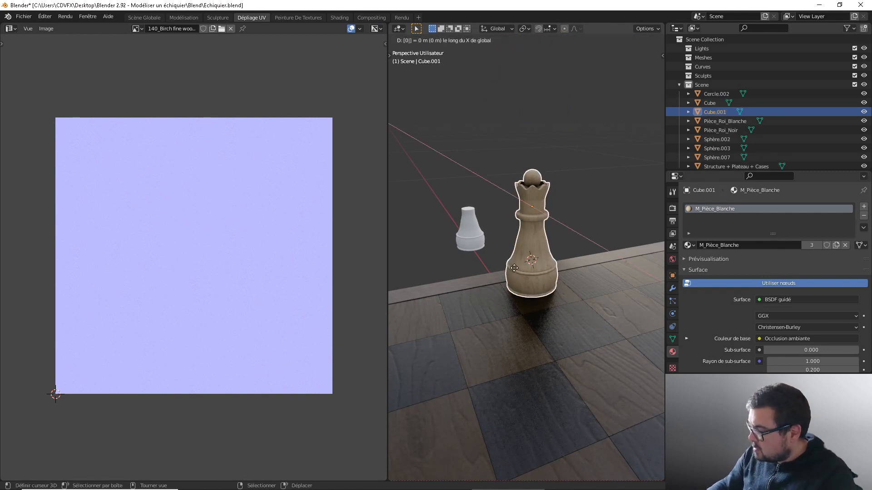
pyautogui.write('6')
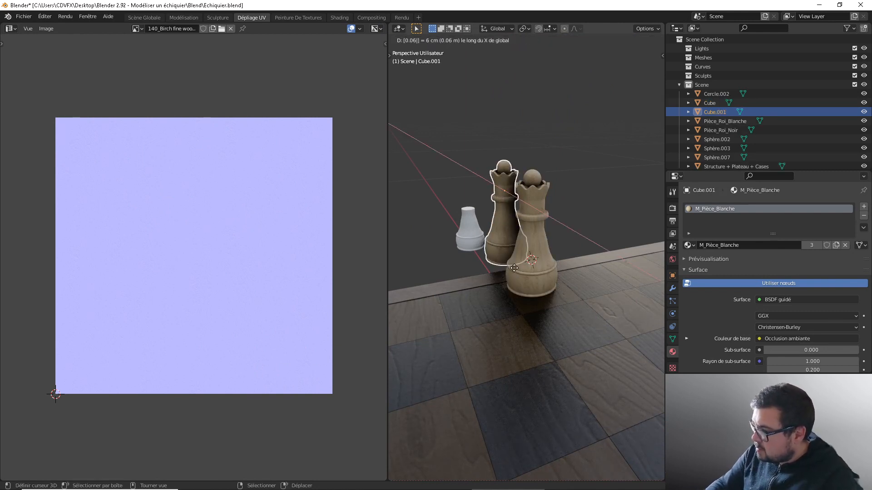
pyautogui.press('Return')
pyautogui.click(688, 245)
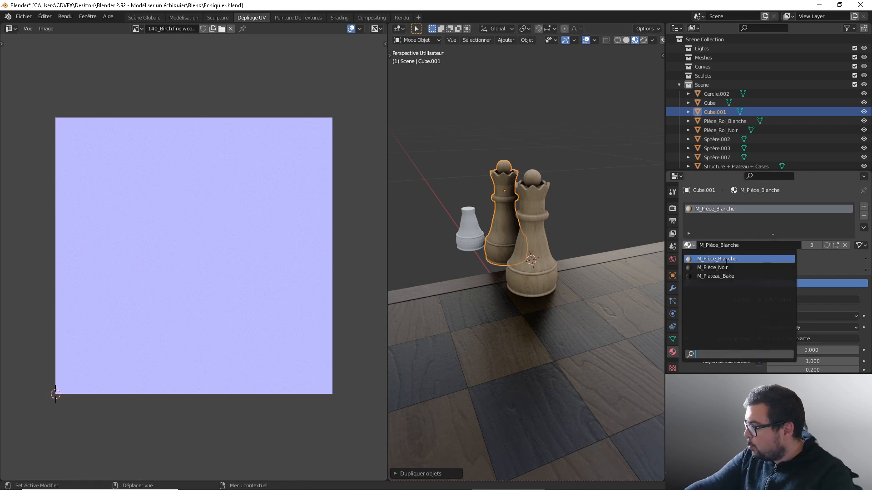
pyautogui.click(712, 268)
# Inspect the dark wood on the black queen copy and view both queens alongside the kings on the board.
pyautogui.scroll(5, 577, 229)
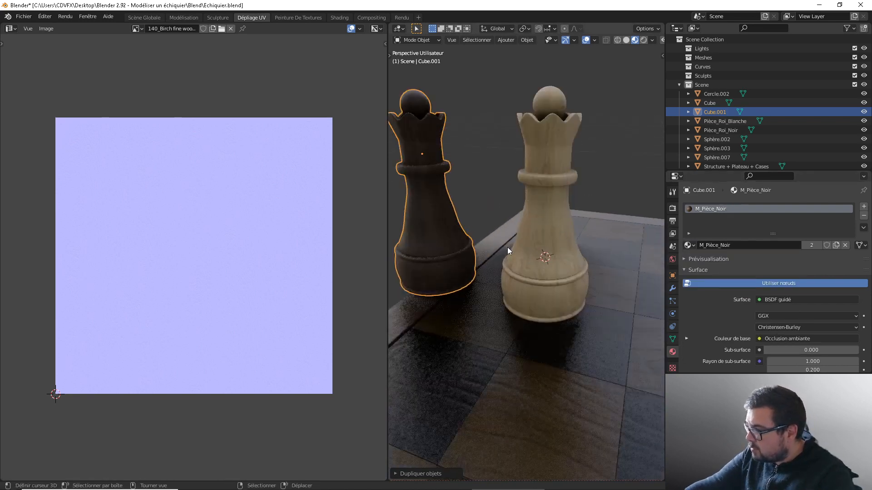
pyautogui.moveTo(508, 247); pyautogui.dragTo(527, 266, button='middle')
pyautogui.scroll(3, 528, 266)
pyautogui.scroll(-3, 473, 217)
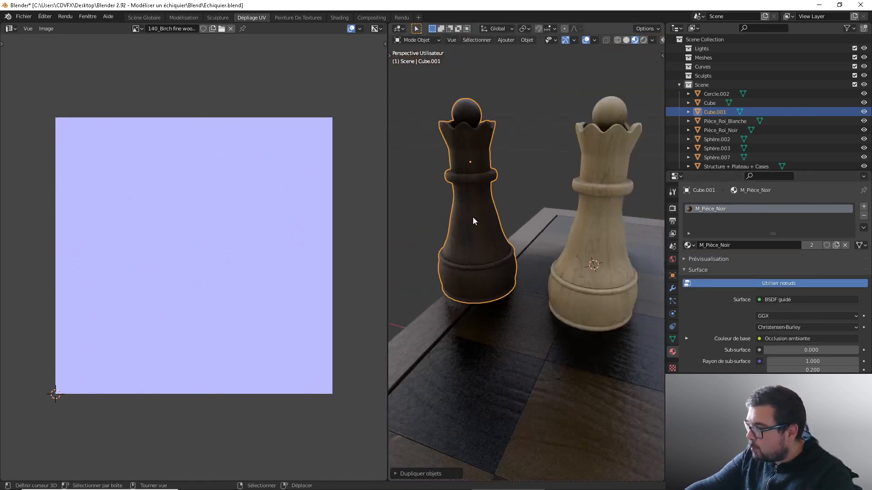
pyautogui.scroll(-7, 472, 217)
pyautogui.moveTo(529, 253); pyautogui.dragTo(472, 254, button='middle')
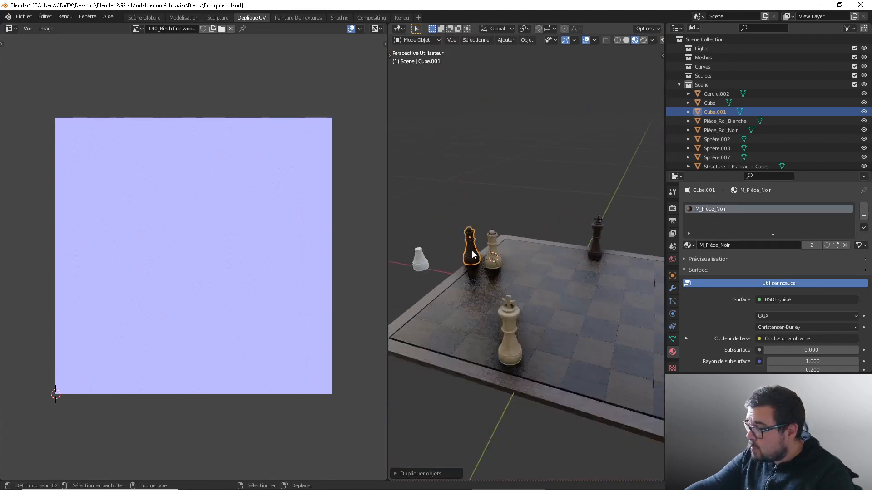
pyautogui.scroll(-2, 472, 254)
pyautogui.moveTo(519, 342); pyautogui.dragTo(592, 320, button='middle')
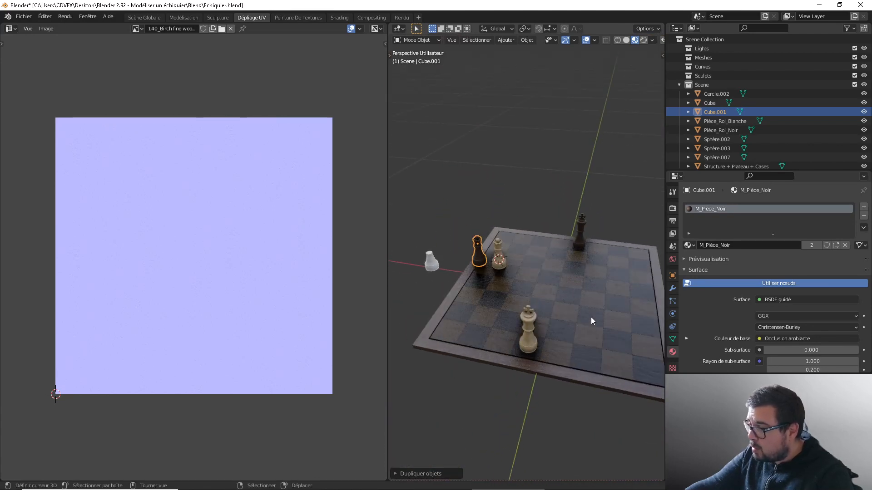
# Isolate the white queen, select the four central faces of its underside and snap the 3D cursor to them.
pyautogui.click(500, 257)
pyautogui.press('KP_Divide')
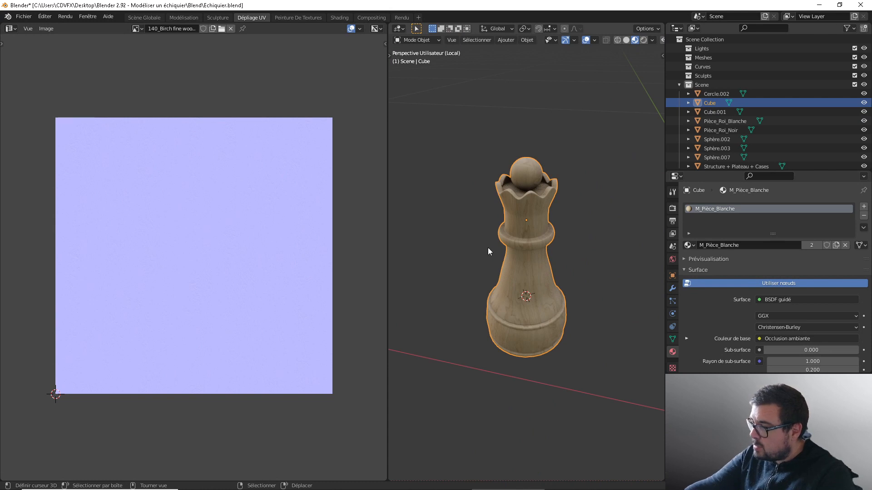
pyautogui.press('Tab')
pyautogui.click(464, 40)
pyautogui.moveTo(550, 335); pyautogui.dragTo(550, 232, button='middle')
pyautogui.scroll(3, 547, 245)
pyautogui.rightClick(517, 297)
pyautogui.keyDown('shift'); pyautogui.rightClick(534, 304); pyautogui.keyUp('shift')
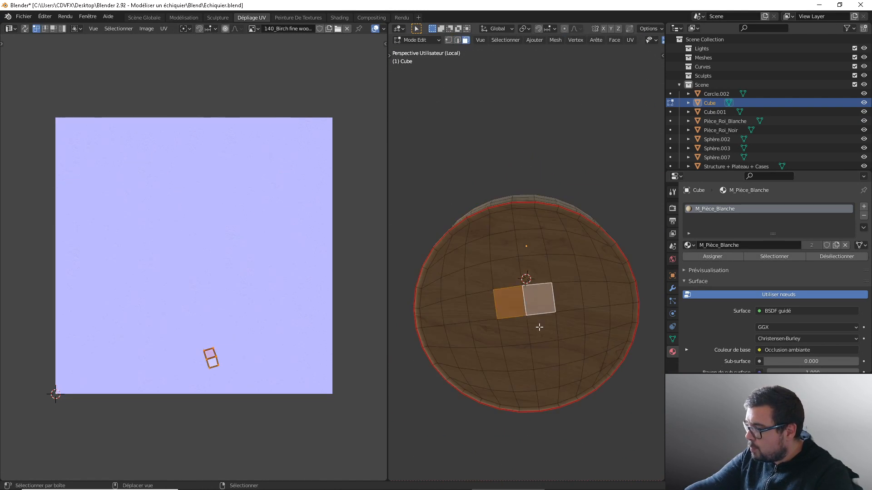
pyautogui.keyDown('shift'); pyautogui.rightClick(543, 327); pyautogui.keyUp('shift')
pyautogui.keyDown('shift'); pyautogui.rightClick(515, 331); pyautogui.keyUp('shift')
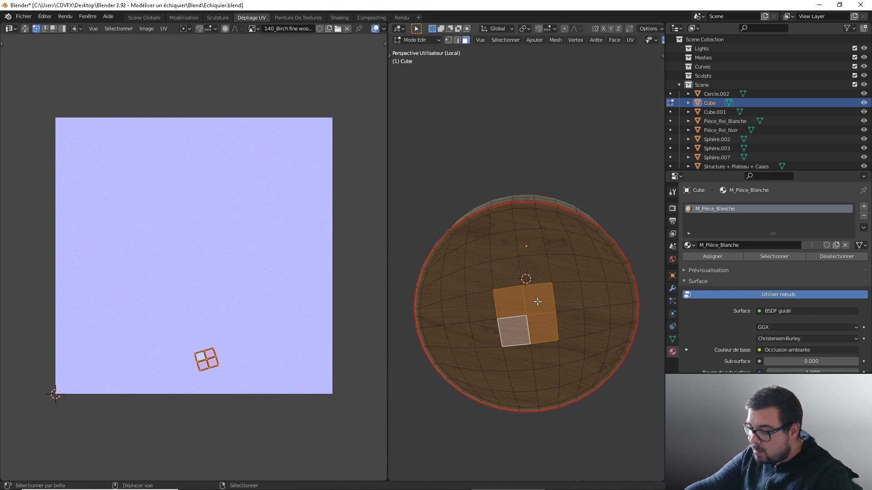
pyautogui.hotkey('shift', 's')
pyautogui.click(518, 302)
pyautogui.press('Tab')
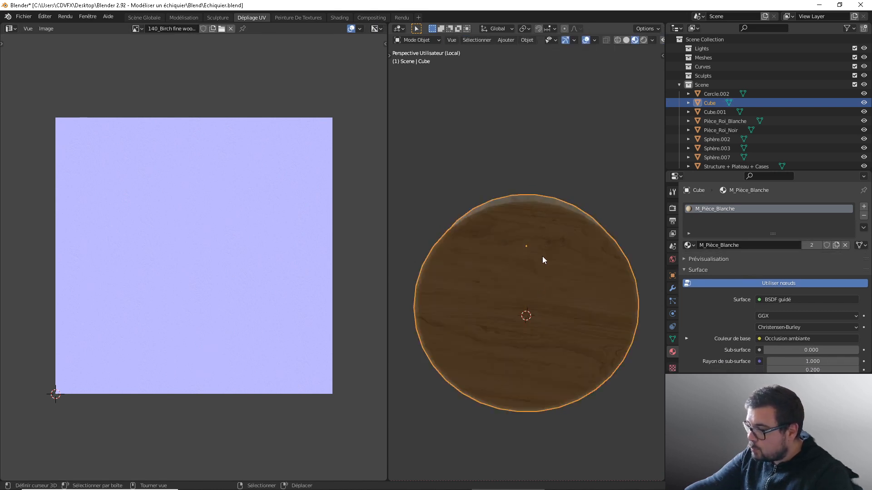
# Set the white queen's origin to the 3D cursor and return to the full scene.
pyautogui.press('q')
pyautogui.click(521, 268)
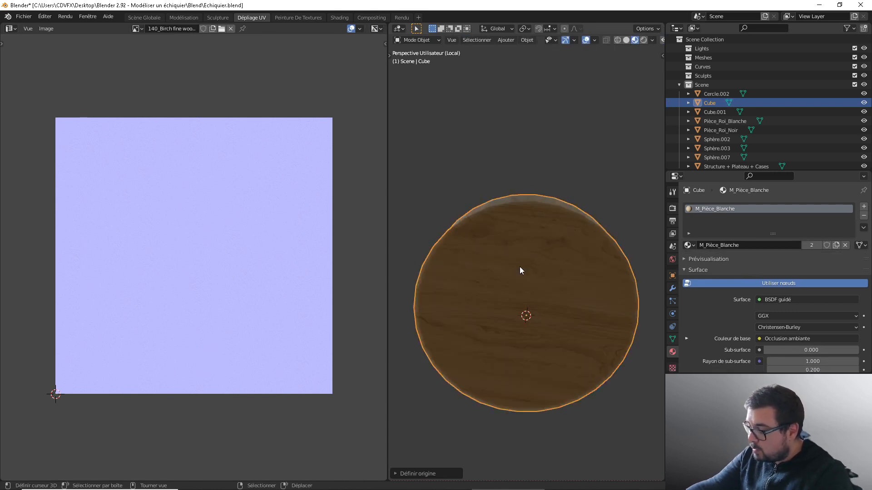
pyautogui.press('KP_7')
pyautogui.press('KP_Divide')
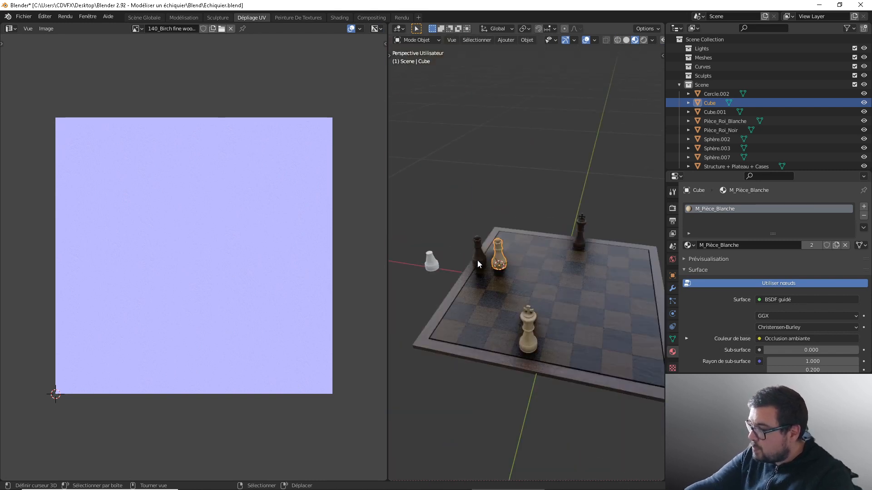
# Isolate the black queen and snap the 3D cursor to the four central faces of its underside.
pyautogui.click(478, 261)
pyautogui.press('KP_Divide')
pyautogui.press('Tab')
pyautogui.moveTo(478, 260); pyautogui.dragTo(536, 259, button='middle')
pyautogui.click(536, 259)
pyautogui.keyDown('shift'); pyautogui.click(535, 258); pyautogui.keyUp('shift')
pyautogui.keyDown('shift'); pyautogui.click(533, 270); pyautogui.keyUp('shift')
pyautogui.keyDown('shift'); pyautogui.click(520, 271); pyautogui.keyUp('shift')
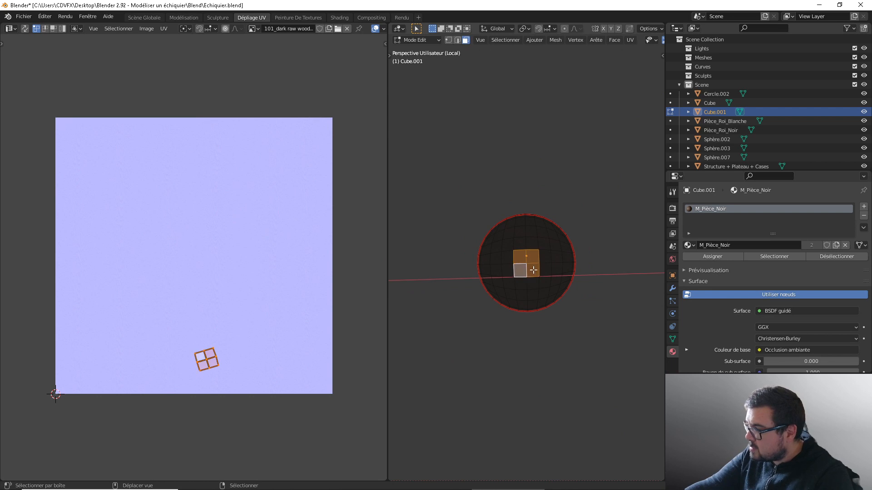
pyautogui.press('u')
pyautogui.click(533, 266)
pyautogui.press('Tab')
# Set the black queen's origin to the 3D cursor at its base and bring back the whole scene.
pyautogui.hotkey('ctrl', 'alt', 'shift', 'c')
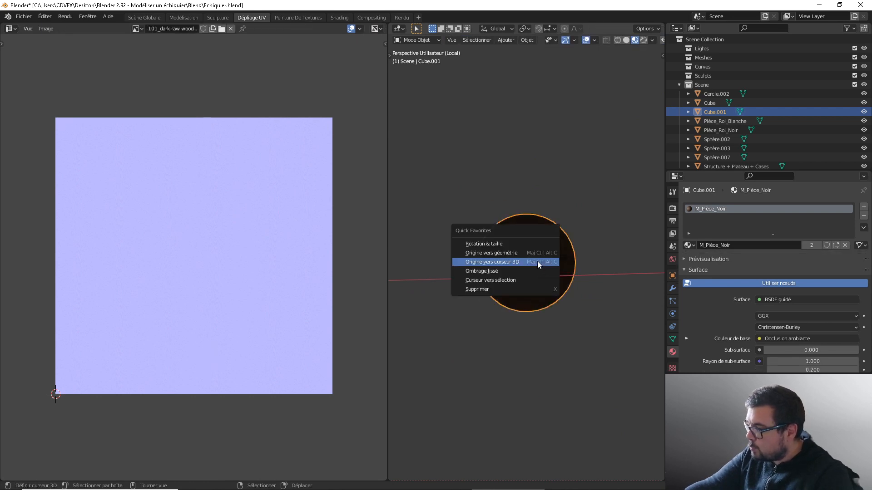
pyautogui.click(521, 254)
pyautogui.hotkey('ctrl', 'alt', 'shift', 'c')
pyautogui.click(513, 267)
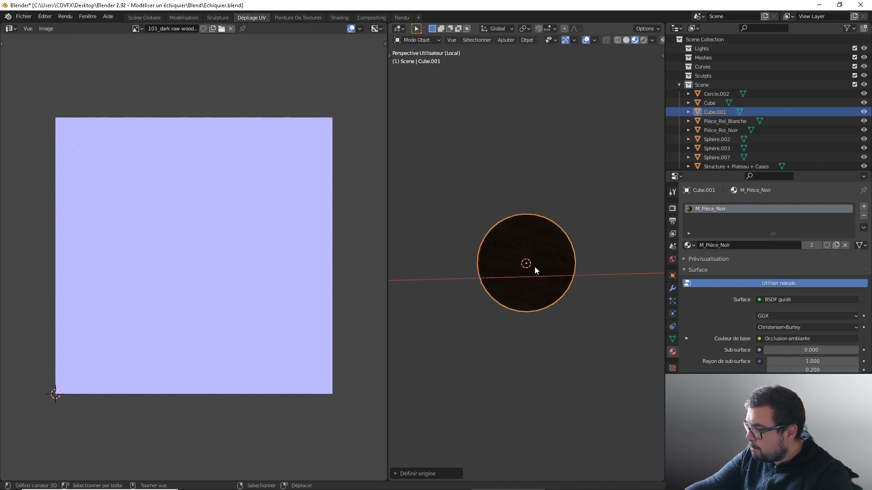
pyautogui.press('KP_Divide')
pyautogui.scroll(-1, 494, 255)
pyautogui.scroll(2, 497, 260)
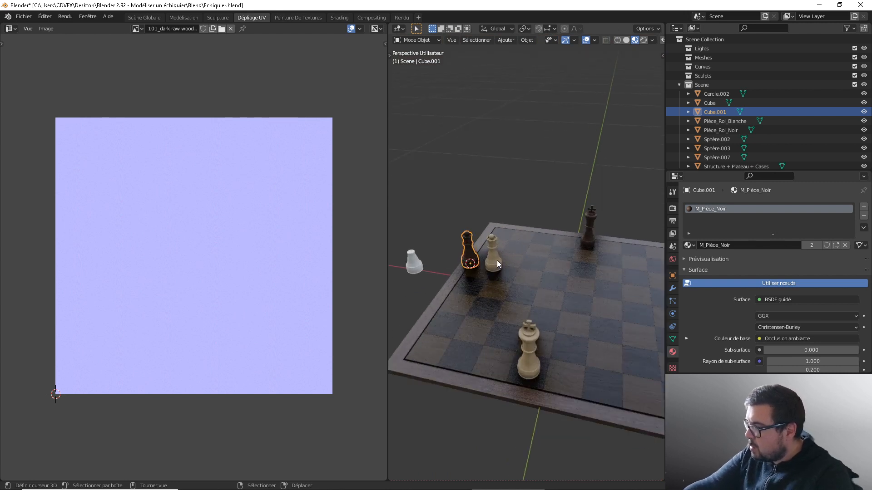
# Select the board square beside the white king in the chessboard mesh and snap the 3D cursor to its centre.
pyautogui.rightClick(497, 260)
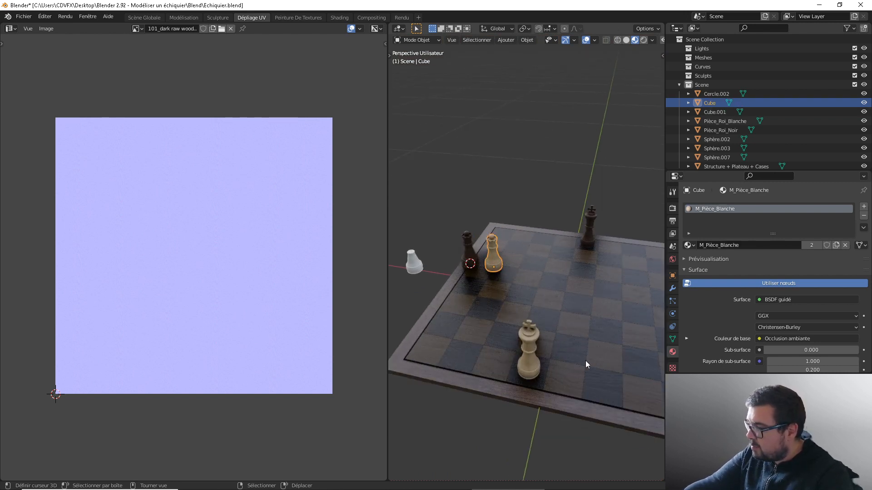
pyautogui.rightClick(567, 377)
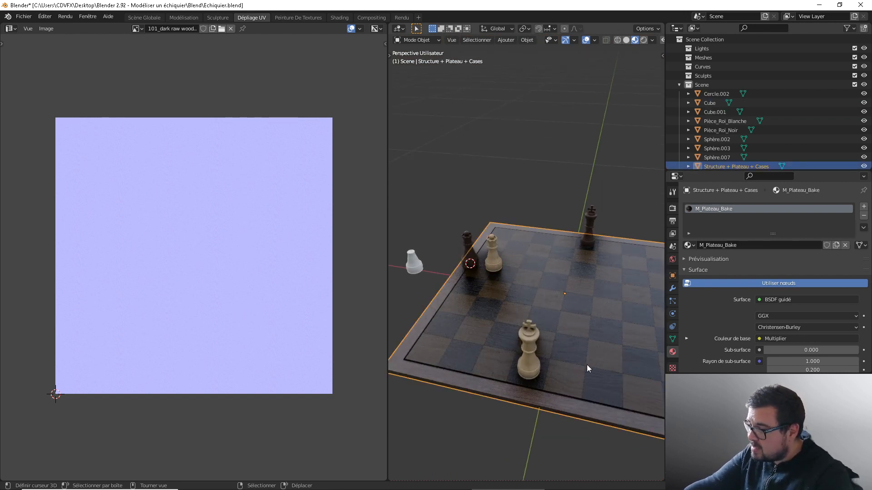
pyautogui.press('Tab')
pyautogui.rightClick(569, 376)
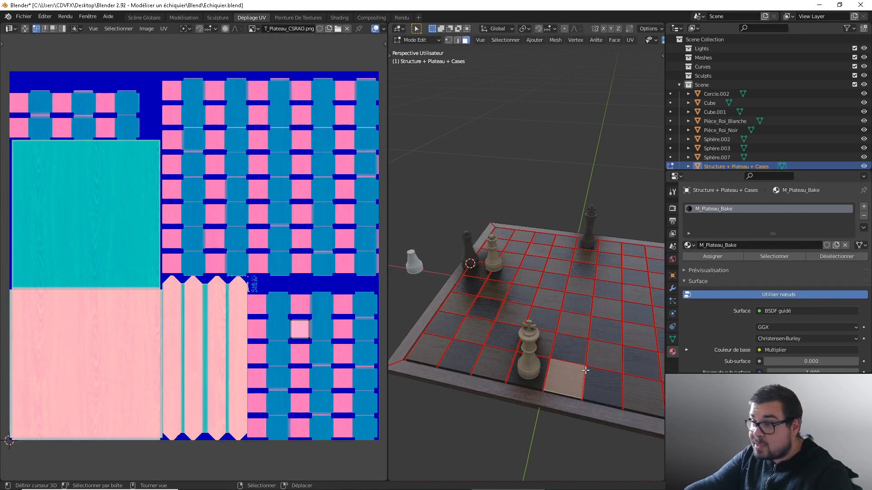
pyautogui.hotkey('shift', 's')
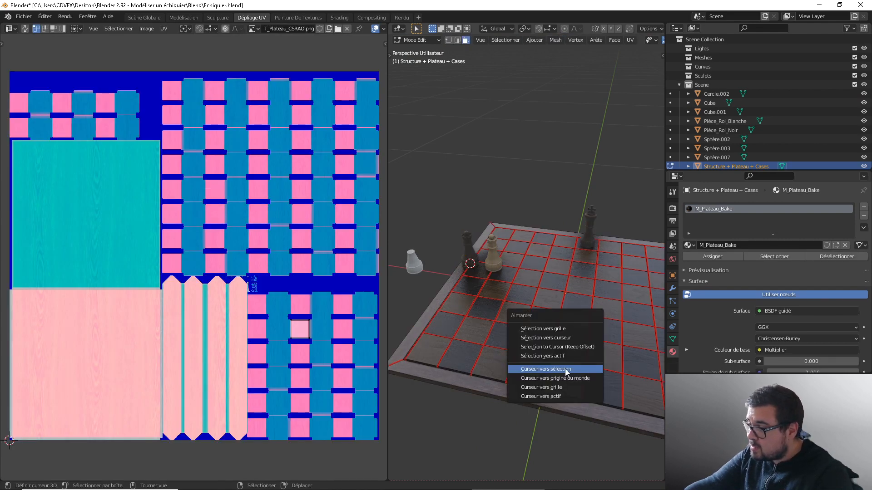
pyautogui.click(566, 369)
pyautogui.press('Tab')
# Snap the white queen to the 3D cursor on the square beside the white king.
pyautogui.rightClick(499, 263)
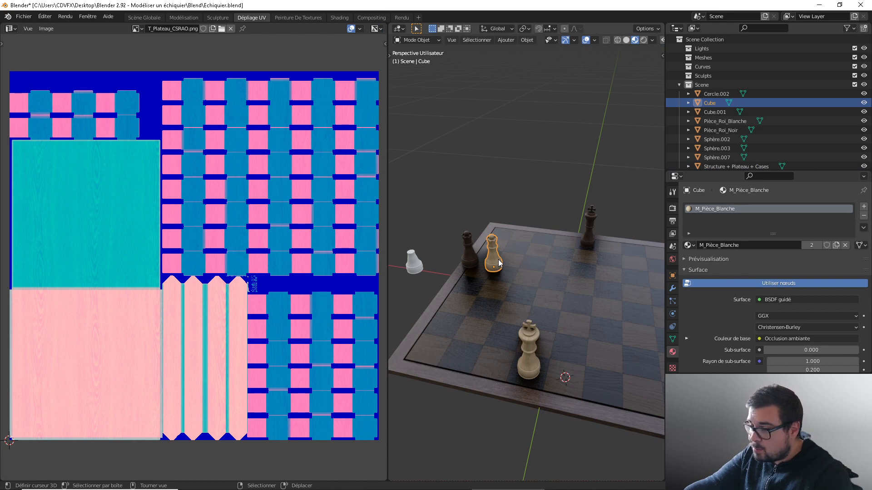
pyautogui.hotkey('shift', 's')
pyautogui.click(489, 233)
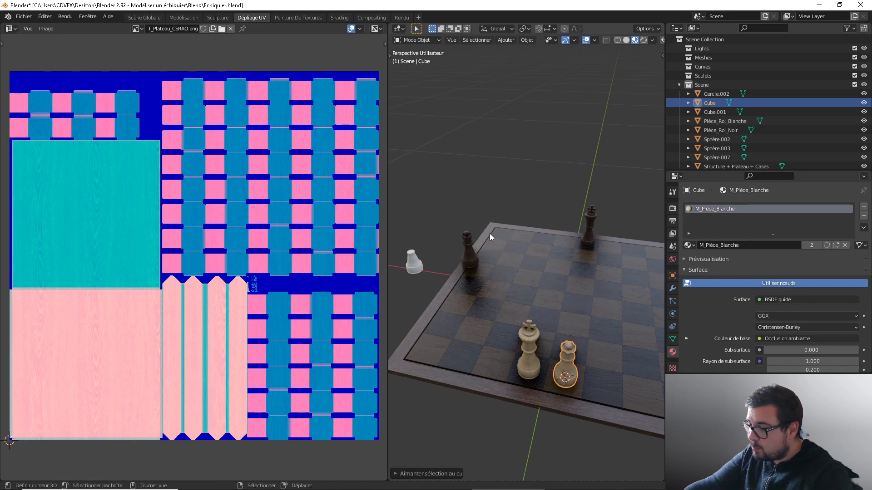
# Select the board square on one side of the black king and snap the 3D cursor to its centre.
pyautogui.rightClick(606, 257)
pyautogui.press('Tab')
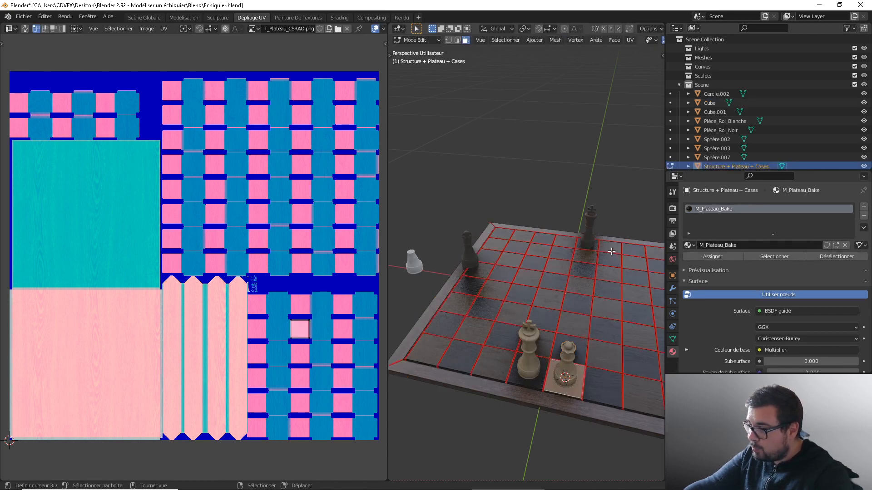
pyautogui.rightClick(612, 247)
pyautogui.hotkey('shift', 's')
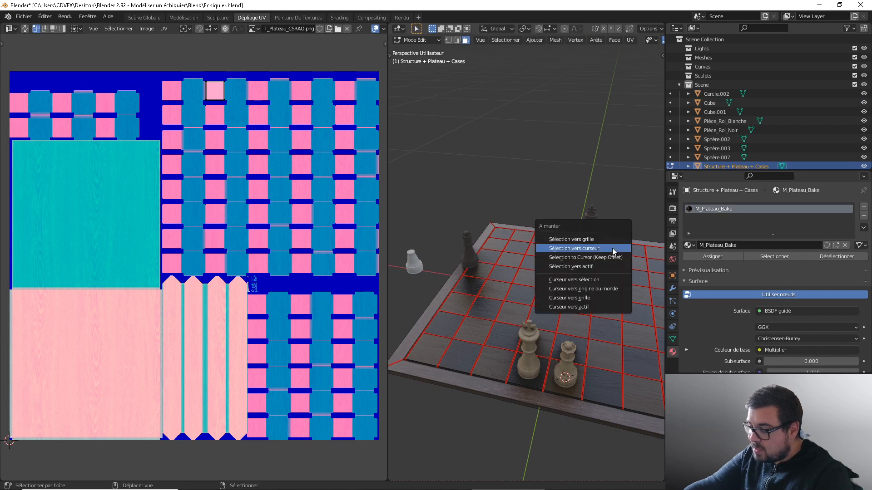
pyautogui.click(583, 281)
# Snap the black queen to the 3D cursor on the square beside the black king.
pyautogui.press('Tab')
pyautogui.rightClick(467, 250)
pyautogui.hotkey('shift', 's')
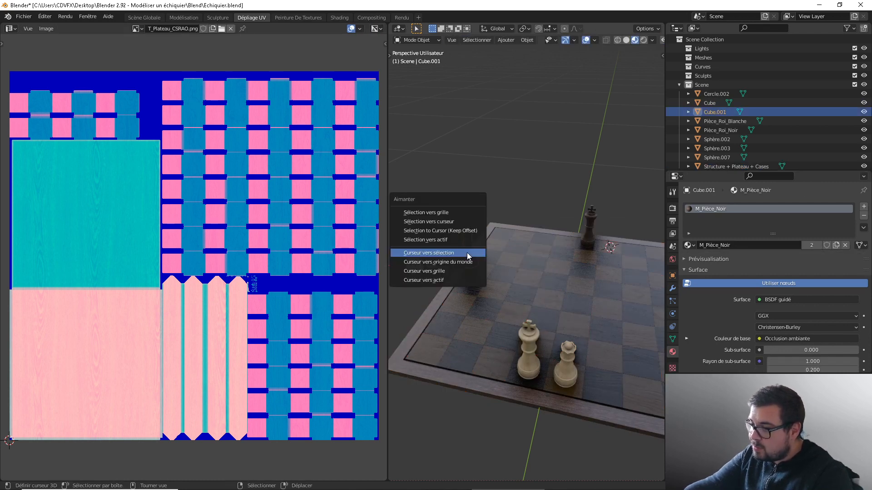
pyautogui.click(446, 222)
pyautogui.press('a')
pyautogui.click(628, 217)
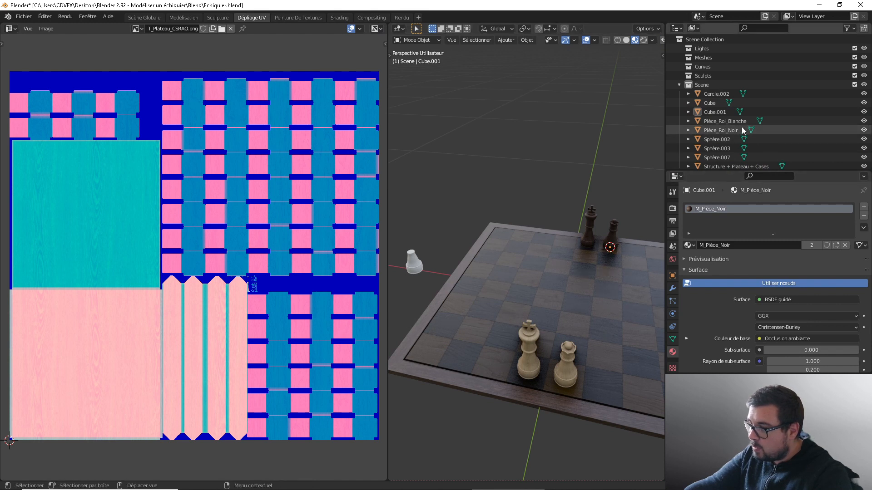
# Rename the black queen object as Pièce_Reine_Noir.
pyautogui.click(606, 249)
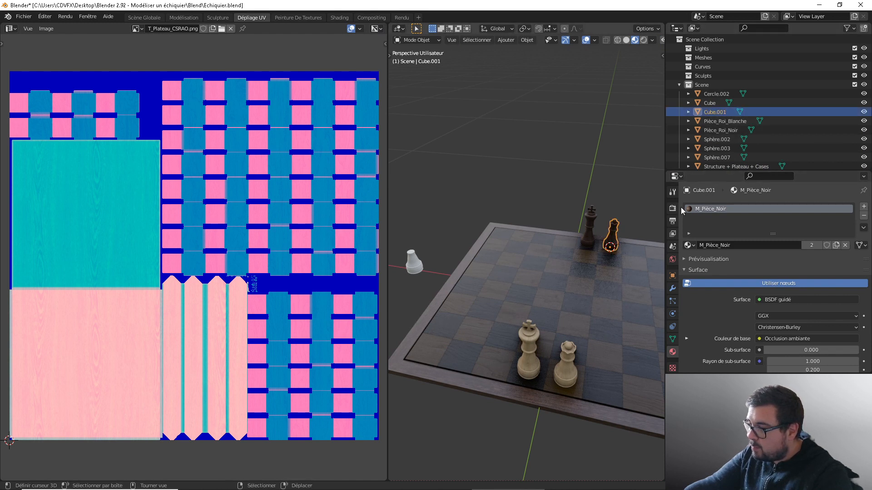
pyautogui.doubleClick(722, 112)
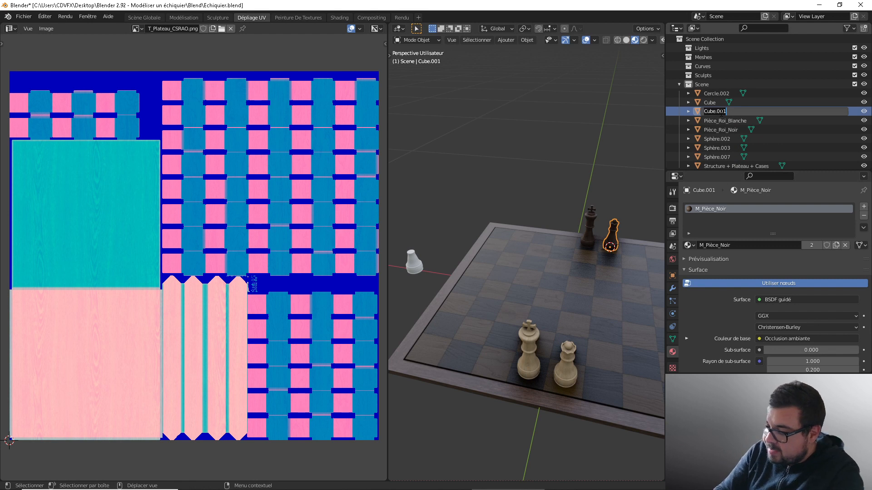
pyautogui.write('pl')
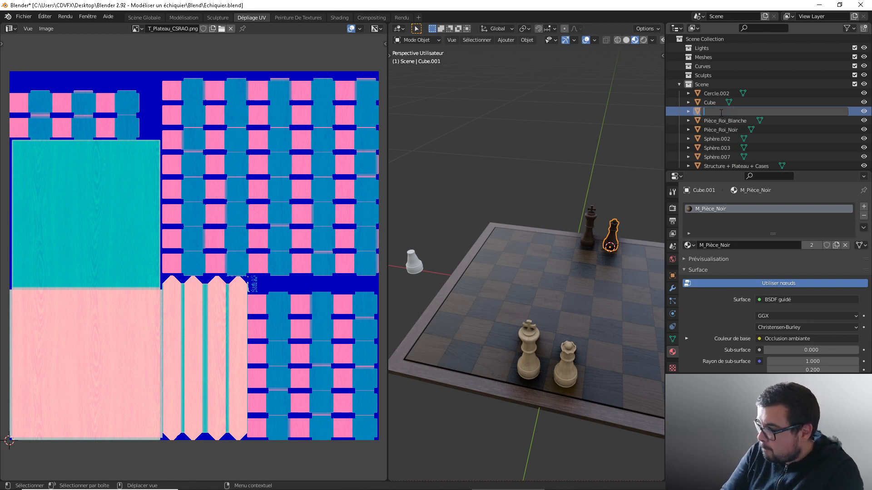
pyautogui.write('èce')
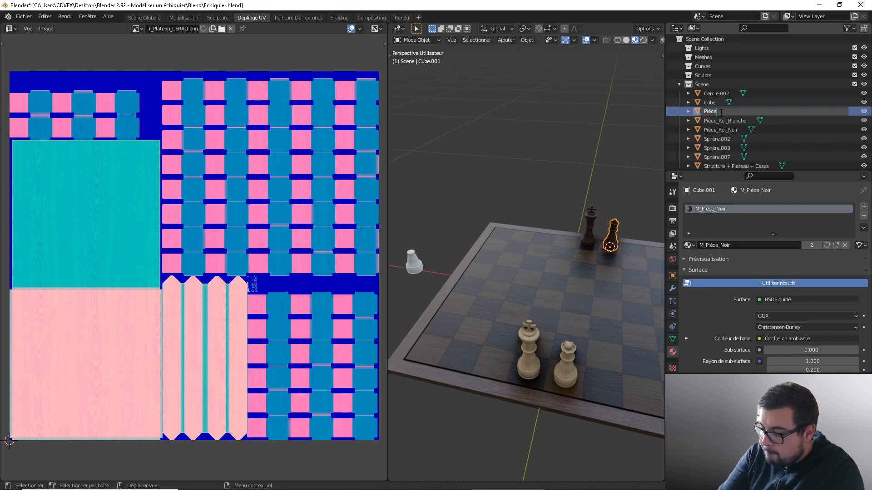
pyautogui.write('_Neine_Noir')
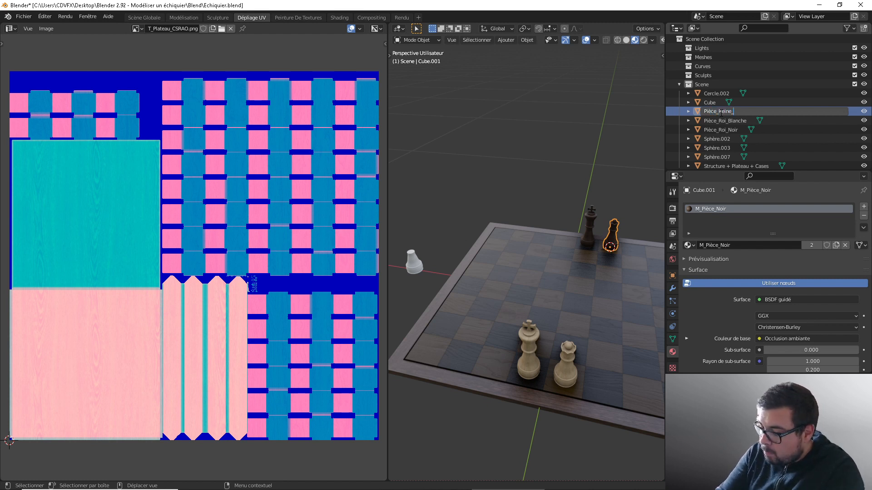
pyautogui.press('Return')
# Rename the white queen object as Pièce_Reine_Blanche.
pyautogui.scroll(1, 605, 373)
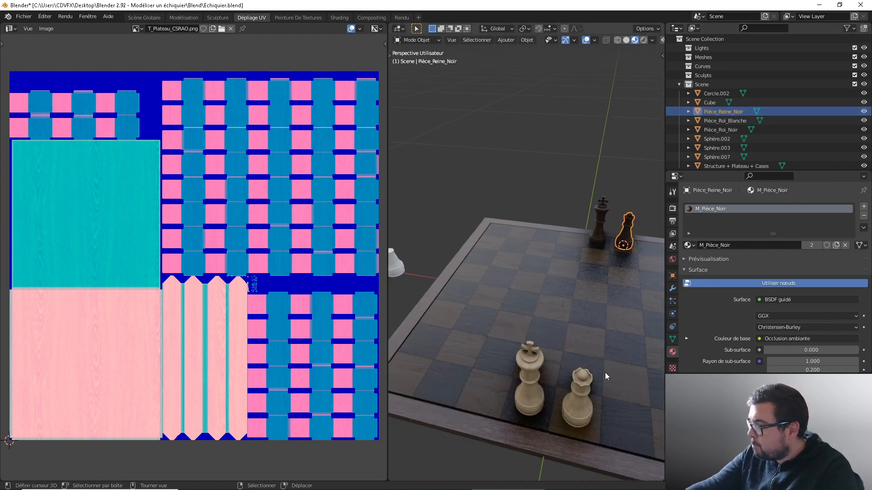
pyautogui.click(582, 391)
pyautogui.doubleClick(712, 102)
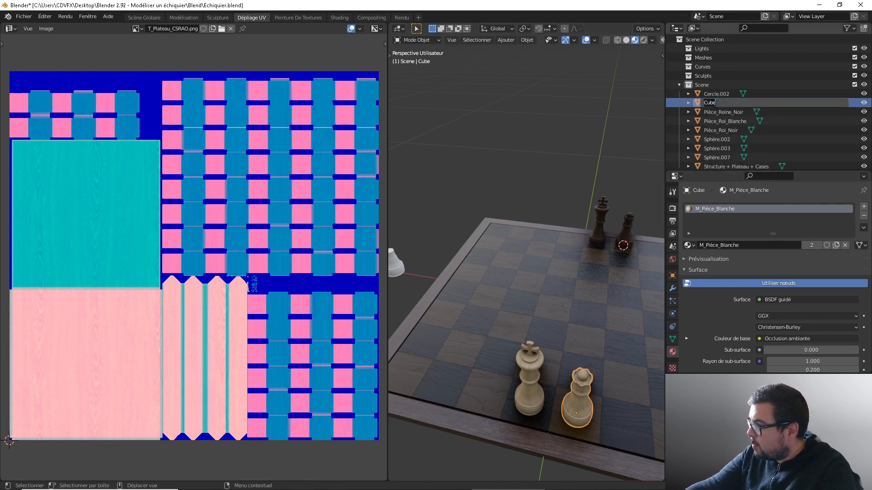
pyautogui.write('Pièce_Reine_Blanche')
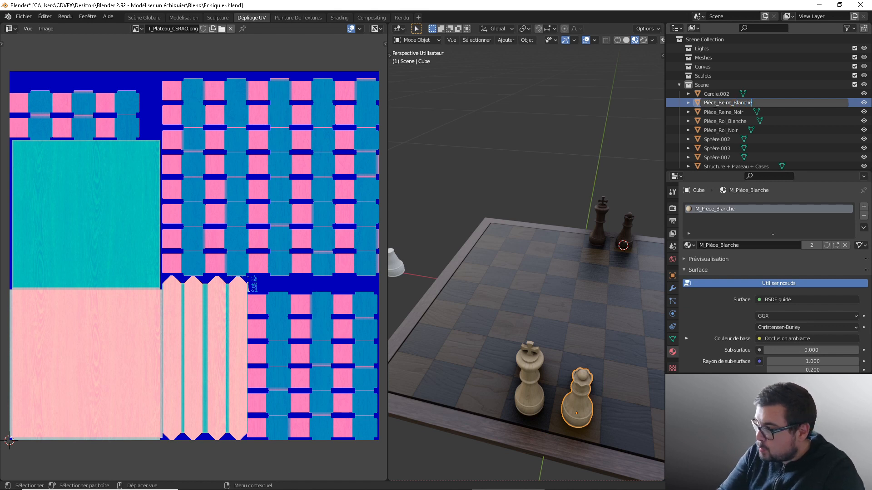
pyautogui.press('Return')
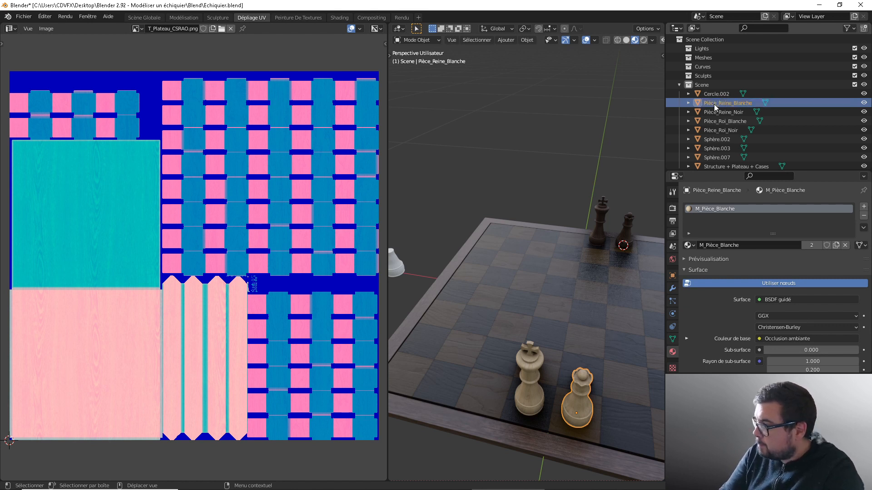
# Move Cercle.002, Sphère.002, Sphère.003 and Sphère.007 into a new collection named Base.
pyautogui.scroll(-3, 597, 233)
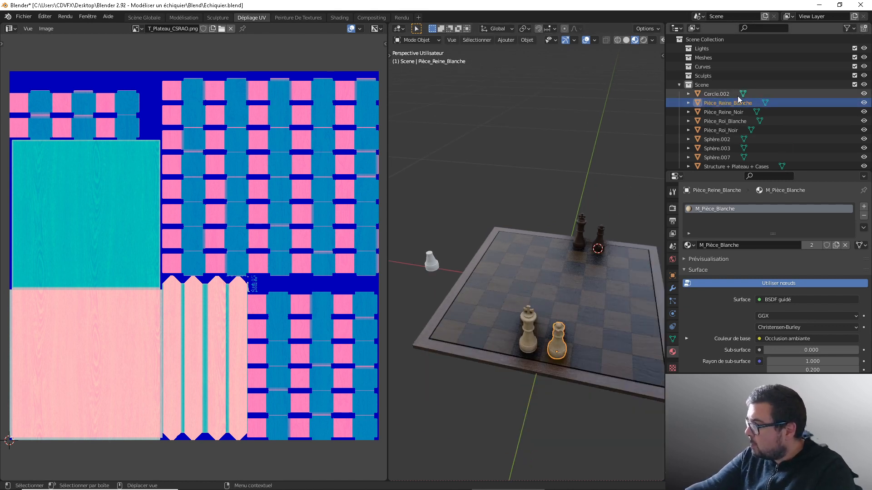
pyautogui.click(726, 140)
pyautogui.moveTo(725, 141); pyautogui.dragTo(723, 154)
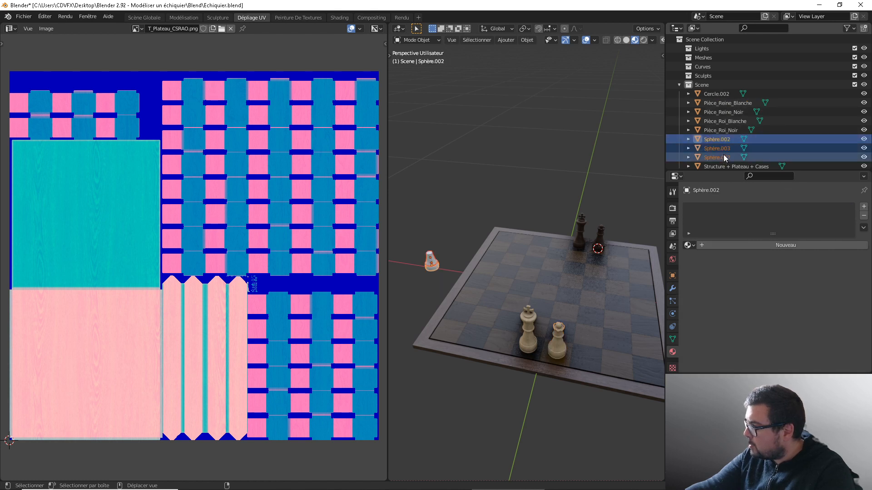
pyautogui.keyDown('ctrl'); pyautogui.click(721, 93); pyautogui.keyUp('ctrl')
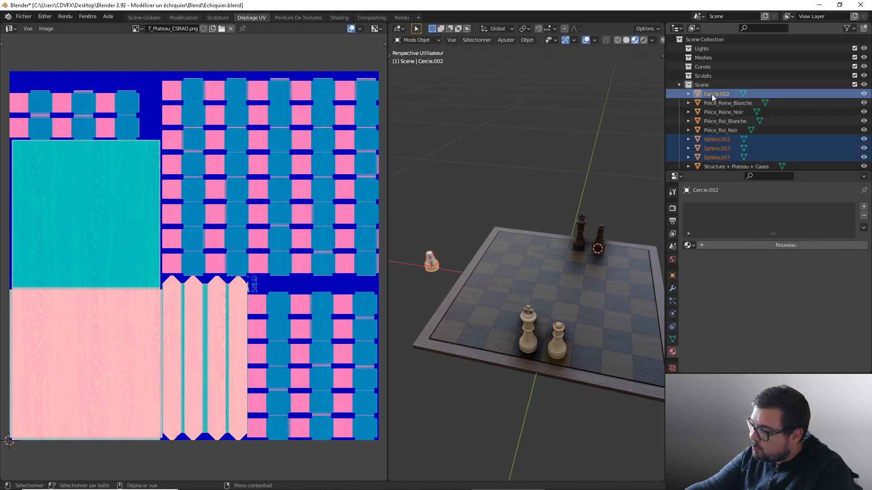
pyautogui.press('m')
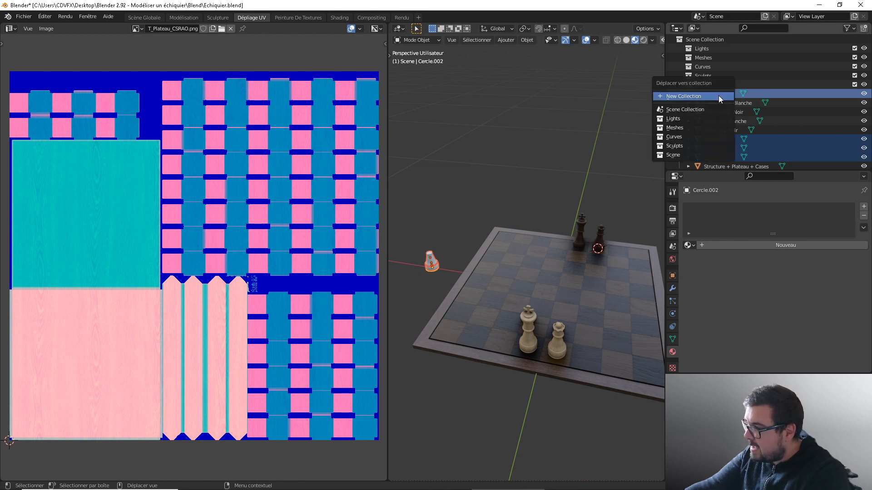
pyautogui.click(712, 96)
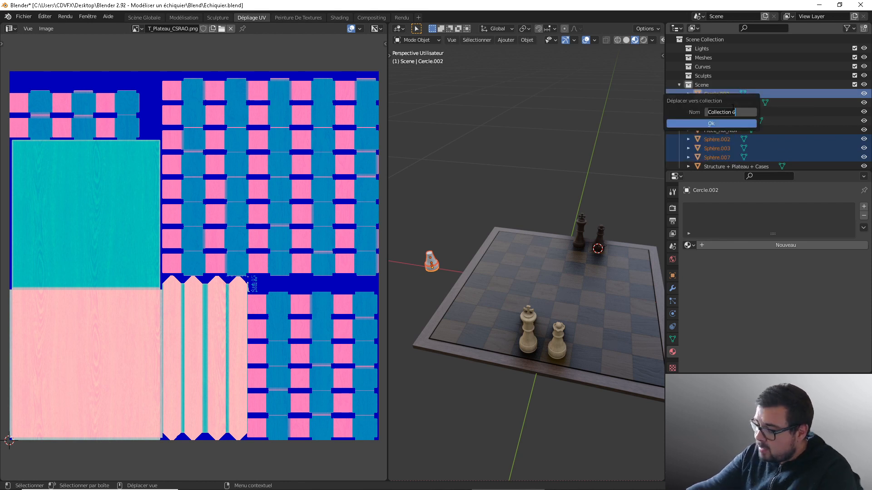
pyautogui.write('Base')
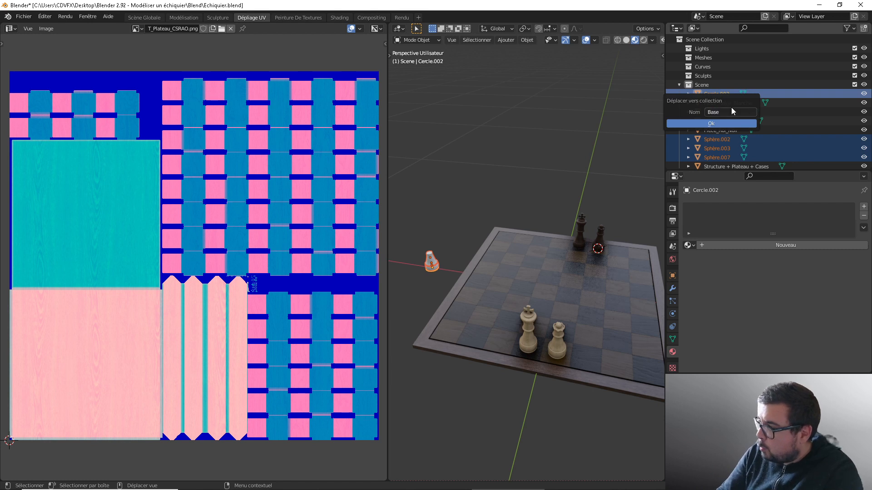
pyautogui.click(729, 123)
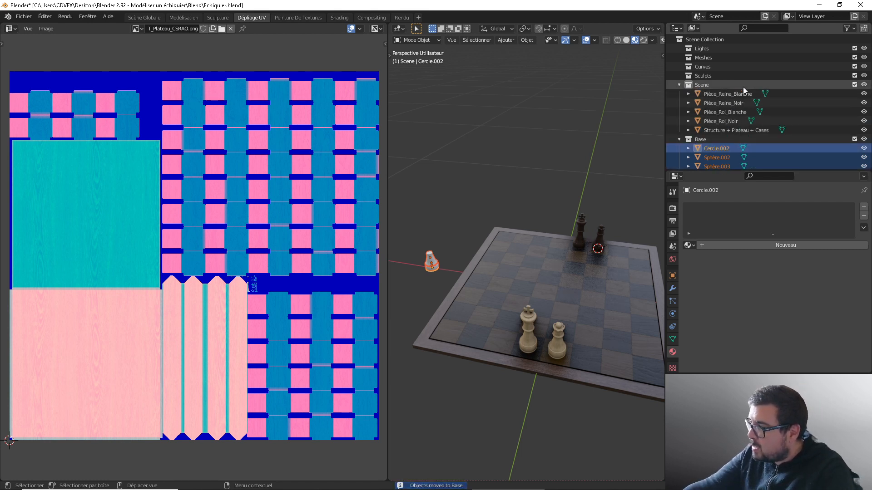
pyautogui.click(863, 84)
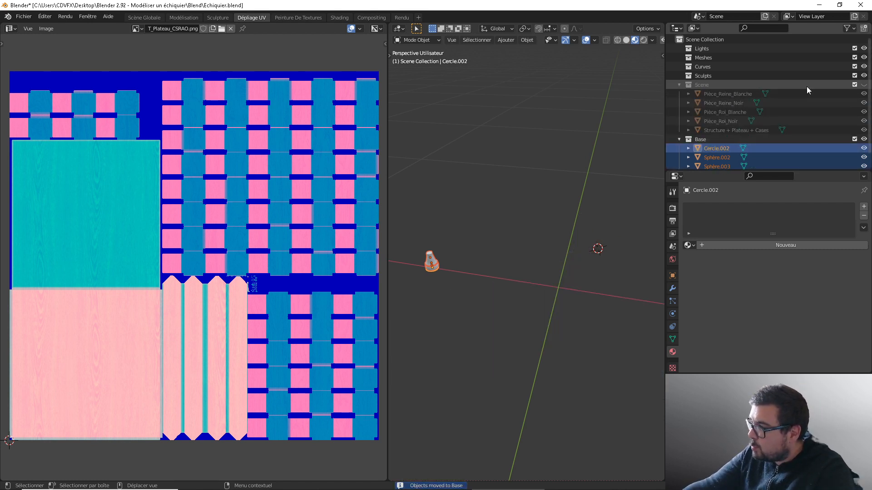
pyautogui.click(680, 85)
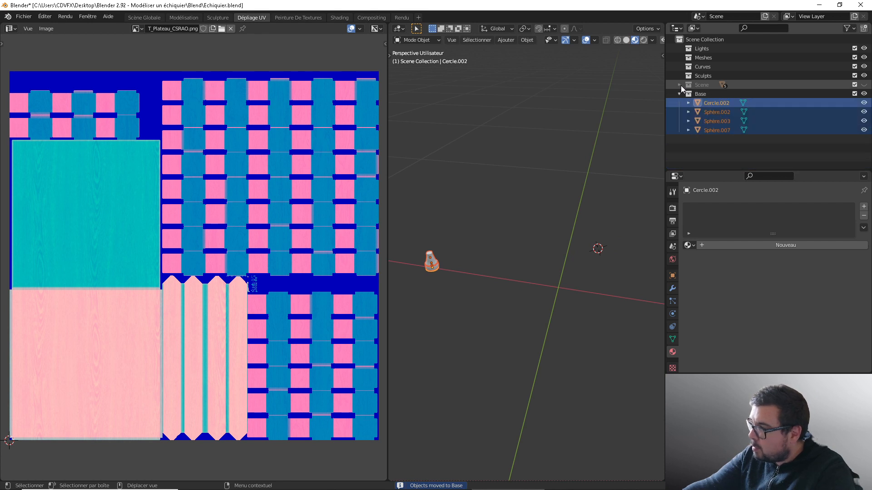
pyautogui.click(680, 85)
pyautogui.click(855, 84)
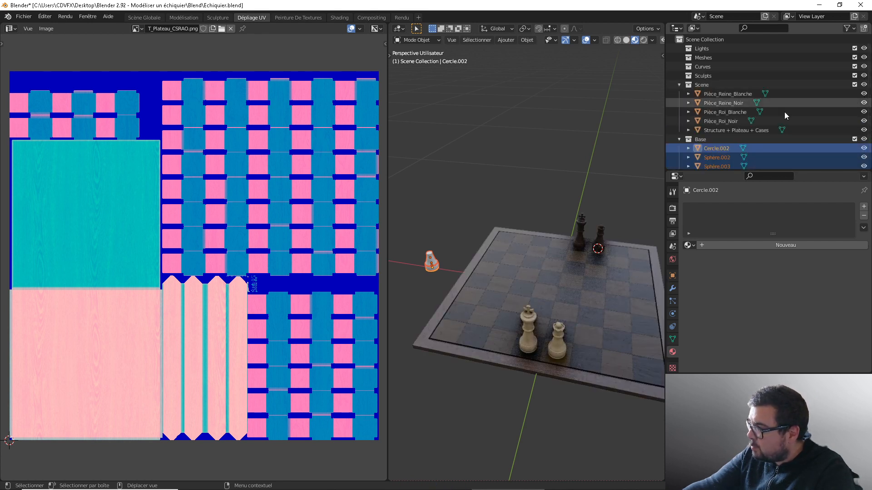
# Hide the Base collection and bring up the whole chessboard outside local view in the Scène Globale workspace.
pyautogui.click(864, 139)
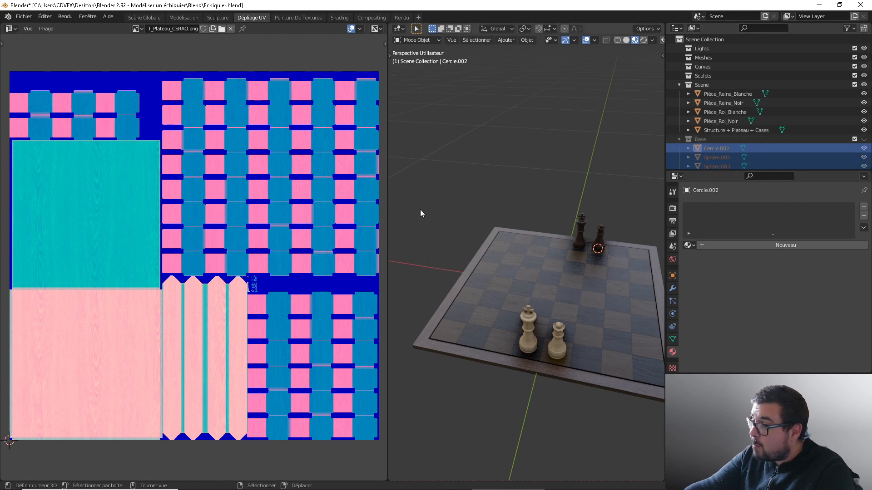
pyautogui.click(153, 19)
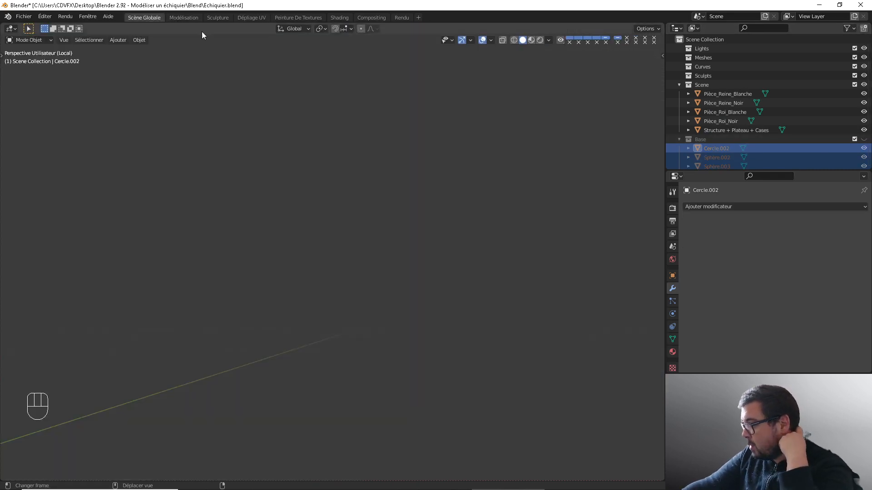
pyautogui.press('KP_Divide')
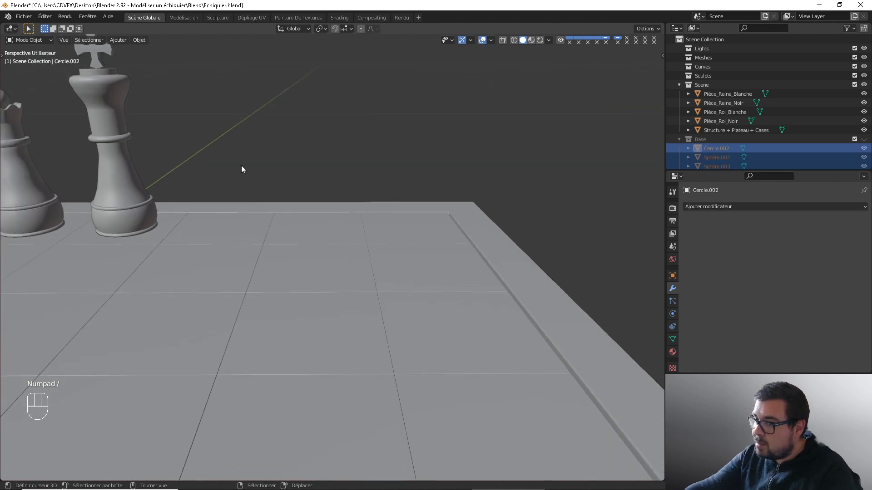
pyautogui.keyDown('shift'); pyautogui.moveTo(267, 188); pyautogui.dragTo(377, 191, button='middle'); pyautogui.keyUp('shift')
pyautogui.scroll(2, 332, 306)
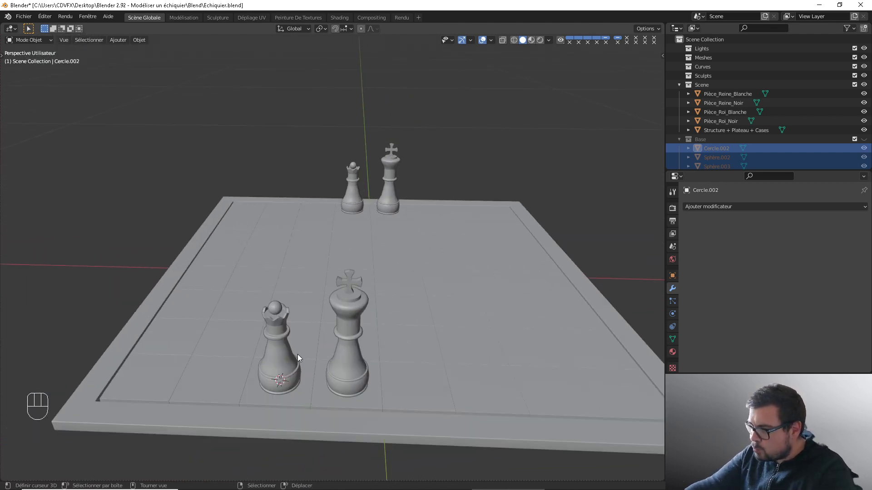
# Select the board square on the black king's other side, opposite the black queen, and snap the 3D cursor to its centre.
pyautogui.click(280, 360)
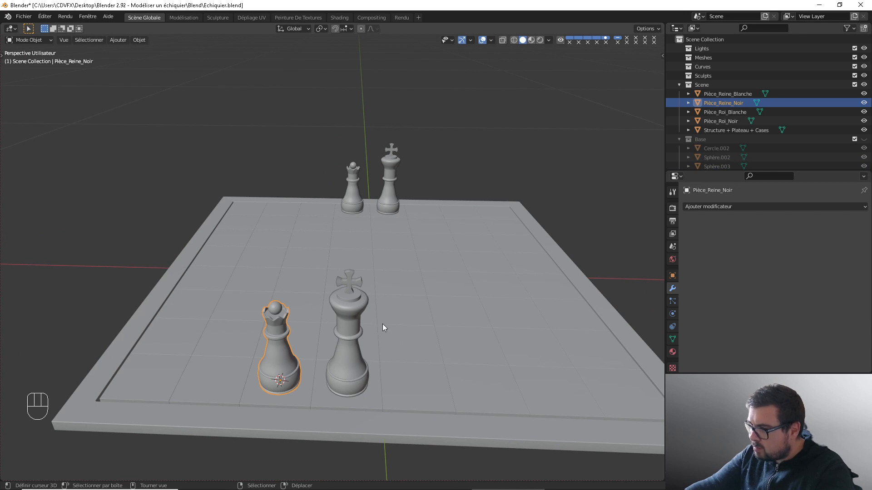
pyautogui.press('Tab')
pyautogui.press('Tab')
pyautogui.click(411, 377)
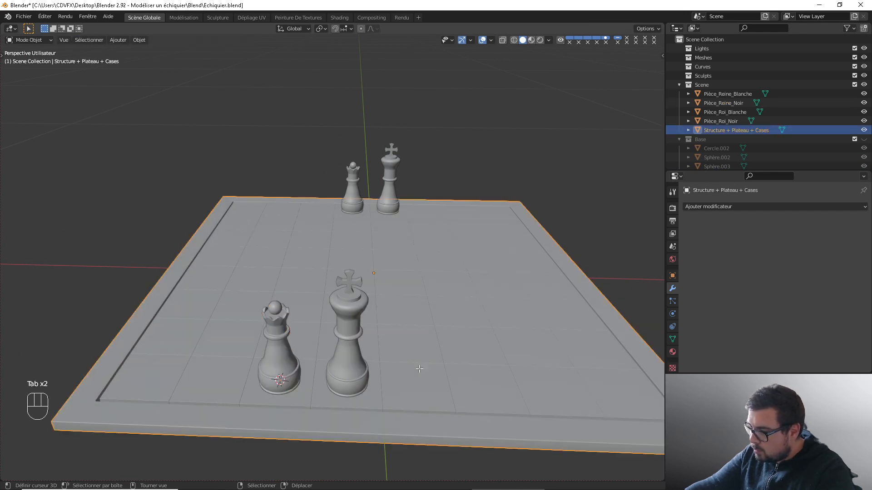
pyautogui.press('Tab')
pyautogui.click(413, 380)
pyautogui.hotkey('shift', 's')
pyautogui.click(383, 413)
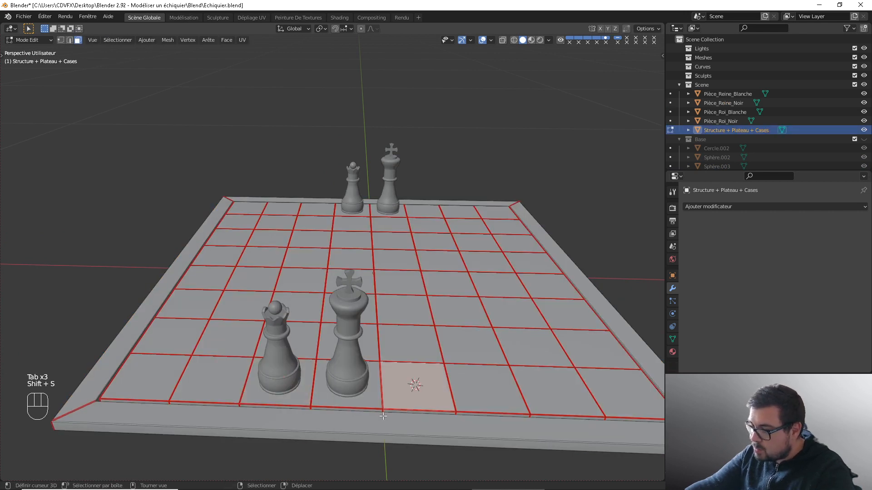
# Snap the black queen to the 3D cursor on the black king's other side and deselect everything.
pyautogui.press('Tab')
pyautogui.click(292, 369)
pyautogui.hotkey('shift', 's')
pyautogui.click(258, 331)
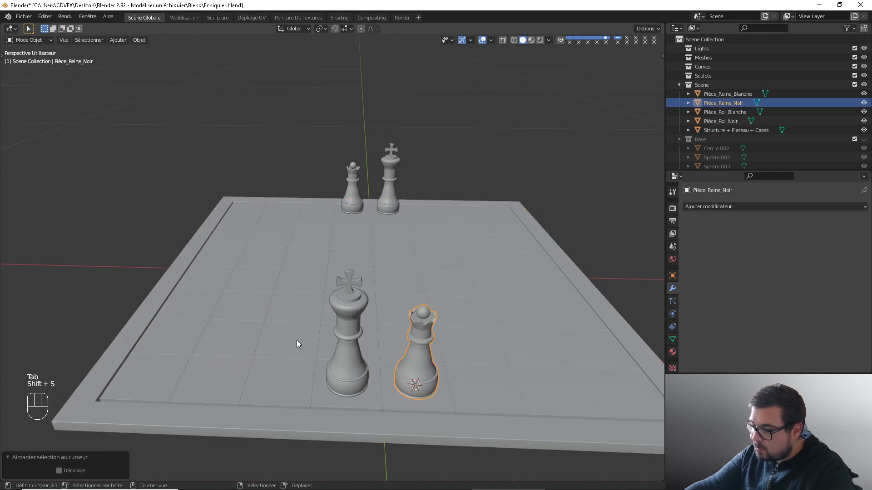
pyautogui.press('Tab')
pyautogui.press('Tab')
pyautogui.press('a')
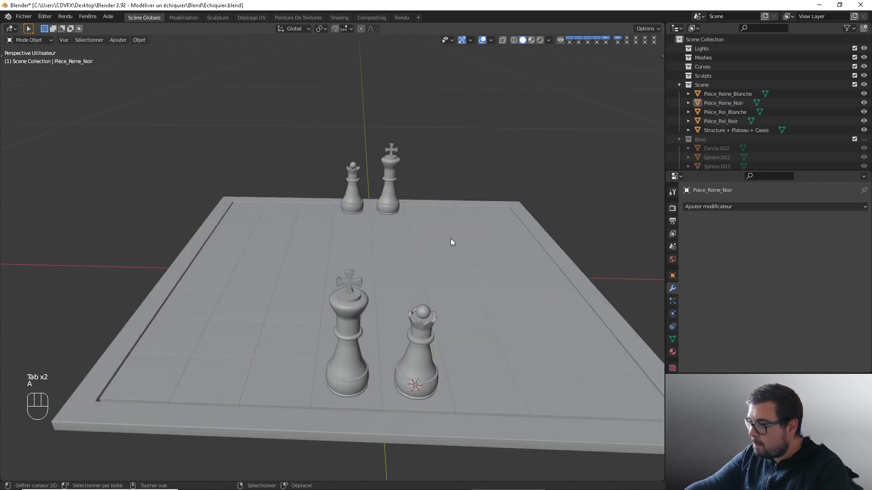
# Select the black queen in front view and compare its proportions with the kings.
pyautogui.press('KP_1')
pyautogui.scroll(6, 434, 237)
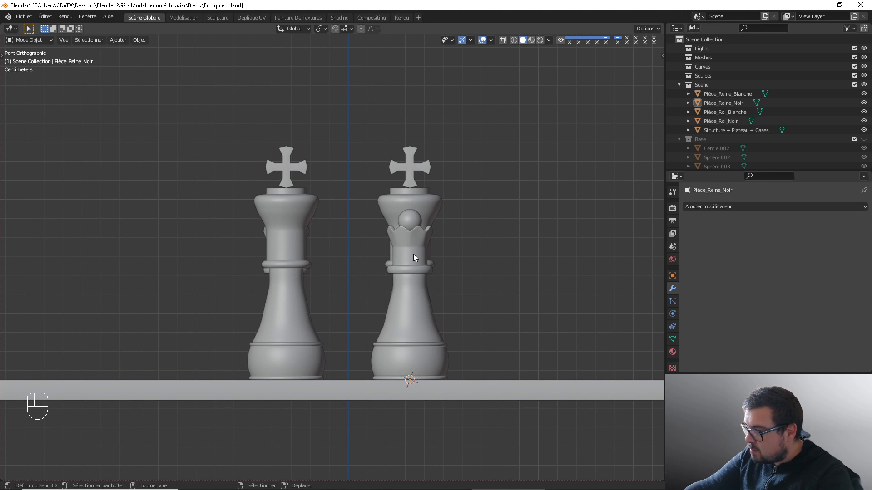
pyautogui.click(414, 254)
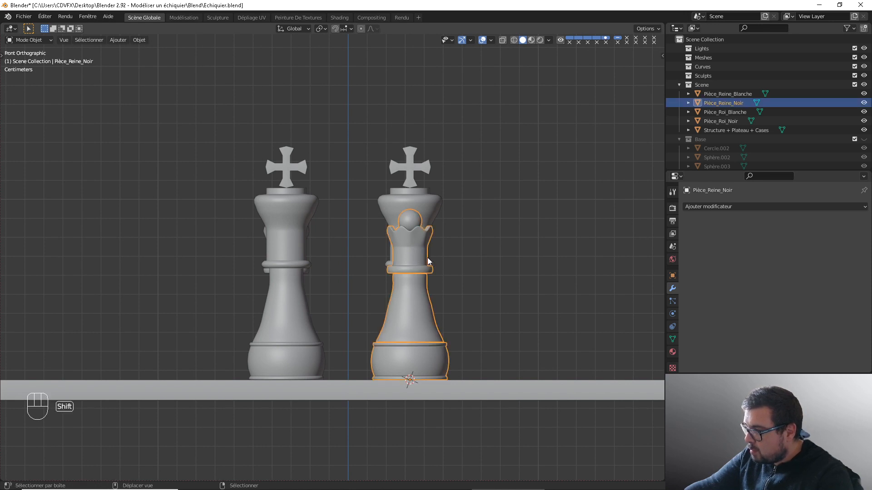
pyautogui.keyDown('shift'); pyautogui.moveTo(427, 258); pyautogui.dragTo(396, 262, button='middle'); pyautogui.keyUp('shift')
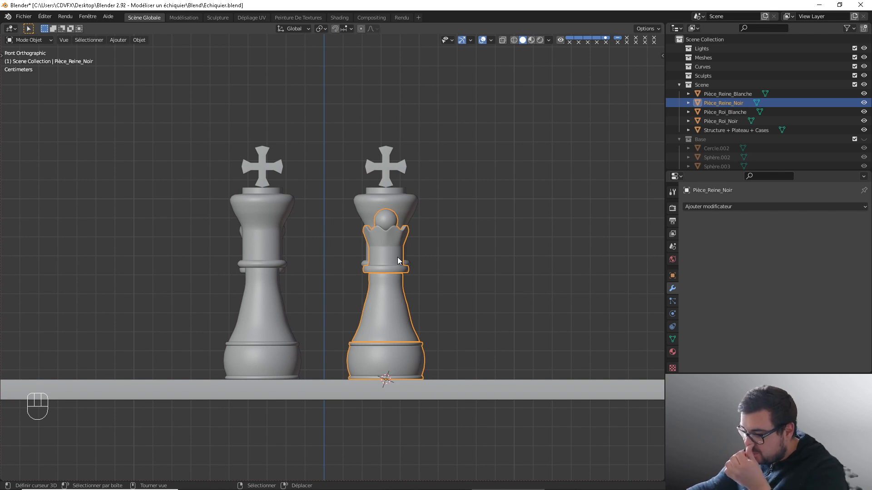
# Deselect the black queen and compare the heights of all four pieces across the whole chessboard.
pyautogui.press('KP_Divide')
pyautogui.press('KP_Divide')
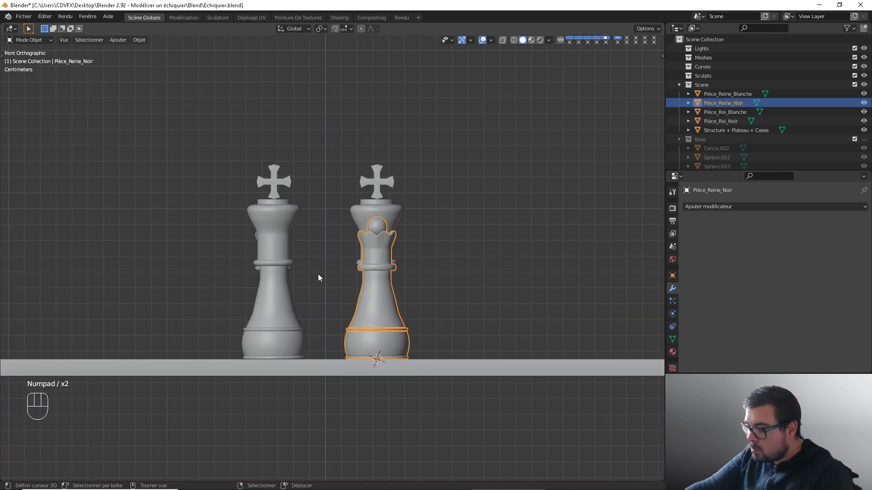
pyautogui.press('a')
pyautogui.click(350, 224)
pyautogui.moveTo(358, 231); pyautogui.dragTo(338, 265, button='middle')
pyautogui.scroll(-3, 327, 290)
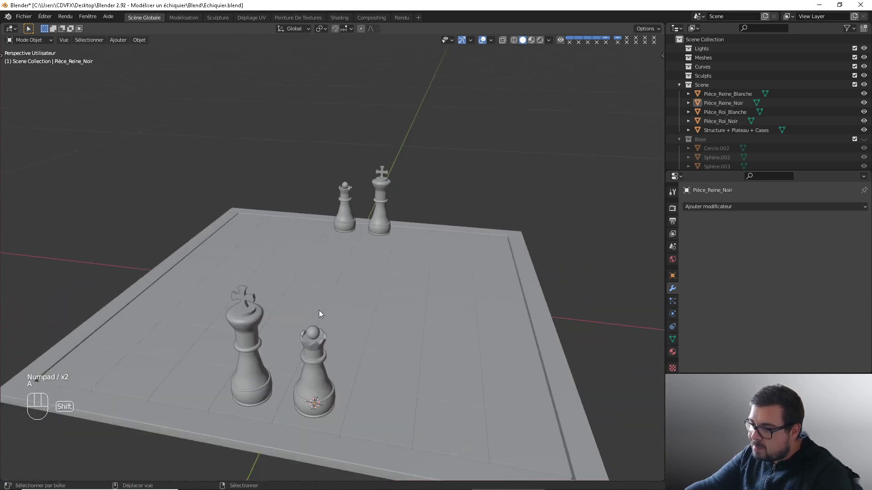
pyautogui.scroll(-1, 342, 285)
pyautogui.scroll(-1, 344, 285)
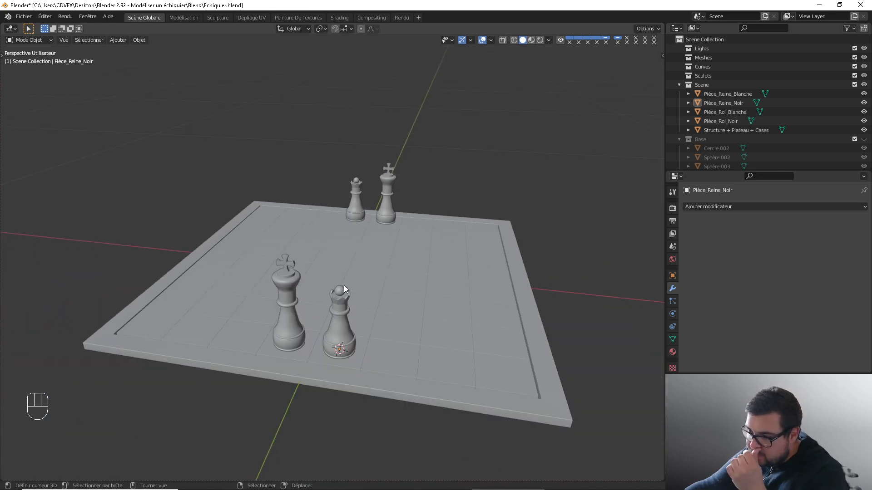
pyautogui.click(338, 312)
pyautogui.press('s')
pyautogui.press('z')
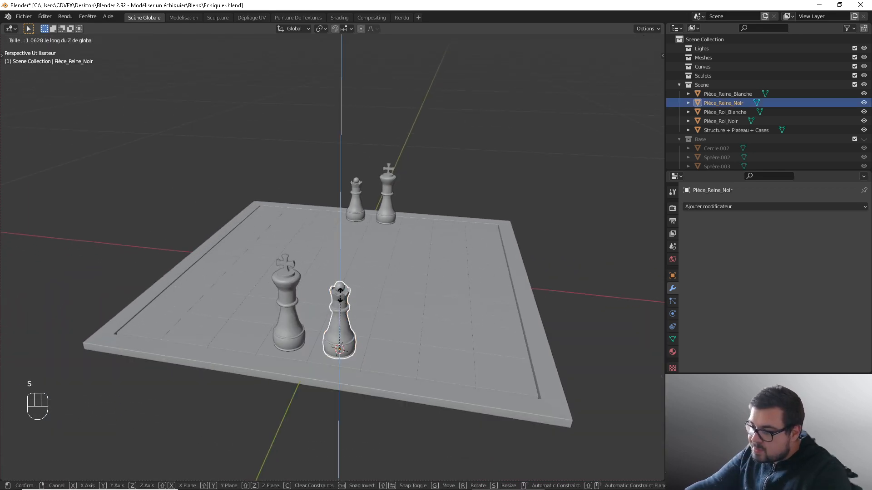
pyautogui.press('shift')
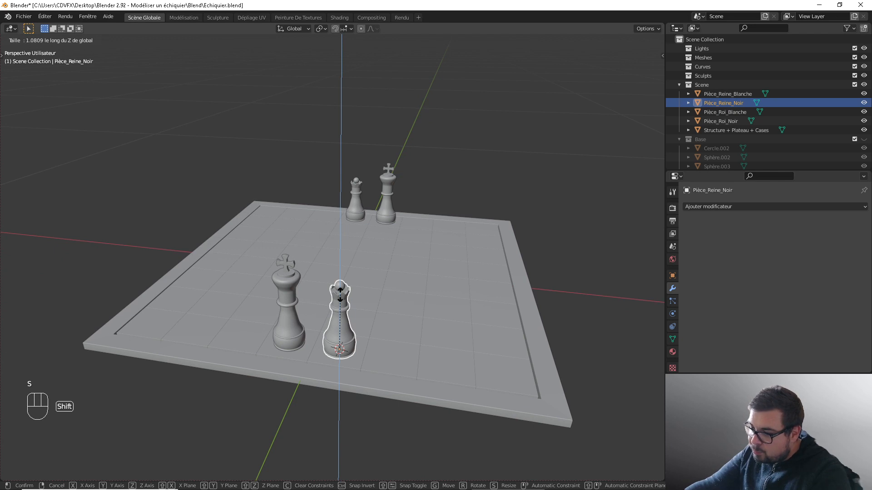
pyautogui.write('1')
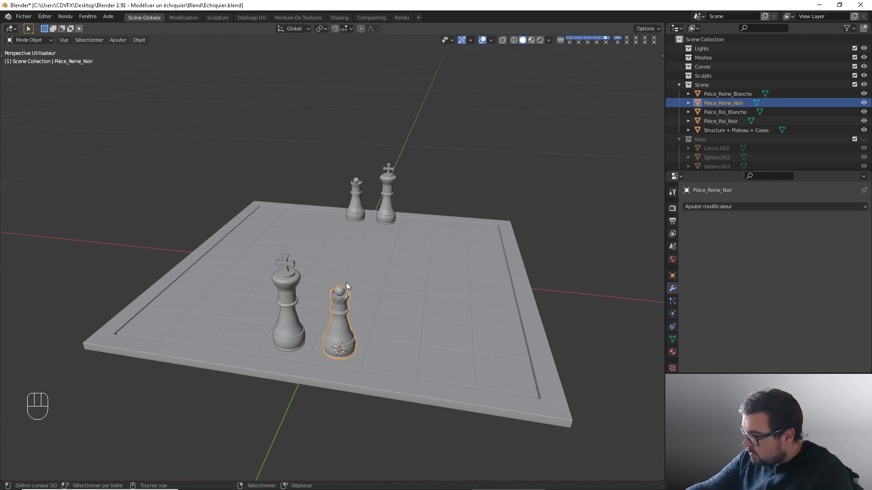
# Try to scale the black queen by 1.15 along the Z axis in front view.
pyautogui.press('KP_1')
pyautogui.write('s0.005')
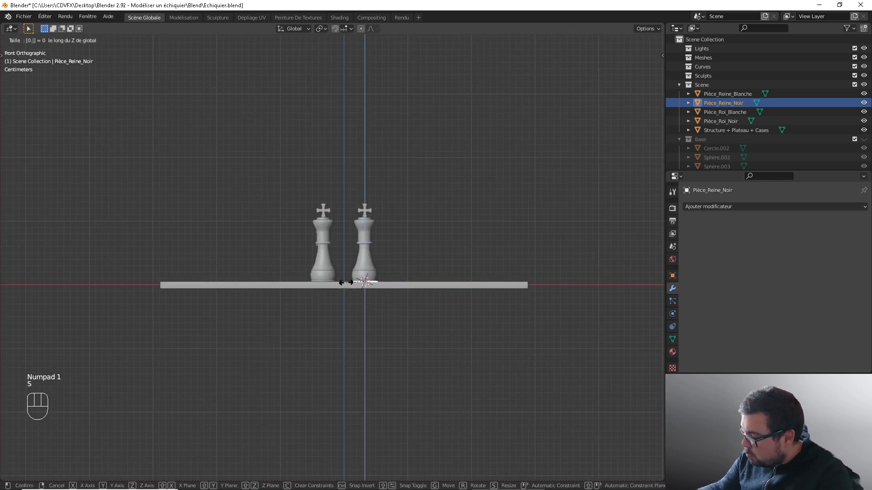
pyautogui.press('BackSpace')
pyautogui.press('BackSpace')
pyautogui.press('BackSpace')
pyautogui.press('BackSpace')
pyautogui.press('BackSpace')
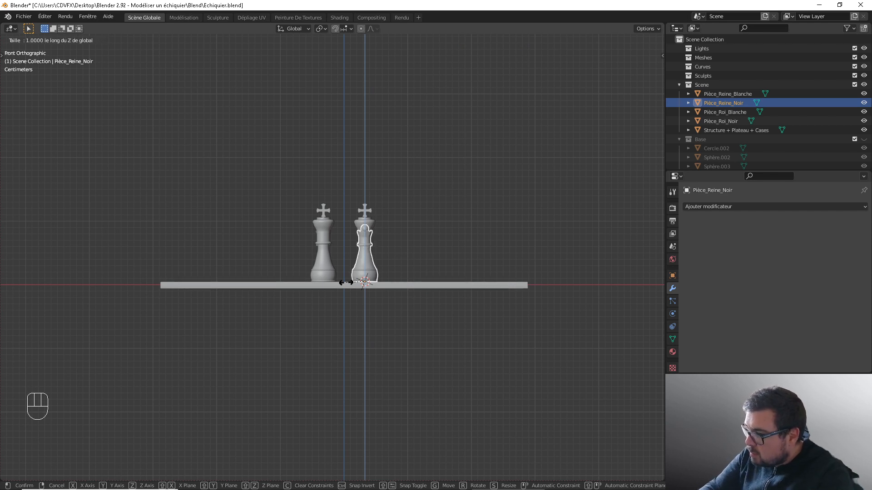
pyautogui.write('1.05')
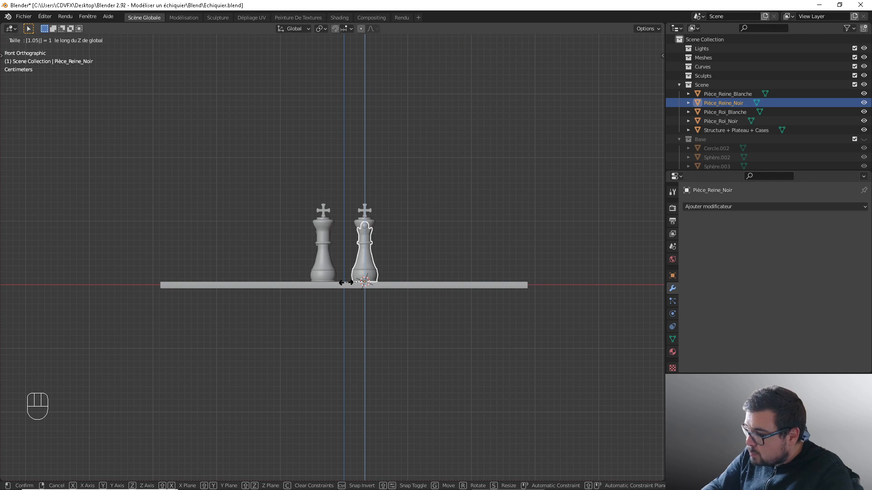
pyautogui.press('BackSpace')
pyautogui.press('BackSpace')
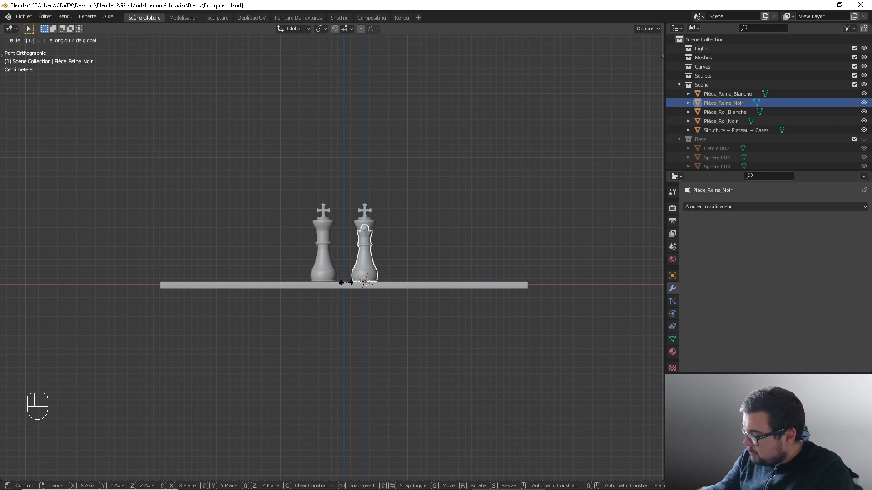
pyautogui.write('1.15')
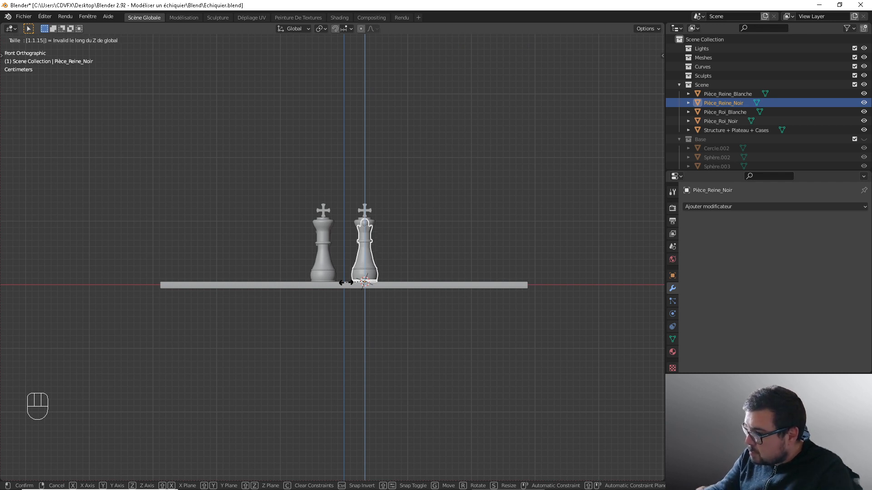
pyautogui.press('Return')
pyautogui.press('Tab')
pyautogui.press('Tab')
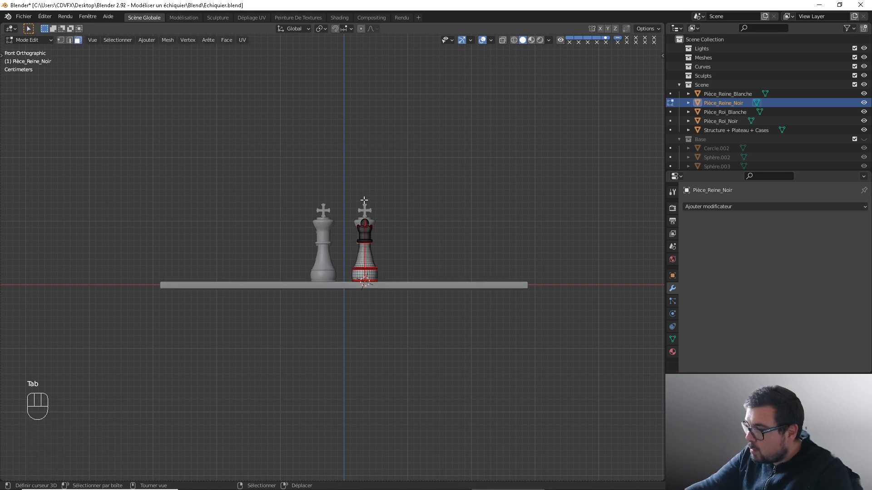
# Scale the white queen by 1.15 along the global Z axis in Object Mode.
pyautogui.moveTo(363, 200); pyautogui.dragTo(353, 223, button='middle')
pyautogui.click(342, 216)
pyautogui.press('Tab')
pyautogui.press('Tab')
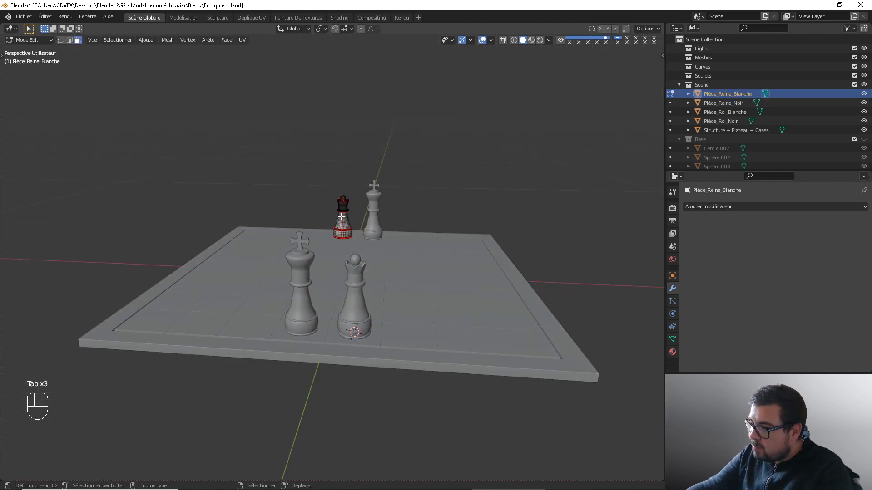
pyautogui.write('sz1.156')
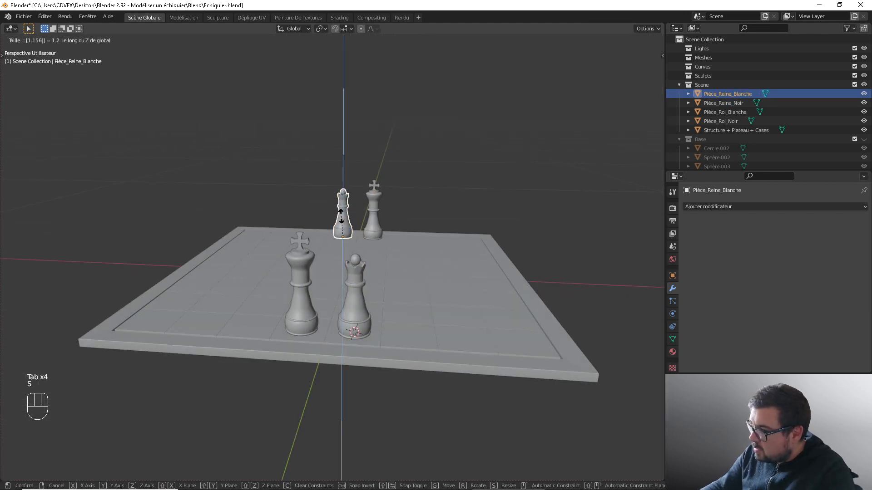
pyautogui.press('BackSpace')
pyautogui.press('BackSpace')
pyautogui.press('BackSpace')
pyautogui.press('BackSpace')
pyautogui.write('1.15')
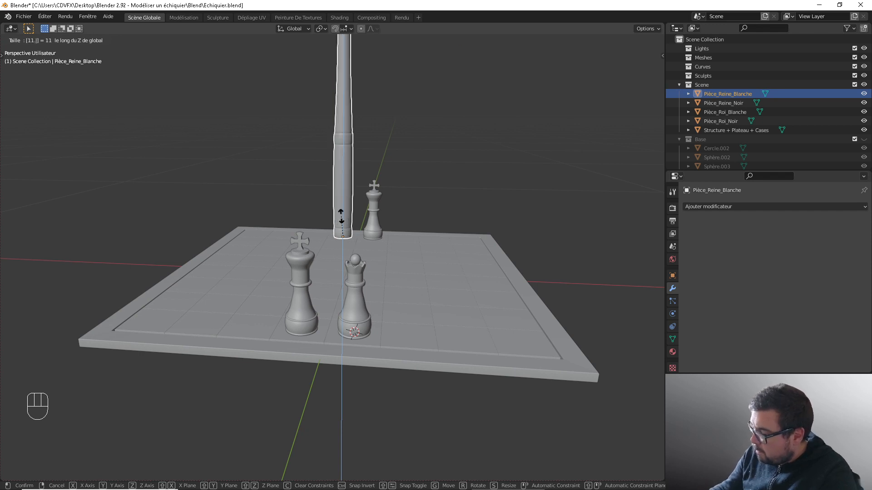
pyautogui.press('BackSpace')
pyautogui.press('BackSpace')
pyautogui.press('BackSpace')
pyautogui.press('BackSpace')
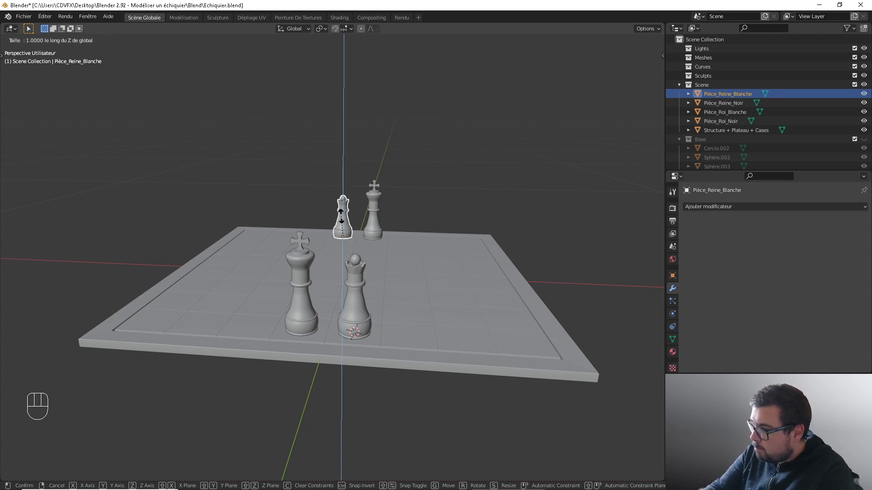
pyautogui.write('.15')
pyautogui.press('Return')
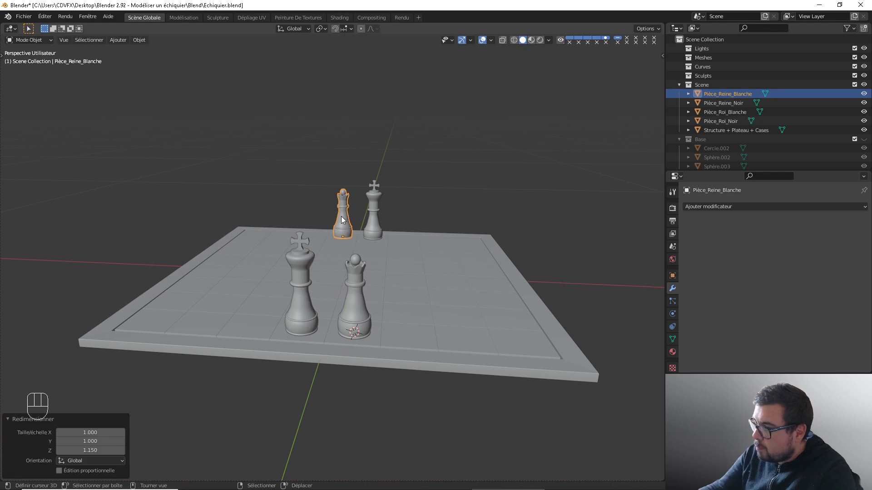
# Apply the white queen's rotation and scale and set its origin to its geometry.
pyautogui.scroll(5, 353, 207)
pyautogui.press('q')
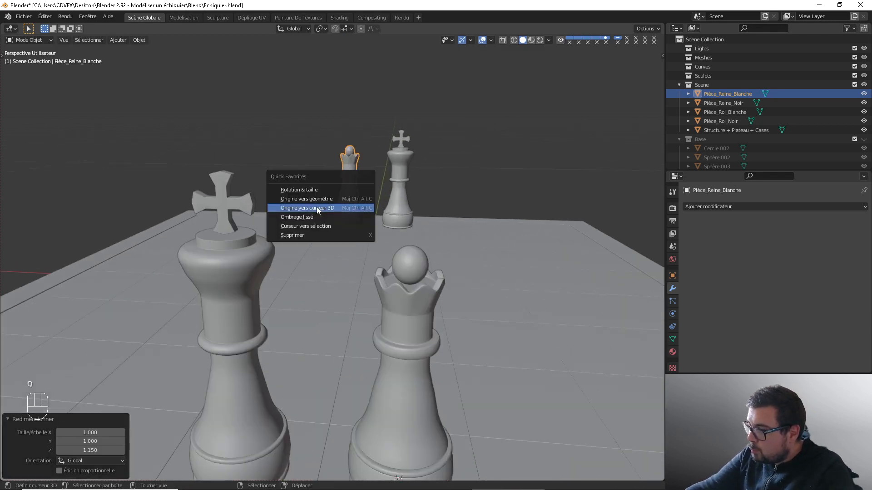
pyautogui.press('q')
pyautogui.click(301, 198)
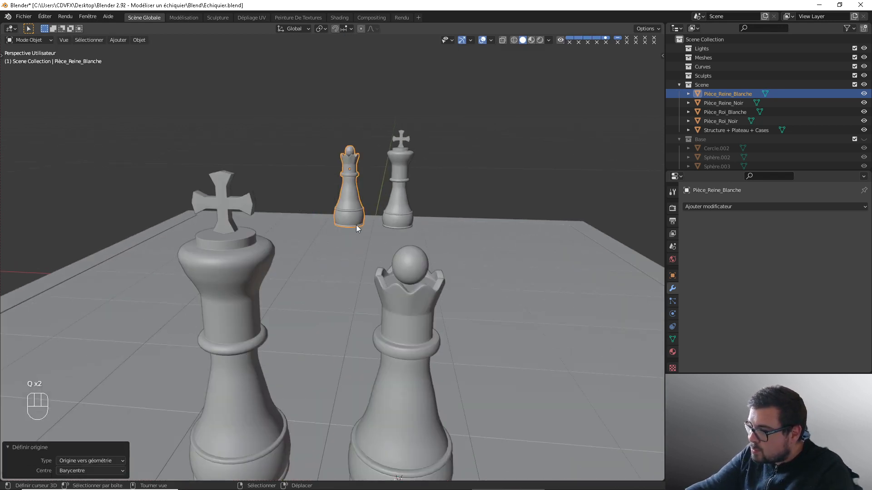
# Apply the black queen's rotation and scale, set its origin to its geometry and show it in front view.
pyautogui.click(421, 277)
pyautogui.press('q')
pyautogui.click(380, 272)
pyautogui.press('q')
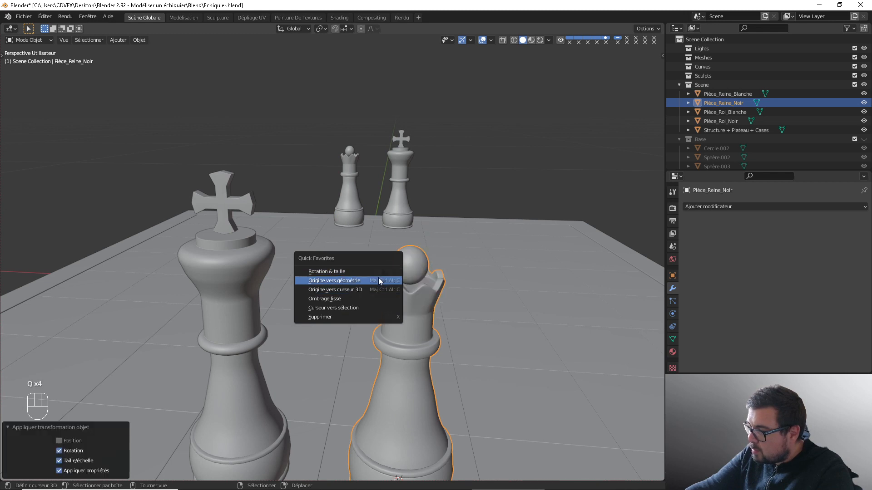
pyautogui.click(379, 281)
pyautogui.press('KP_1')
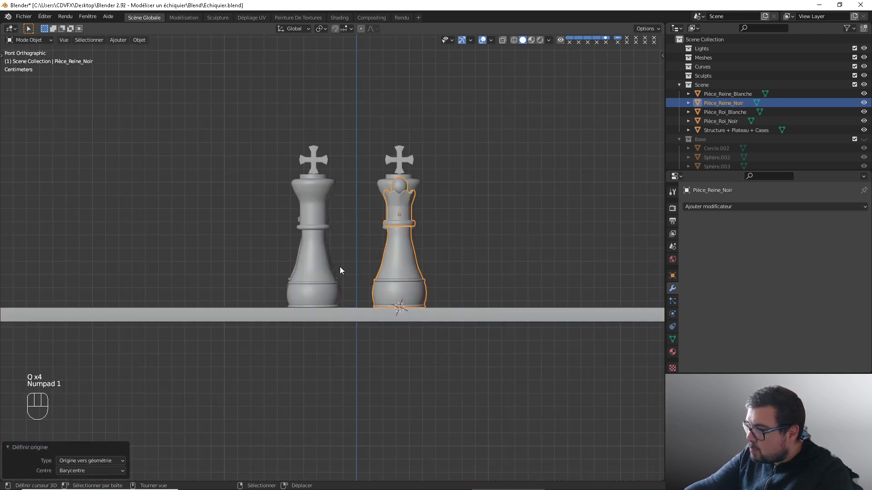
# Show the transform properties and compare the Z dimensions of the black and white queens.
pyautogui.moveTo(339, 266); pyautogui.dragTo(366, 270, button='middle')
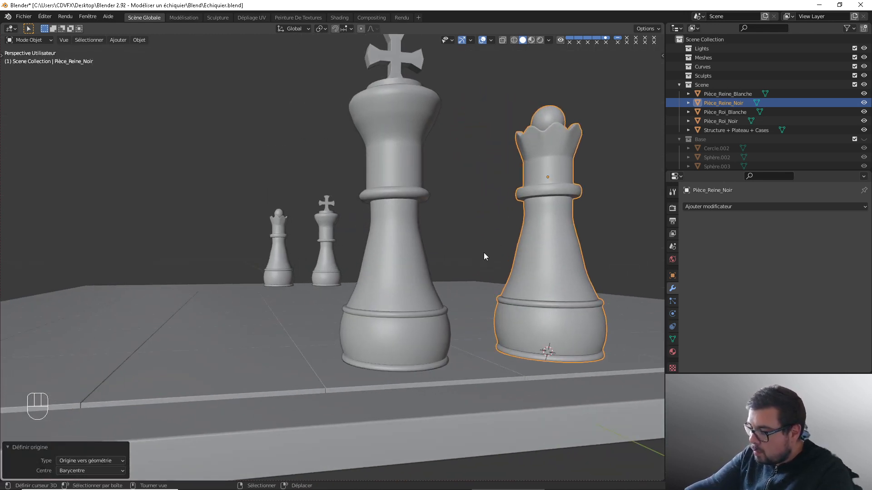
pyautogui.press('n')
pyautogui.click(659, 62)
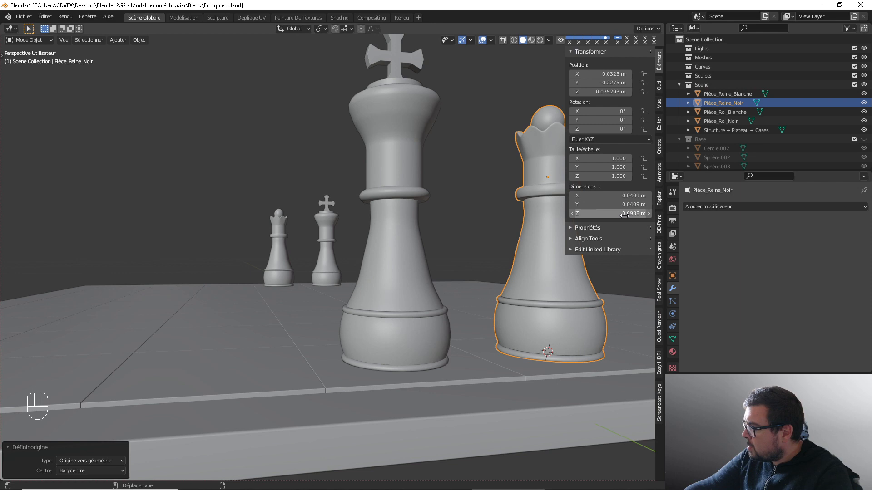
pyautogui.click(276, 233)
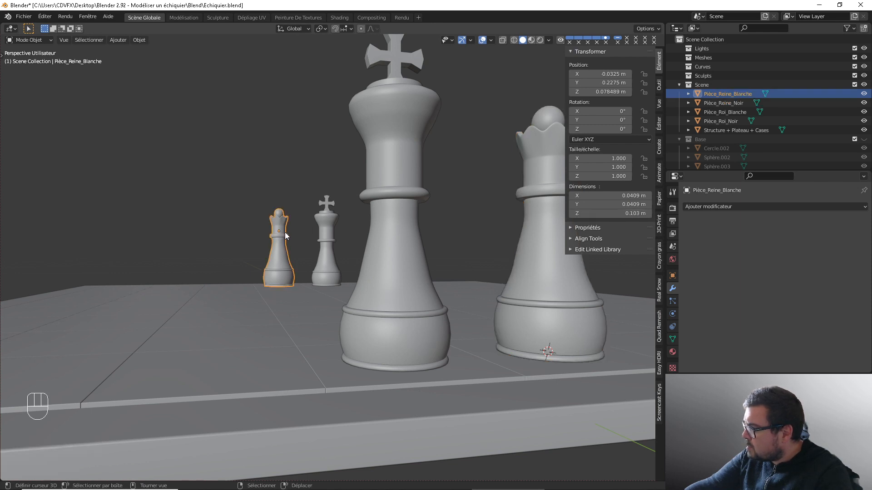
# Undo the origin changes, applied transforms and height scaling of both queens.
pyautogui.hotkey('ctrl', 'z')
pyautogui.hotkey('ctrl', 'z')
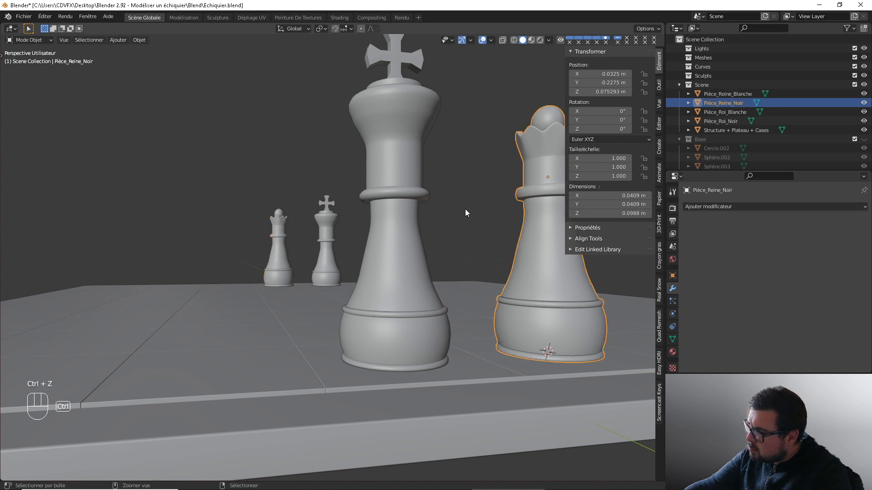
pyautogui.hotkey('ctrl', 'z')
pyautogui.hotkey('ctrl', 'z')
pyautogui.hotkey('ctrl', 'z')
pyautogui.hotkey('ctrl', 'z')
pyautogui.hotkey('ctrl', 'z')
pyautogui.hotkey('ctrl', 'z')
pyautogui.hotkey('ctrl', 'z')
pyautogui.hotkey('ctrl', 'z')
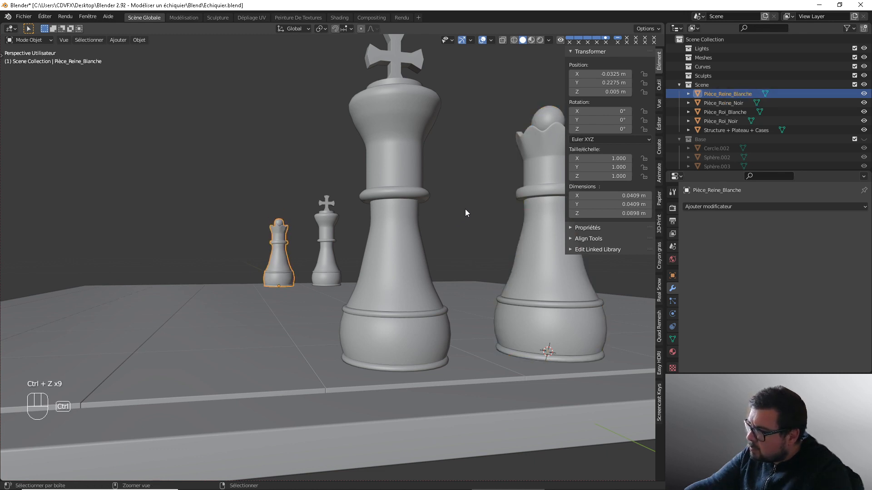
pyautogui.hotkey('ctrl', 'z')
pyautogui.hotkey('ctrl', 'z')
pyautogui.hotkey('ctrl', 'z')
pyautogui.hotkey('ctrl', 'z')
pyautogui.hotkey('ctrl', 'z')
pyautogui.hotkey('ctrl', 'z')
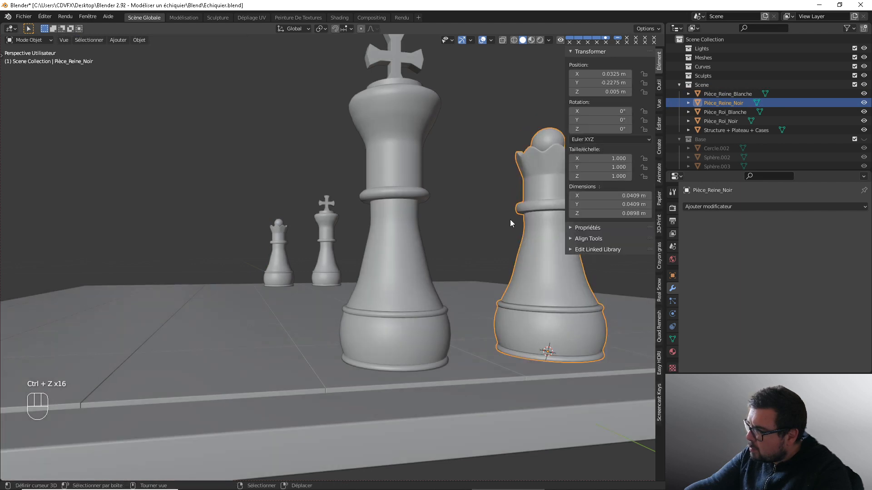
# Deselect everything and compare the unscaled queens with the taller kings in perspective.
pyautogui.press('a')
pyautogui.click(505, 167)
pyautogui.moveTo(508, 212); pyautogui.dragTo(486, 221, button='middle')
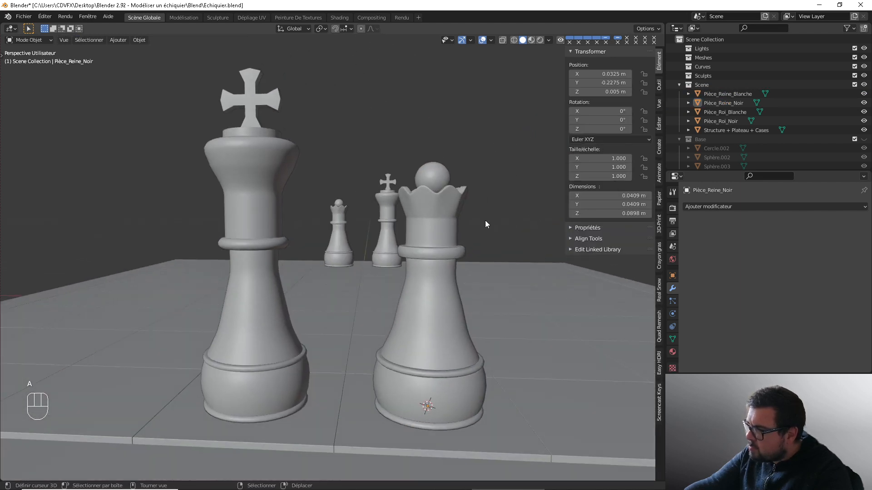
pyautogui.scroll(-2, 485, 220)
pyautogui.keyDown('shift'); pyautogui.moveTo(385, 222); pyautogui.dragTo(389, 222, button='middle'); pyautogui.keyUp('shift')
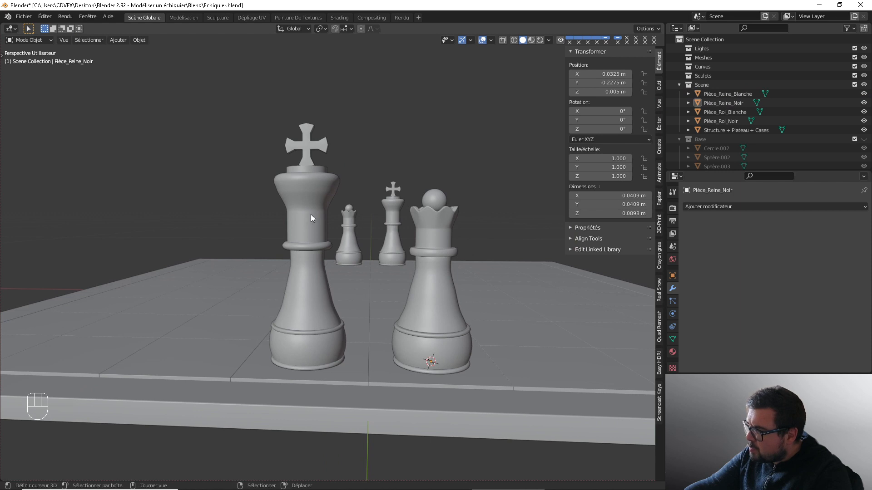
# Select the black and white kings together and scale them by 0.85 along the global Z axis.
pyautogui.click(310, 214)
pyautogui.keyDown('shift'); pyautogui.click(390, 217); pyautogui.keyUp('shift')
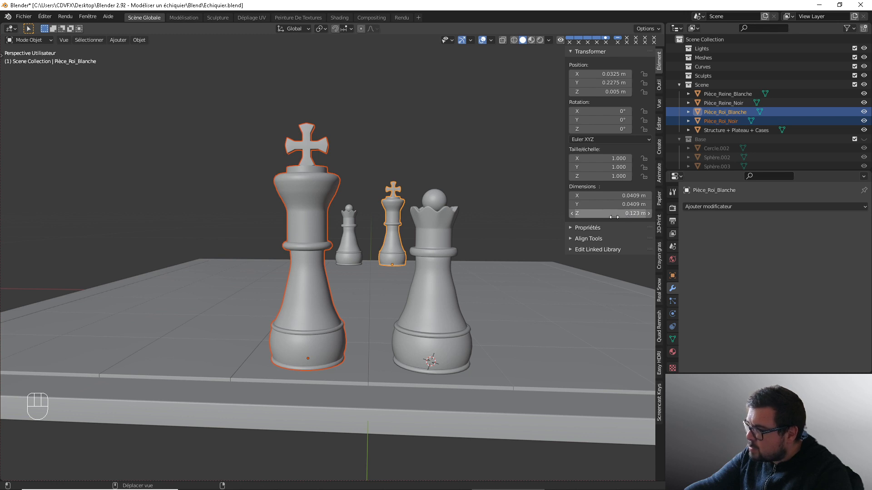
pyautogui.press('KP_1')
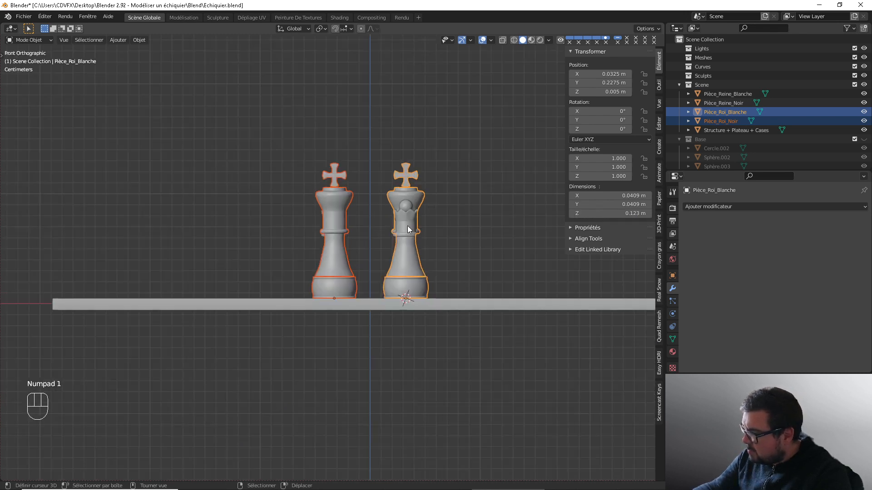
pyautogui.press('s')
pyautogui.rightClick(407, 226)
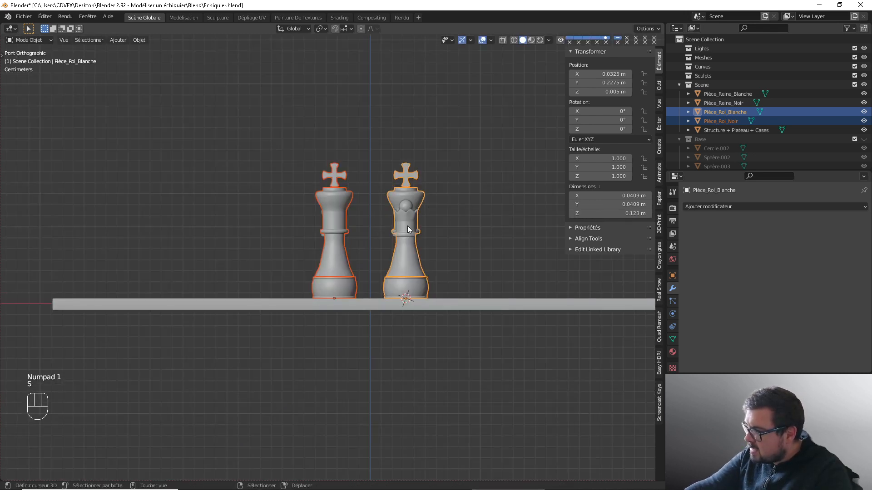
pyautogui.rightClick(328, 212)
pyautogui.keyDown('shift'); pyautogui.rightClick(403, 181); pyautogui.keyUp('shift')
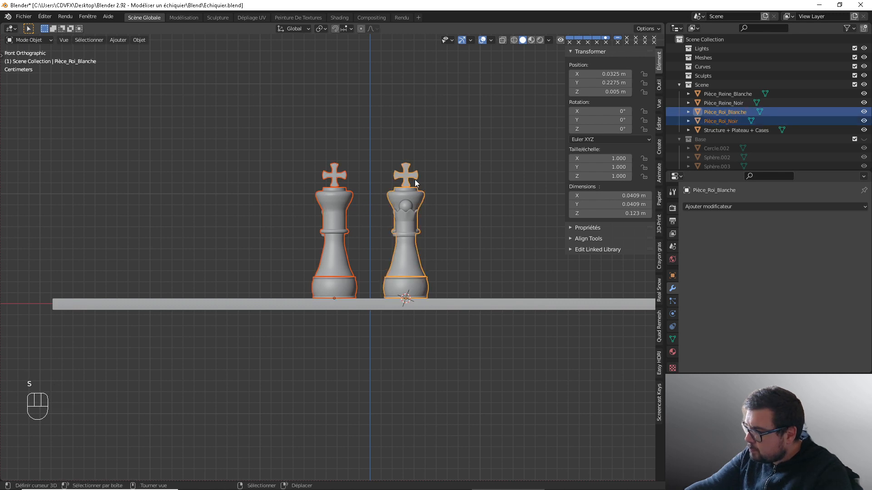
pyautogui.press('s')
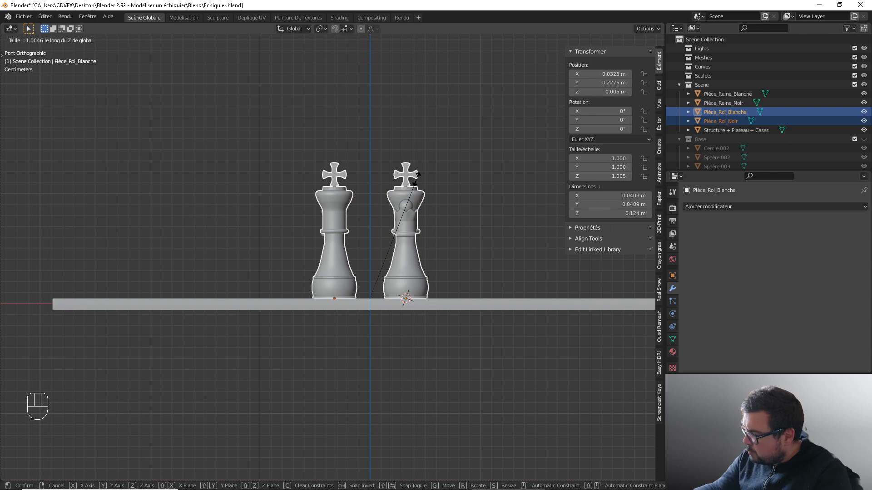
pyautogui.write('0.85')
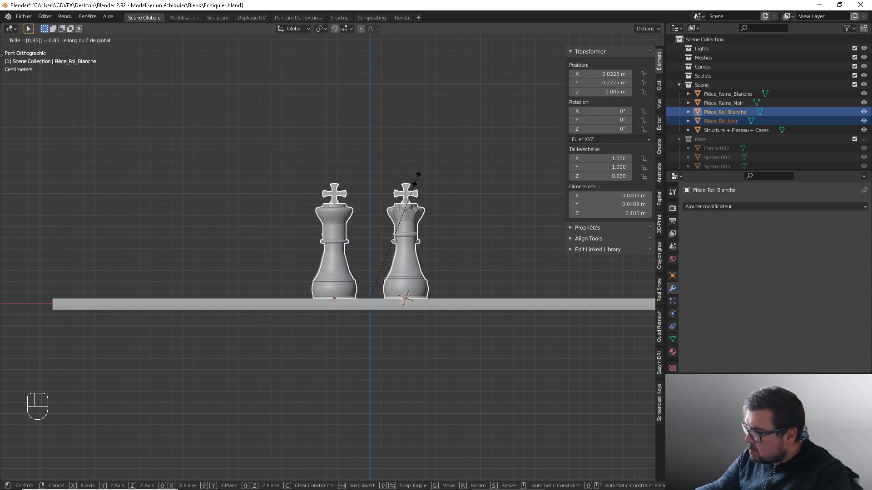
pyautogui.press('Return')
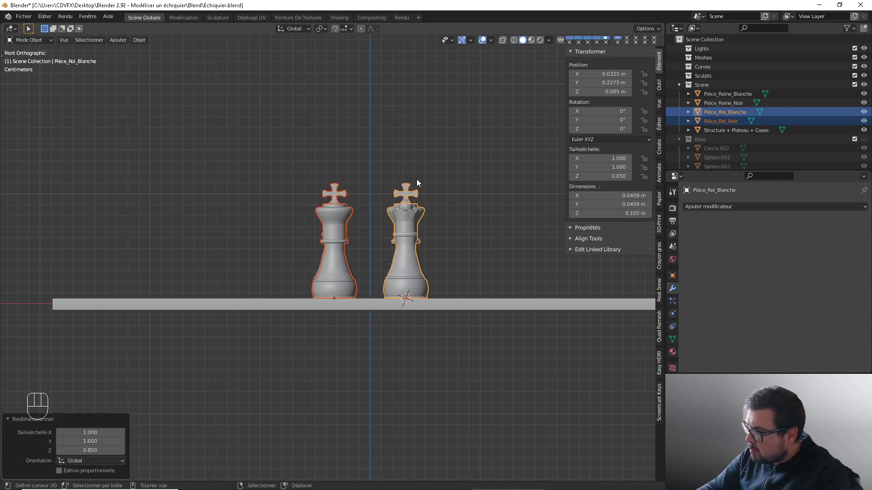
# Apply rotation and scale to both kings and set their origins to their geometry.
pyautogui.press('q')
pyautogui.click(377, 179)
pyautogui.press('q')
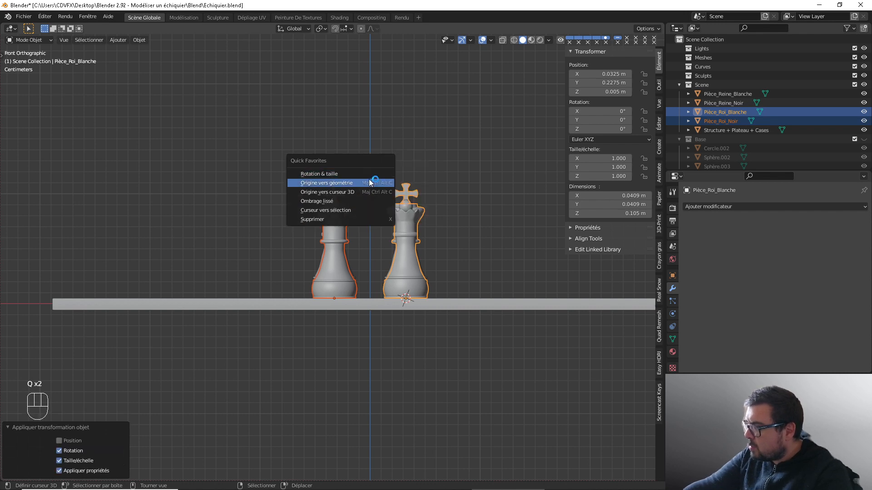
pyautogui.click(374, 183)
# Switch the viewport to material preview, deselect everything and inspect the kings' and queens' proportions on the board.
pyautogui.click(532, 41)
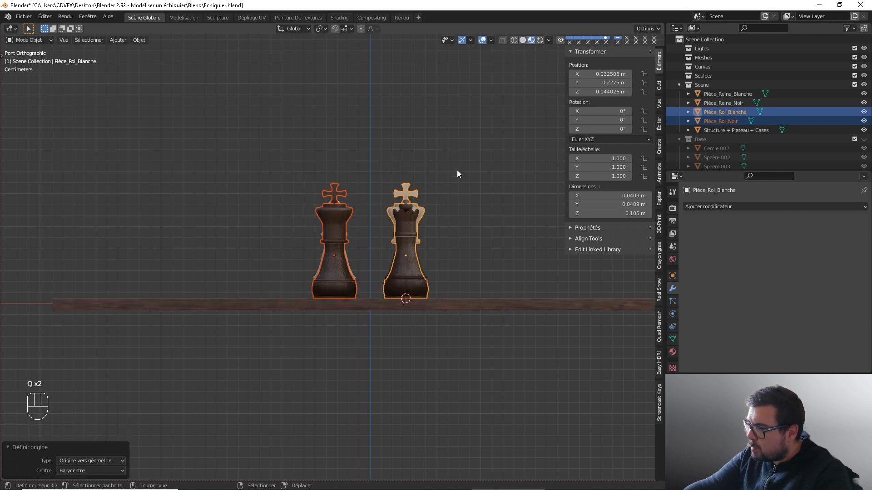
pyautogui.moveTo(457, 169); pyautogui.dragTo(447, 178, button='middle')
pyautogui.press('a')
pyautogui.click(447, 134)
pyautogui.moveTo(447, 136); pyautogui.dragTo(432, 174, button='middle')
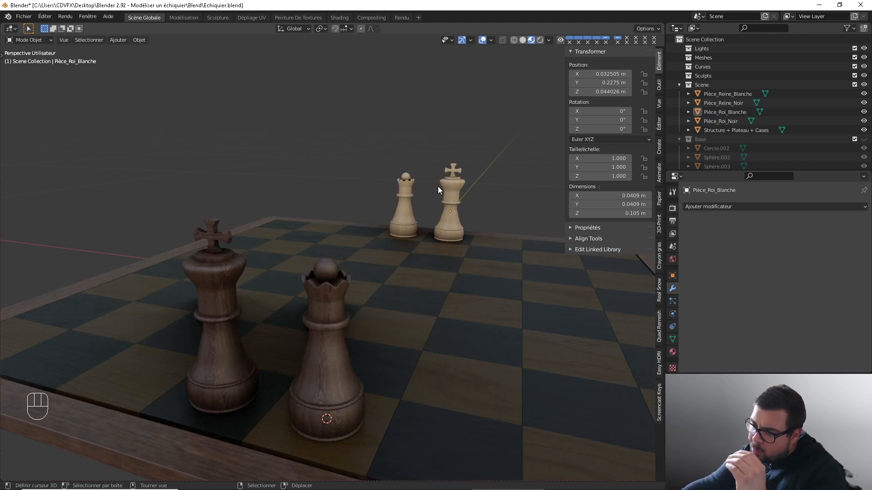
pyautogui.moveTo(346, 205); pyautogui.dragTo(389, 245, button='middle')
pyautogui.press('KP_1')
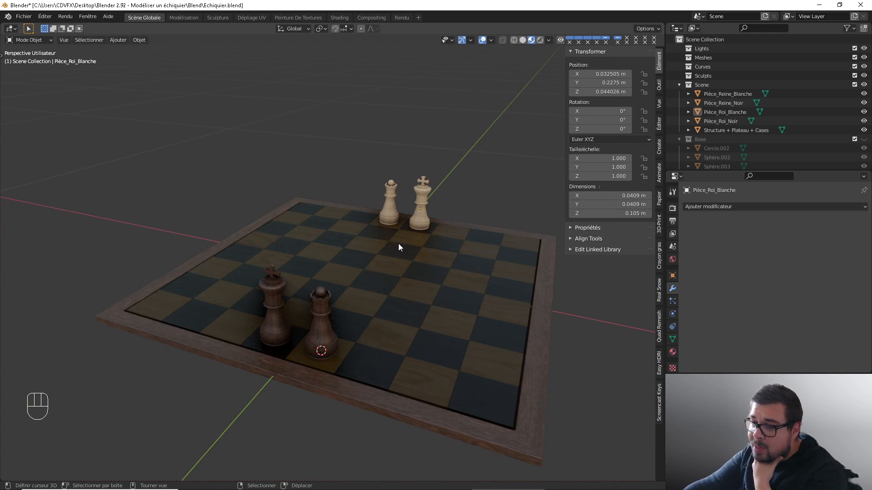